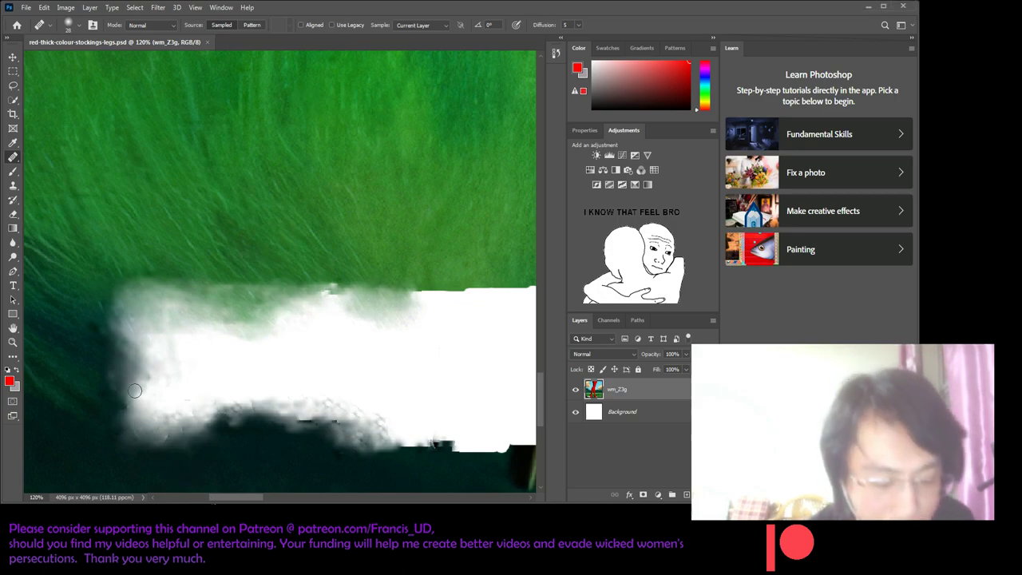
# - Clone green texture over the white patch's top edge with the Clone Stamp at 10% opacity
pyautogui.click(13, 185)
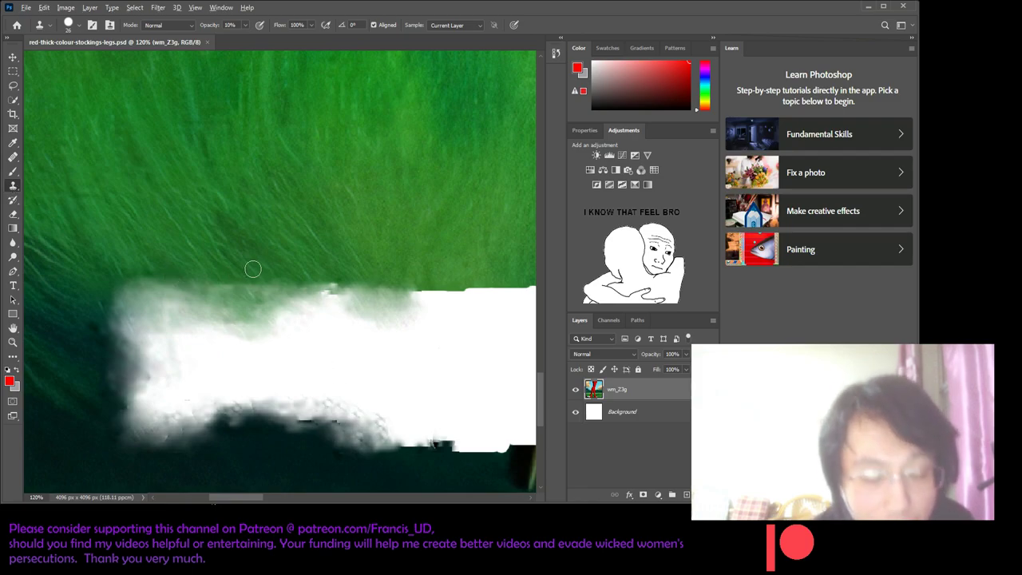
pyautogui.moveTo(264, 302); pyautogui.dragTo(285, 316)
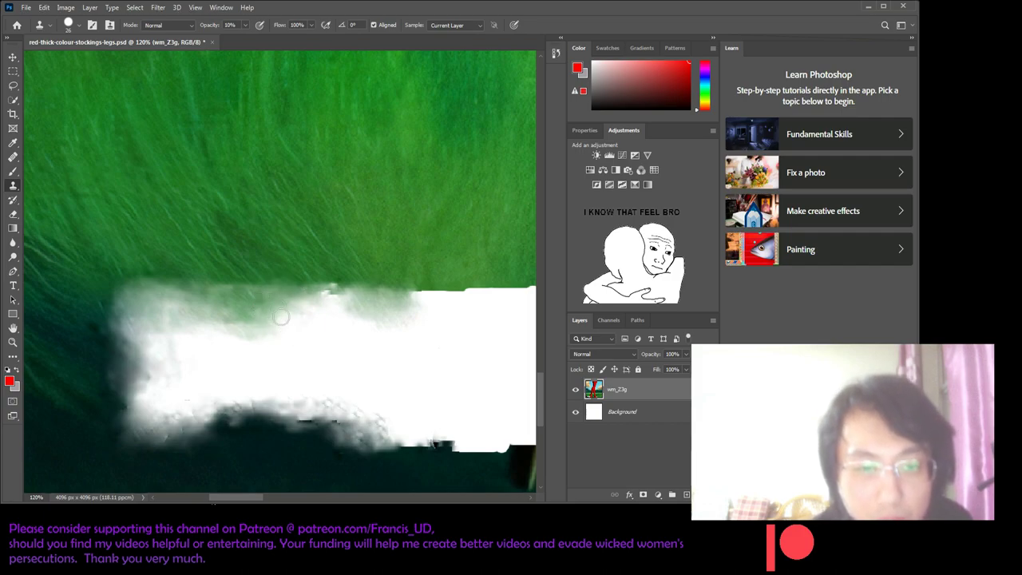
pyautogui.moveTo(281, 317); pyautogui.dragTo(285, 333)
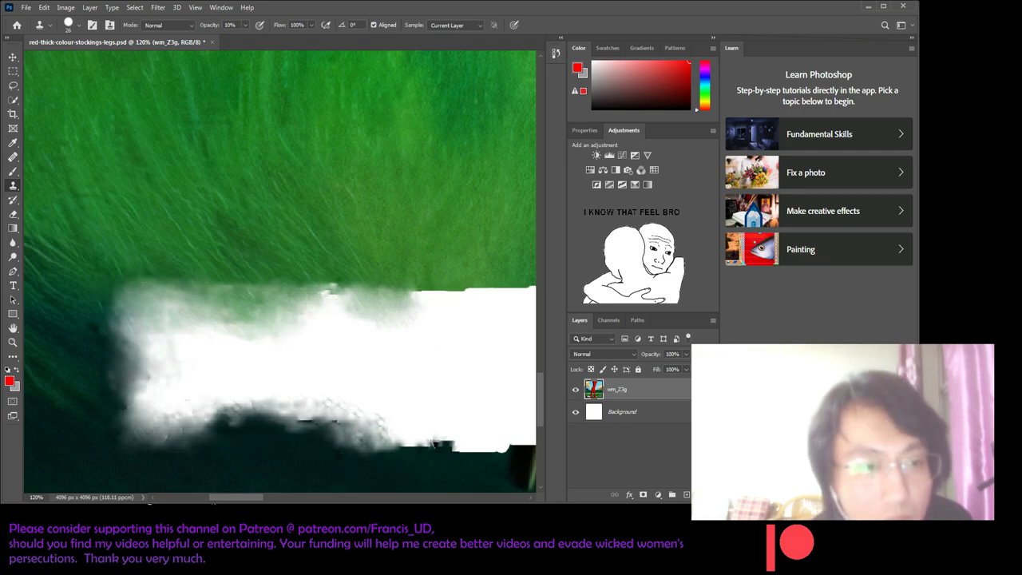
# - Heal the white patch's top edge so it blends into the green stocking texture
pyautogui.click(12, 156)
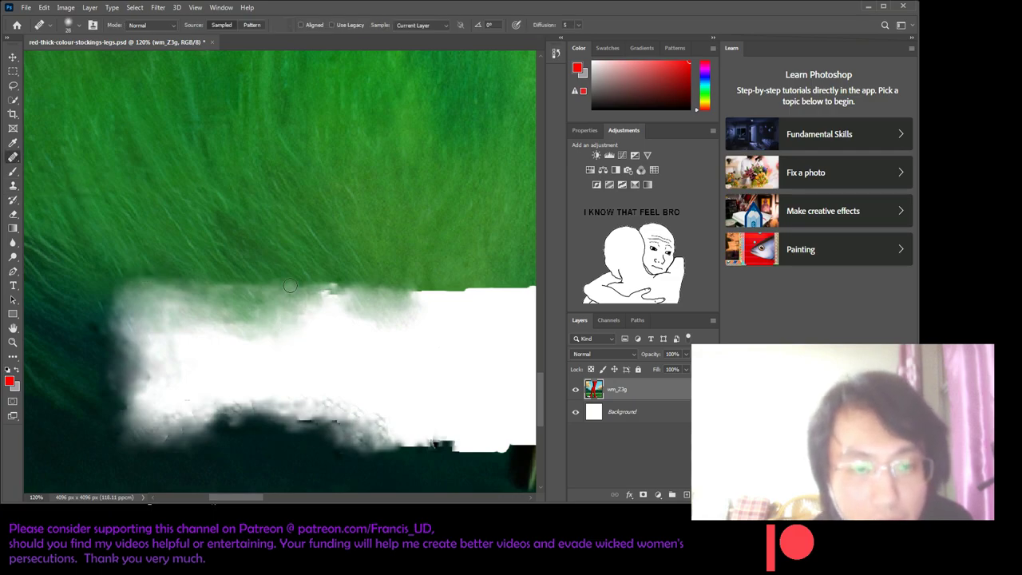
pyautogui.moveTo(308, 303)
pyautogui.mouseDown()
pyautogui.moveTo(287, 336)
pyautogui.moveTo(277, 325)
pyautogui.mouseUp()
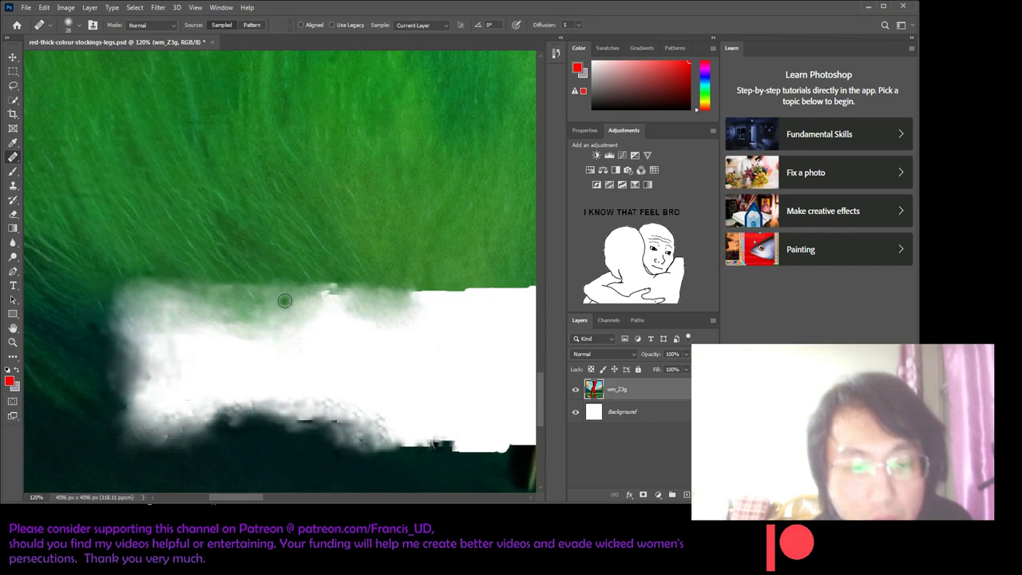
pyautogui.scroll(-1, 277, 325)
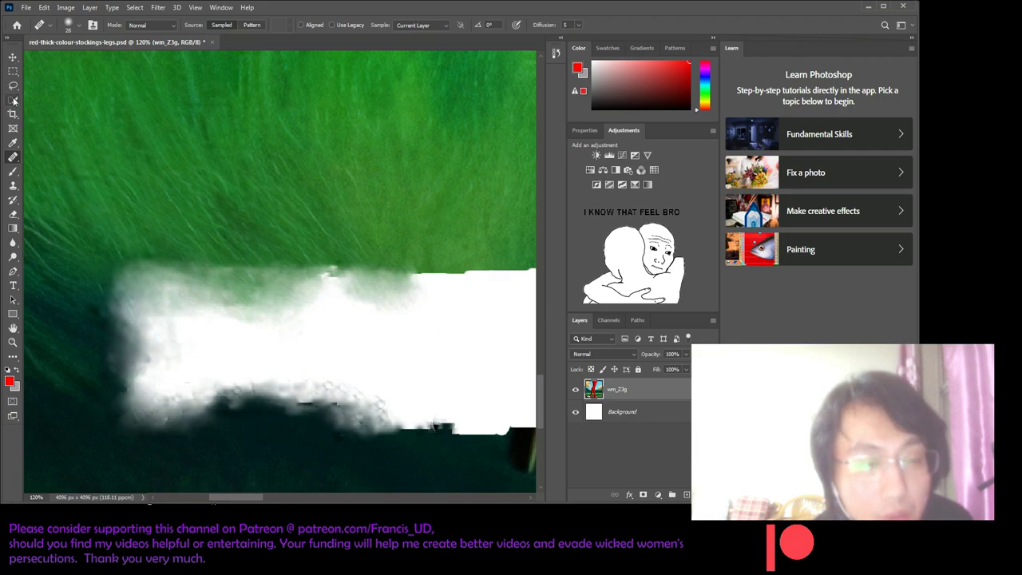
pyautogui.click(14, 147)
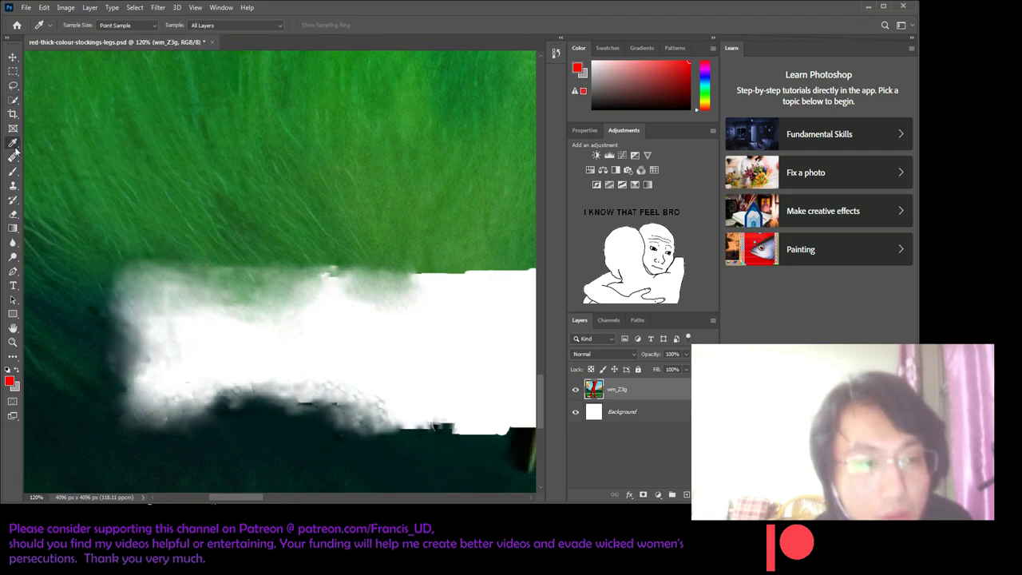
# - Sample the dark green shadow and lasso the lower part of the white patch
pyautogui.click(112, 410)
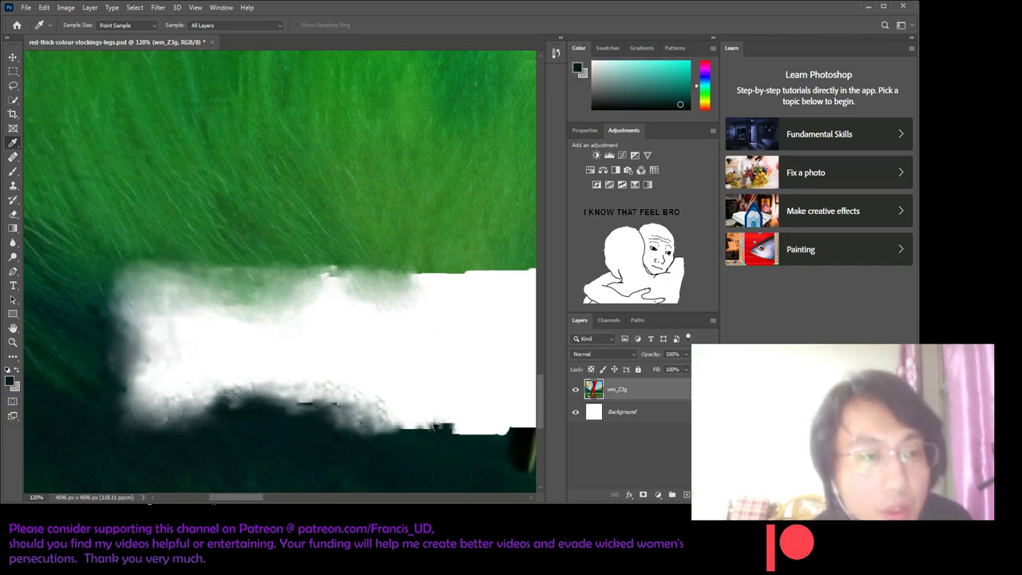
pyautogui.click(12, 86)
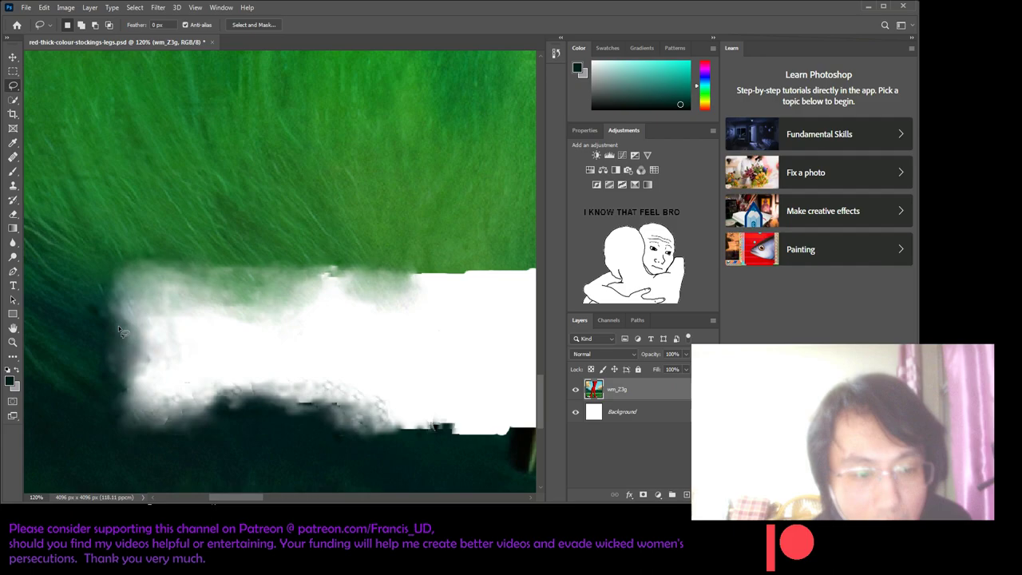
pyautogui.moveTo(122, 327); pyautogui.dragTo(227, 399)
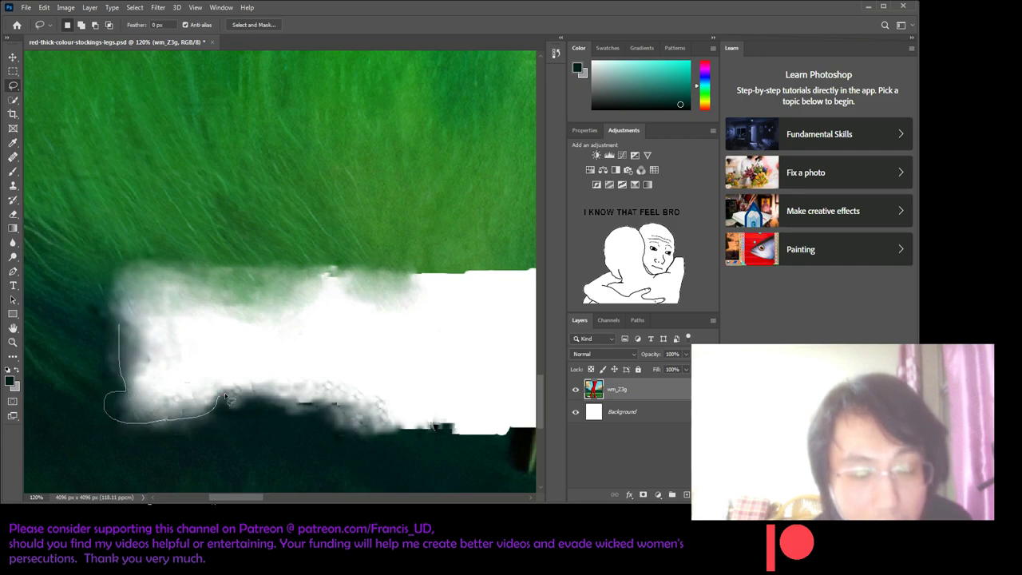
pyautogui.moveTo(237, 406); pyautogui.dragTo(329, 419)
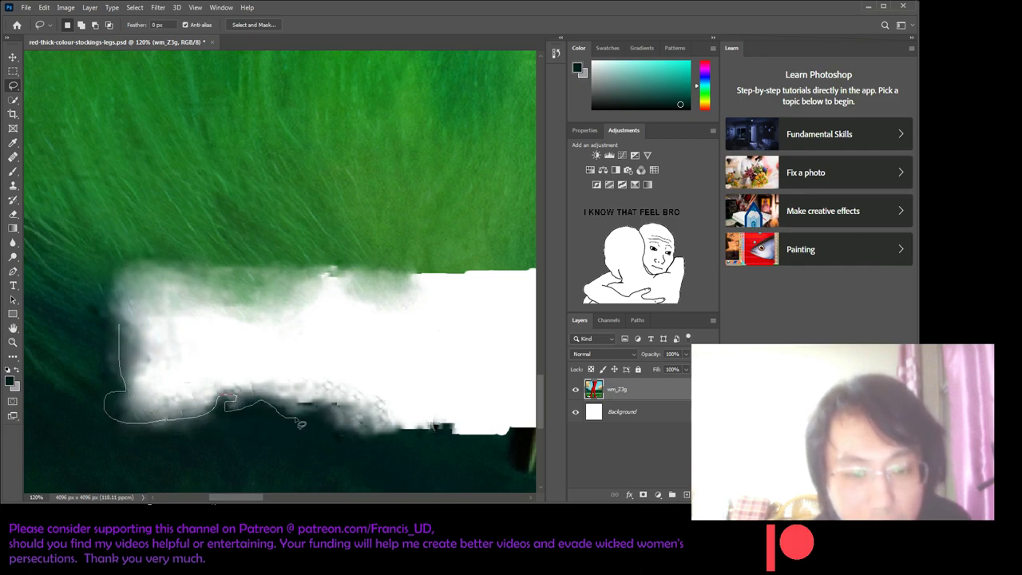
pyautogui.moveTo(330, 428); pyautogui.dragTo(436, 436)
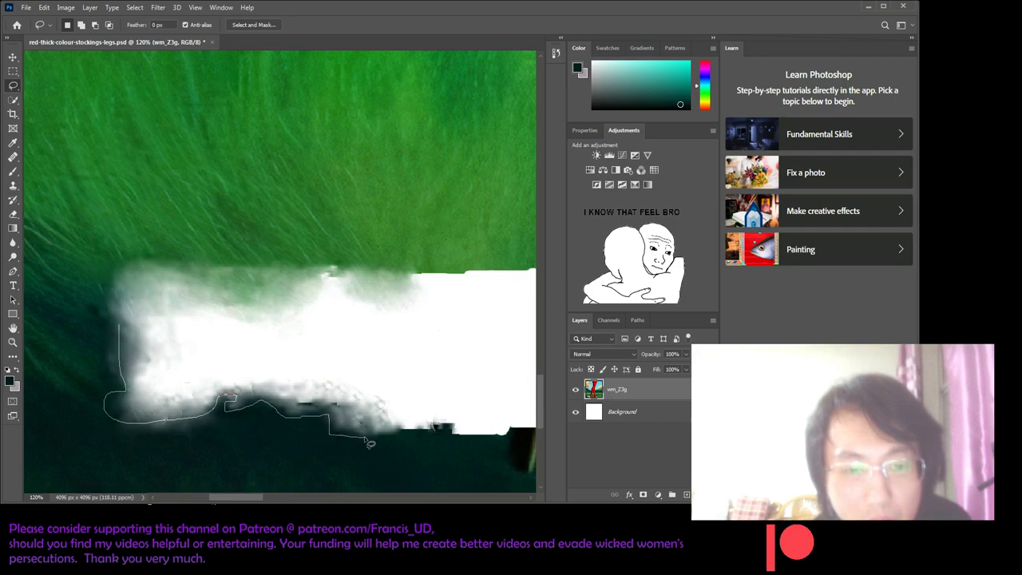
pyautogui.moveTo(436, 434); pyautogui.dragTo(198, 368)
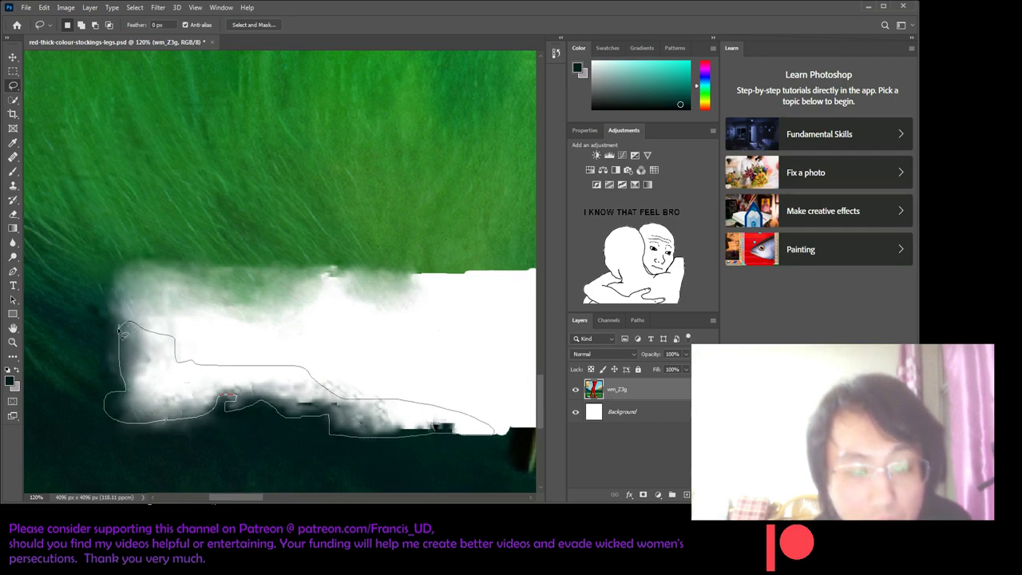
pyautogui.moveTo(140, 330); pyautogui.dragTo(120, 325)
# - Check the dark green in the Color Picker, fill the selection with it, and deselect
pyautogui.press('i')
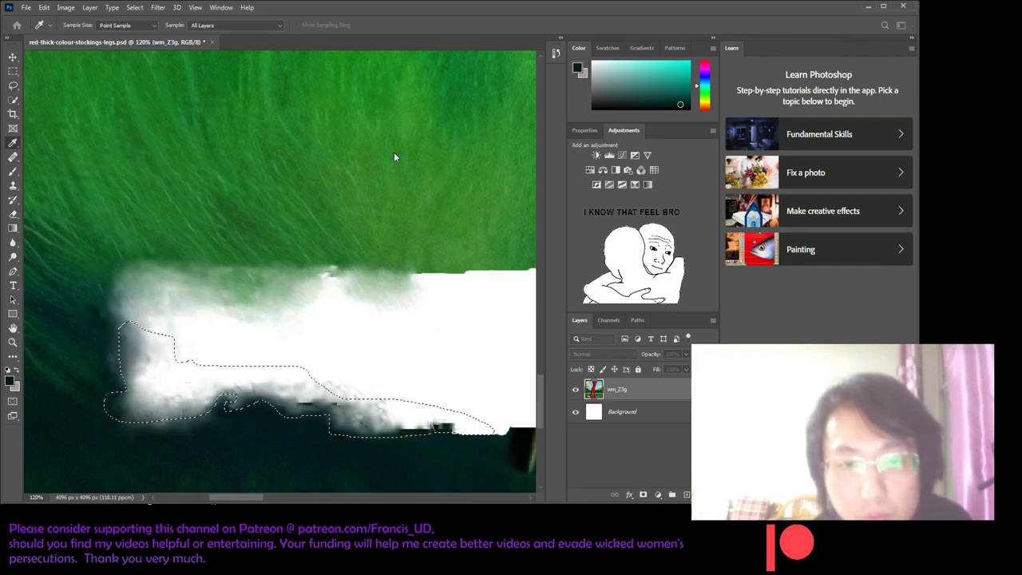
pyautogui.hotkey('ctrl', 'd')
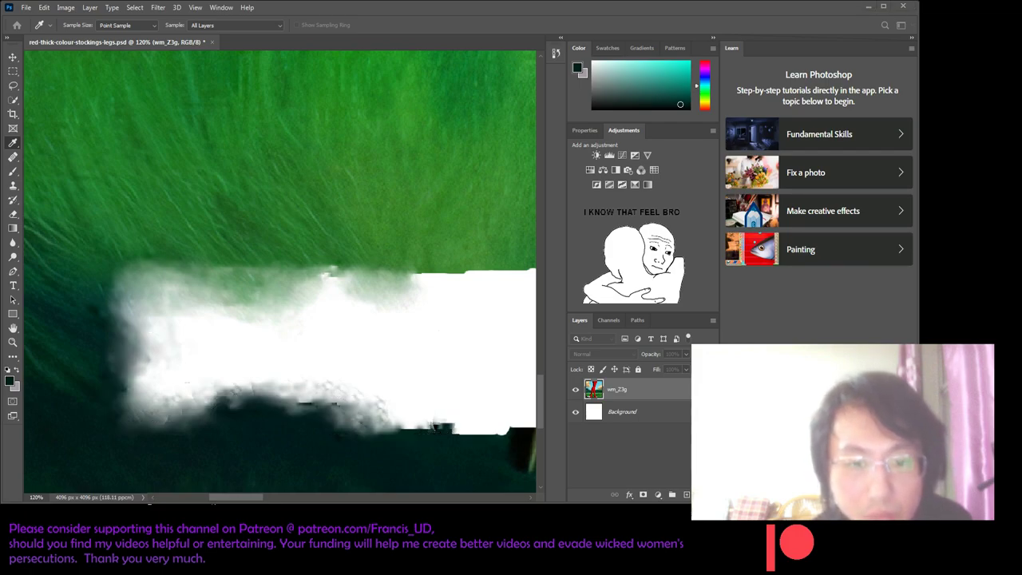
pyautogui.click(9, 381)
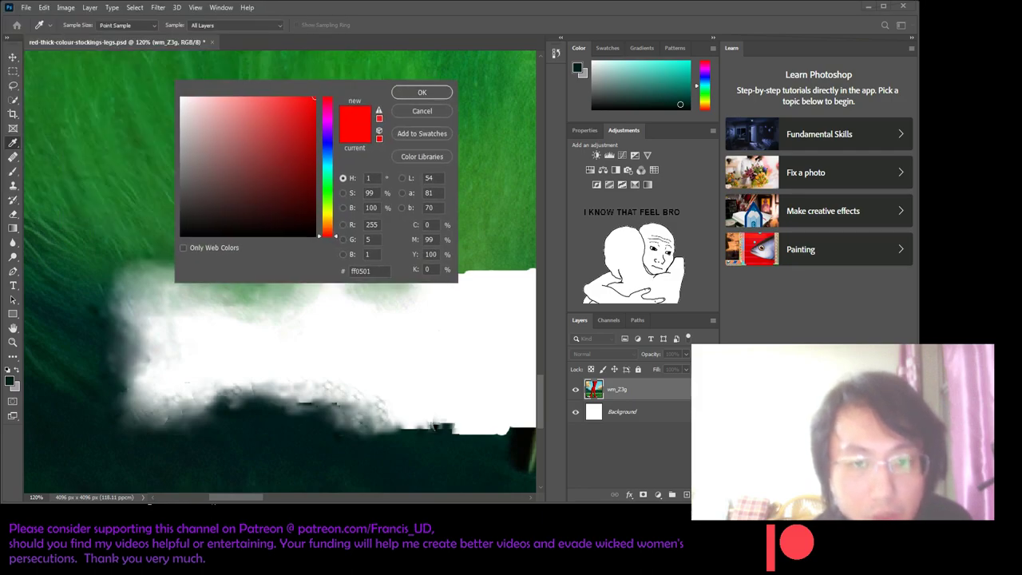
pyautogui.moveTo(160, 6); pyautogui.dragTo(436, 108)
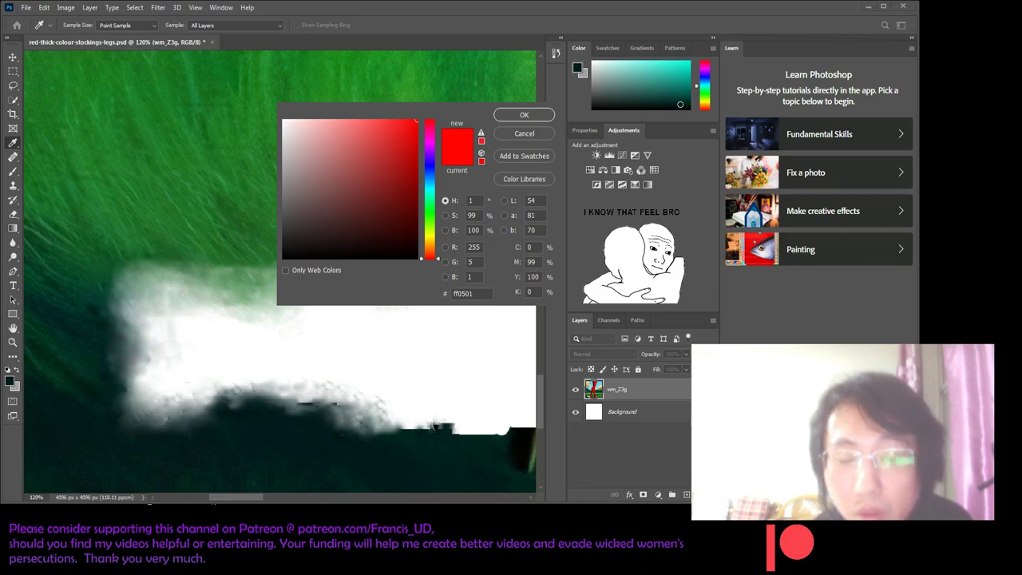
pyautogui.click(436, 276)
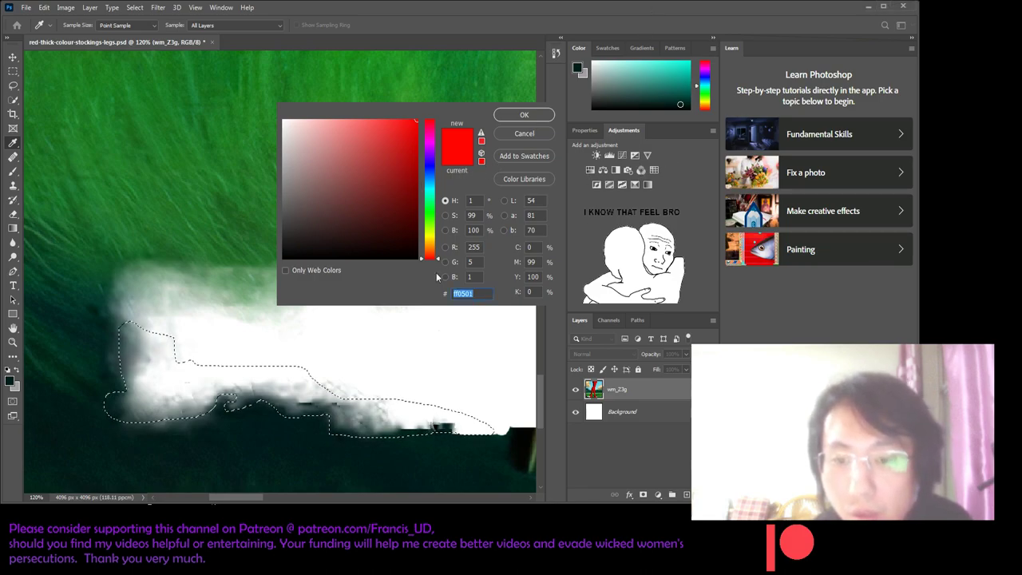
pyautogui.click(523, 114)
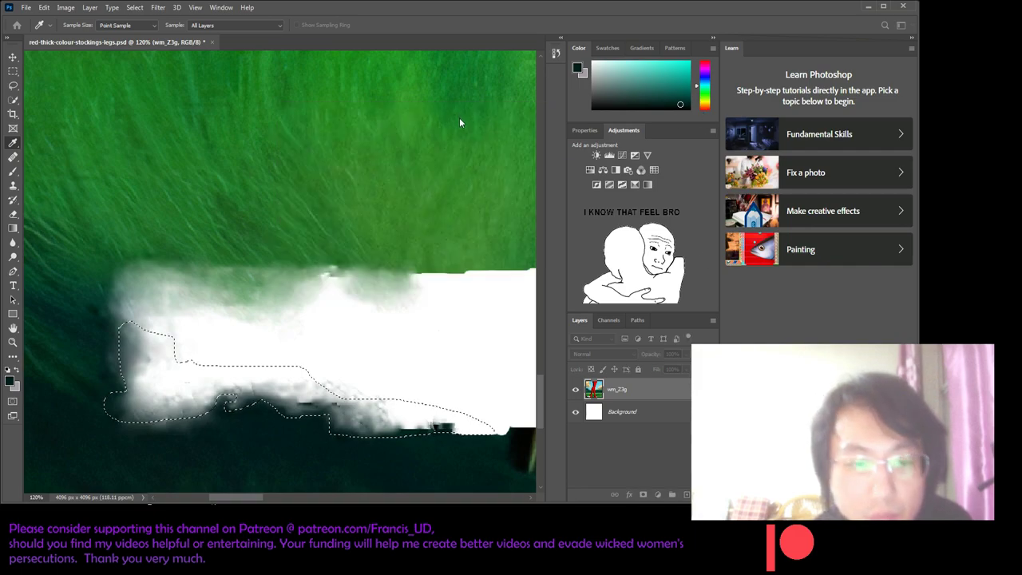
pyautogui.press('l')
pyautogui.hotkey('alt', 'BackSpace')
pyautogui.hotkey('ctrl', 'd')
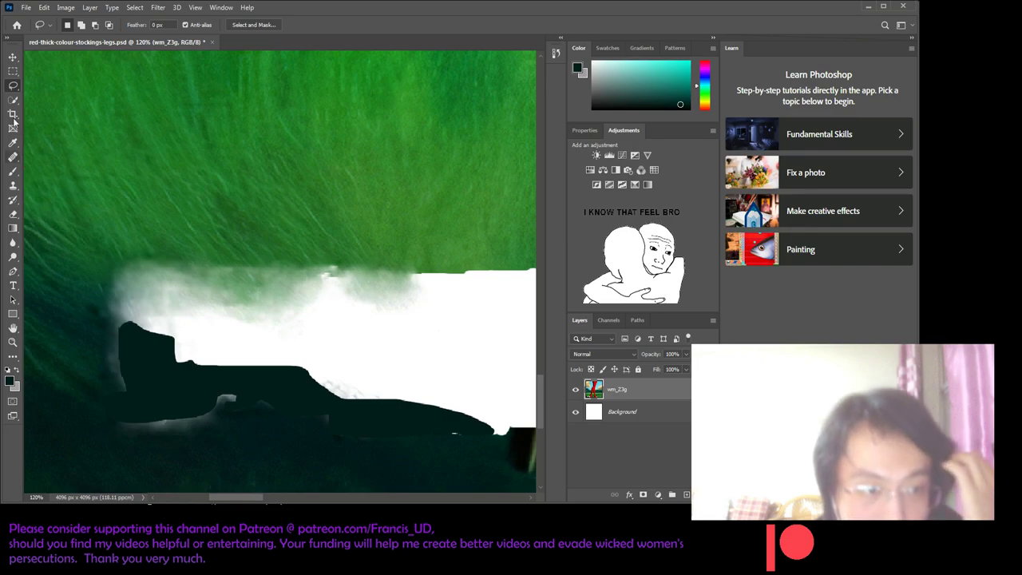
# - Heal the dark green fill's bottom edge and interior into the surrounding stocking texture
pyautogui.click(13, 157)
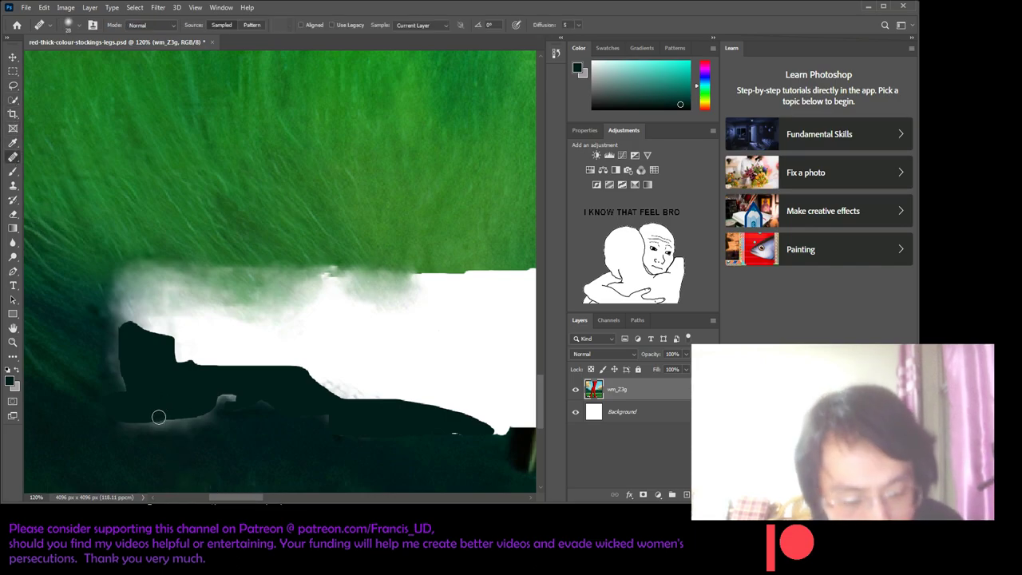
pyautogui.moveTo(128, 428)
pyautogui.mouseDown()
pyautogui.moveTo(249, 394)
pyautogui.moveTo(178, 402)
pyautogui.moveTo(214, 401)
pyautogui.mouseUp()
pyautogui.moveTo(143, 418); pyautogui.dragTo(212, 403)
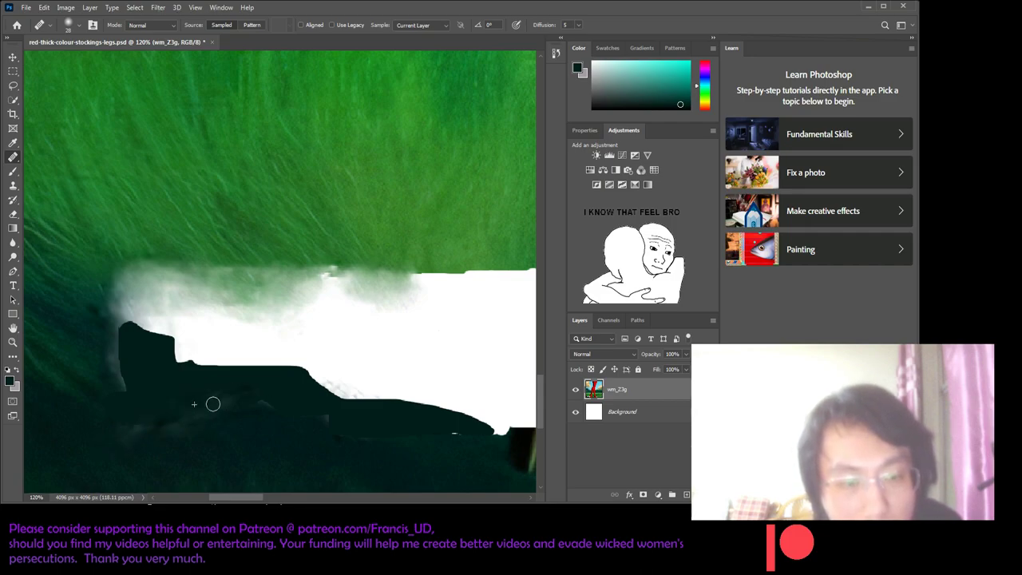
pyautogui.moveTo(161, 426); pyautogui.dragTo(246, 409)
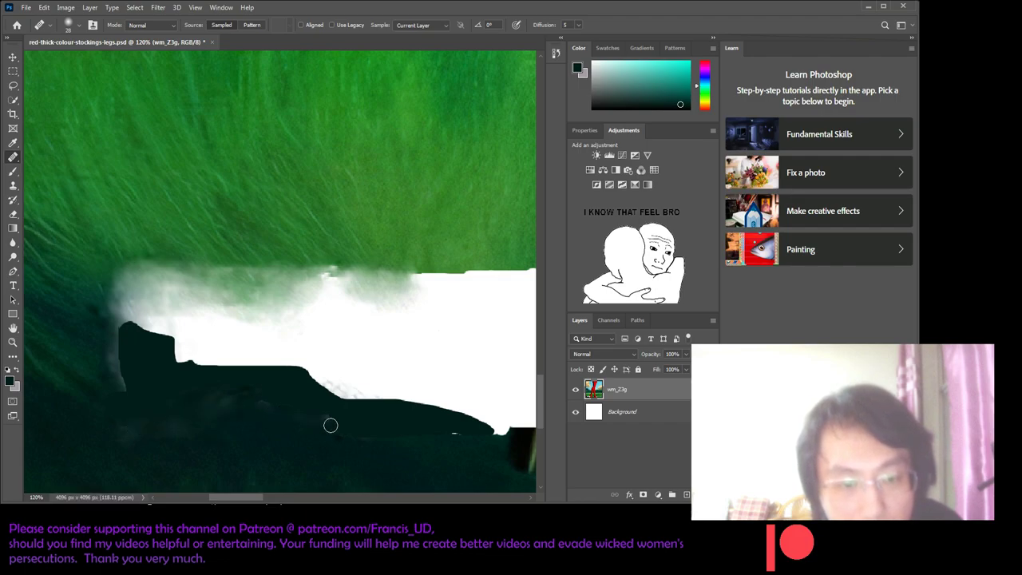
pyautogui.moveTo(331, 425); pyautogui.dragTo(395, 403)
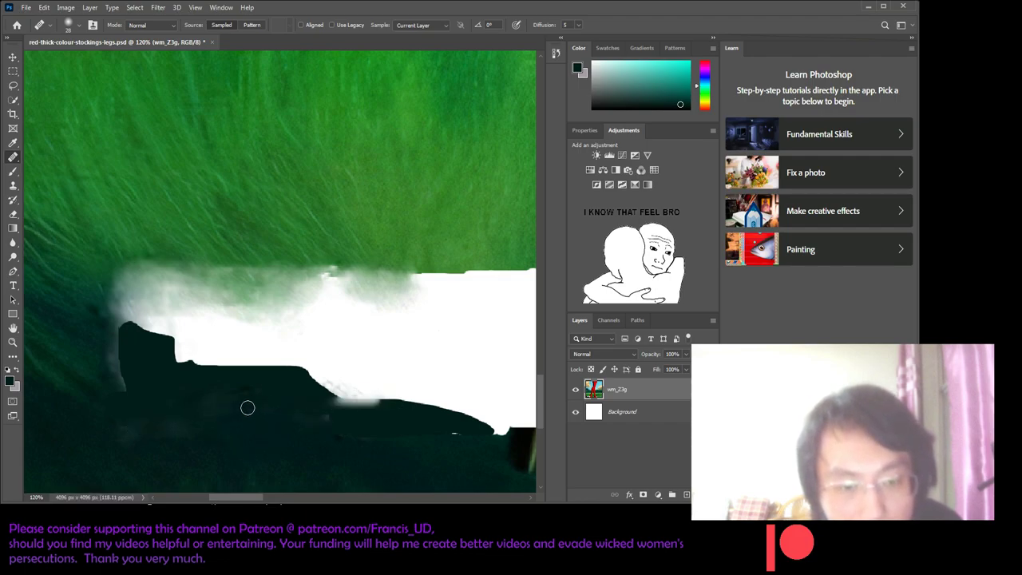
pyautogui.moveTo(312, 399); pyautogui.dragTo(331, 445)
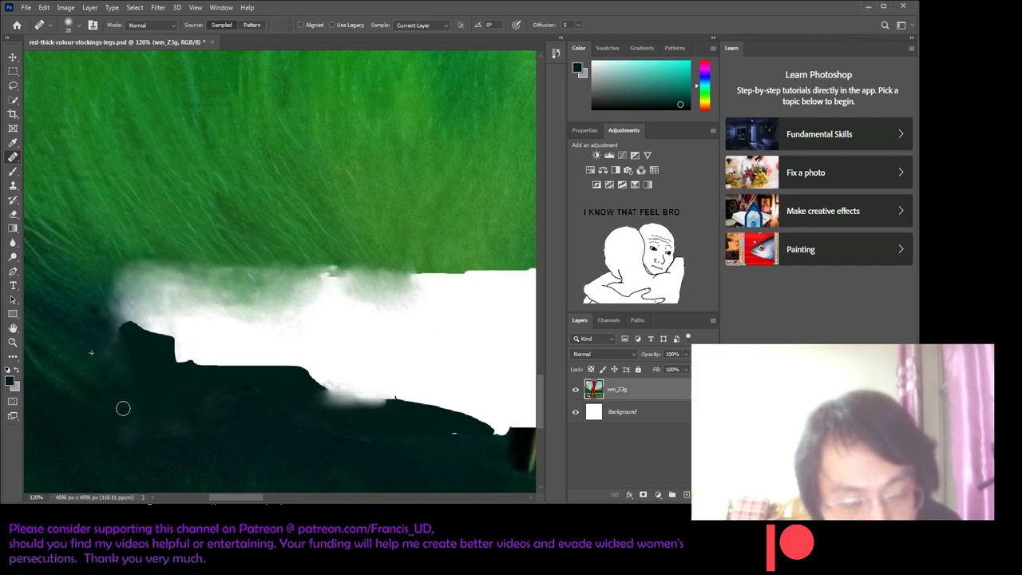
pyautogui.click(210, 397)
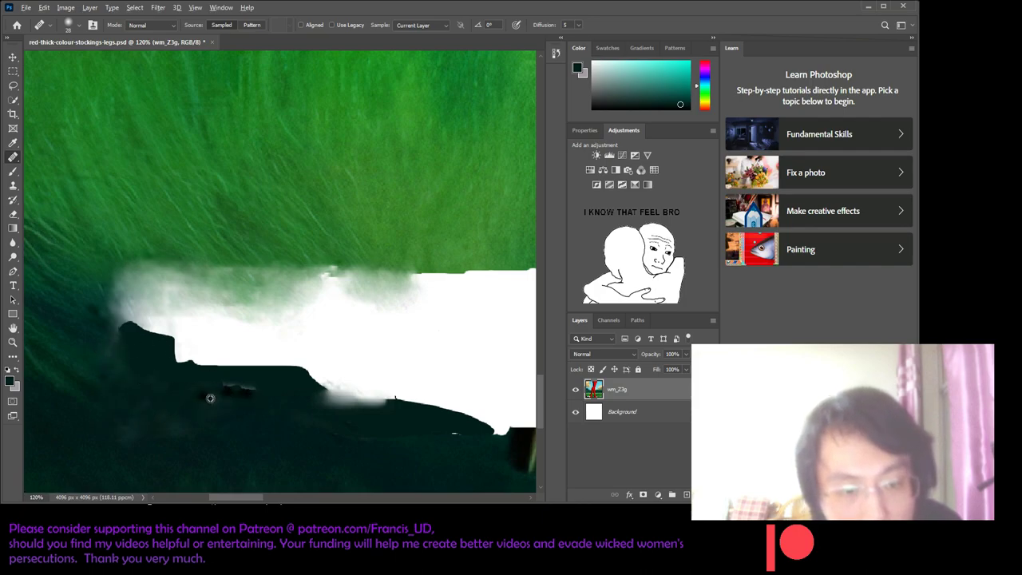
pyautogui.moveTo(247, 397)
pyautogui.mouseDown()
pyautogui.moveTo(165, 394)
pyautogui.moveTo(232, 395)
pyautogui.mouseUp()
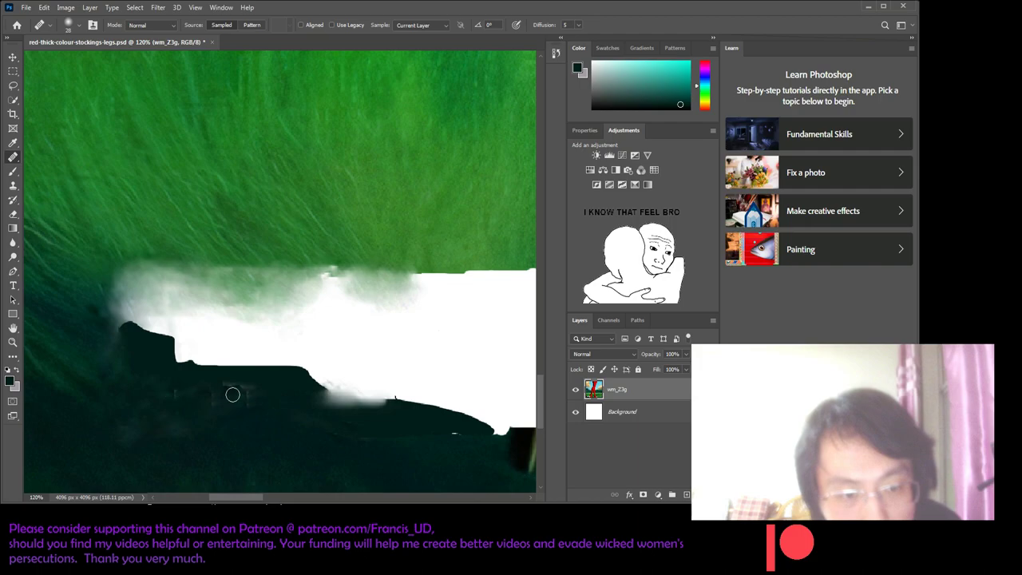
pyautogui.moveTo(157, 394)
pyautogui.mouseDown()
pyautogui.moveTo(229, 382)
pyautogui.moveTo(292, 404)
pyautogui.mouseUp()
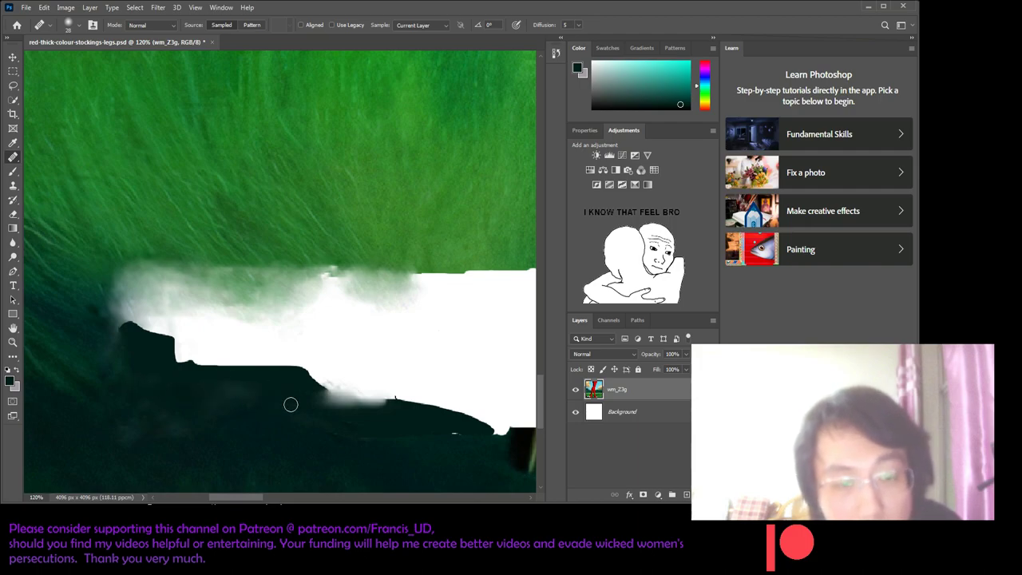
pyautogui.moveTo(246, 497); pyautogui.dragTo(242, 498)
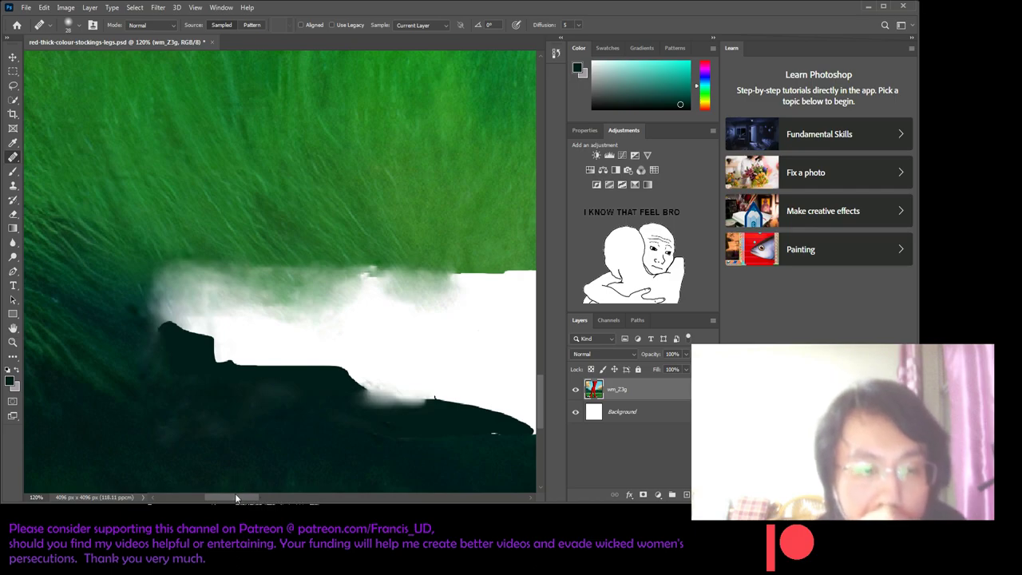
pyautogui.moveTo(235, 495)
pyautogui.mouseDown()
pyautogui.moveTo(261, 499)
pyautogui.moveTo(241, 496)
pyautogui.mouseUp()
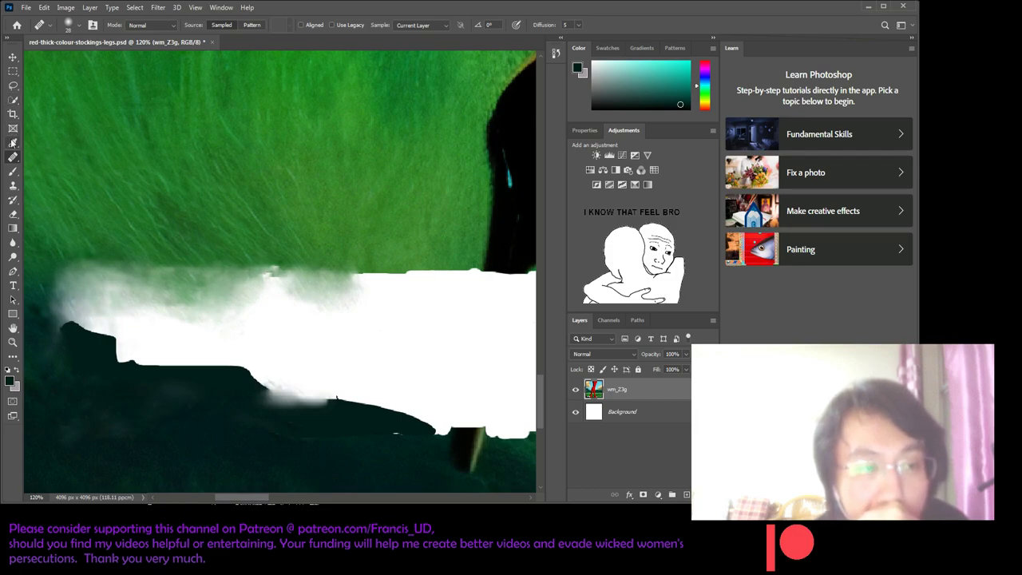
# - Sample the stocking and set the foreground colour to hex 031d1a
pyautogui.click(13, 142)
pyautogui.click(158, 246)
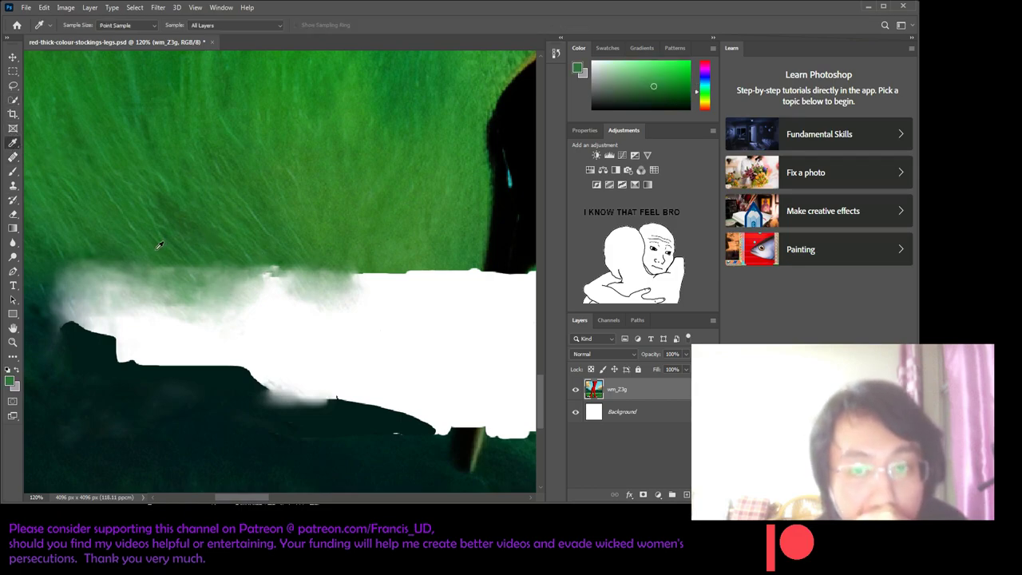
pyautogui.click(577, 70)
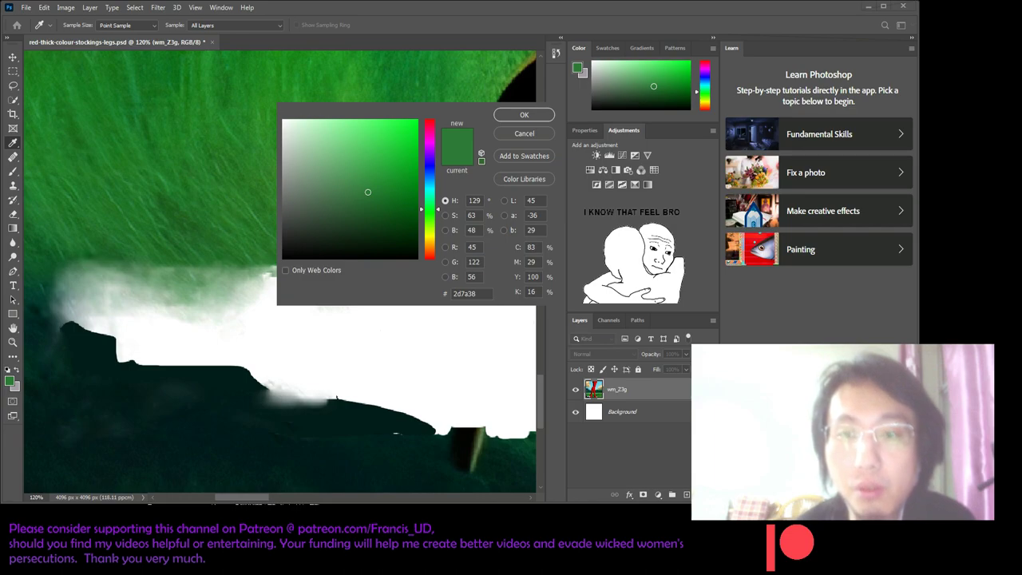
pyautogui.doubleClick(464, 293)
pyautogui.write('031d1a')
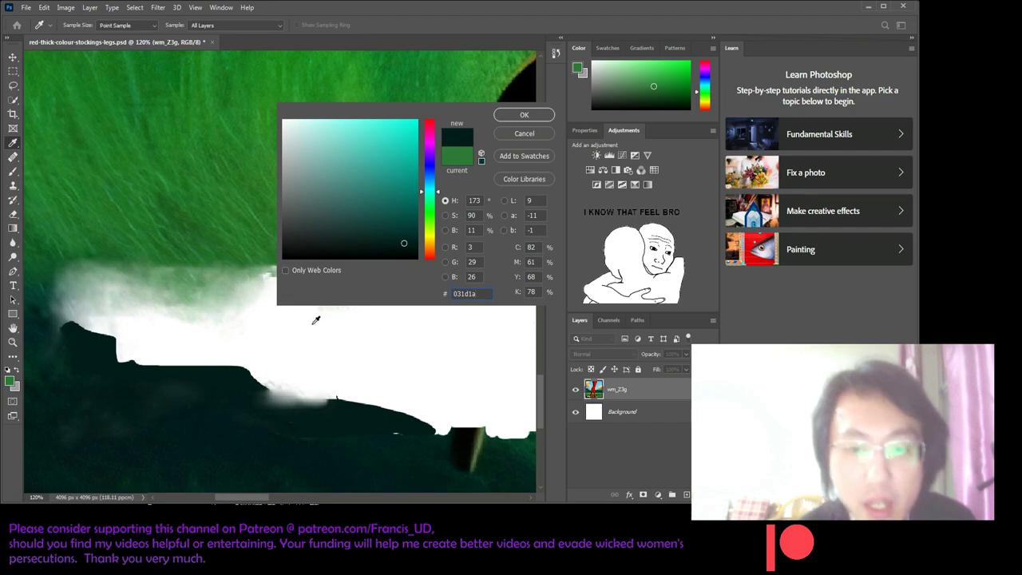
pyautogui.click(527, 115)
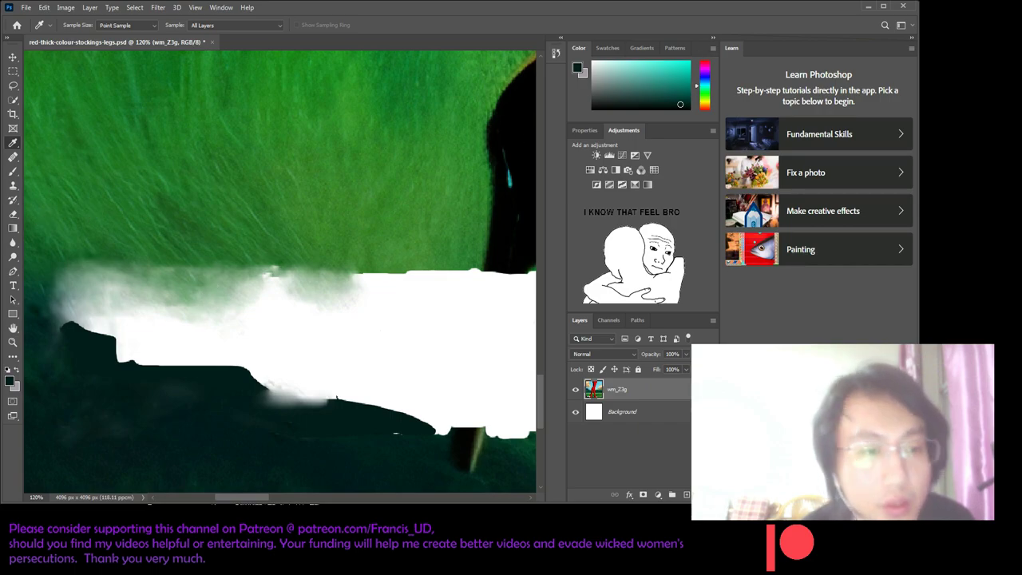
# - Resample a mid green from the stocking texture and confirm it in the Color Picker
pyautogui.click(189, 275)
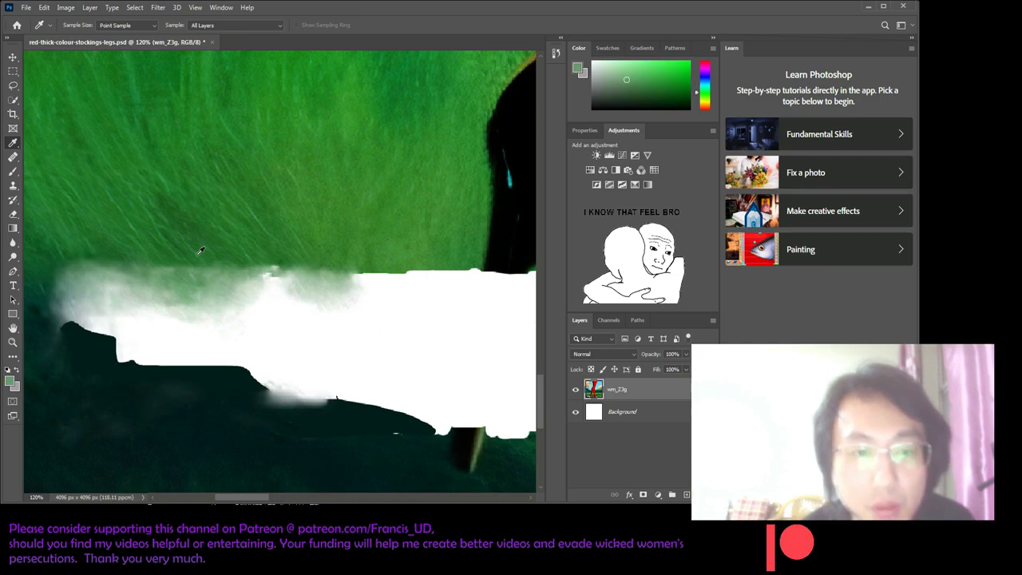
pyautogui.click(201, 250)
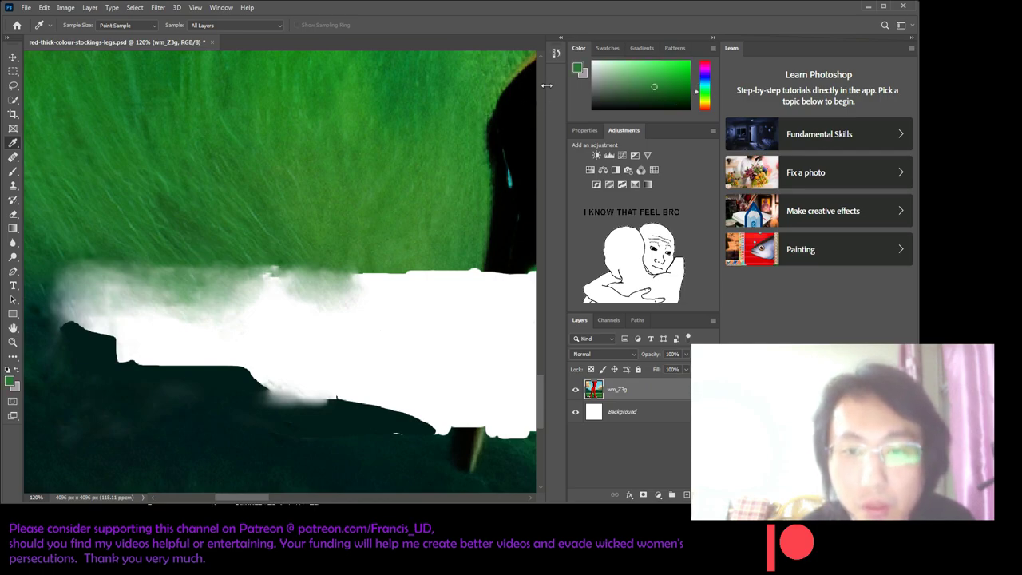
pyautogui.click(579, 70)
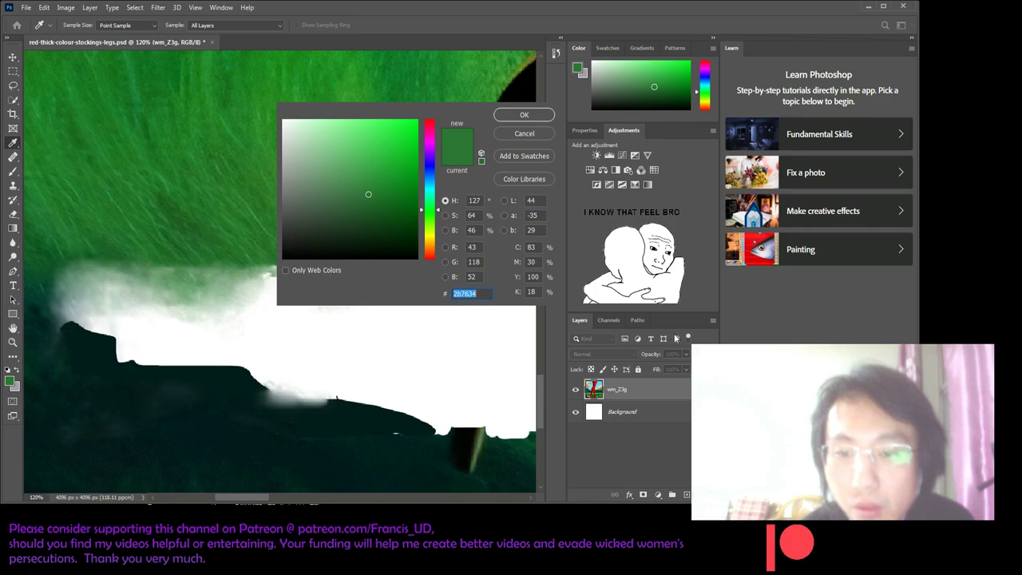
pyautogui.click(521, 116)
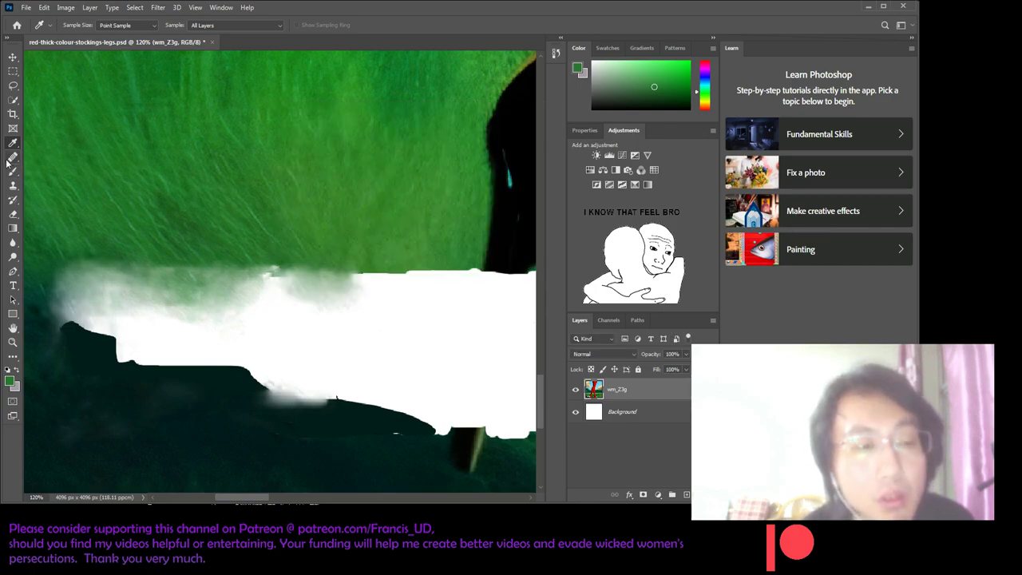
pyautogui.click(13, 84)
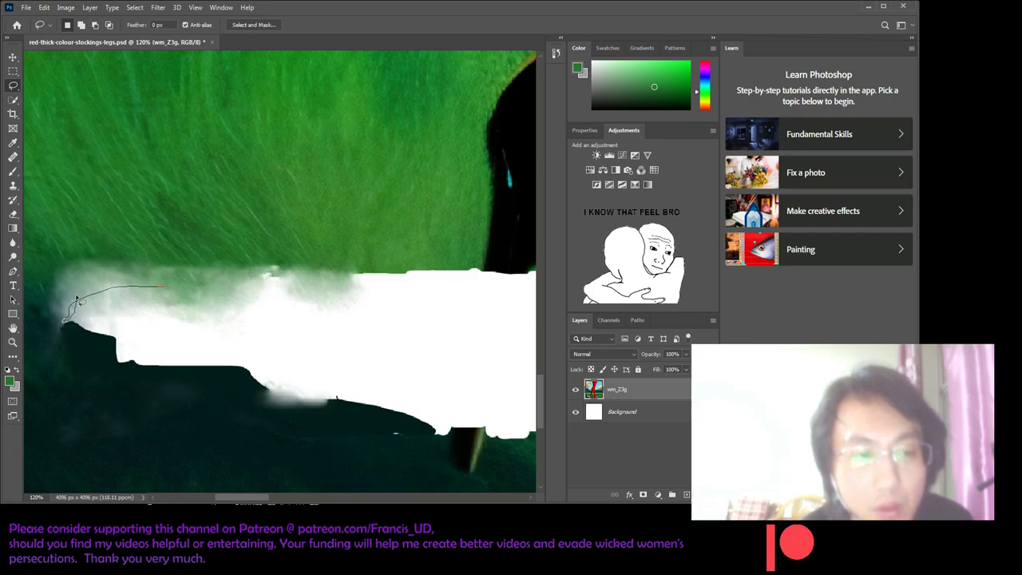
# - Lasso the white patch's left half and fill it with the mid green via Shift+F5
pyautogui.moveTo(64, 322)
pyautogui.mouseDown()
pyautogui.moveTo(150, 368)
pyautogui.moveTo(281, 386)
pyautogui.mouseUp()
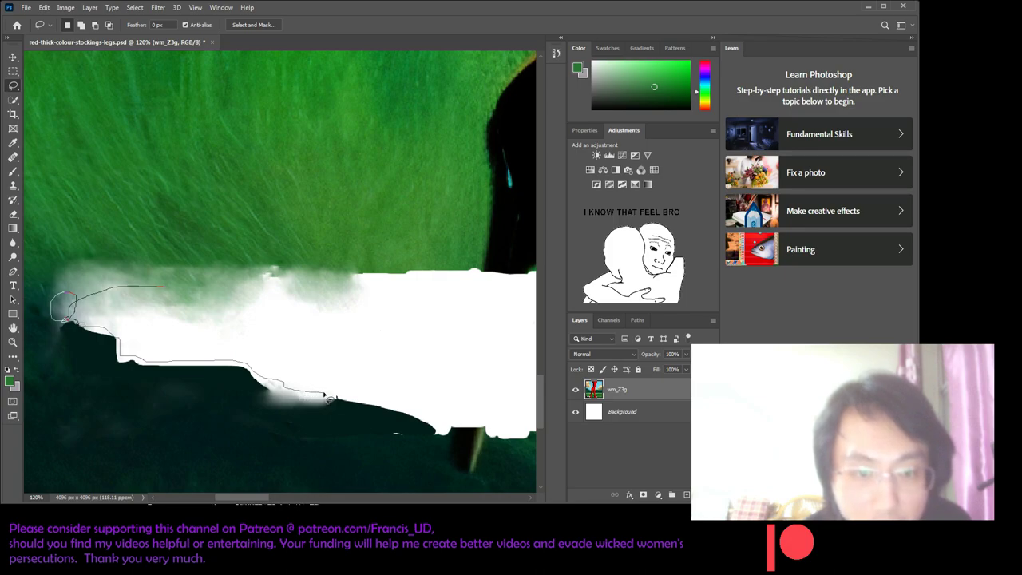
pyautogui.moveTo(333, 396); pyautogui.dragTo(406, 410)
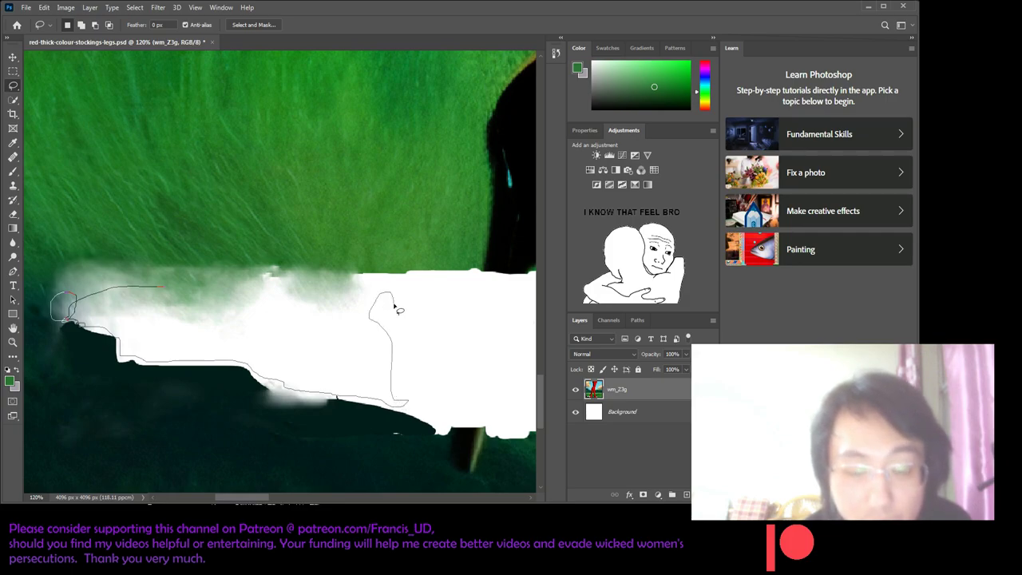
pyautogui.moveTo(394, 304)
pyautogui.mouseDown()
pyautogui.moveTo(396, 318)
pyautogui.moveTo(492, 305)
pyautogui.moveTo(376, 280)
pyautogui.moveTo(296, 304)
pyautogui.mouseUp()
pyautogui.moveTo(134, 290); pyautogui.dragTo(76, 294)
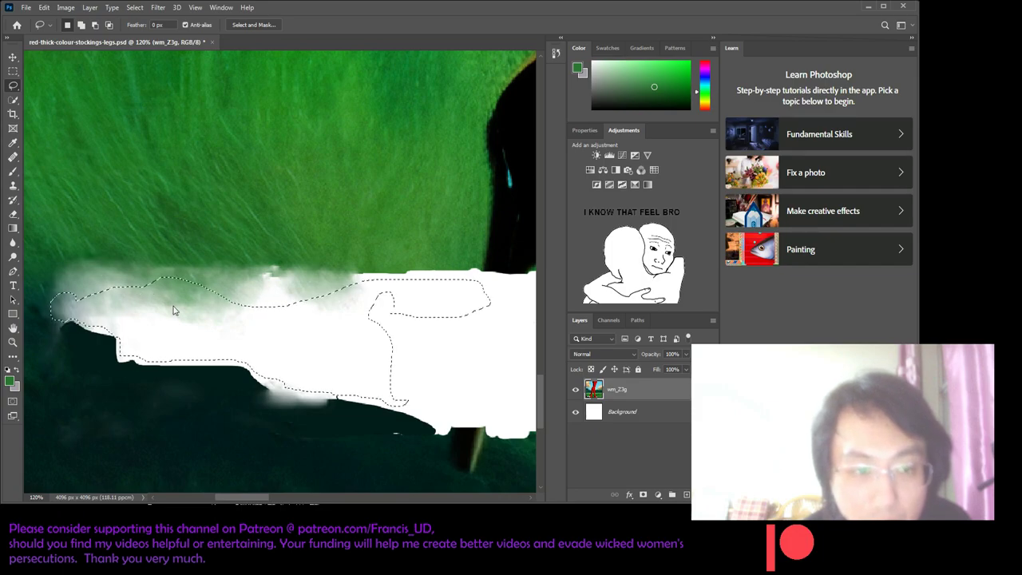
pyautogui.hotkey('shift', 'F5')
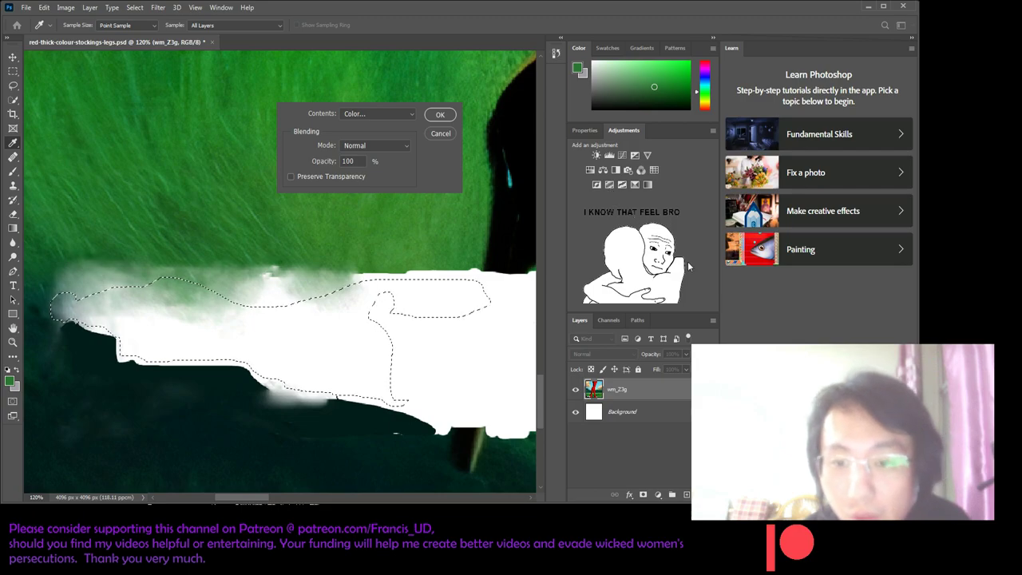
pyautogui.press('Return')
pyautogui.hotkey('ctrl', 'd')
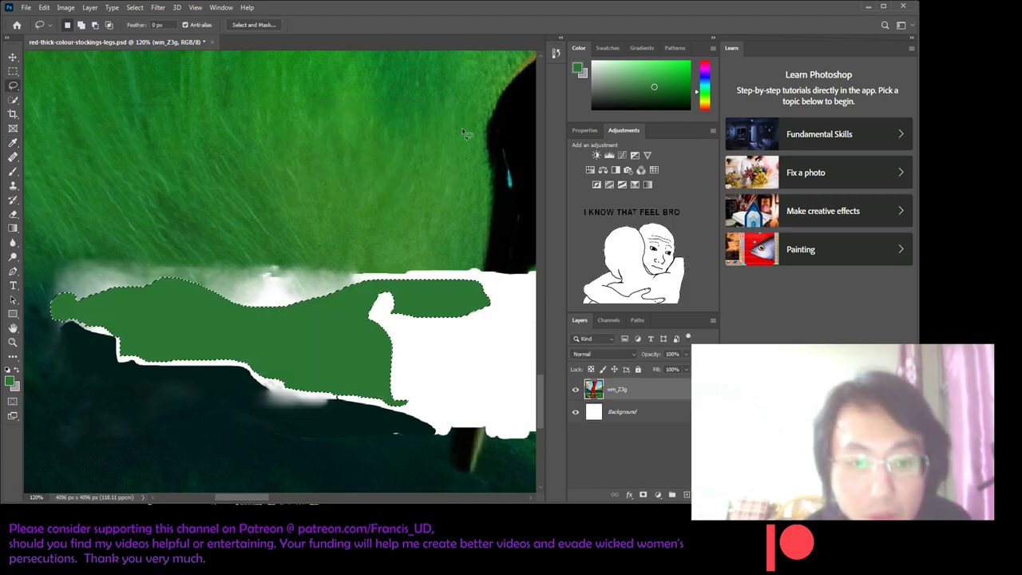
# - Outline the white area beside the green fill, then drop the selection
pyautogui.moveTo(255, 499)
pyautogui.mouseDown()
pyautogui.moveTo(273, 501)
pyautogui.moveTo(254, 500)
pyautogui.mouseUp()
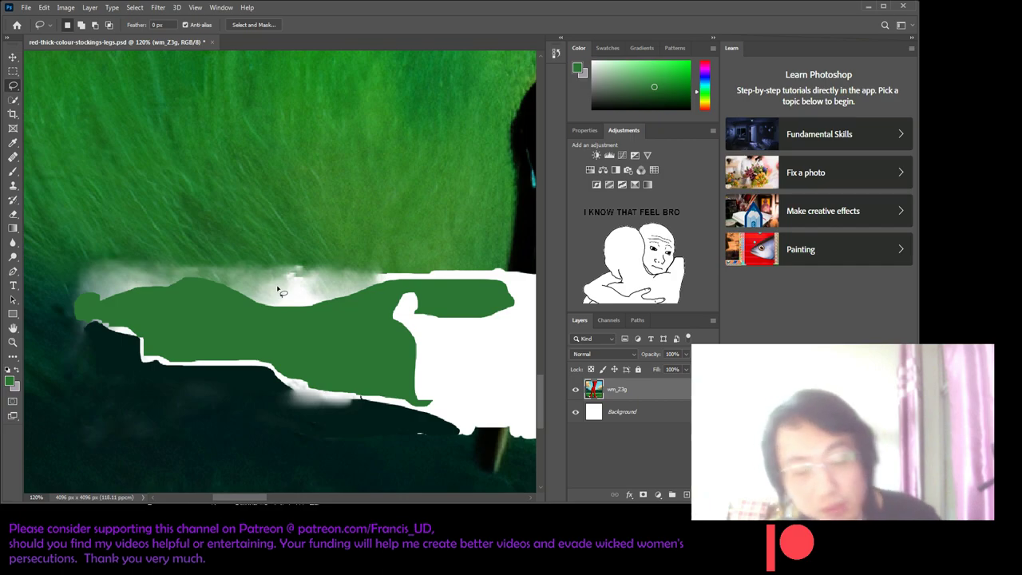
pyautogui.moveTo(231, 503); pyautogui.dragTo(245, 498)
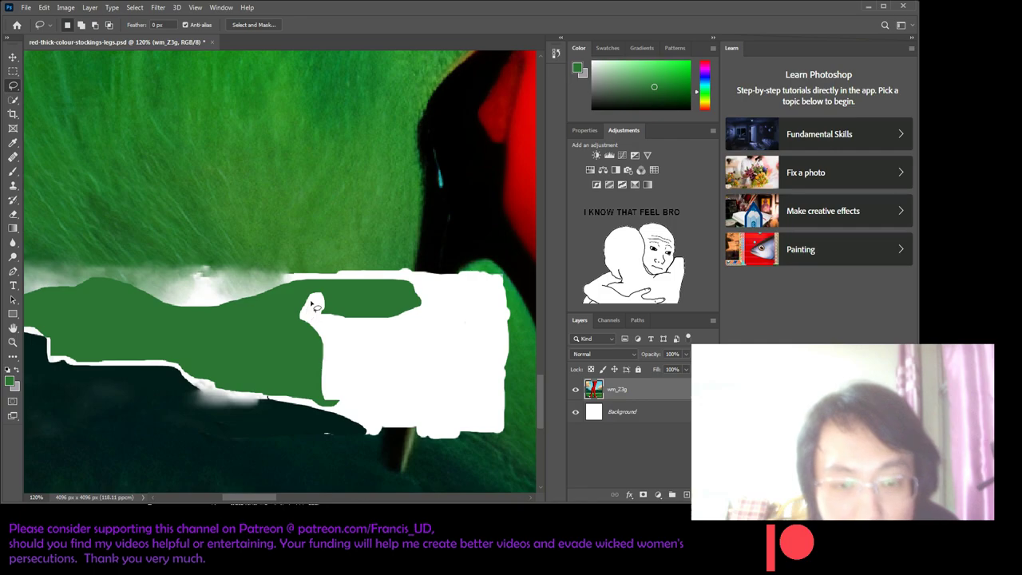
pyautogui.moveTo(320, 297); pyautogui.dragTo(258, 345)
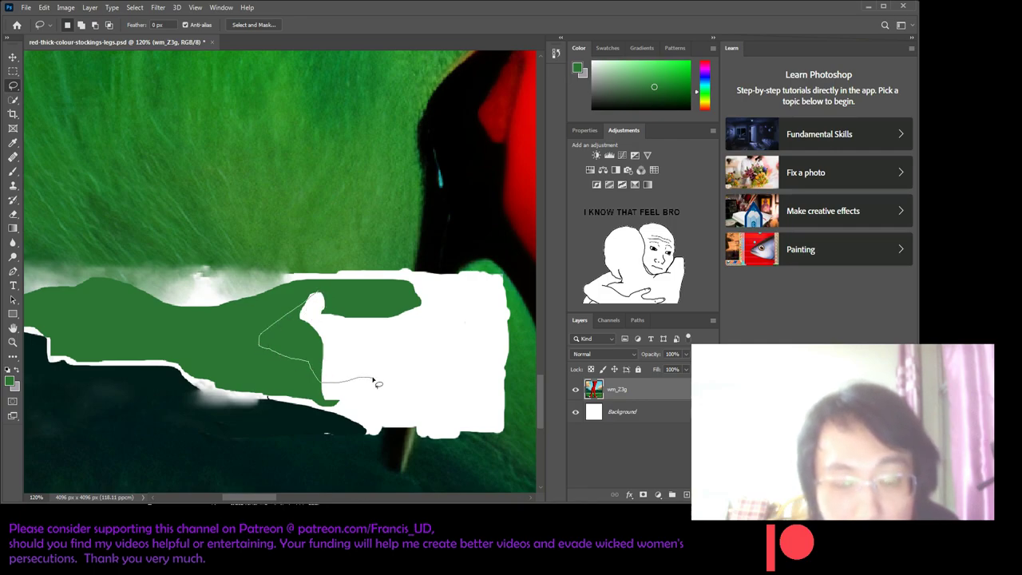
pyautogui.moveTo(373, 381); pyautogui.dragTo(371, 375)
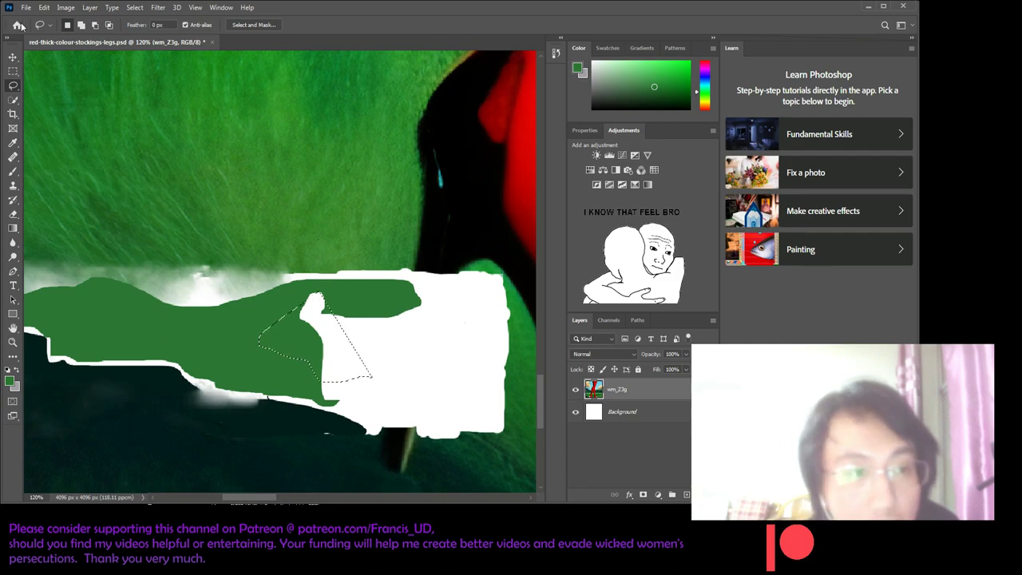
pyautogui.hotkey('ctrl', 'd')
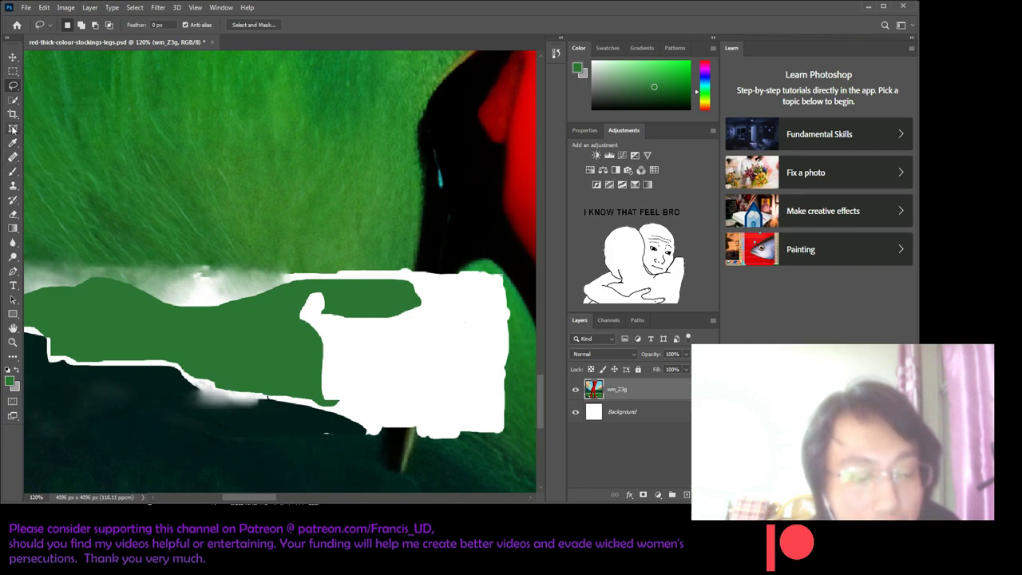
pyautogui.click(13, 215)
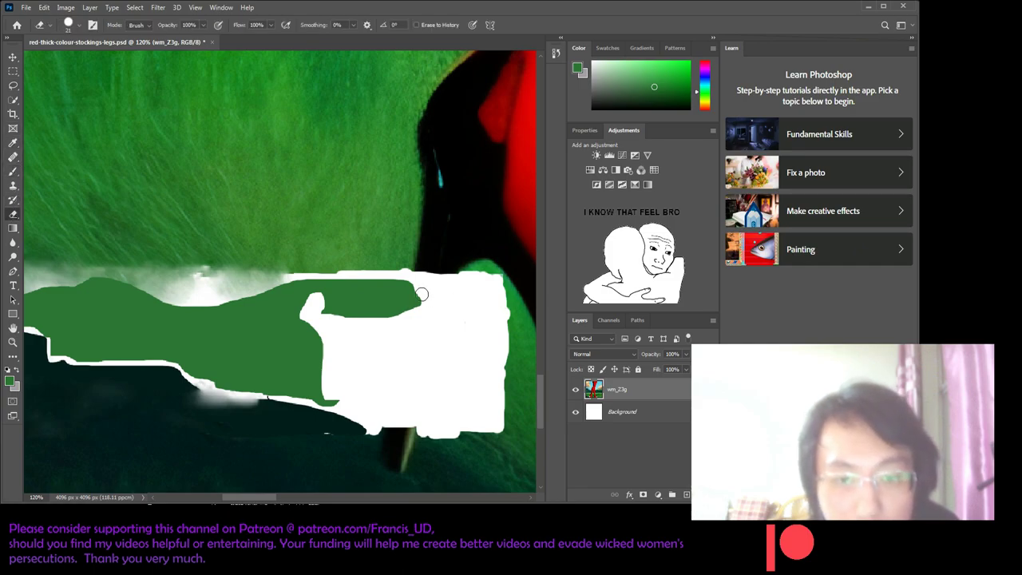
# - Erase the green fill's ragged right tip back to white
pyautogui.moveTo(409, 288); pyautogui.dragTo(401, 317)
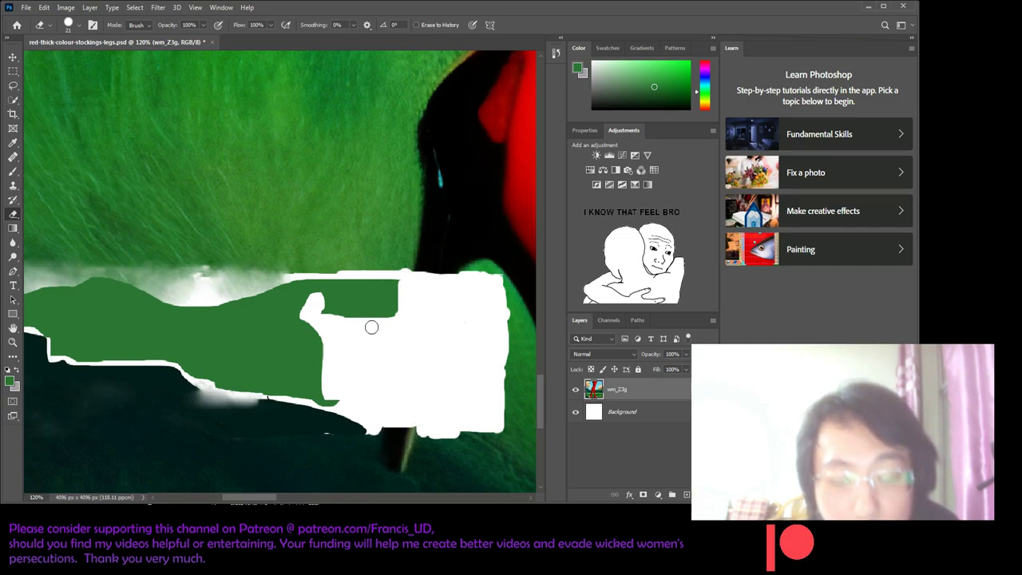
pyautogui.click(12, 86)
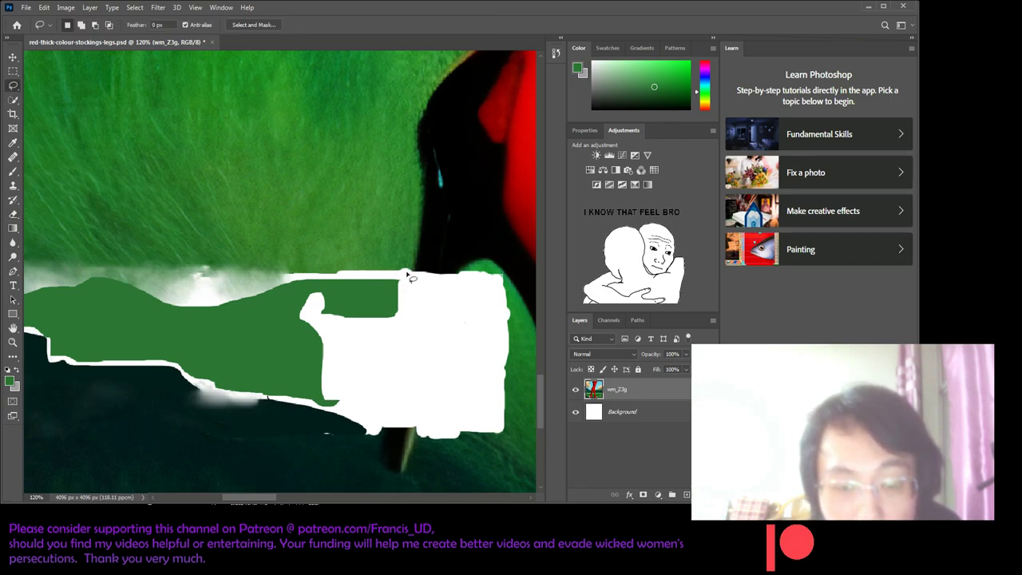
# - Lasso the left part of the remaining white area and fill it with green
pyautogui.moveTo(406, 284); pyautogui.dragTo(391, 335)
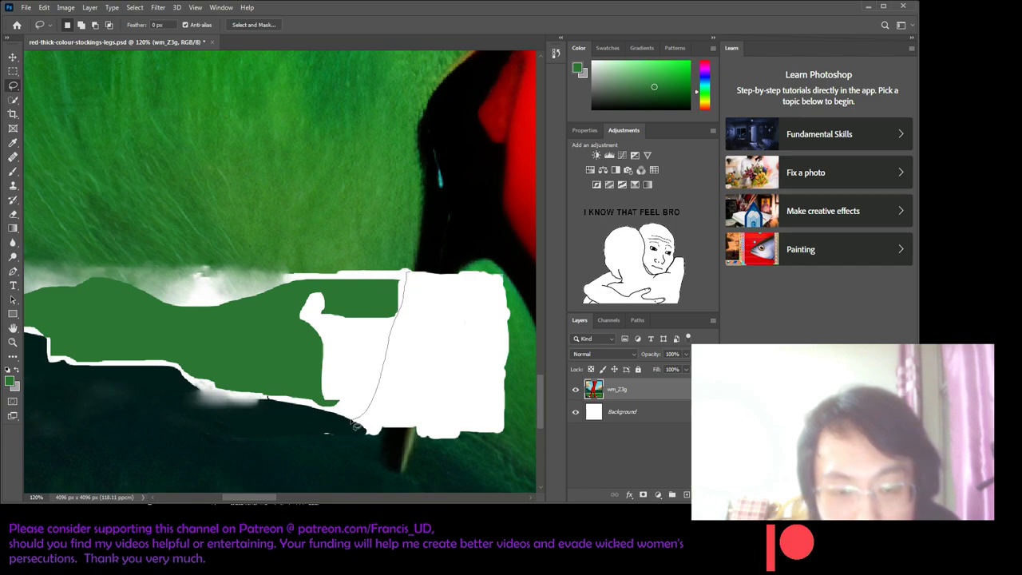
pyautogui.moveTo(316, 404)
pyautogui.mouseDown()
pyautogui.moveTo(294, 335)
pyautogui.moveTo(306, 292)
pyautogui.mouseUp()
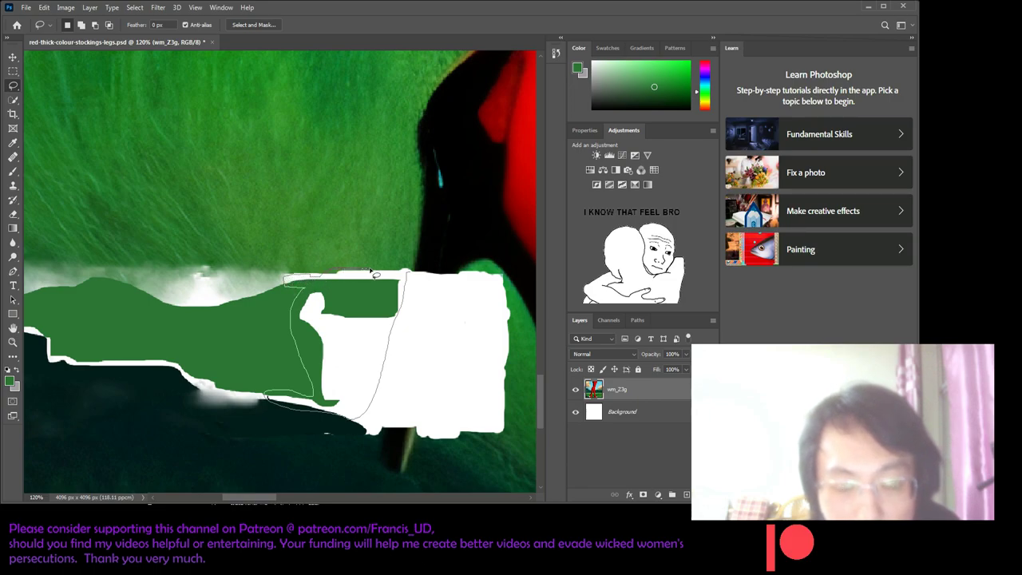
pyautogui.moveTo(411, 275); pyautogui.dragTo(407, 271)
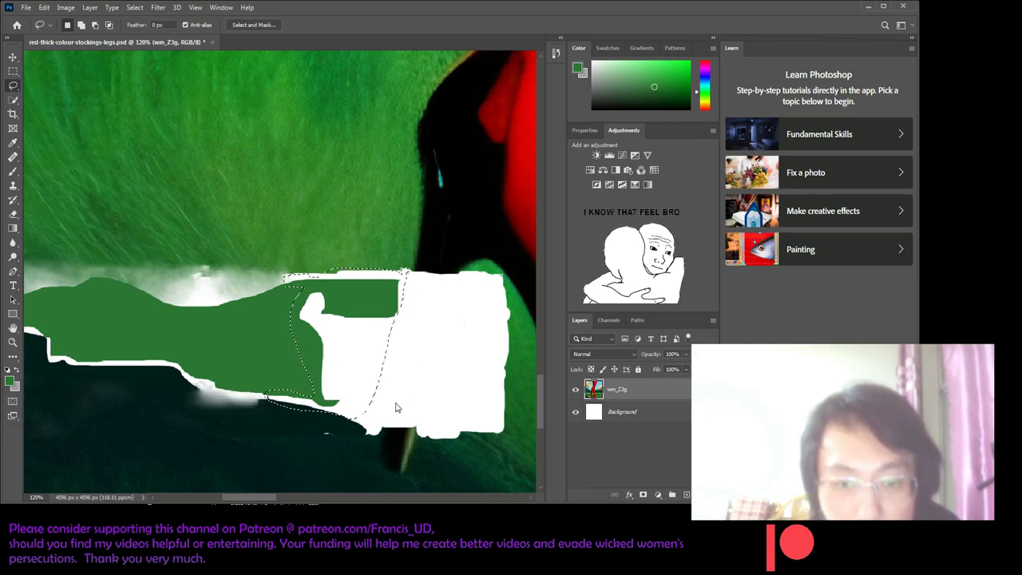
pyautogui.hotkey('shift', 'F5')
pyautogui.press('Return')
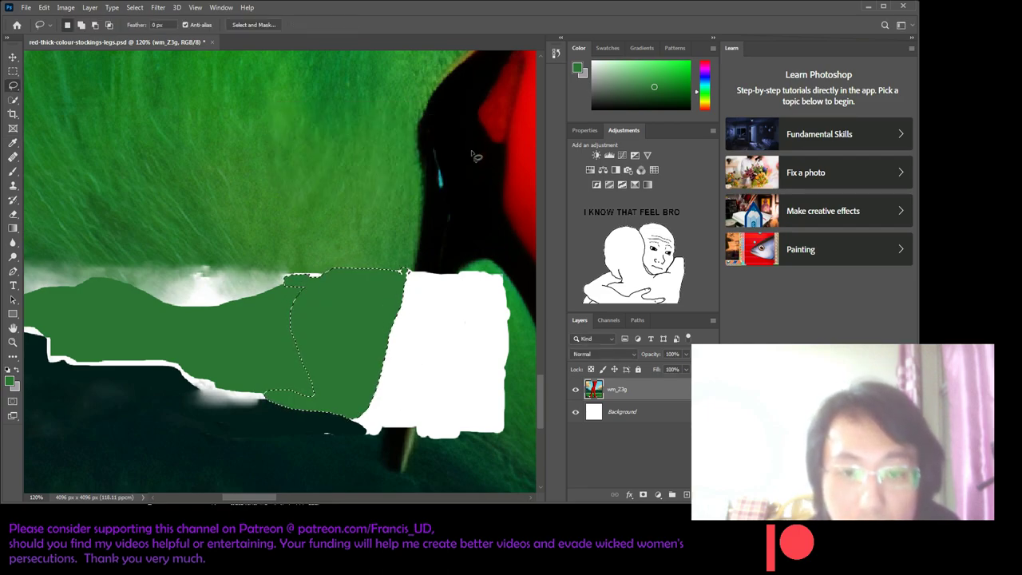
pyautogui.moveTo(266, 497)
pyautogui.mouseDown()
pyautogui.moveTo(246, 498)
pyautogui.moveTo(258, 498)
pyautogui.mouseUp()
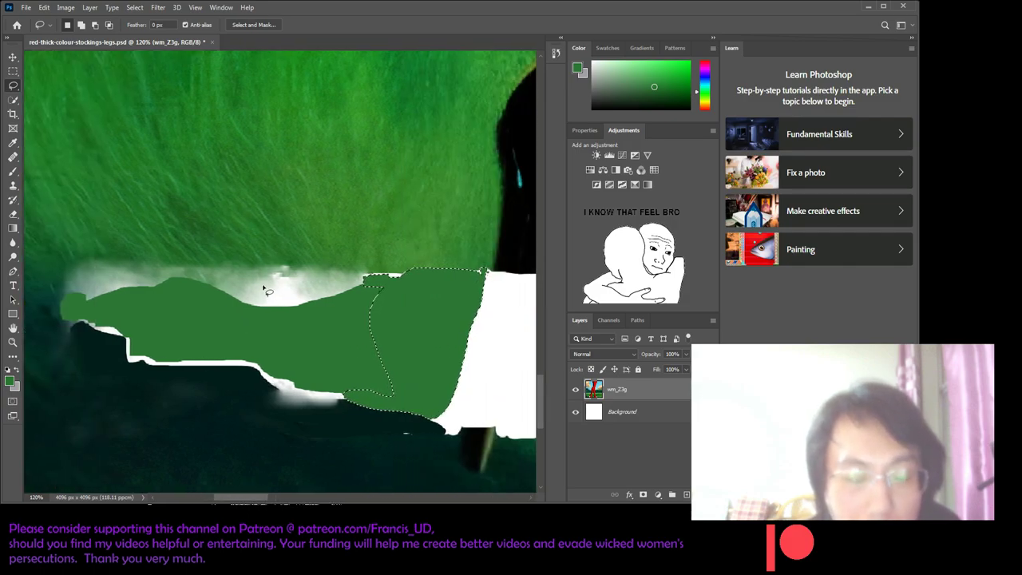
# - Lasso the thin white strip along the upper edge, fill it green, and deselect
pyautogui.moveTo(257, 276)
pyautogui.mouseDown()
pyautogui.moveTo(112, 289)
pyautogui.moveTo(170, 309)
pyautogui.moveTo(317, 305)
pyautogui.mouseUp()
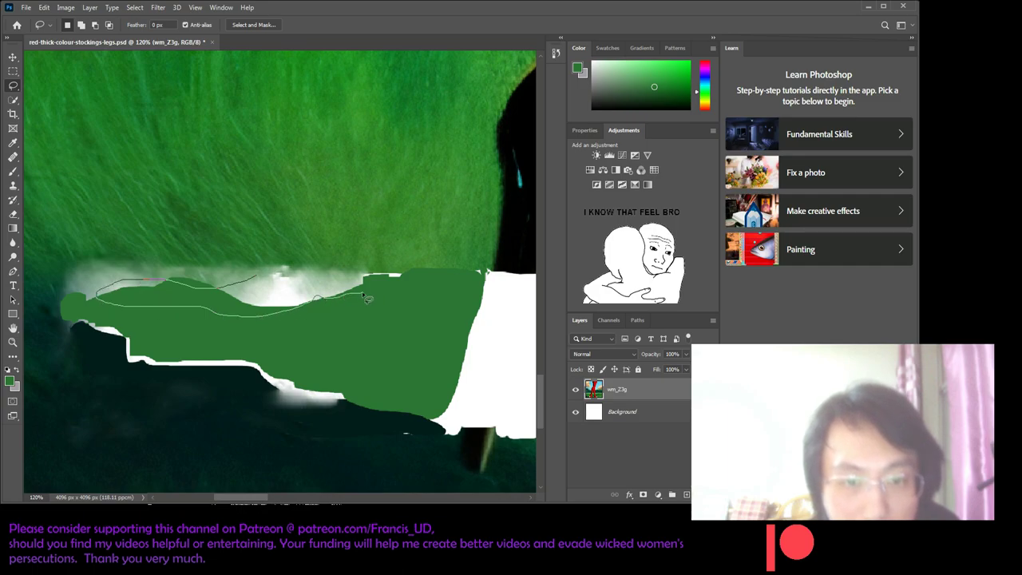
pyautogui.moveTo(253, 281); pyautogui.dragTo(255, 277)
pyautogui.press('i')
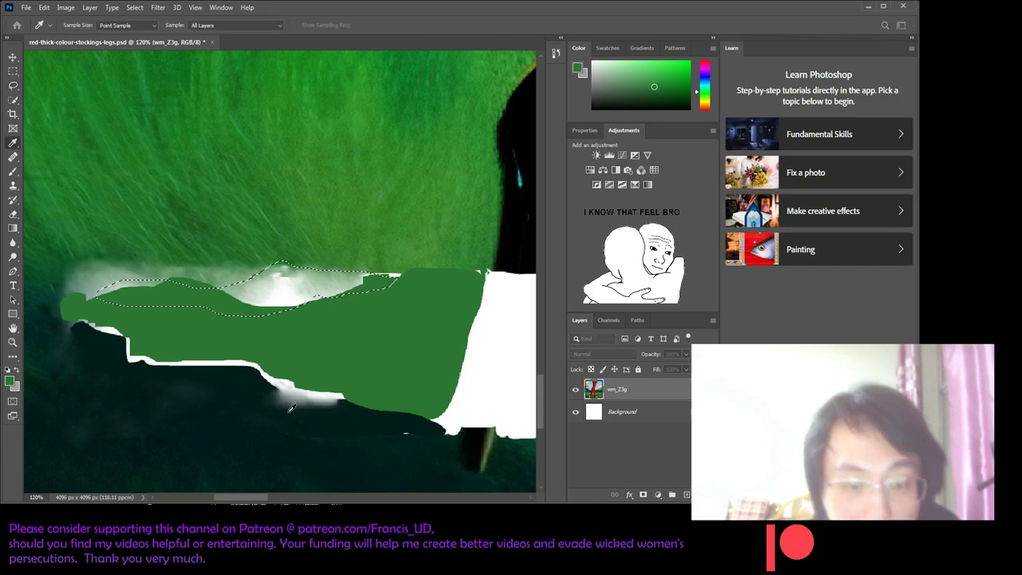
pyautogui.hotkey('alt', 'BackSpace')
pyautogui.press('l')
pyautogui.hotkey('ctrl', 'd')
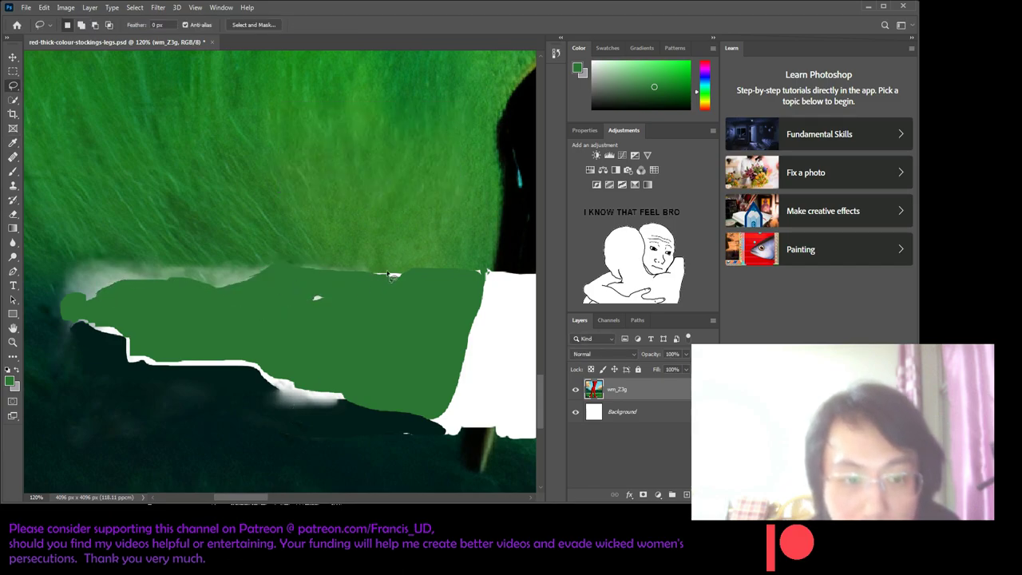
pyautogui.click(14, 157)
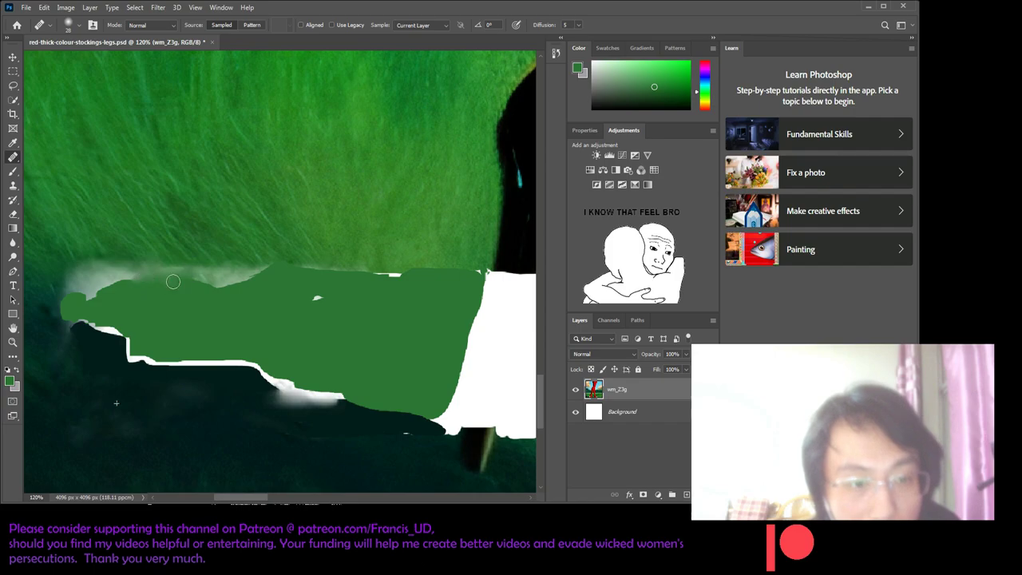
# - Heal along the green fill's top edge and hazy band to blend it into the texture
pyautogui.keyDown('alt'); pyautogui.click(202, 262); pyautogui.keyUp('alt')
pyautogui.moveTo(96, 289)
pyautogui.mouseDown()
pyautogui.moveTo(201, 288)
pyautogui.moveTo(136, 278)
pyautogui.mouseUp()
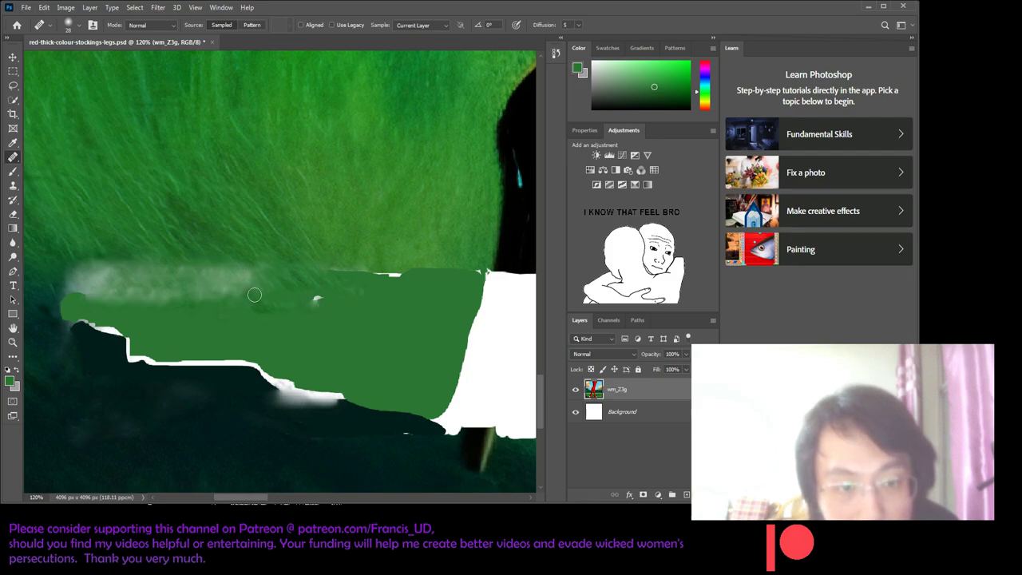
pyautogui.moveTo(254, 295); pyautogui.dragTo(217, 282)
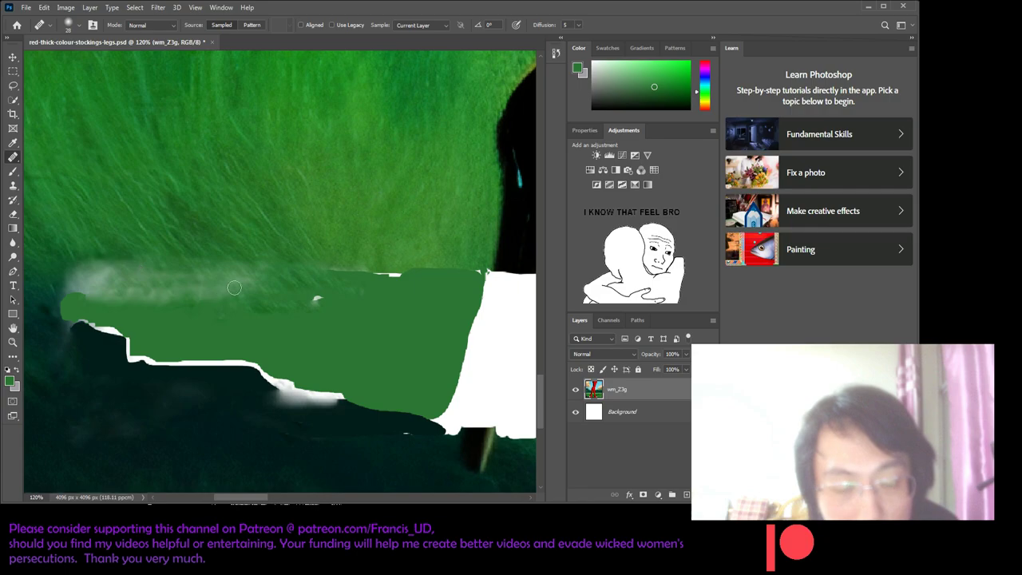
pyautogui.moveTo(262, 289)
pyautogui.mouseDown()
pyautogui.moveTo(306, 305)
pyautogui.moveTo(370, 285)
pyautogui.moveTo(354, 289)
pyautogui.mouseUp()
pyautogui.keyDown('alt'); pyautogui.click(387, 258); pyautogui.keyUp('alt')
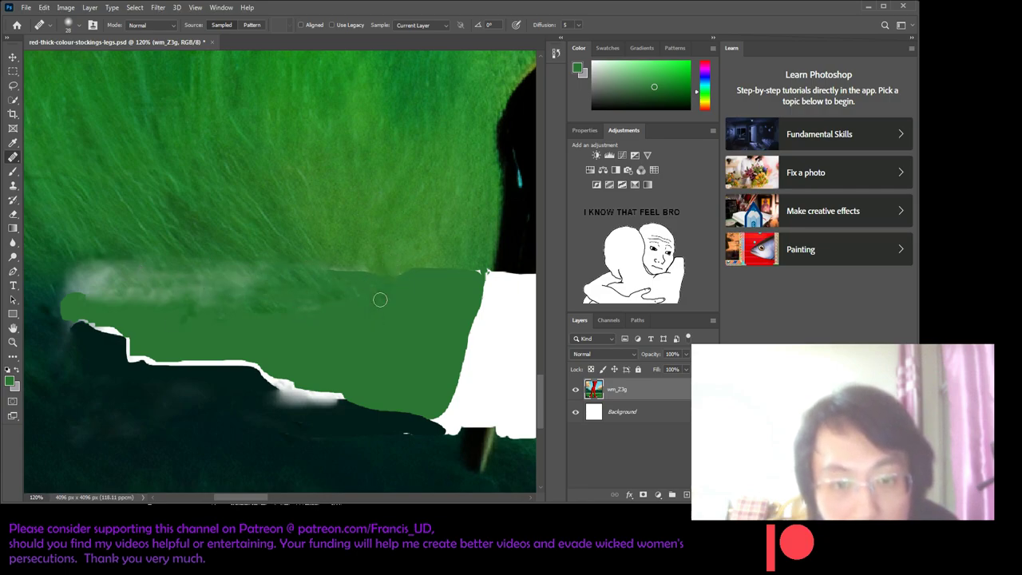
pyautogui.moveTo(364, 315); pyautogui.dragTo(209, 292)
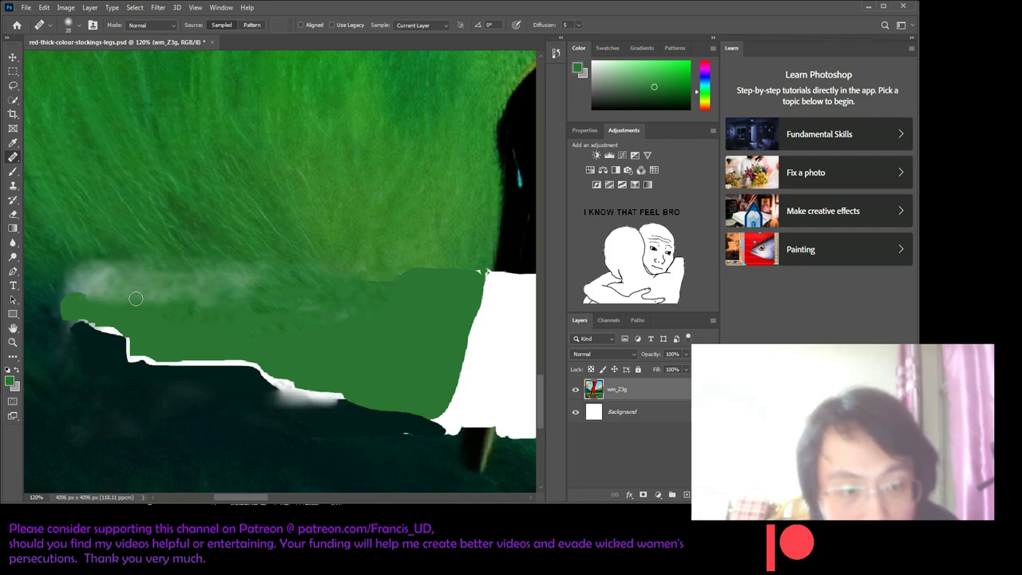
pyautogui.moveTo(136, 297)
pyautogui.mouseDown()
pyautogui.moveTo(242, 289)
pyautogui.moveTo(154, 292)
pyautogui.mouseUp()
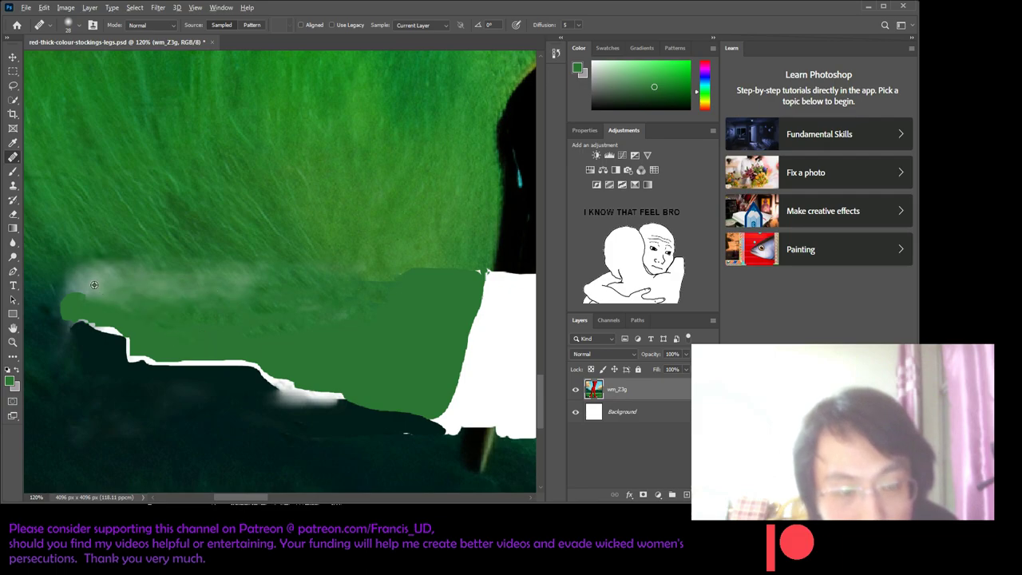
pyautogui.moveTo(92, 294); pyautogui.dragTo(186, 284)
pyautogui.moveTo(103, 284); pyautogui.dragTo(99, 306)
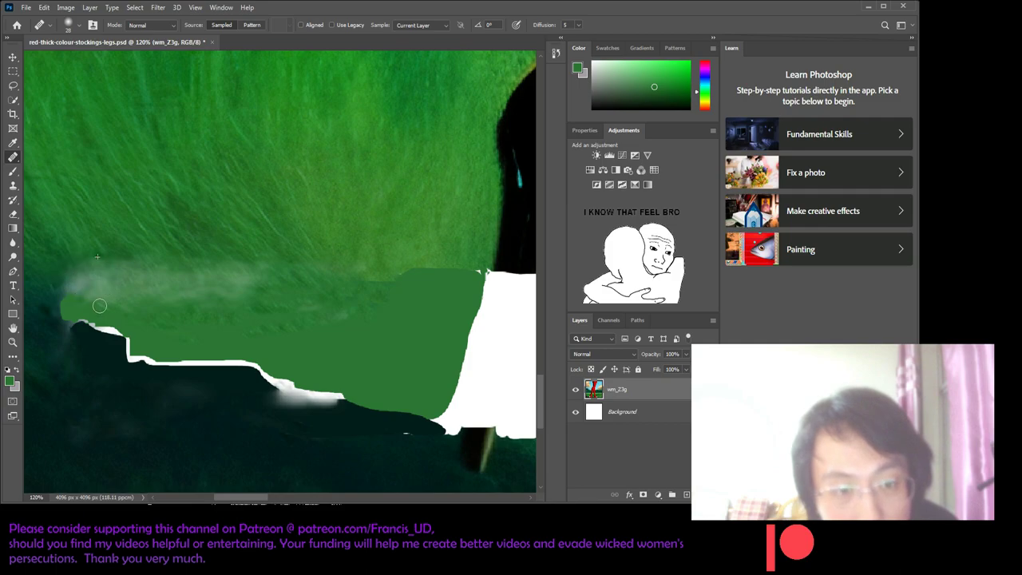
pyautogui.moveTo(138, 306); pyautogui.dragTo(158, 286)
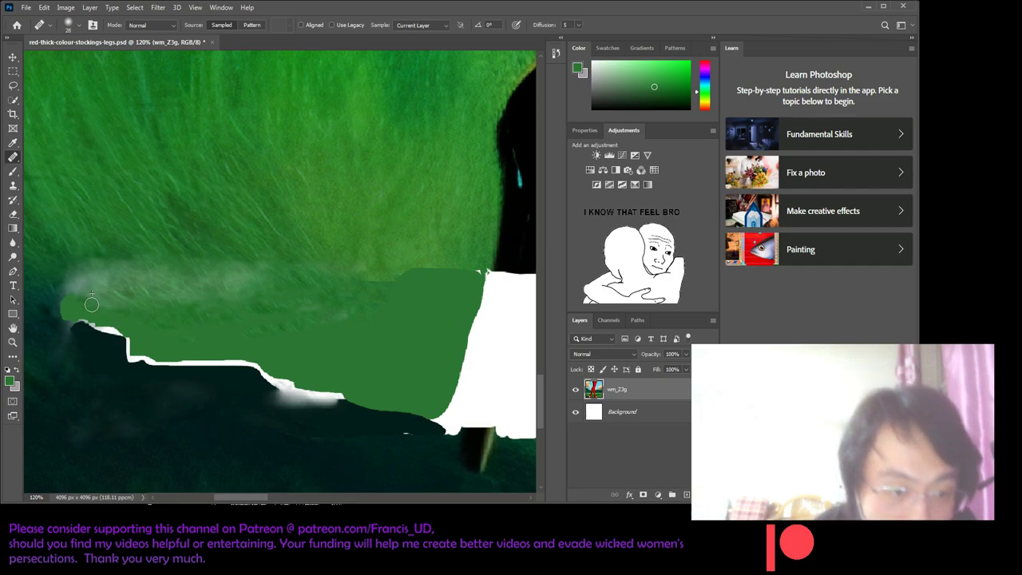
# - Heal away the white sliver at the green fill's lower-left edge
pyautogui.moveTo(109, 319)
pyautogui.mouseDown()
pyautogui.moveTo(114, 328)
pyautogui.moveTo(89, 321)
pyautogui.mouseUp()
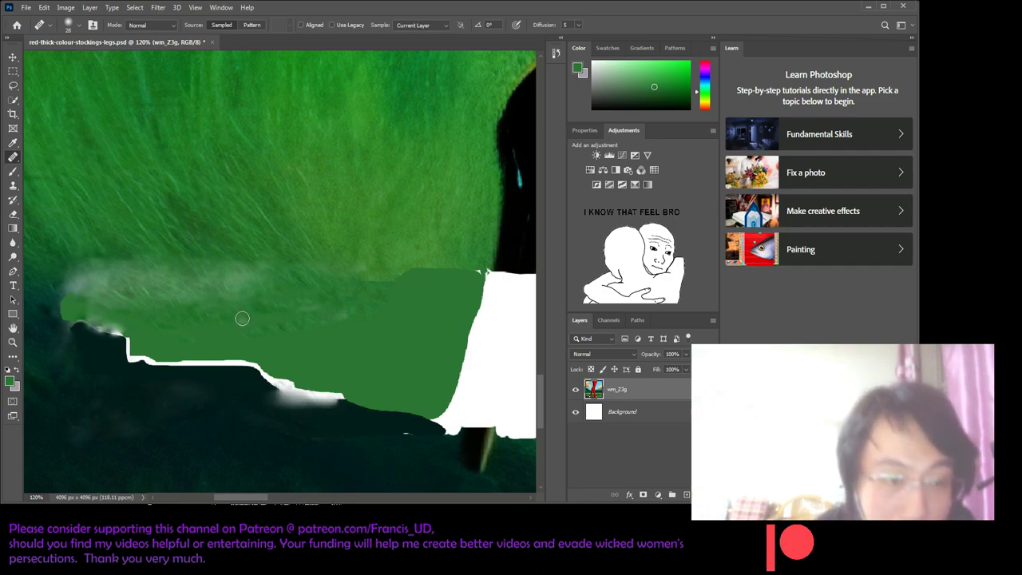
pyautogui.moveTo(112, 324)
pyautogui.mouseDown()
pyautogui.moveTo(83, 317)
pyautogui.moveTo(162, 374)
pyautogui.mouseUp()
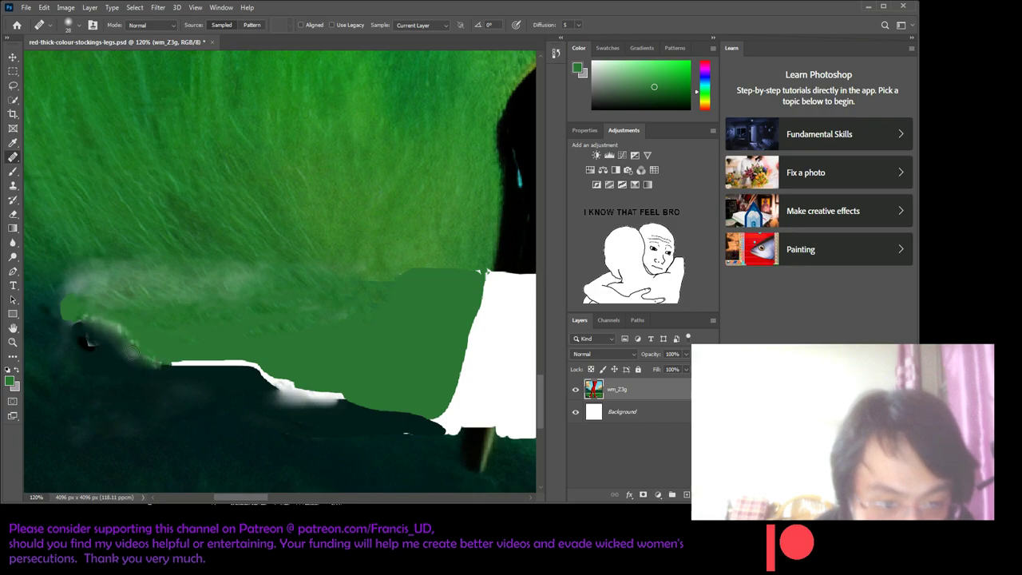
pyautogui.moveTo(82, 331); pyautogui.dragTo(91, 358)
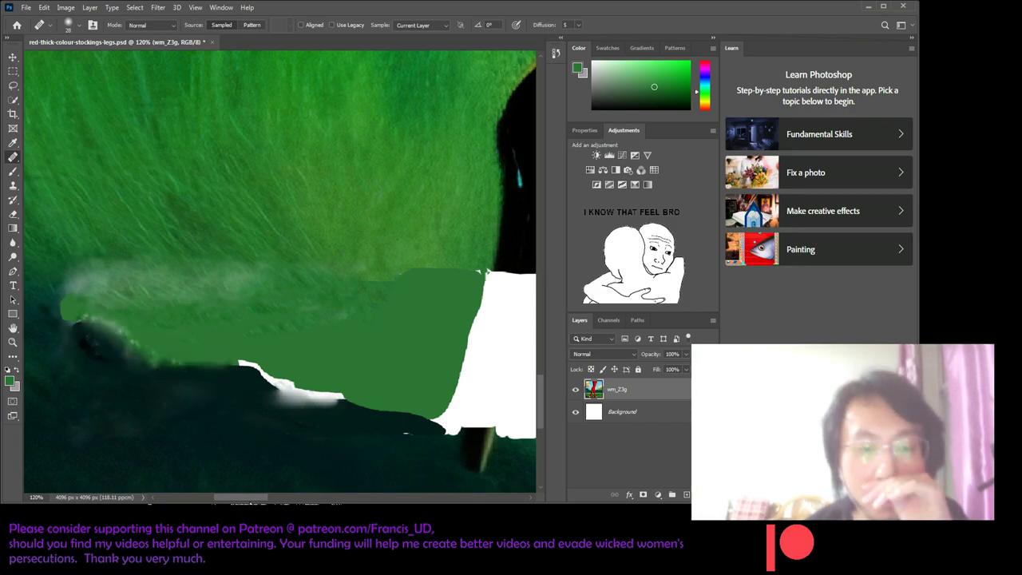
pyautogui.moveTo(247, 498)
pyautogui.mouseDown()
pyautogui.moveTo(205, 497)
pyautogui.moveTo(235, 498)
pyautogui.moveTo(225, 502)
pyautogui.mouseUp()
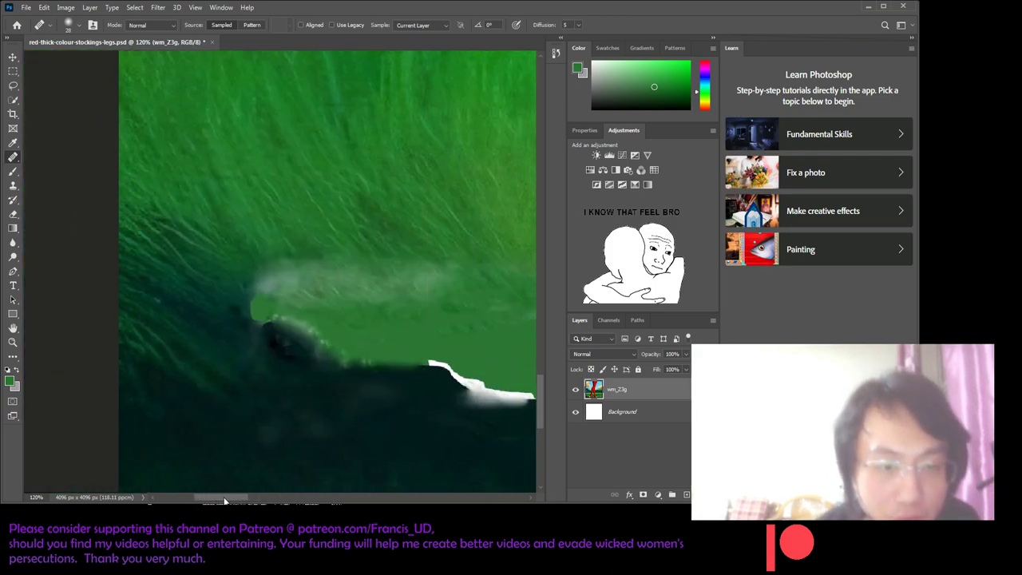
# - Heal the sloping boundary between the green fill and the dark shadow on the left
pyautogui.moveTo(225, 501); pyautogui.dragTo(226, 498)
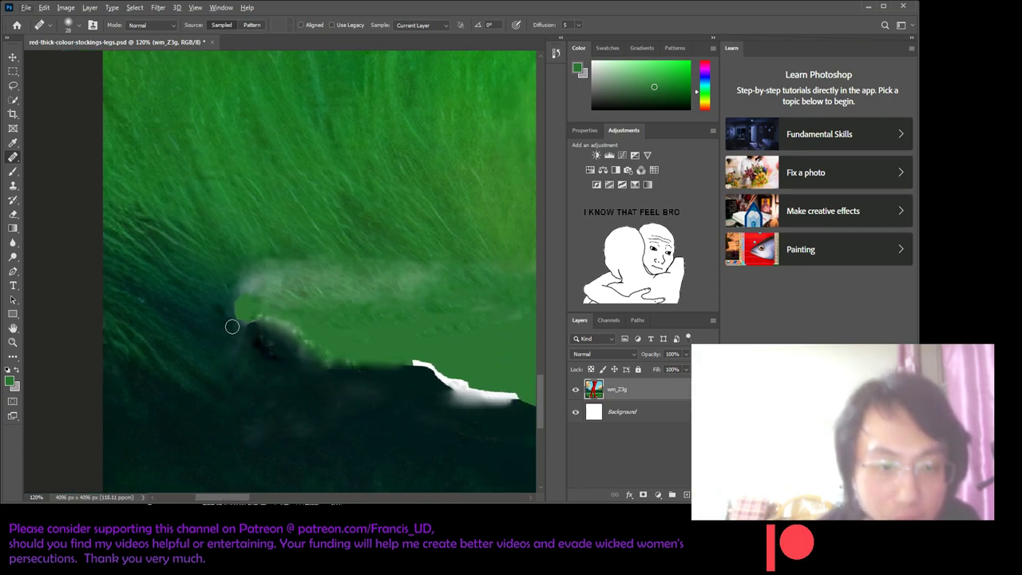
pyautogui.moveTo(225, 328); pyautogui.dragTo(253, 311)
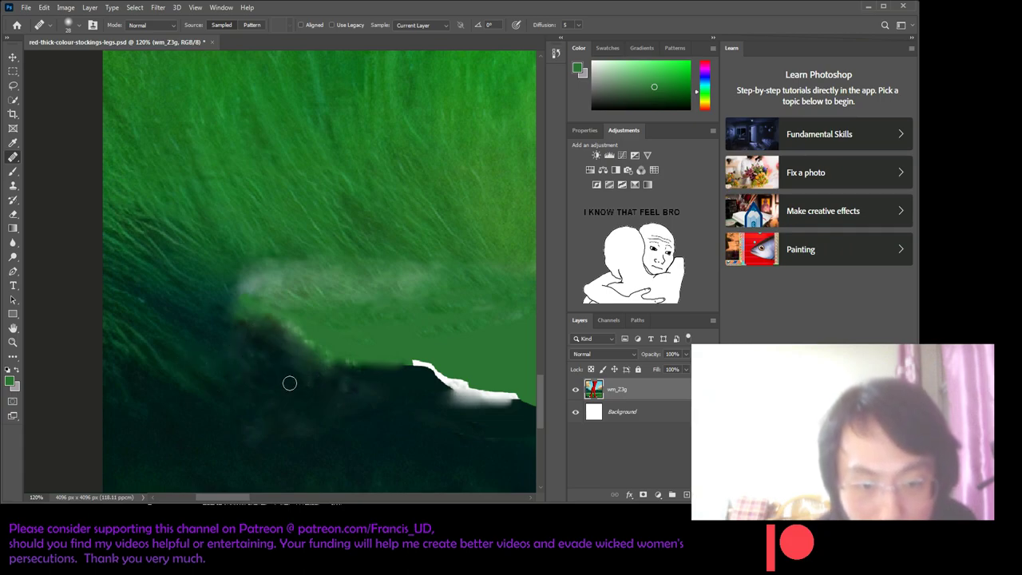
pyautogui.moveTo(344, 374)
pyautogui.mouseDown()
pyautogui.moveTo(312, 361)
pyautogui.moveTo(342, 372)
pyautogui.mouseUp()
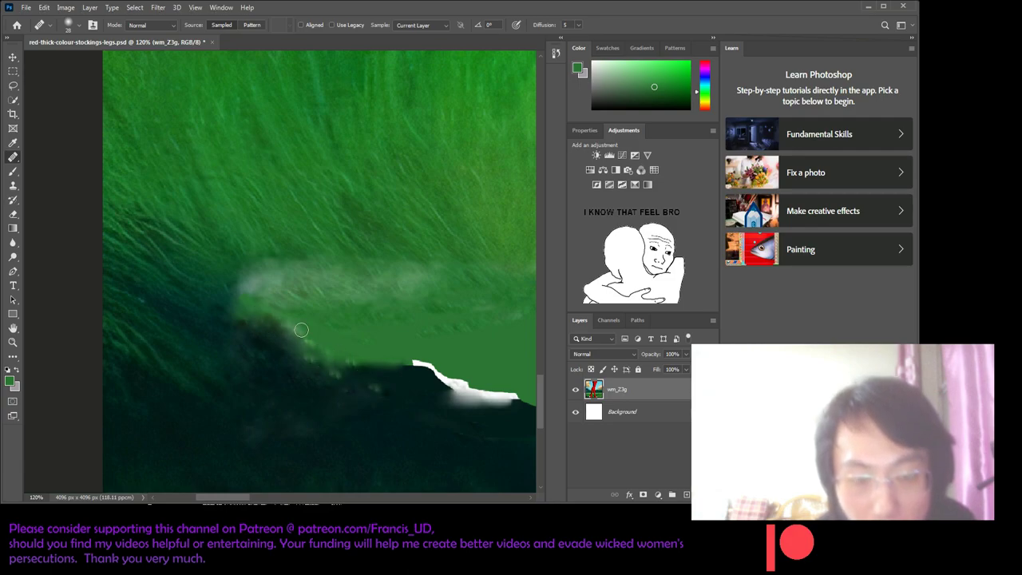
pyautogui.moveTo(296, 338)
pyautogui.mouseDown()
pyautogui.moveTo(340, 363)
pyautogui.moveTo(296, 365)
pyautogui.moveTo(372, 375)
pyautogui.mouseUp()
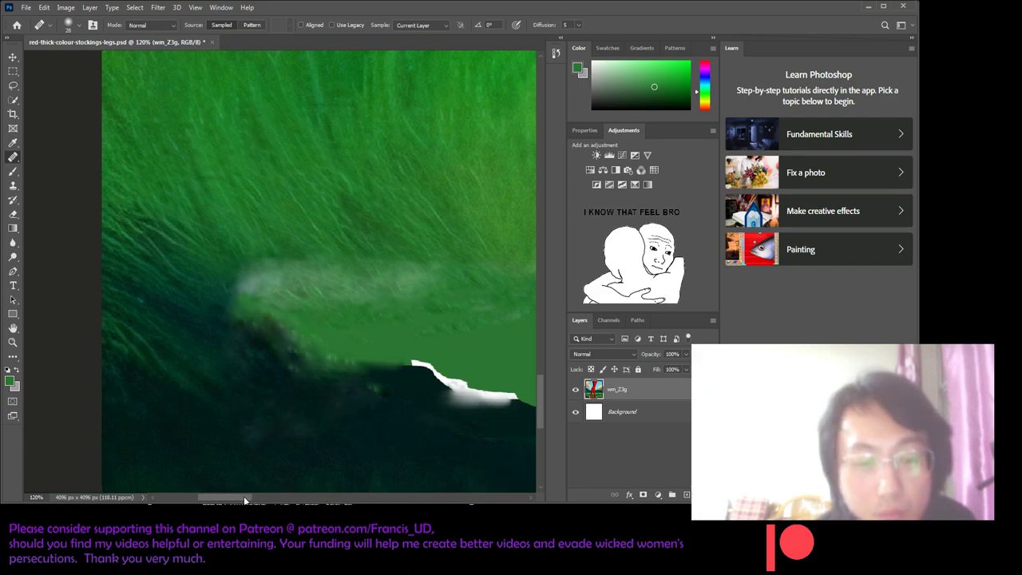
pyautogui.moveTo(244, 496); pyautogui.dragTo(260, 496)
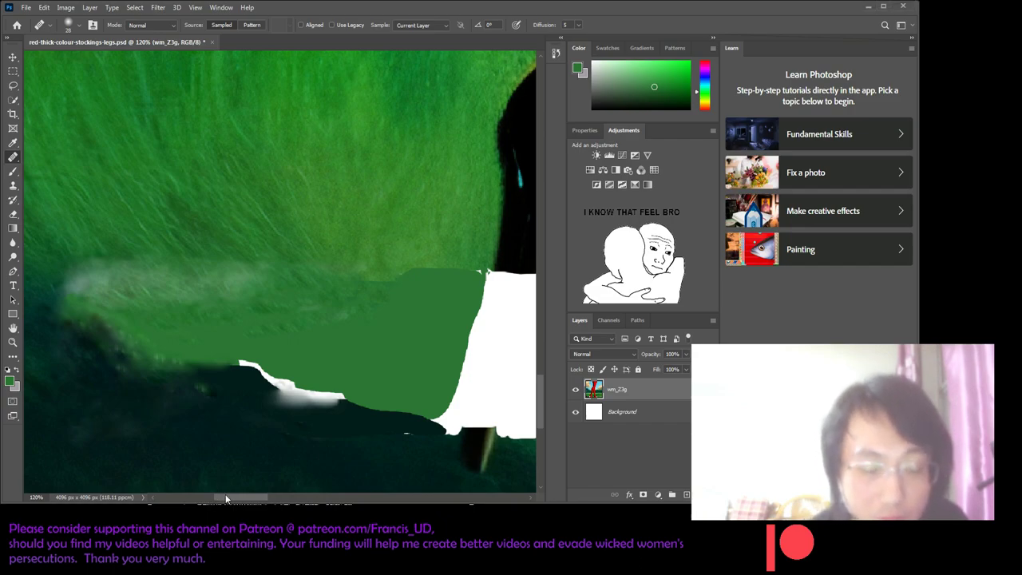
# - Revert the latest healing on the white edge and save red-thick-colour-stockings-legs.psd
pyautogui.moveTo(218, 335)
pyautogui.mouseDown()
pyautogui.moveTo(243, 369)
pyautogui.moveTo(260, 341)
pyautogui.moveTo(276, 354)
pyautogui.mouseUp()
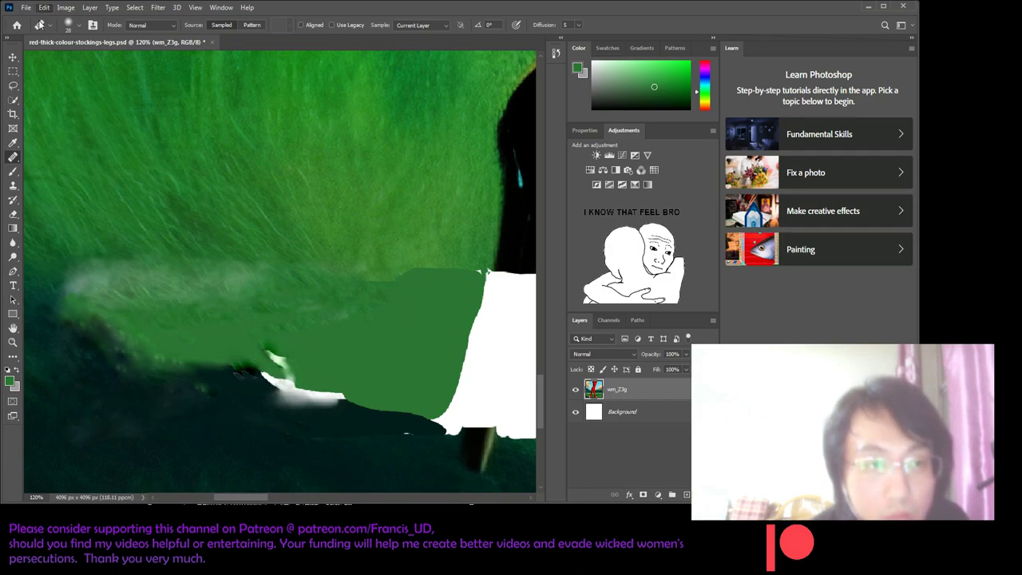
pyautogui.hotkey('ctrl', 'shift', 'z')
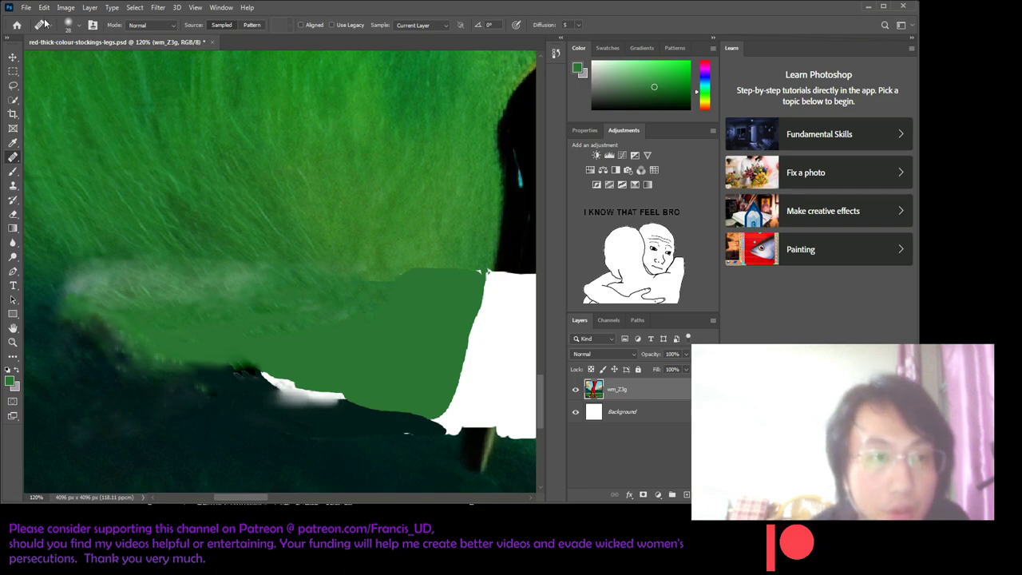
pyautogui.hotkey('ctrl', 'z')
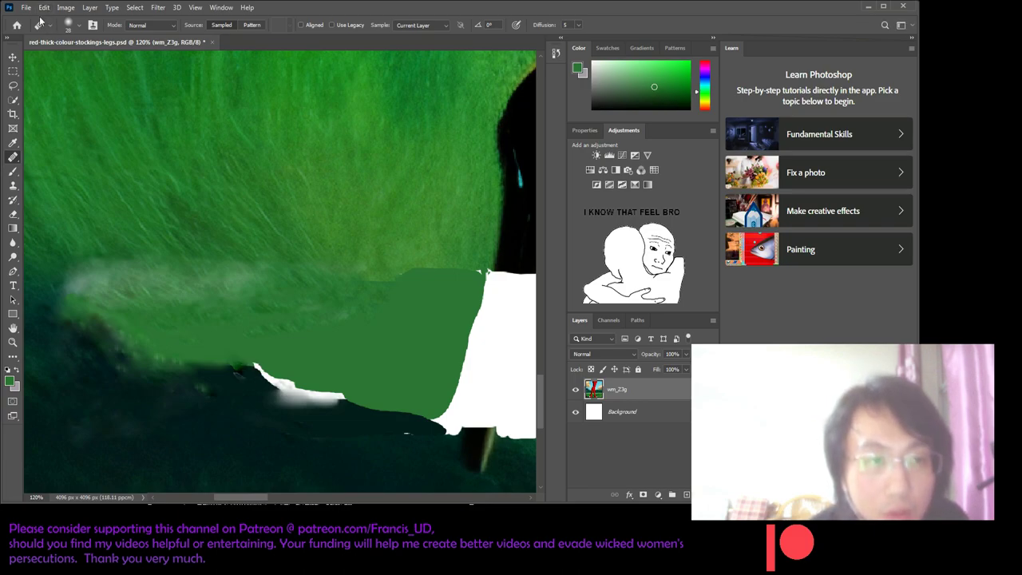
pyautogui.hotkey('ctrl', 'z')
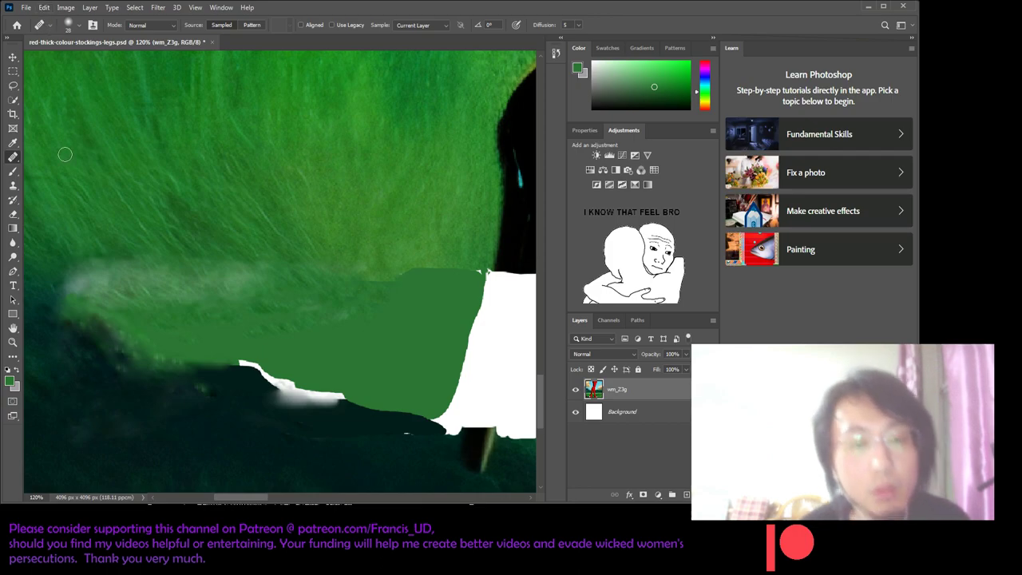
pyautogui.hotkey('ctrl', 's')
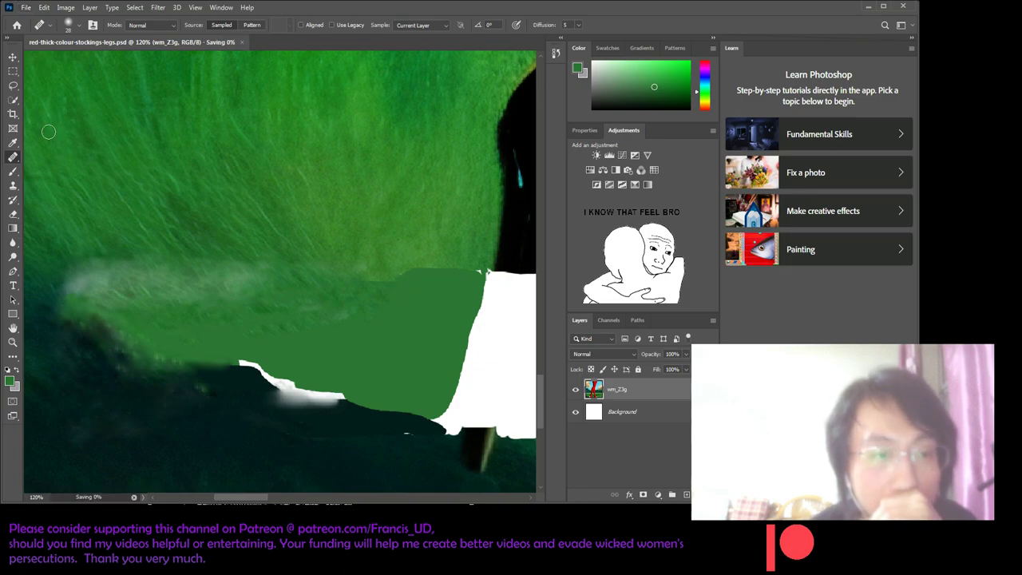
# - Heal the white streak's left end with dark green stocking texture
pyautogui.scroll(-1, 187, 319)
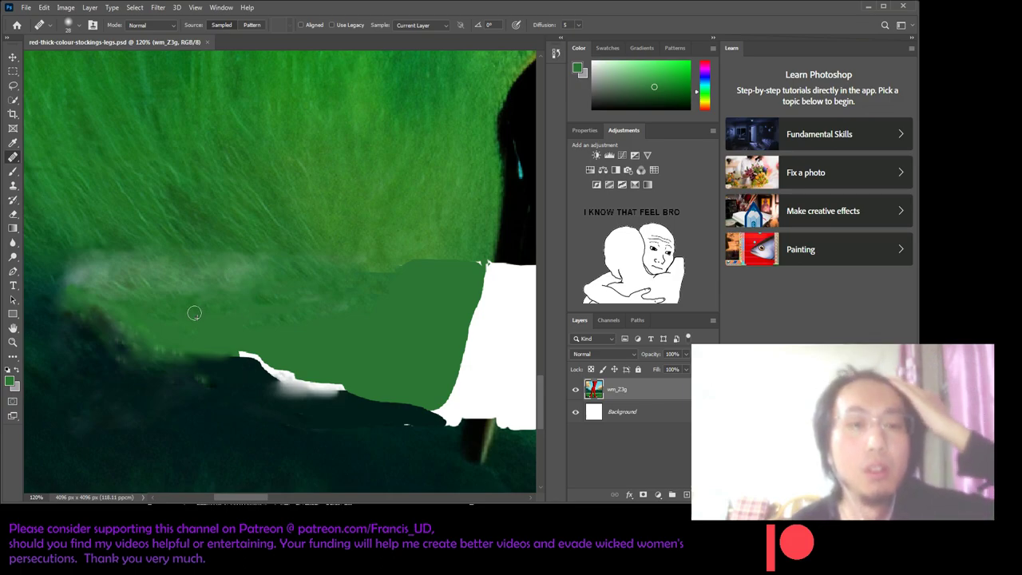
pyautogui.moveTo(194, 313); pyautogui.dragTo(234, 314)
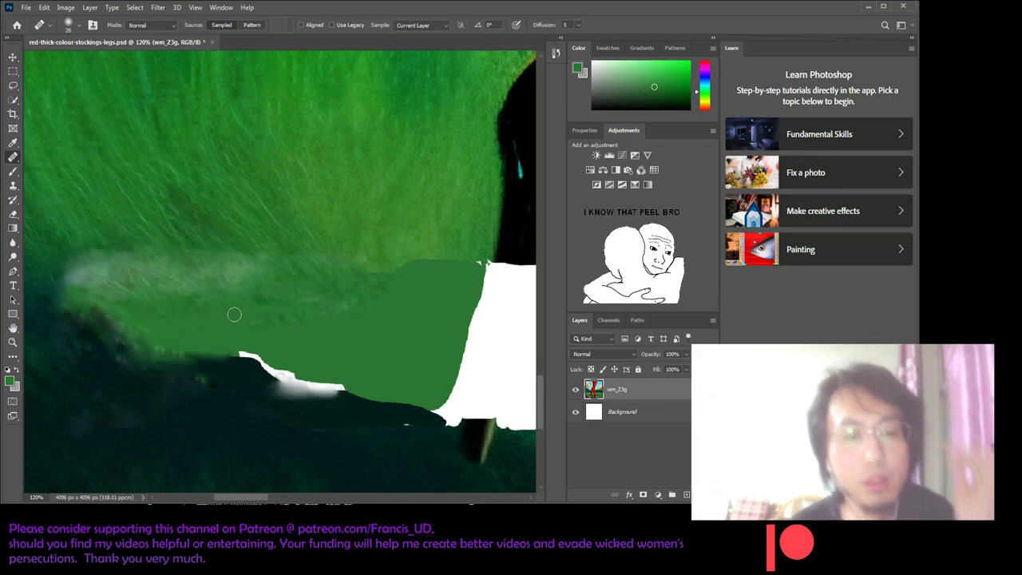
pyautogui.keyDown('alt'); pyautogui.click(290, 340); pyautogui.keyUp('alt')
pyautogui.moveTo(224, 311); pyautogui.dragTo(189, 325)
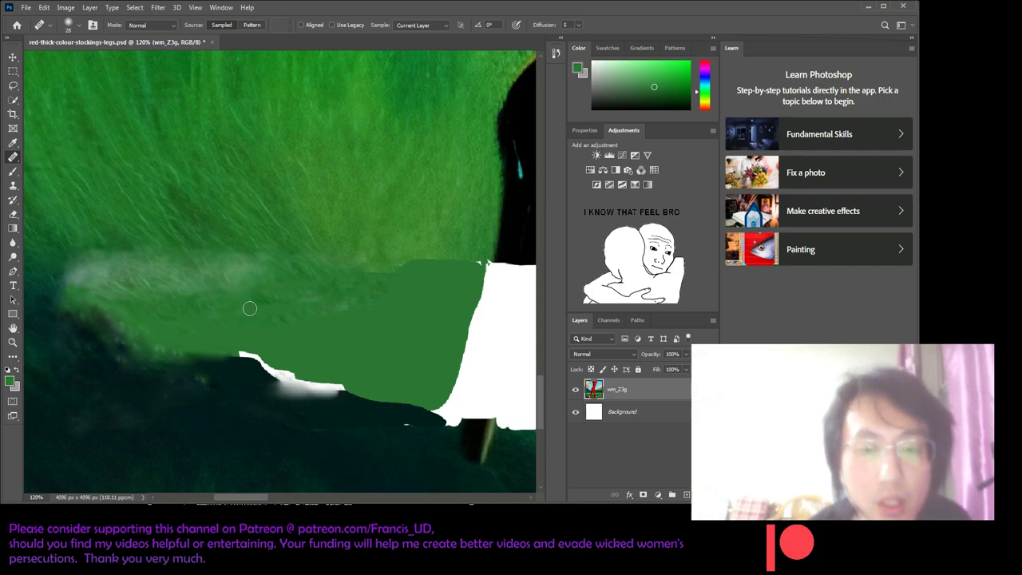
pyautogui.moveTo(252, 342); pyautogui.dragTo(240, 335)
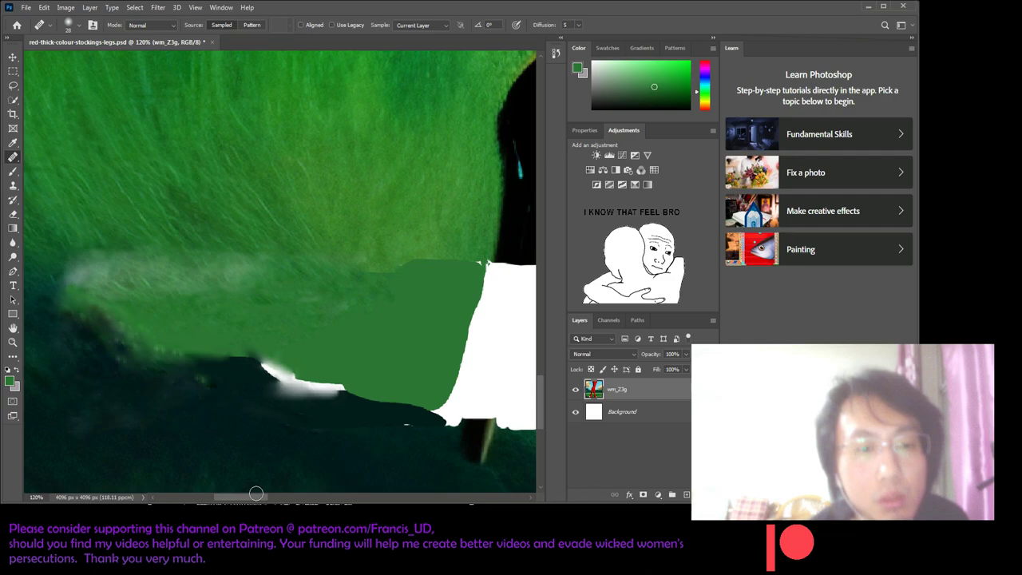
# - Heal along the green fill's edge above the dark shadow to soften it
pyautogui.moveTo(254, 501); pyautogui.dragTo(240, 501)
pyautogui.hscroll(1, 232, 501)
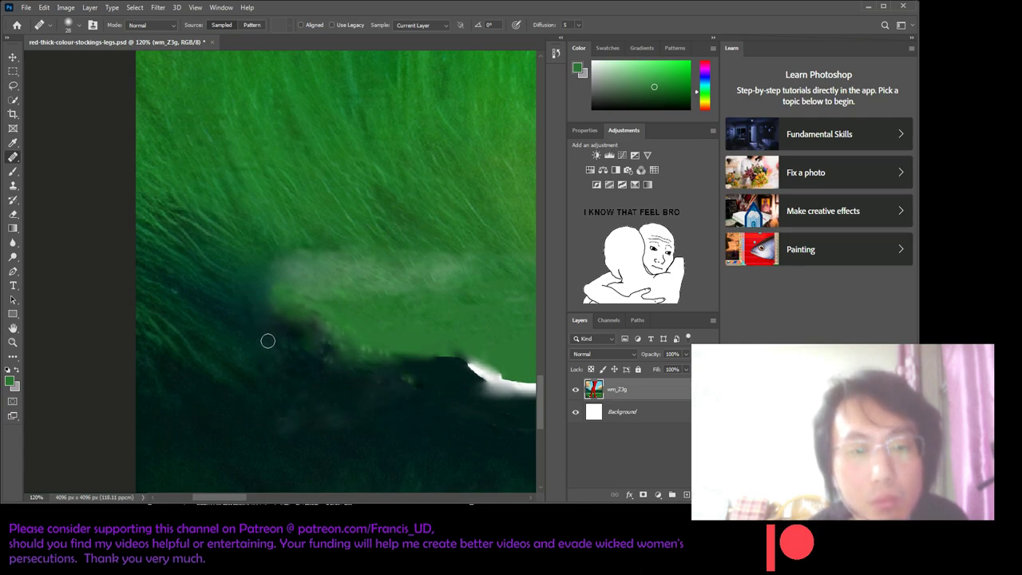
pyautogui.click(347, 375)
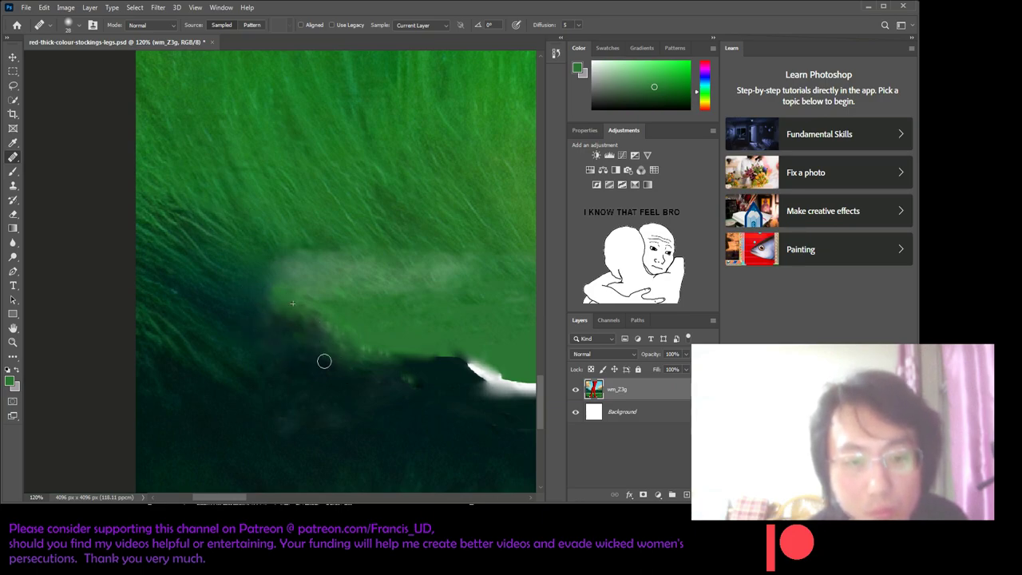
pyautogui.click(324, 355)
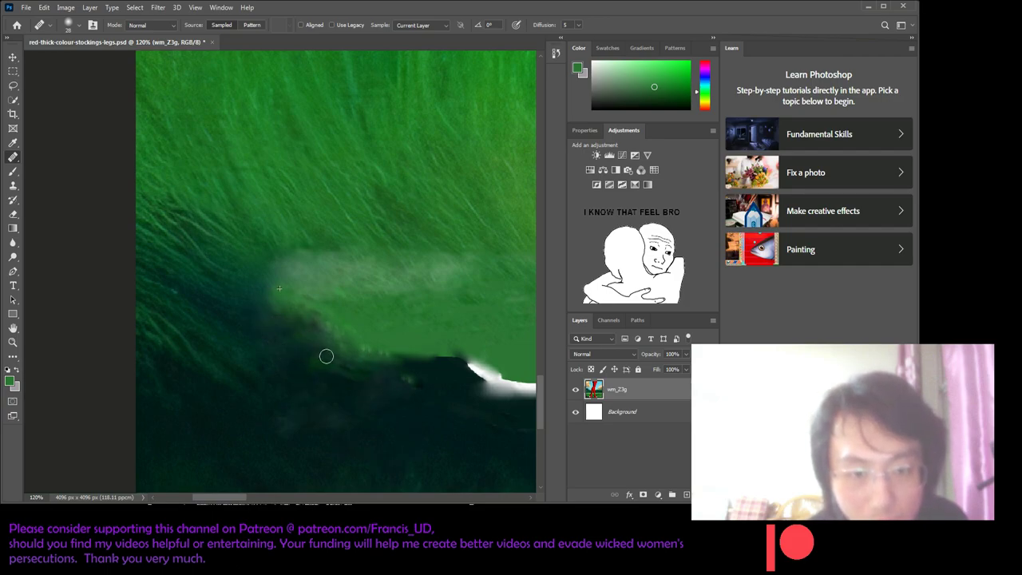
pyautogui.hscroll(8, 287, 488)
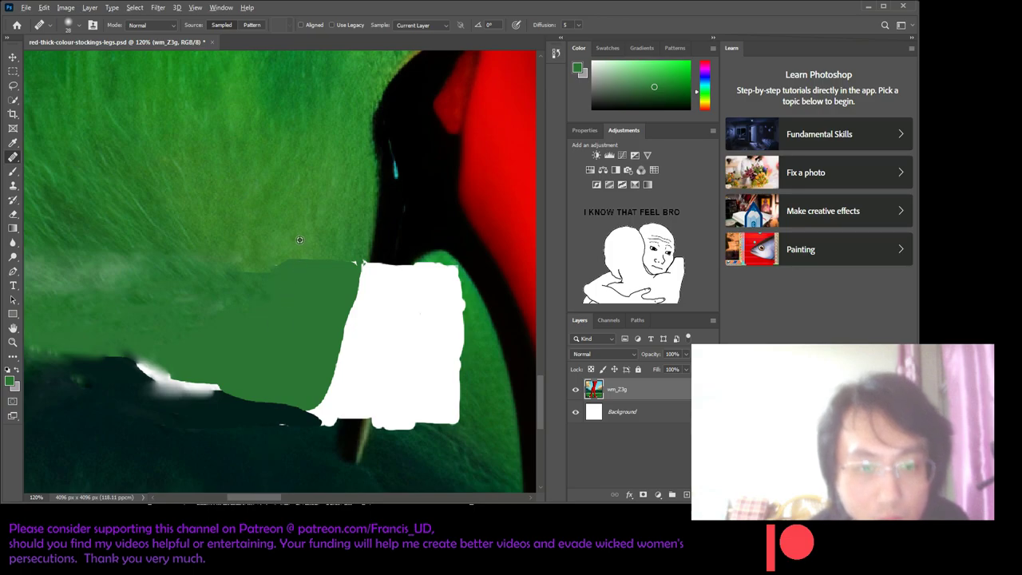
# - Blend the green fill's top edge, then sample the outline's near-black 030101 as foreground colour
pyautogui.click(236, 308)
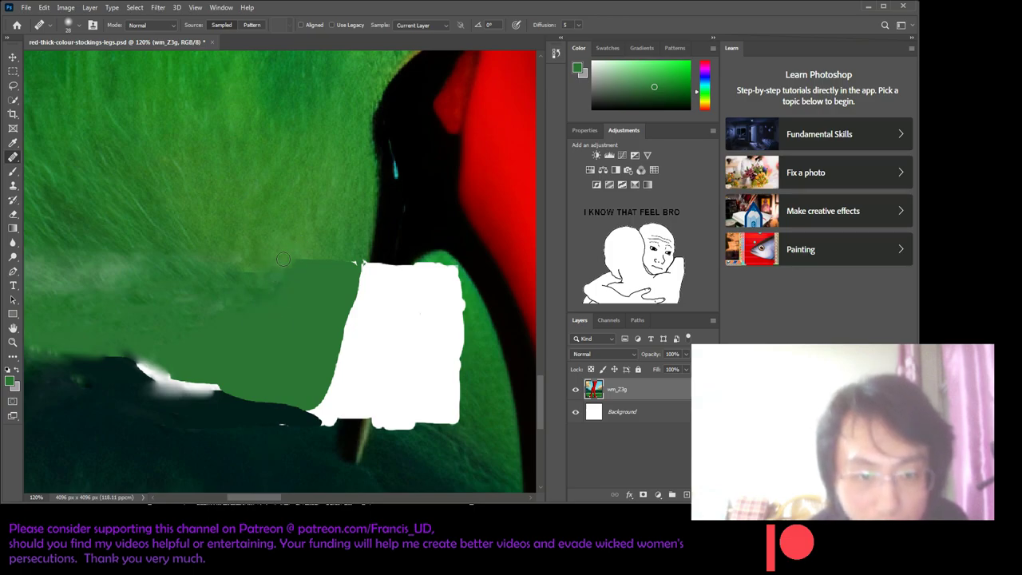
pyautogui.moveTo(256, 307)
pyautogui.mouseDown()
pyautogui.moveTo(297, 298)
pyautogui.moveTo(334, 252)
pyautogui.mouseUp()
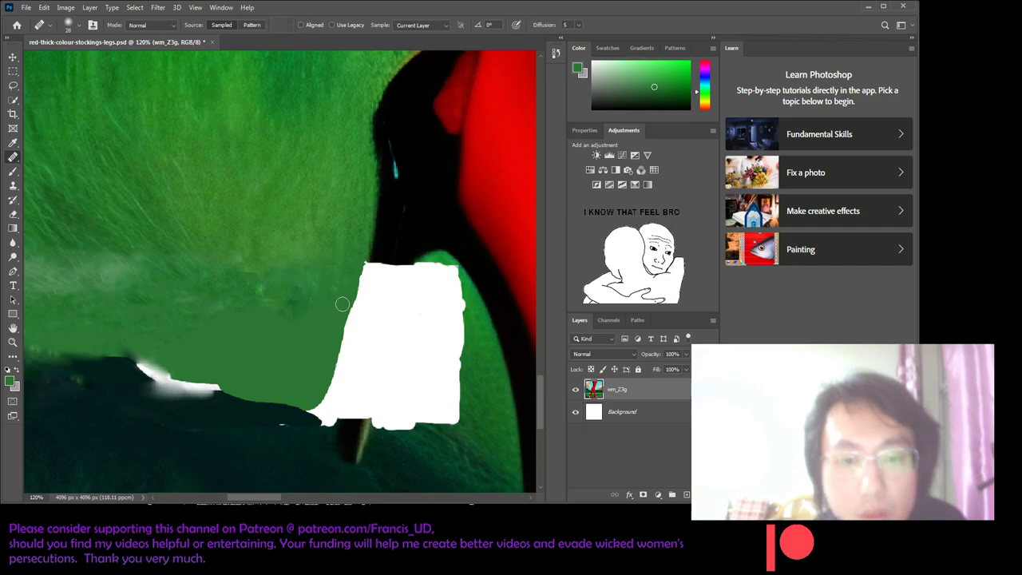
pyautogui.click(14, 142)
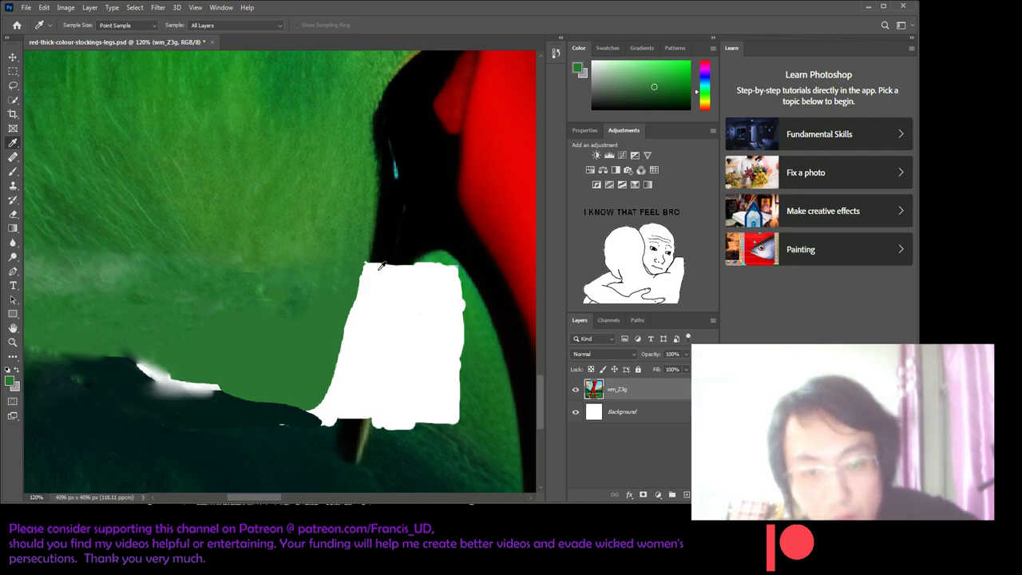
pyautogui.click(382, 252)
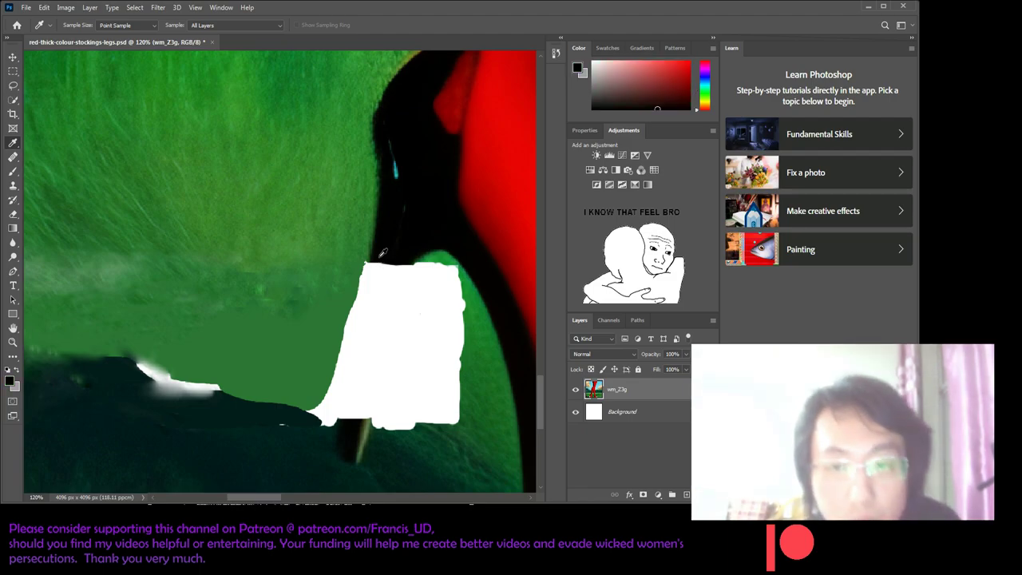
pyautogui.click(578, 67)
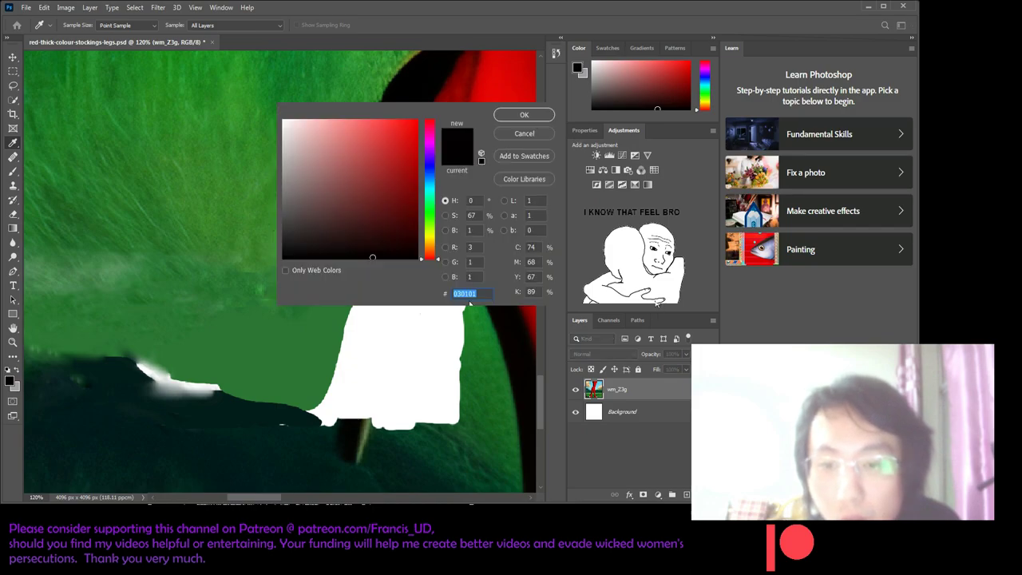
pyautogui.click(524, 114)
pyautogui.click(14, 87)
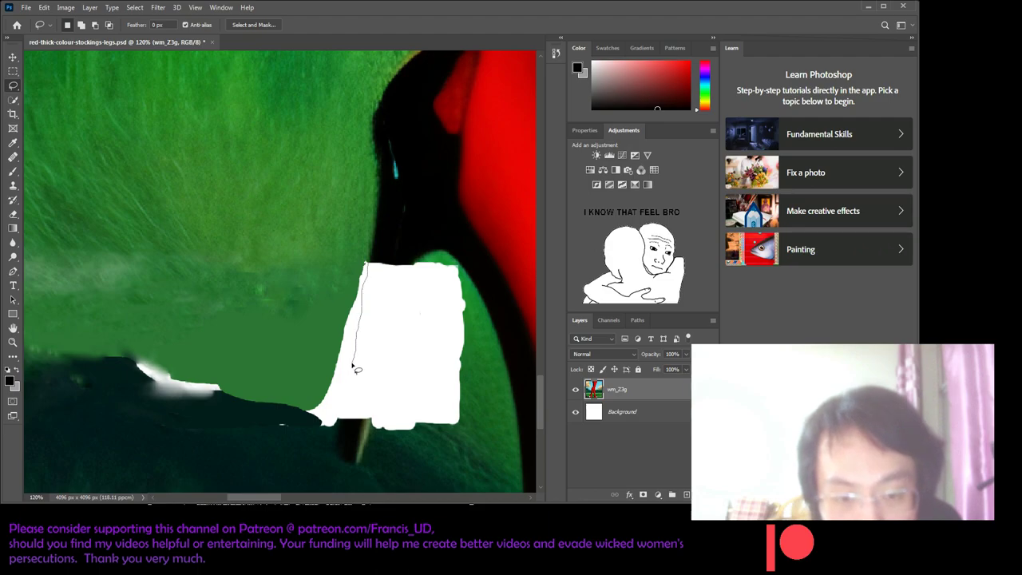
# - Zoom in and make a rough trace along the white patch's left edge, then discard it
pyautogui.moveTo(346, 422); pyautogui.dragTo(348, 421)
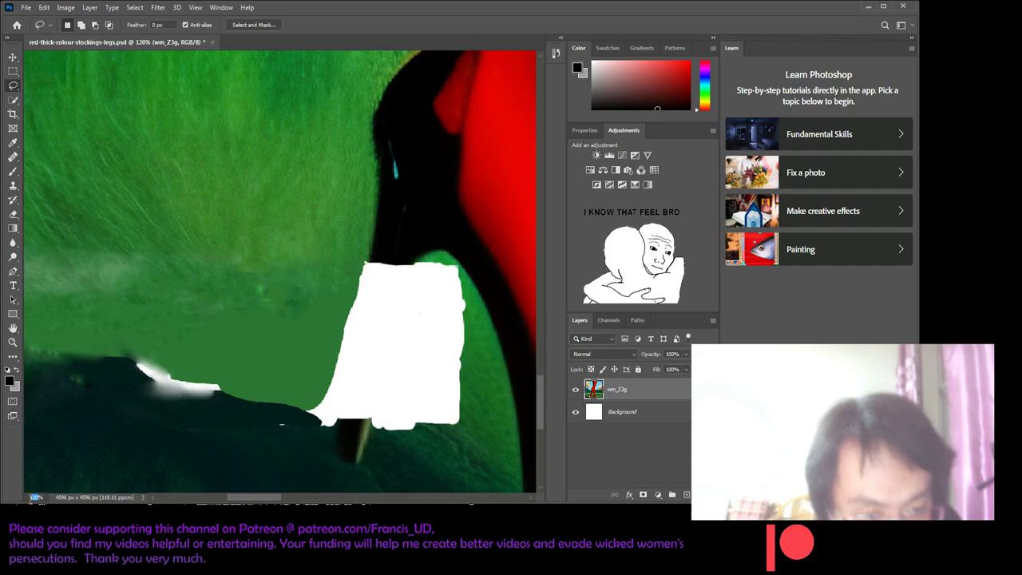
pyautogui.hotkey('ctrl', '+')
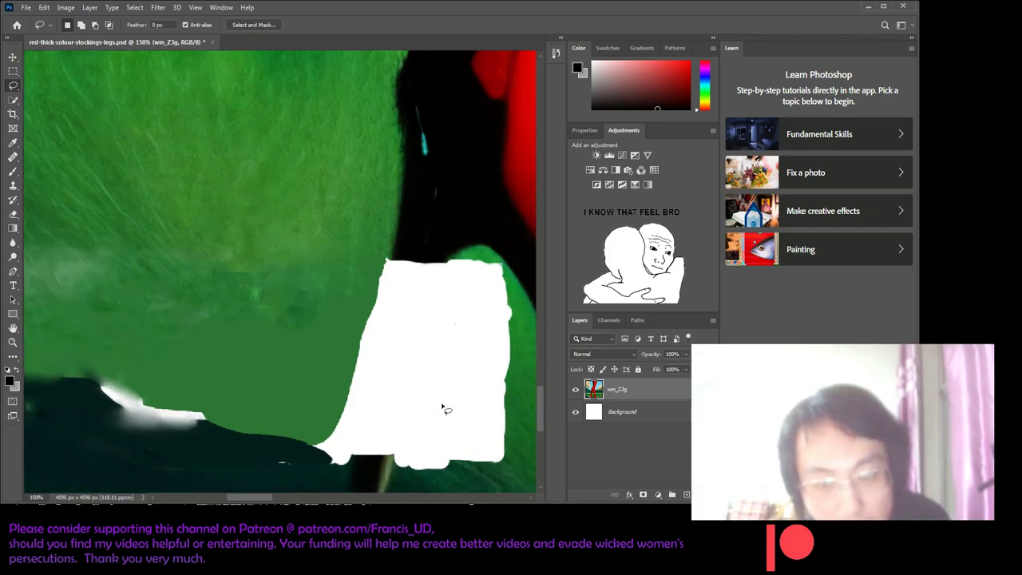
pyautogui.scroll(-1, 445, 407)
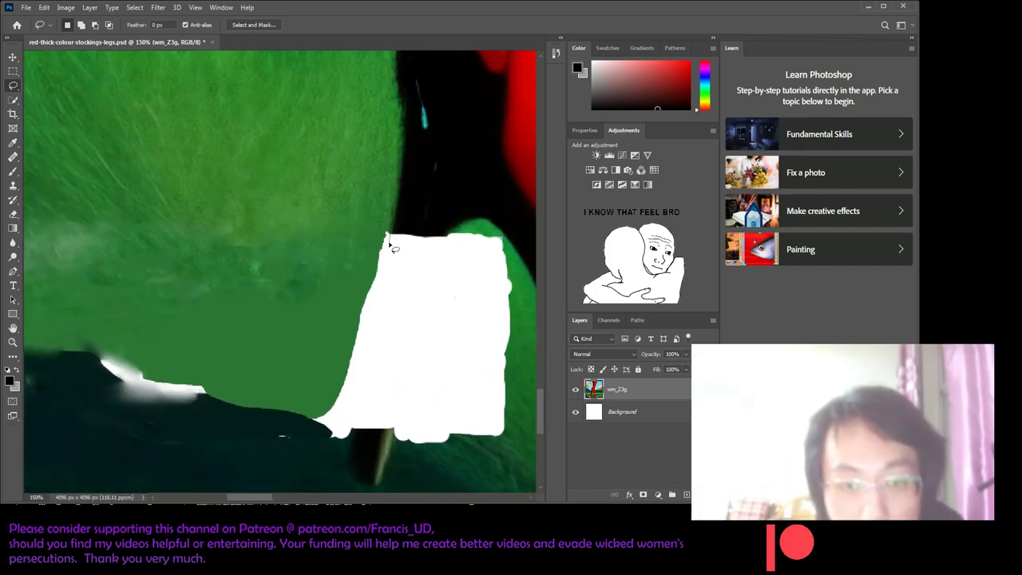
pyautogui.moveTo(391, 251); pyautogui.dragTo(385, 279)
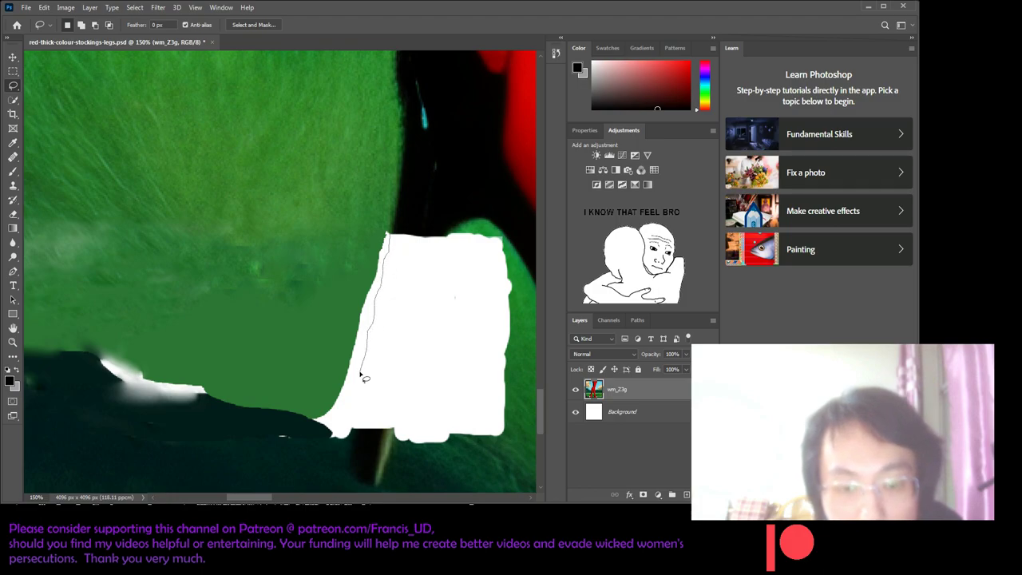
pyautogui.moveTo(359, 431); pyautogui.dragTo(356, 429)
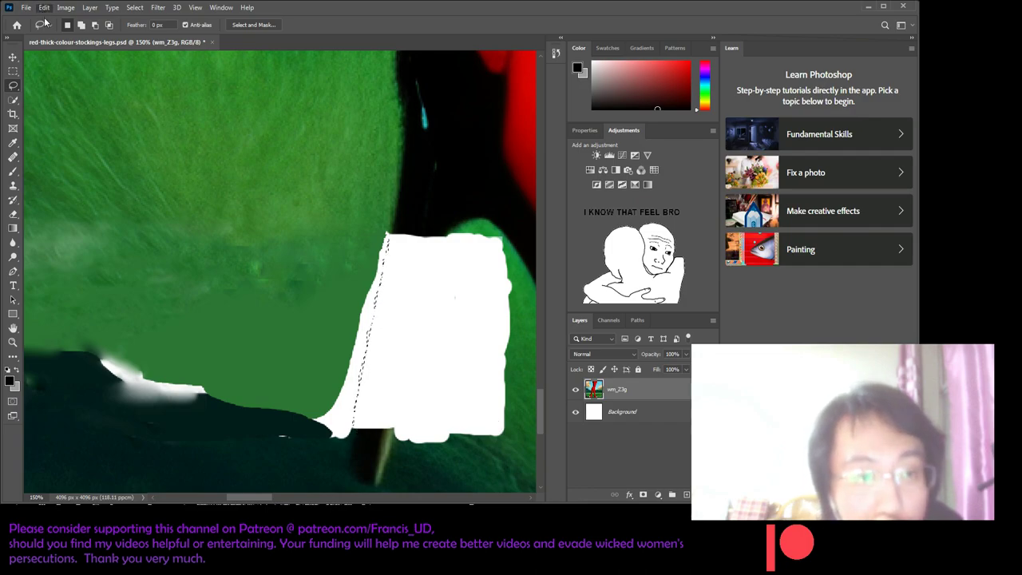
pyautogui.press('Delete')
pyautogui.hotkey('ctrl', 'd')
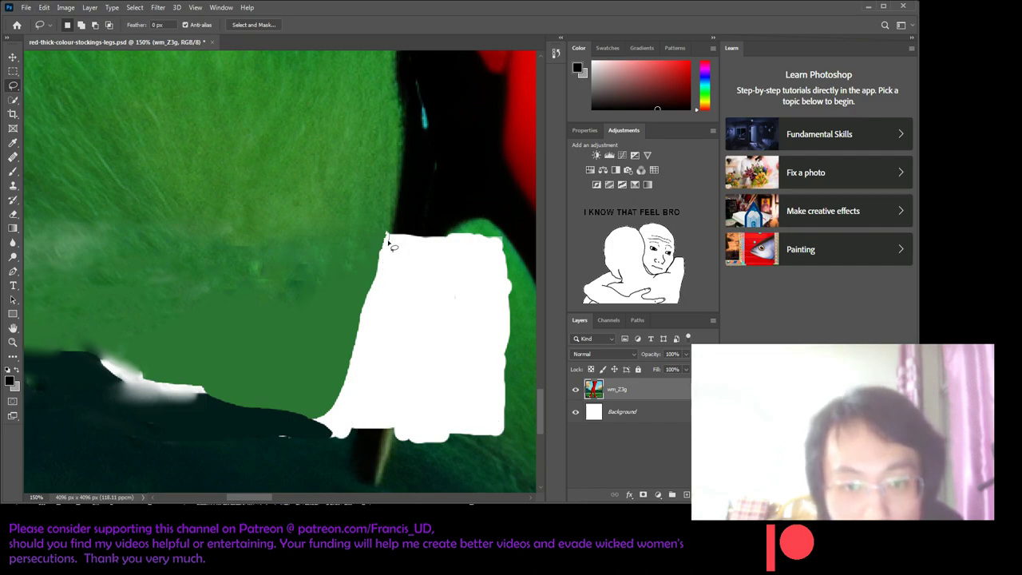
# - Lasso a closed narrow strip down the left side of the white patch
pyautogui.moveTo(386, 258); pyautogui.dragTo(362, 370)
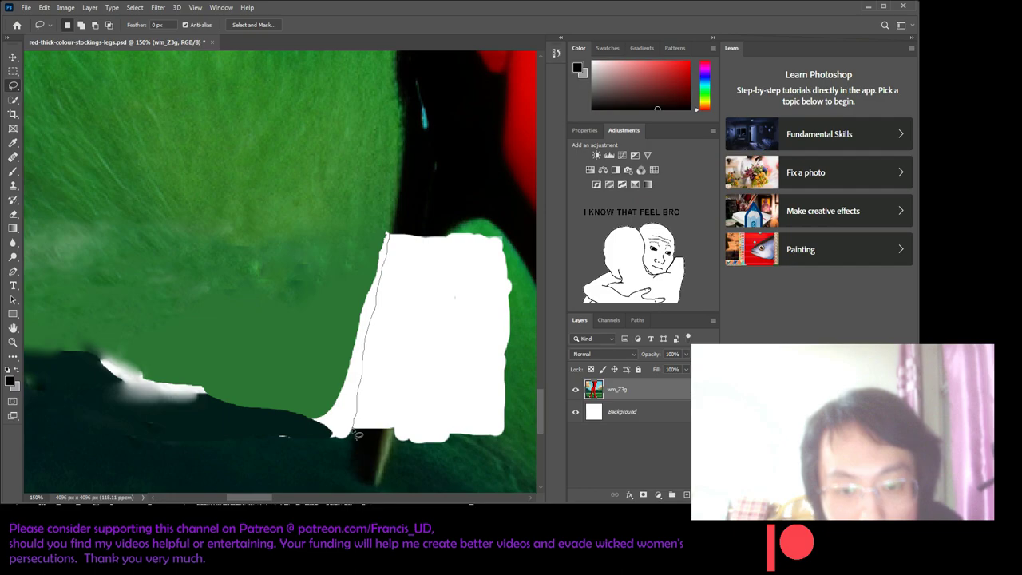
pyautogui.moveTo(370, 434); pyautogui.dragTo(392, 433)
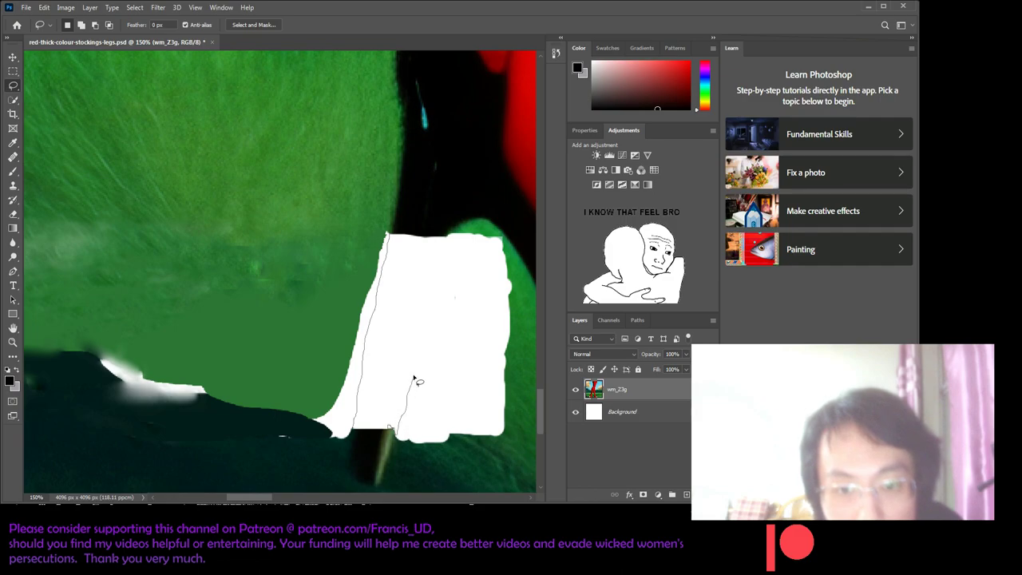
pyautogui.moveTo(415, 363); pyautogui.dragTo(418, 349)
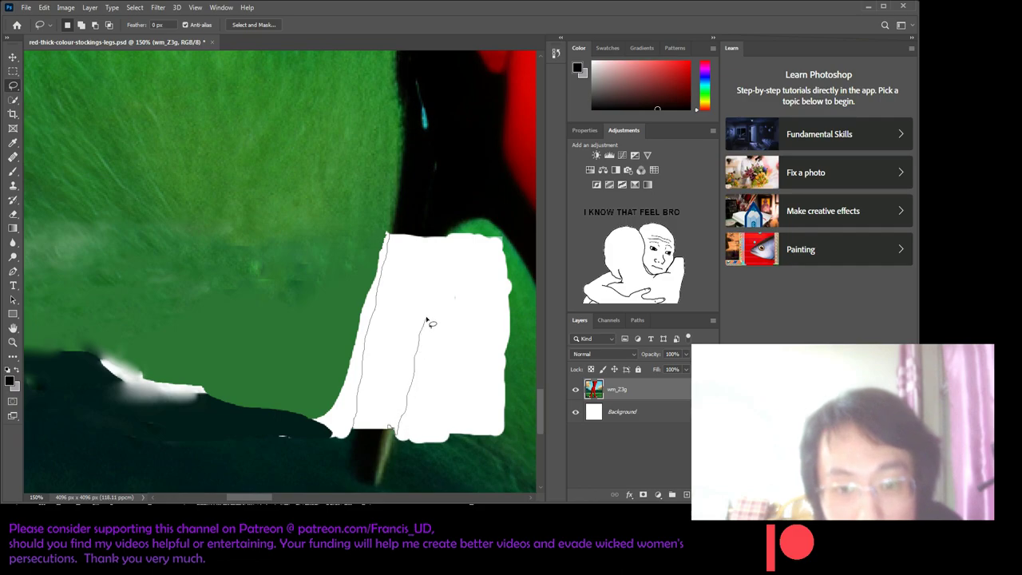
pyautogui.moveTo(429, 305); pyautogui.dragTo(434, 294)
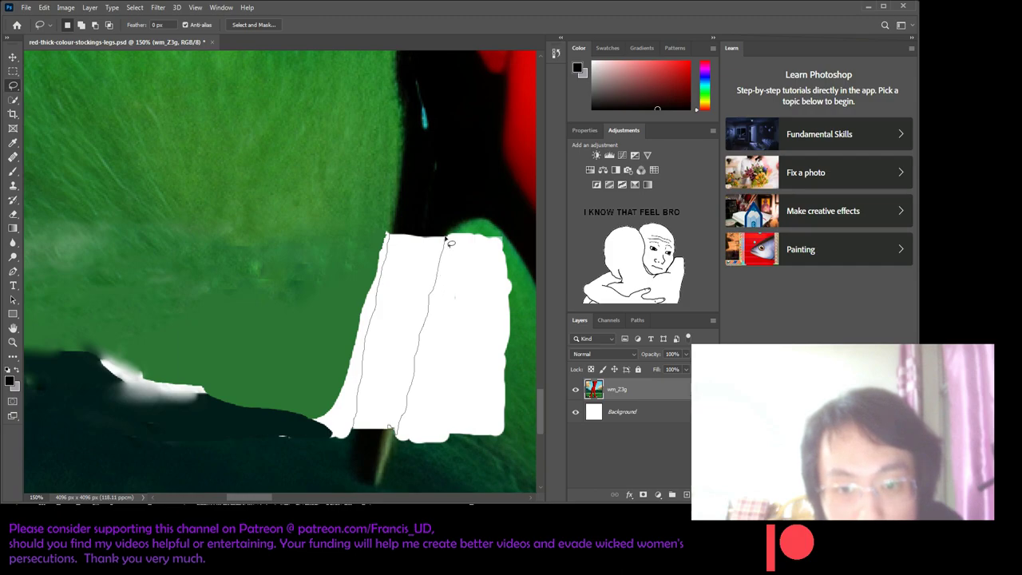
pyautogui.moveTo(418, 239); pyautogui.dragTo(388, 235)
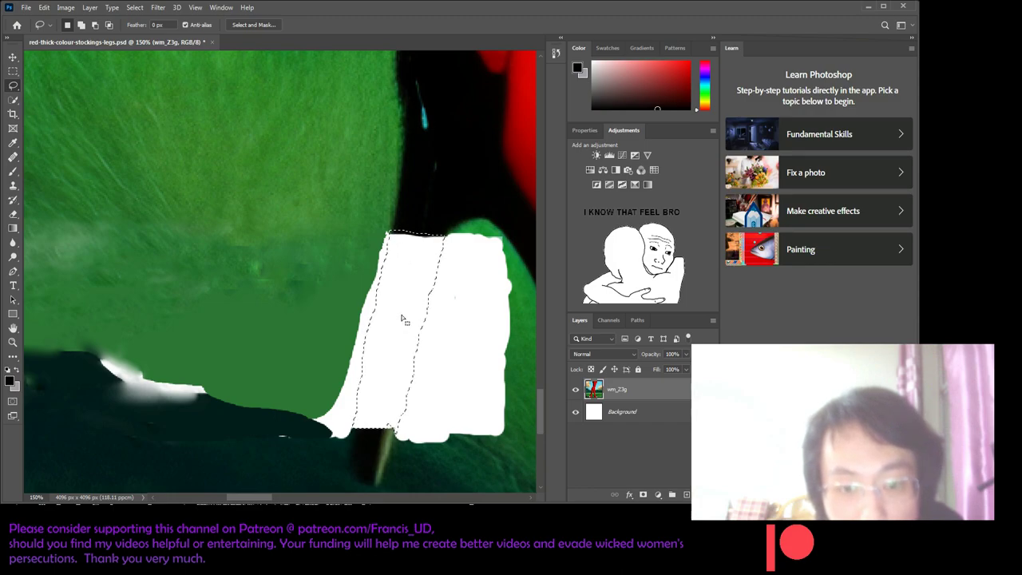
# - Fill the selected strip with the near-black foreground colour at 100% Normal
pyautogui.press('i')
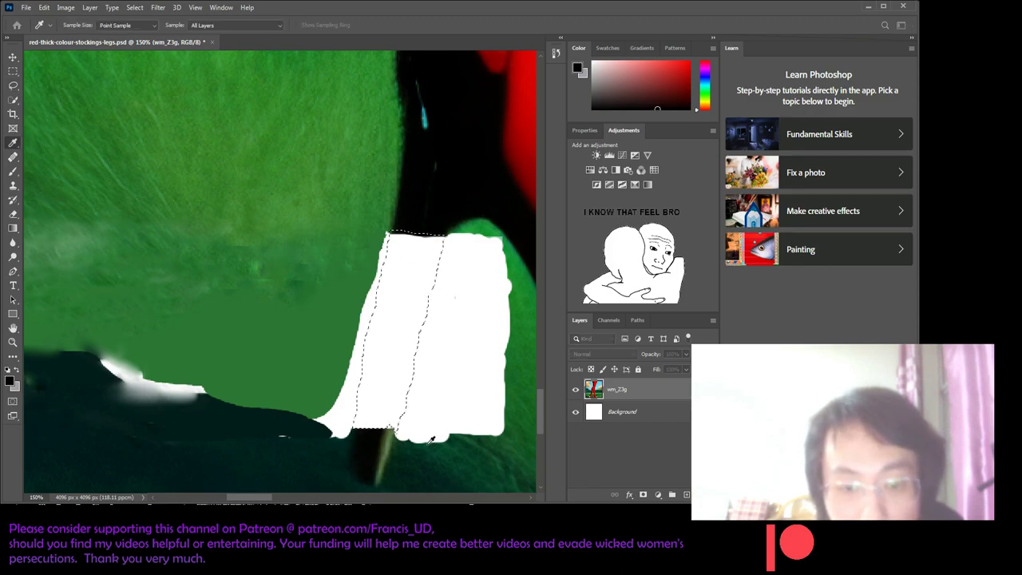
pyautogui.hotkey('shift', 'F5')
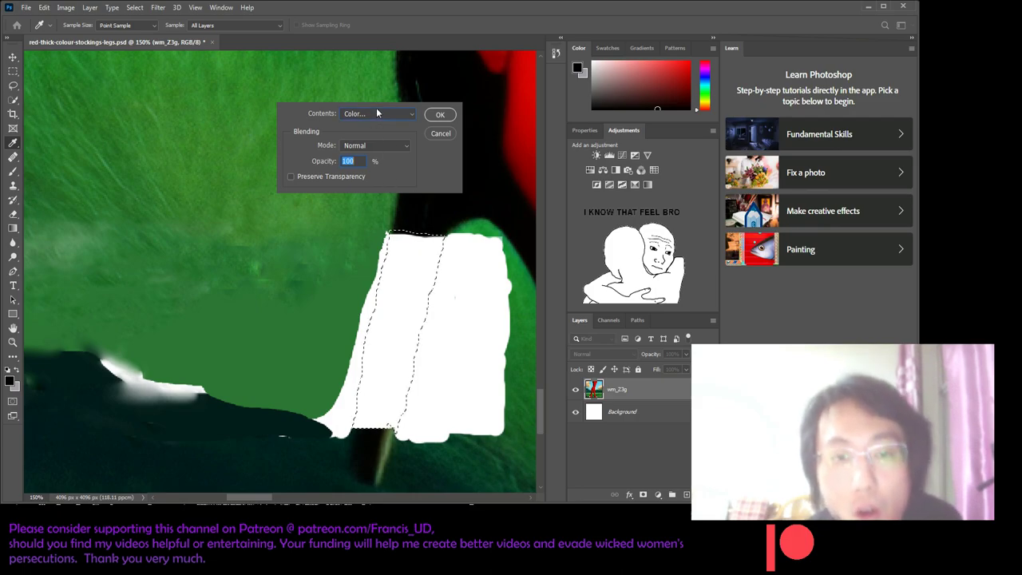
pyautogui.click(376, 108)
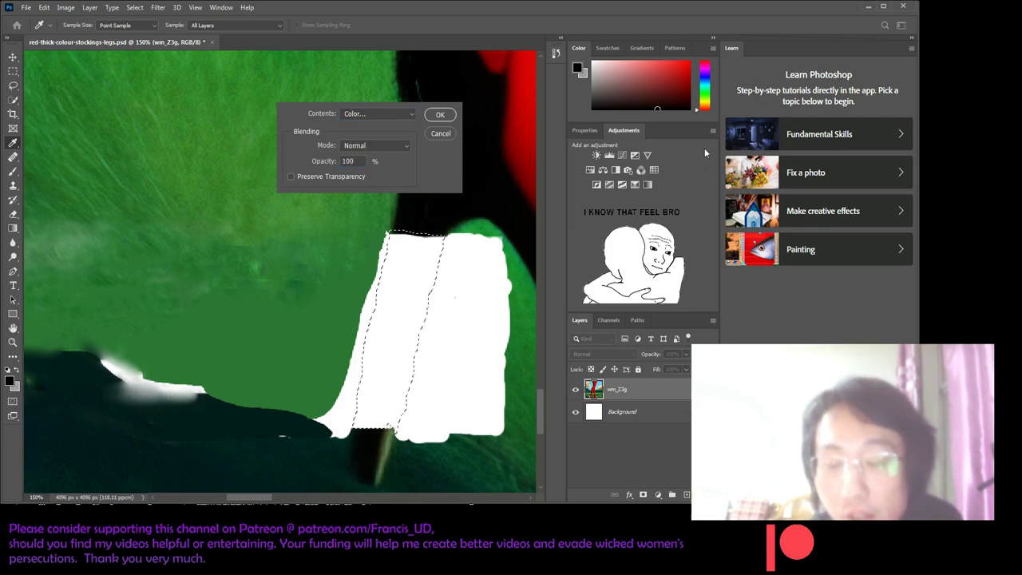
pyautogui.press('Return')
pyautogui.press('l')
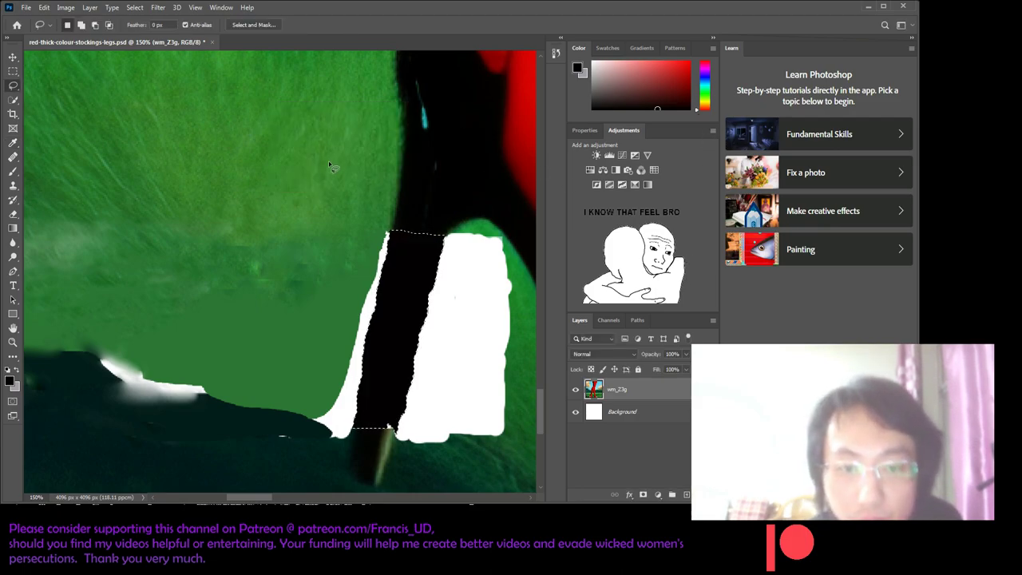
pyautogui.moveTo(257, 497); pyautogui.dragTo(263, 500)
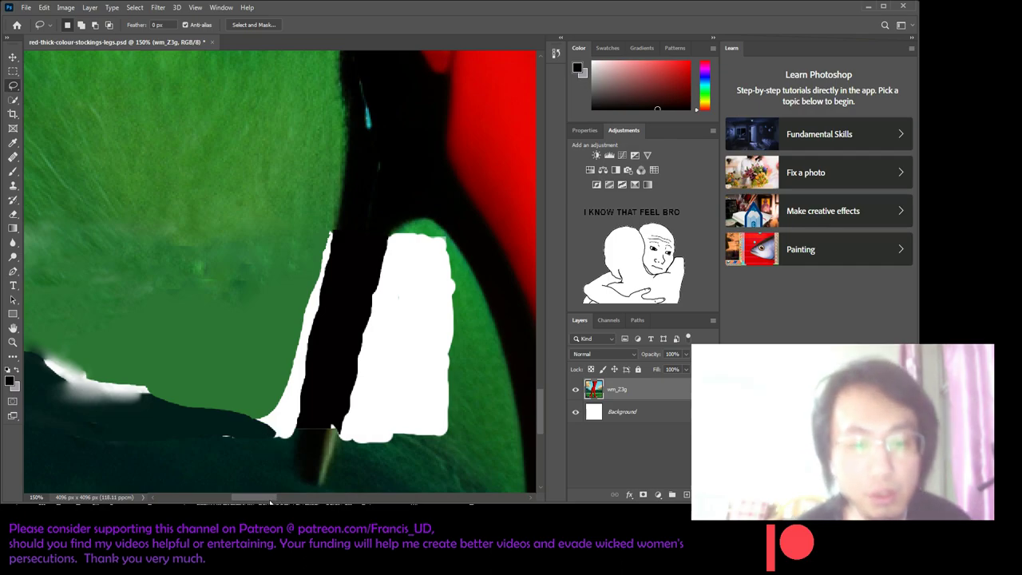
# - Sample textured stocking green with the Healing Brush and blend the flat fill leftward
pyautogui.moveTo(270, 502); pyautogui.dragTo(249, 502)
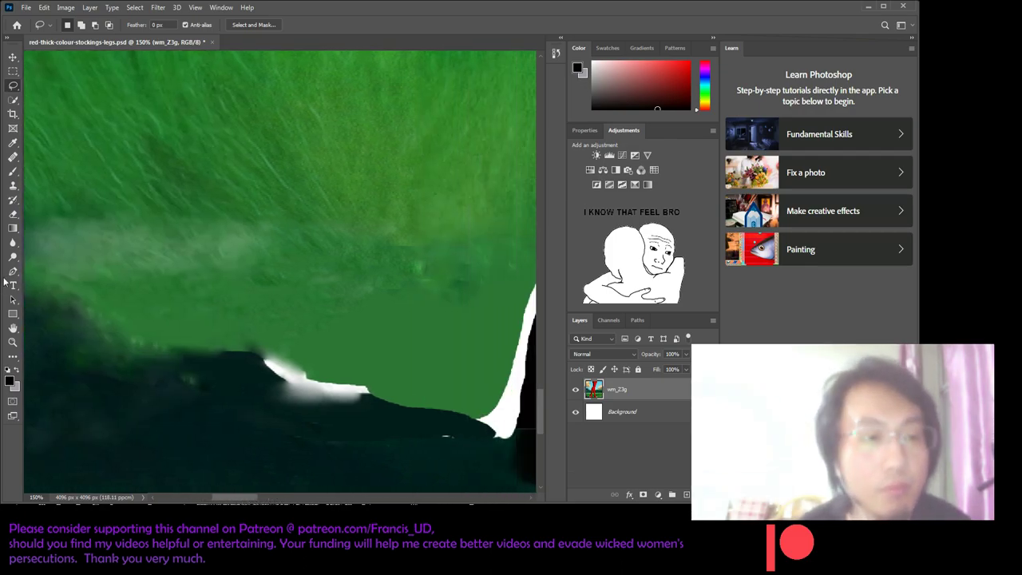
pyautogui.click(13, 158)
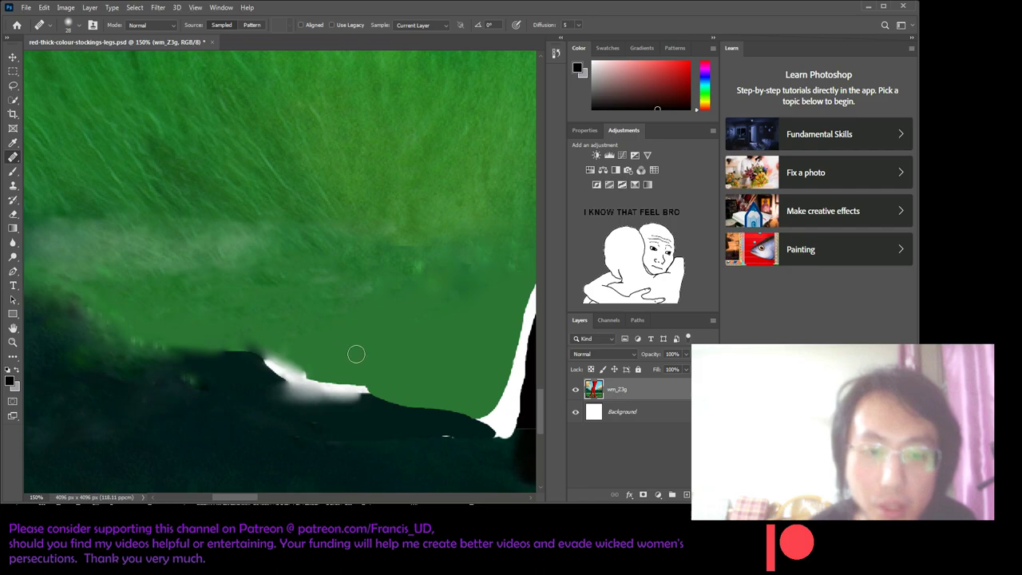
pyautogui.keyDown('alt'); pyautogui.click(319, 322); pyautogui.keyUp('alt')
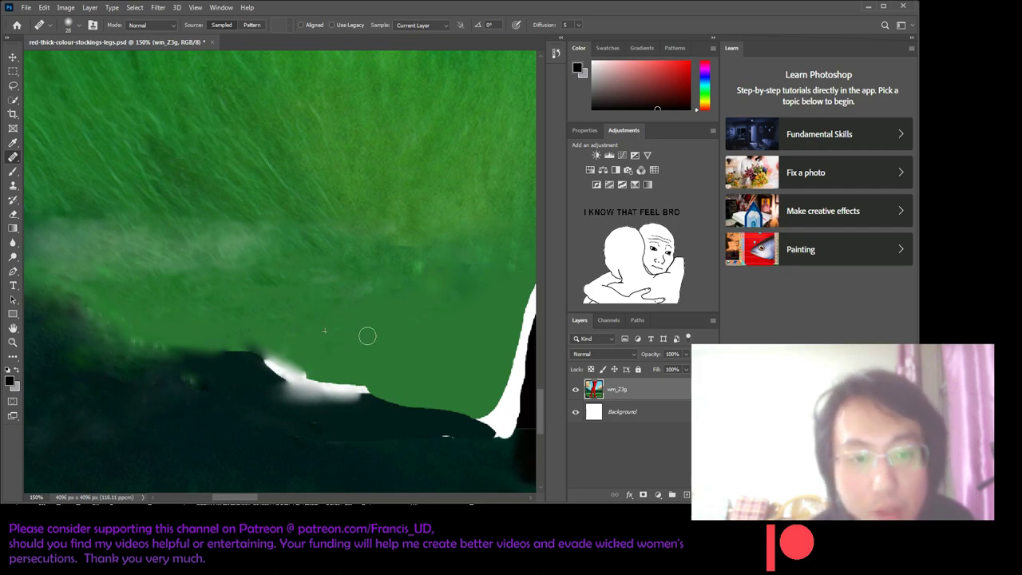
pyautogui.moveTo(327, 313); pyautogui.dragTo(334, 299)
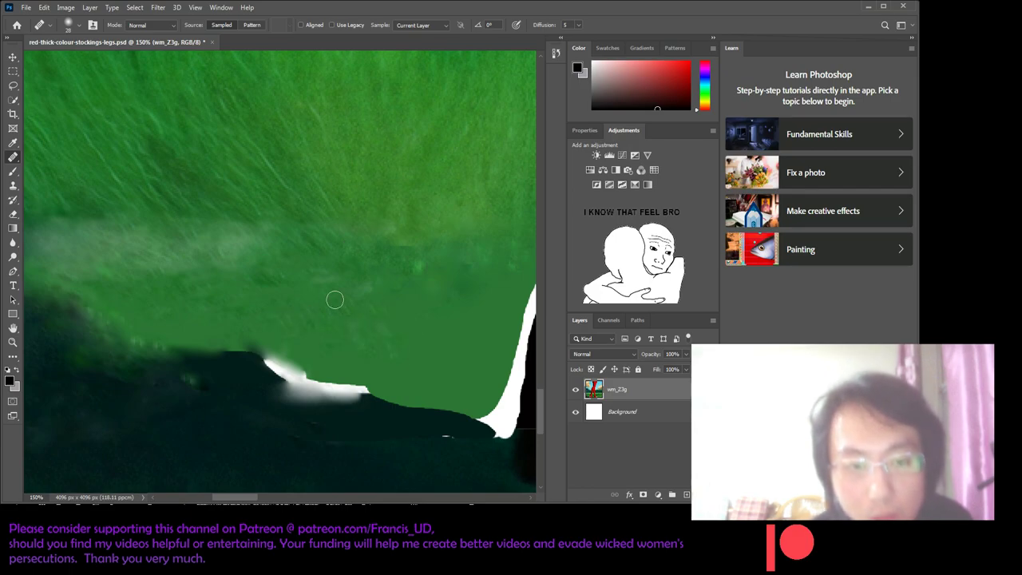
pyautogui.moveTo(334, 300)
pyautogui.mouseDown()
pyautogui.moveTo(245, 257)
pyautogui.moveTo(69, 240)
pyautogui.moveTo(80, 254)
pyautogui.moveTo(130, 261)
pyautogui.mouseUp()
pyautogui.moveTo(215, 251)
pyautogui.mouseDown()
pyautogui.moveTo(184, 231)
pyautogui.moveTo(55, 244)
pyautogui.moveTo(98, 262)
pyautogui.mouseUp()
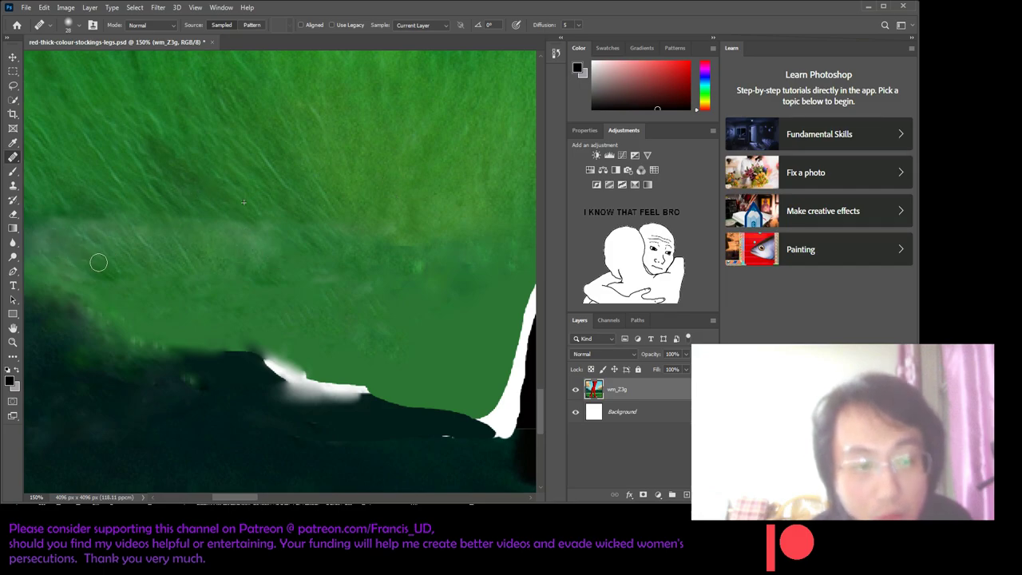
pyautogui.moveTo(35, 239); pyautogui.dragTo(80, 271)
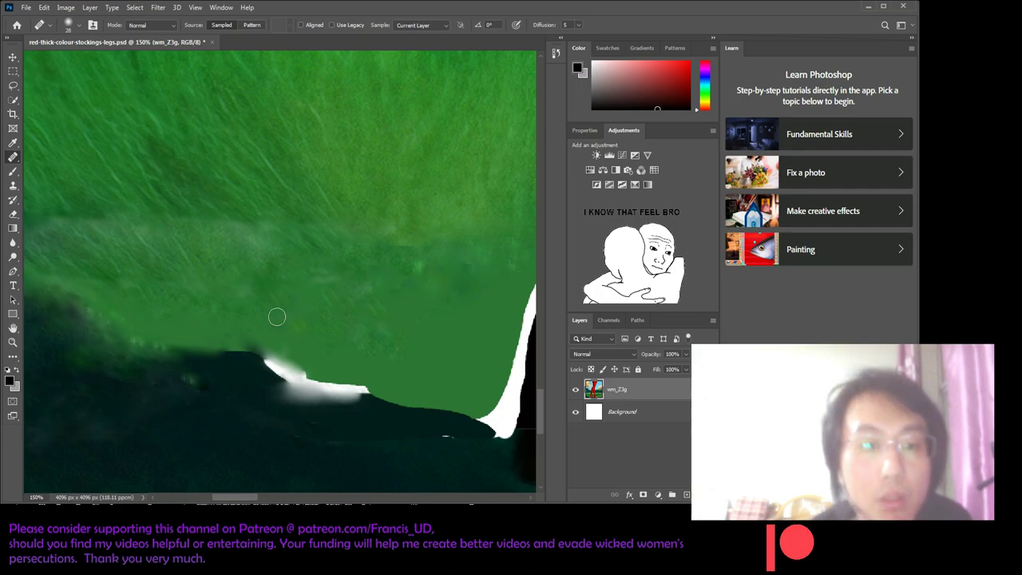
# - Heal the remaining flat green near the dark edge and the white strip beside it
pyautogui.moveTo(402, 344); pyautogui.dragTo(419, 327)
pyautogui.moveTo(391, 240)
pyautogui.mouseDown()
pyautogui.moveTo(339, 352)
pyautogui.moveTo(356, 350)
pyautogui.mouseUp()
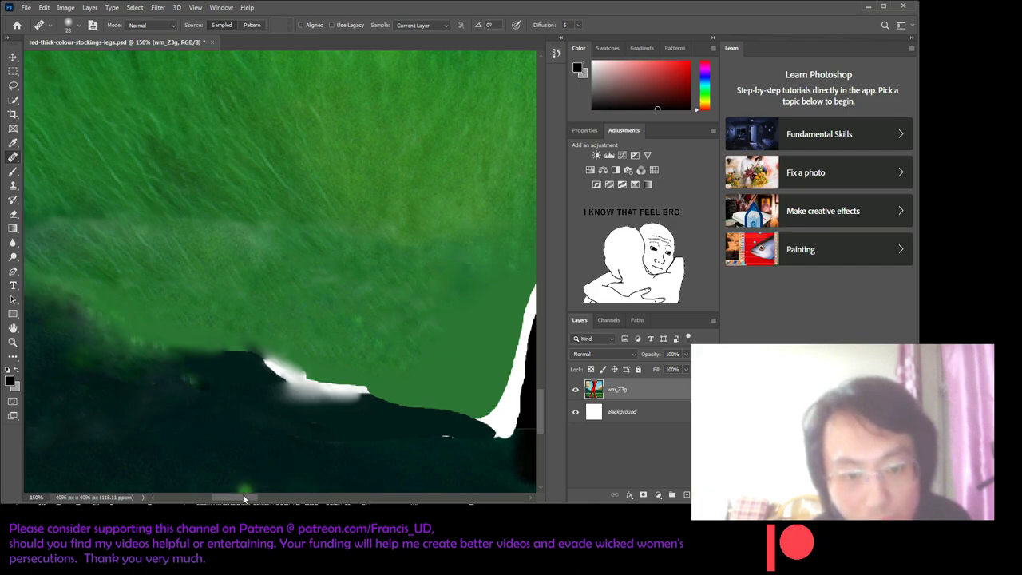
pyautogui.moveTo(244, 498); pyautogui.dragTo(269, 497)
pyautogui.moveTo(227, 351); pyautogui.dragTo(217, 327)
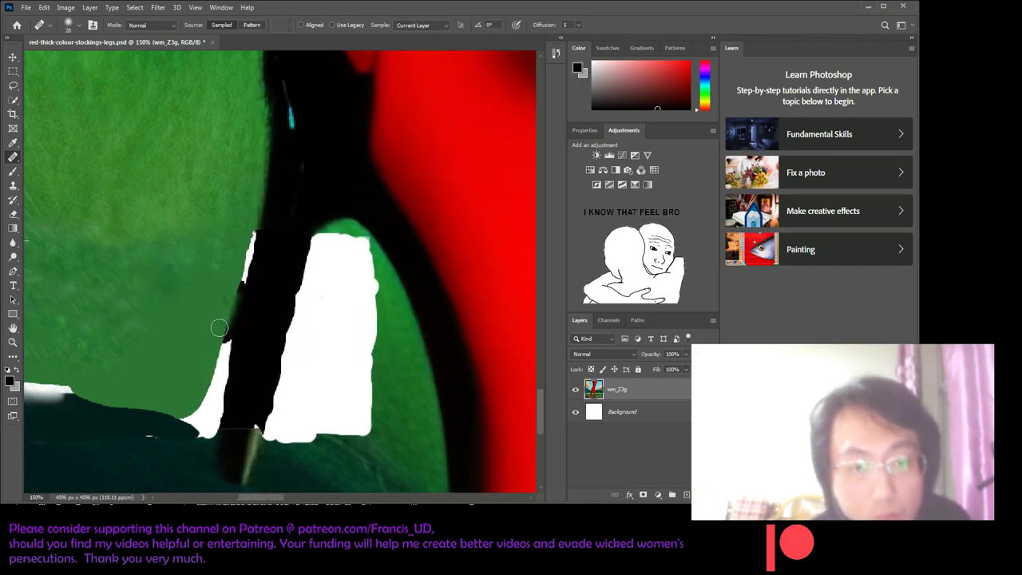
# - Undo the two stray healing strokes and save the document
pyautogui.hotkey('ctrl', 'z')
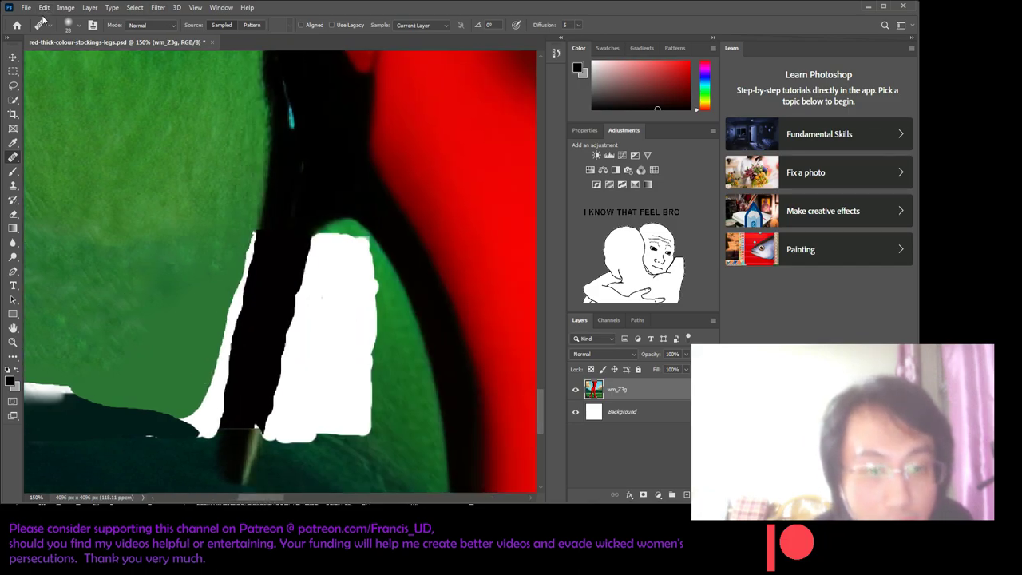
pyautogui.hotkey('ctrl', 's')
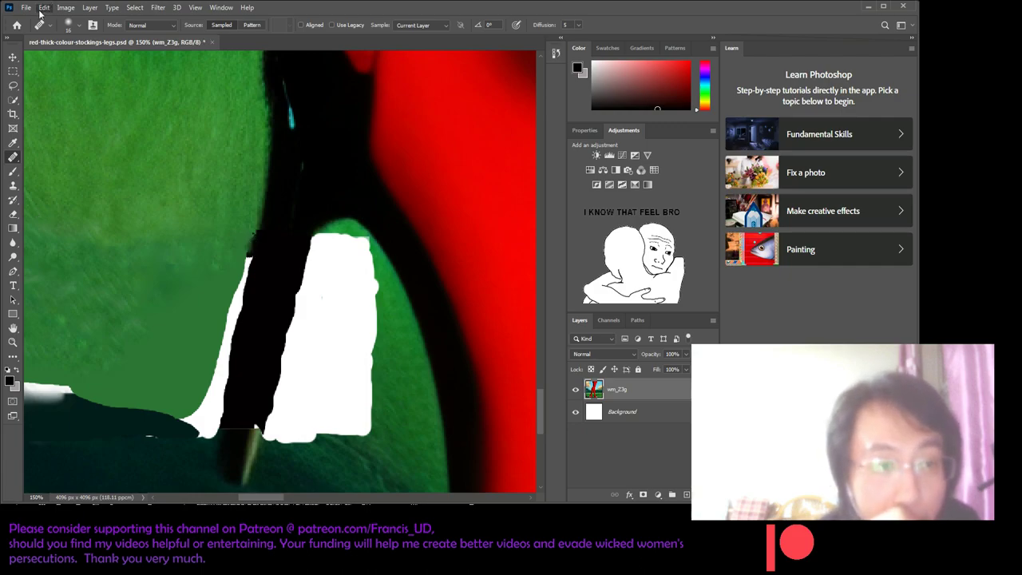
pyautogui.hotkey('ctrl', 'z')
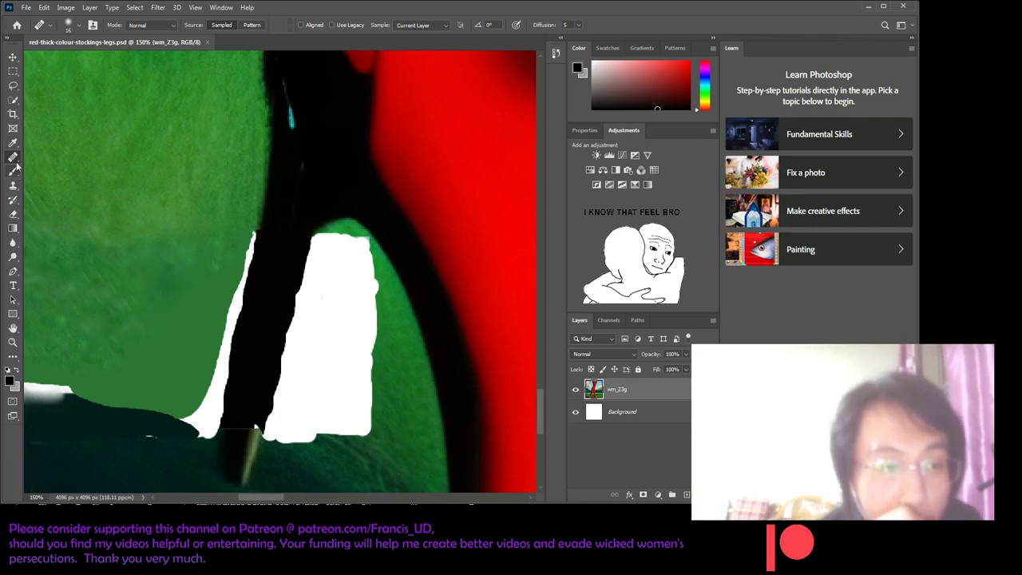
pyautogui.moveTo(276, 499); pyautogui.dragTo(261, 500)
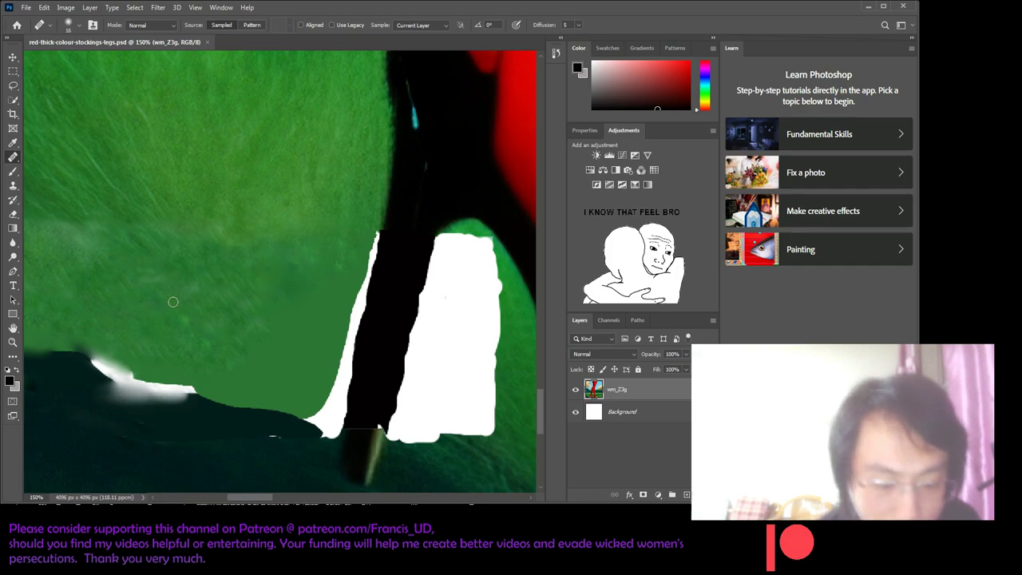
pyautogui.click(14, 142)
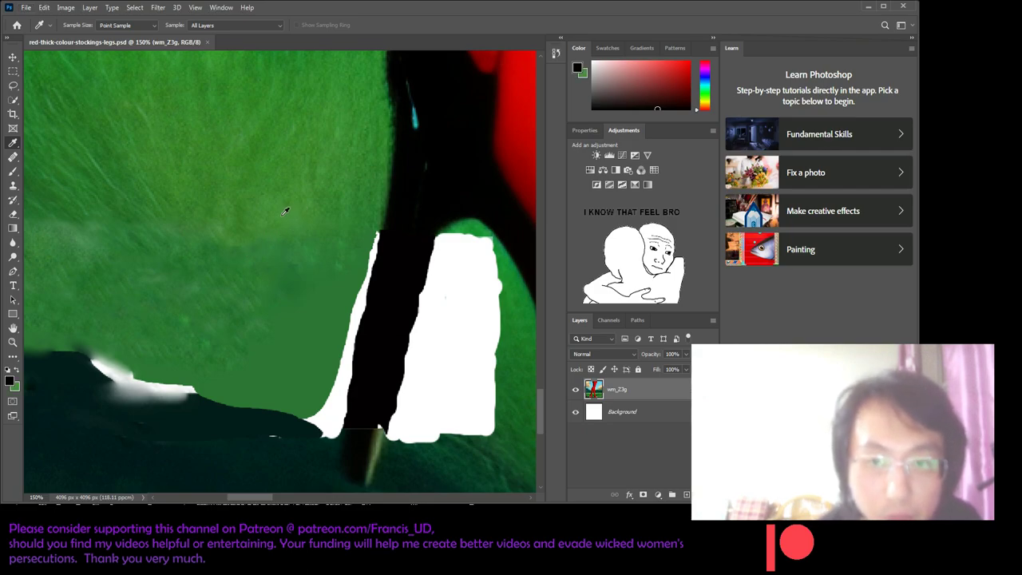
# - Sample the stocking's mid green #46903c and confirm it in the Color Picker
pyautogui.click(285, 211)
pyautogui.click(11, 381)
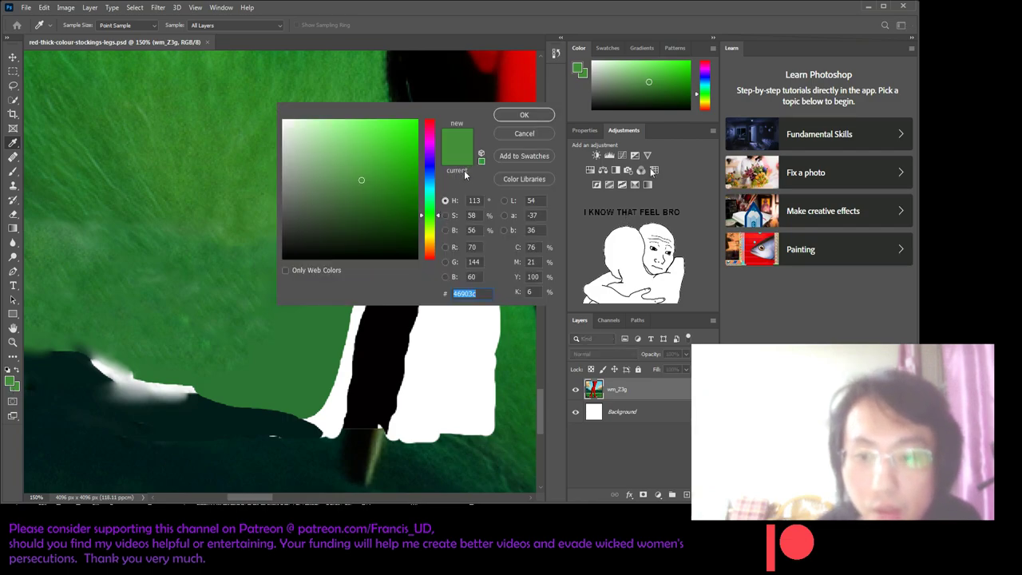
pyautogui.click(519, 115)
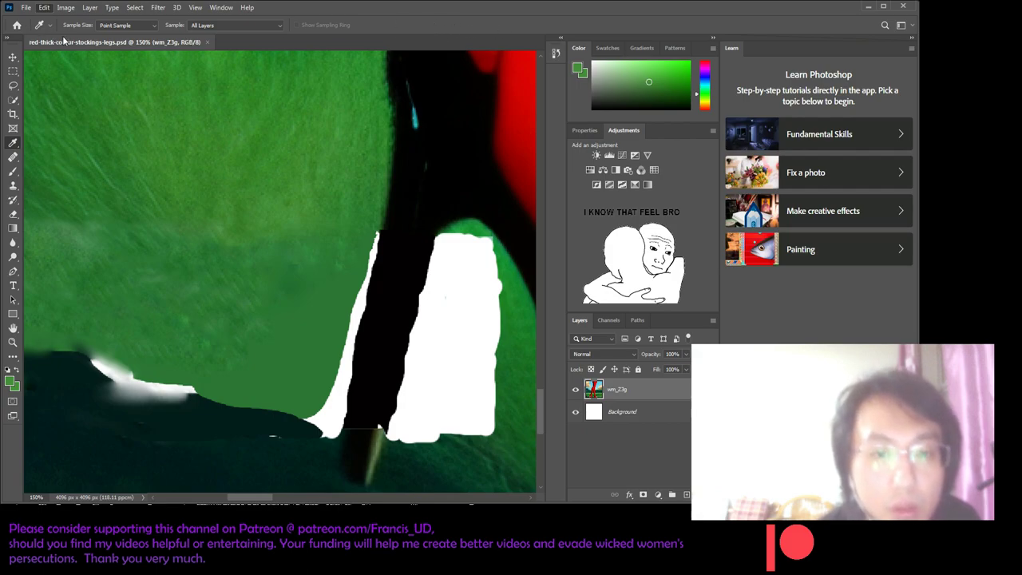
pyautogui.hotkey('ctrl', 'z')
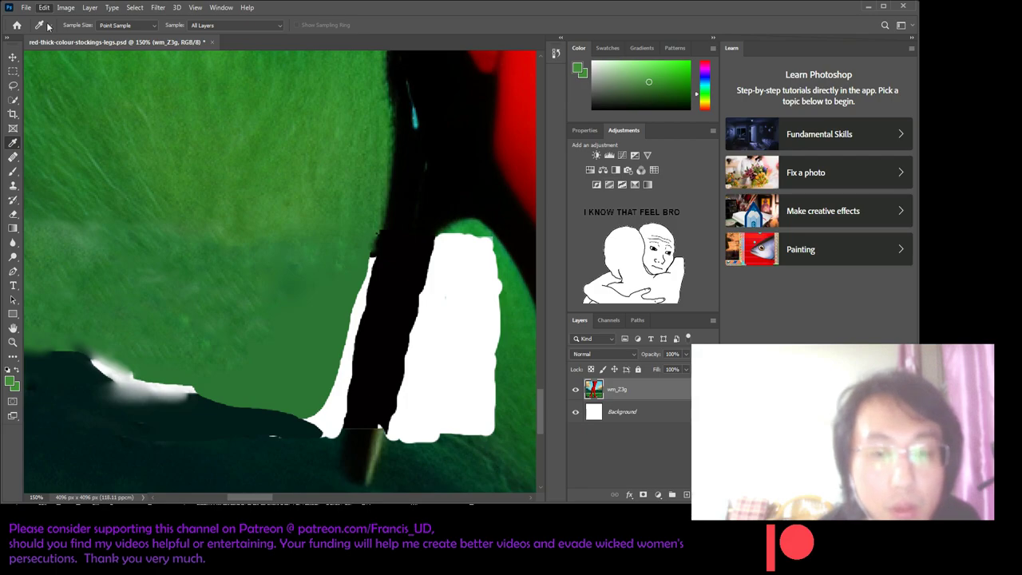
pyautogui.hotkey('ctrl', 'shift', 'z')
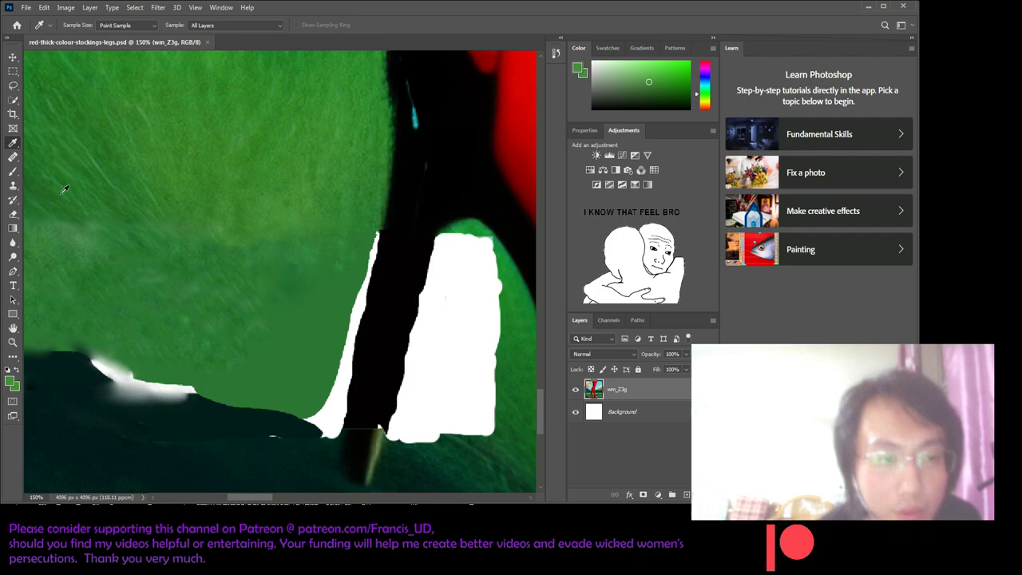
# - Lasso the thin white sliver between the green stocking and the black edge at 200% zoom
pyautogui.click(13, 86)
pyautogui.hscroll(2, 259, 499)
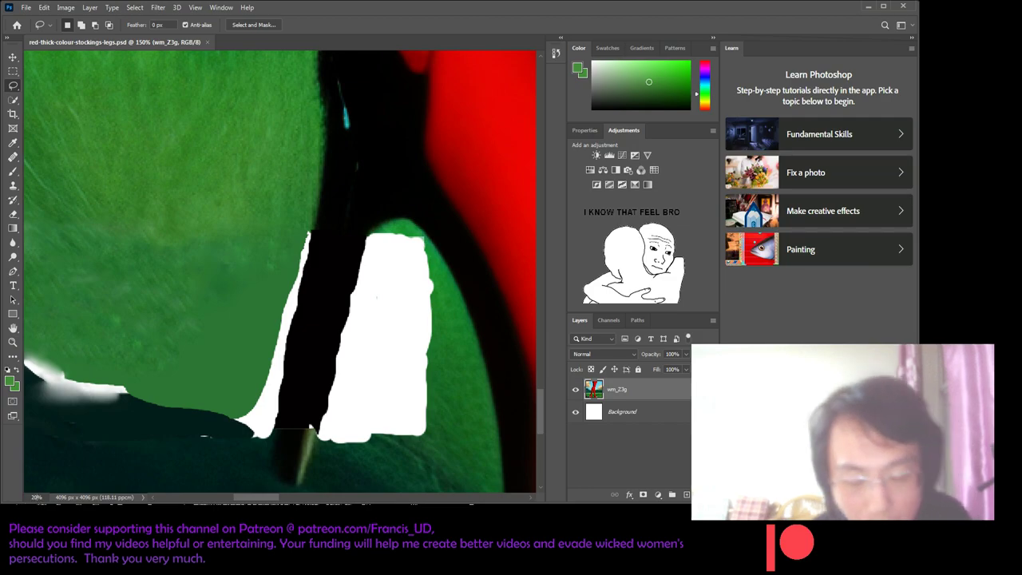
pyautogui.scroll(1, 279, 347)
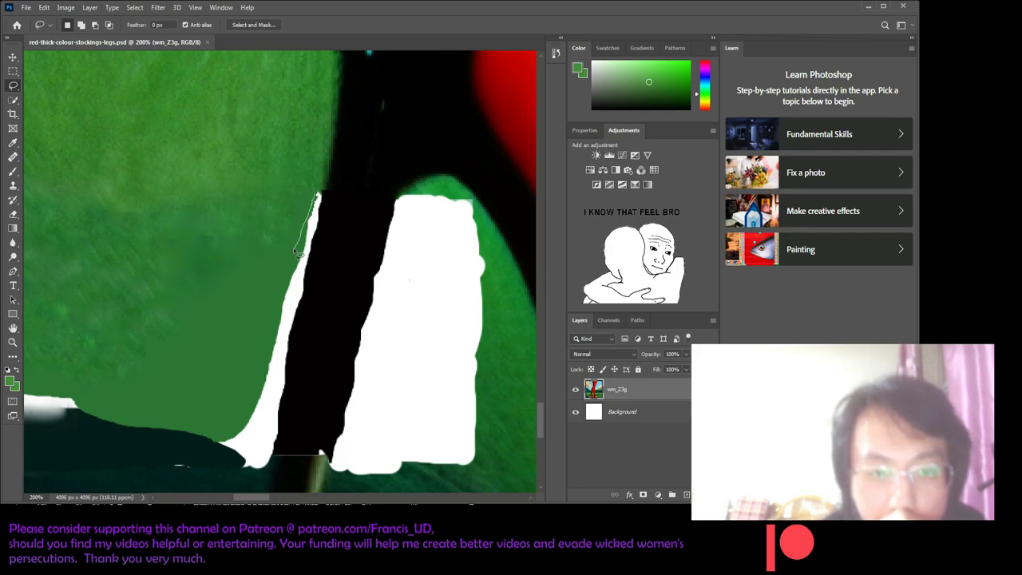
pyautogui.moveTo(287, 298); pyautogui.dragTo(244, 427)
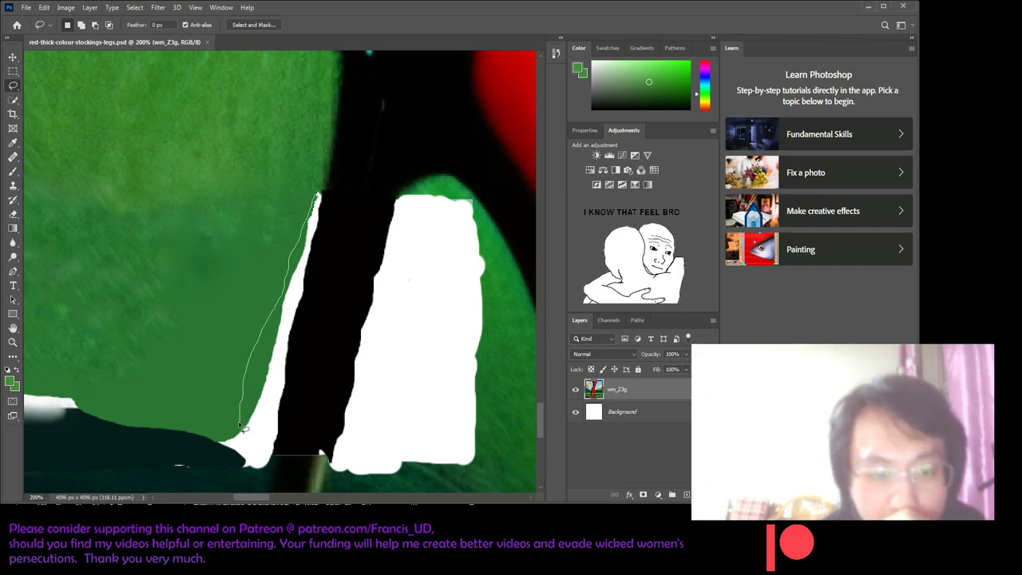
pyautogui.moveTo(239, 430); pyautogui.dragTo(233, 433)
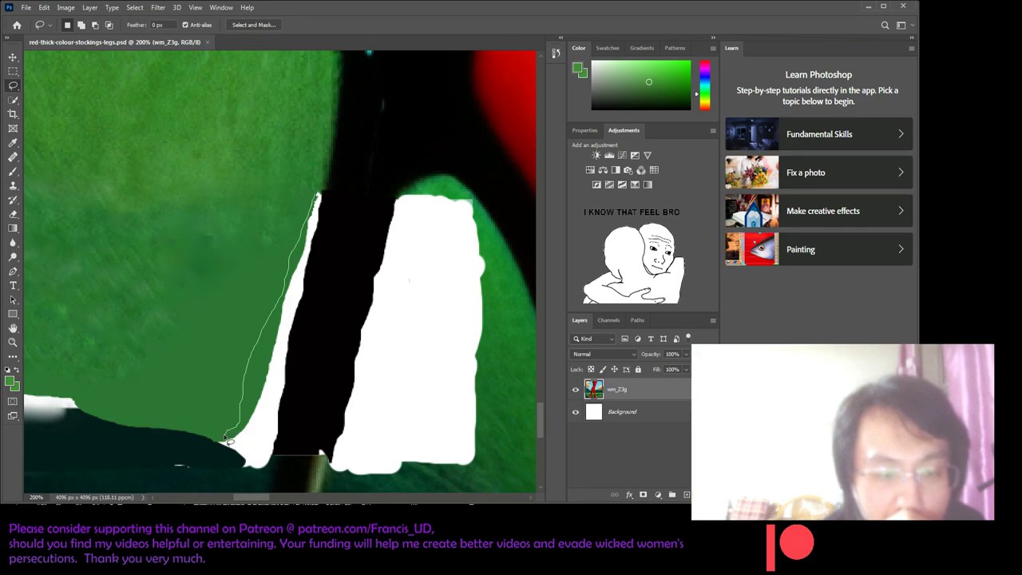
pyautogui.moveTo(245, 447); pyautogui.dragTo(272, 445)
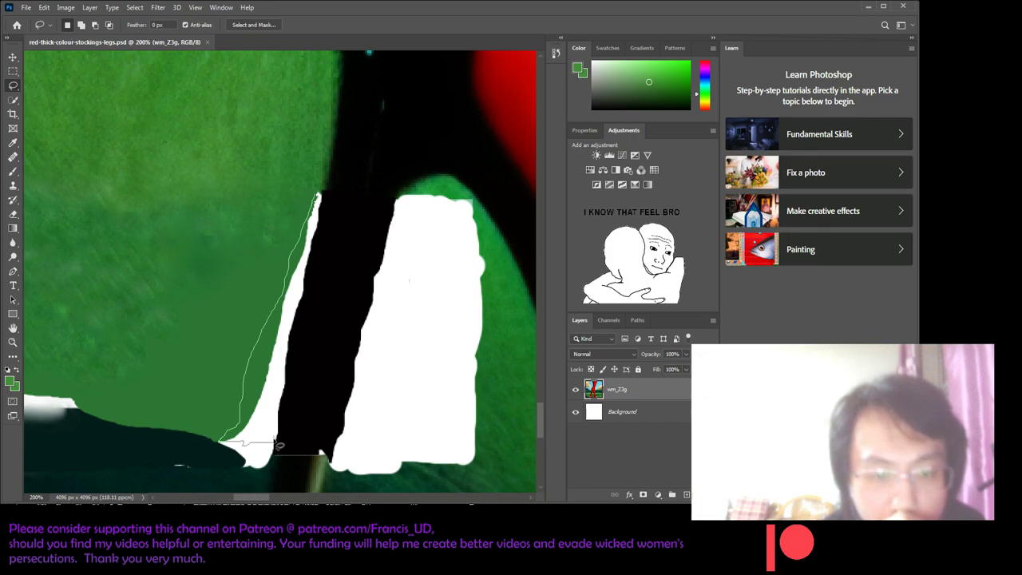
pyautogui.moveTo(277, 444); pyautogui.dragTo(287, 392)
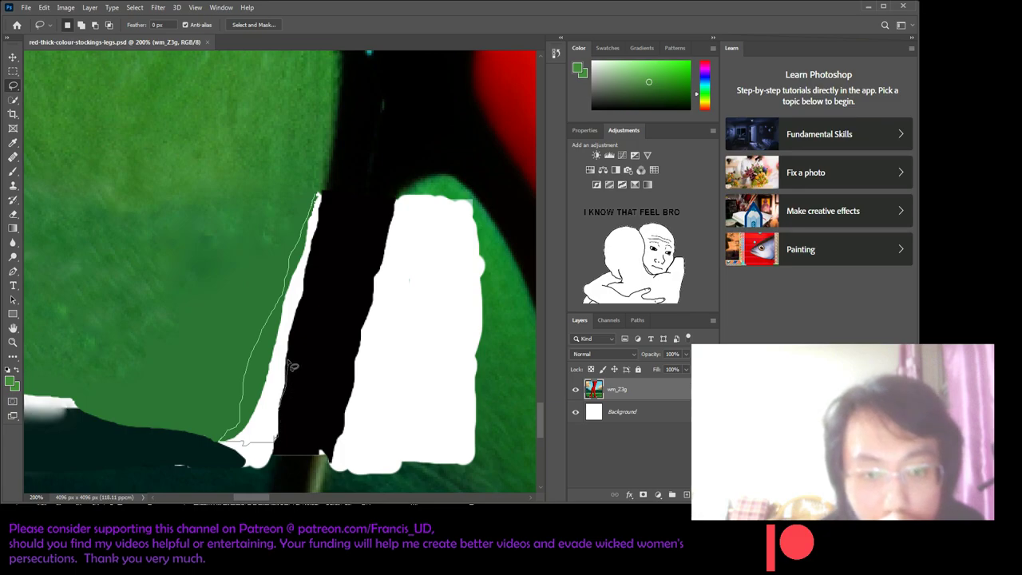
pyautogui.moveTo(295, 336); pyautogui.dragTo(297, 321)
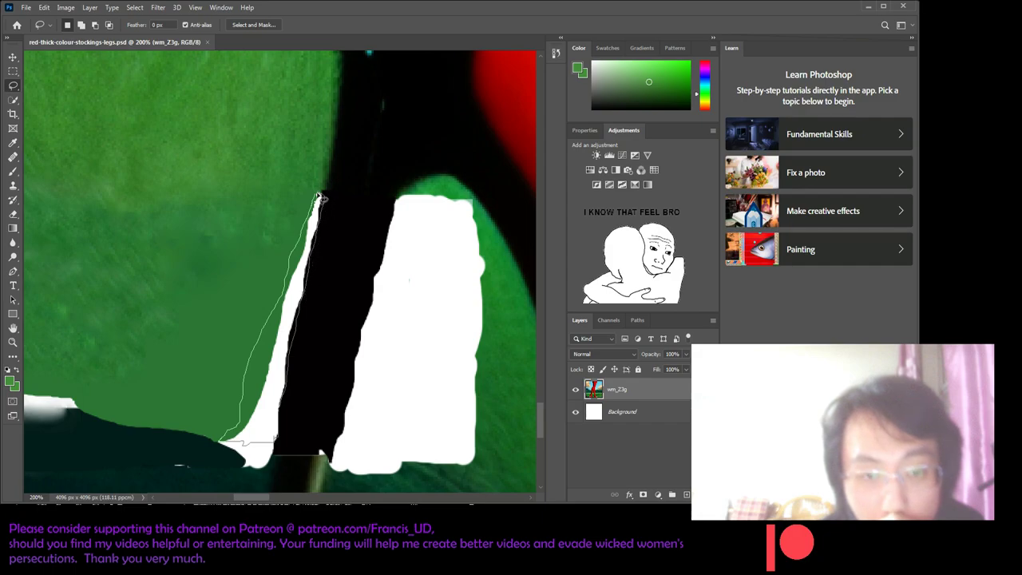
pyautogui.moveTo(318, 196); pyautogui.dragTo(318, 200)
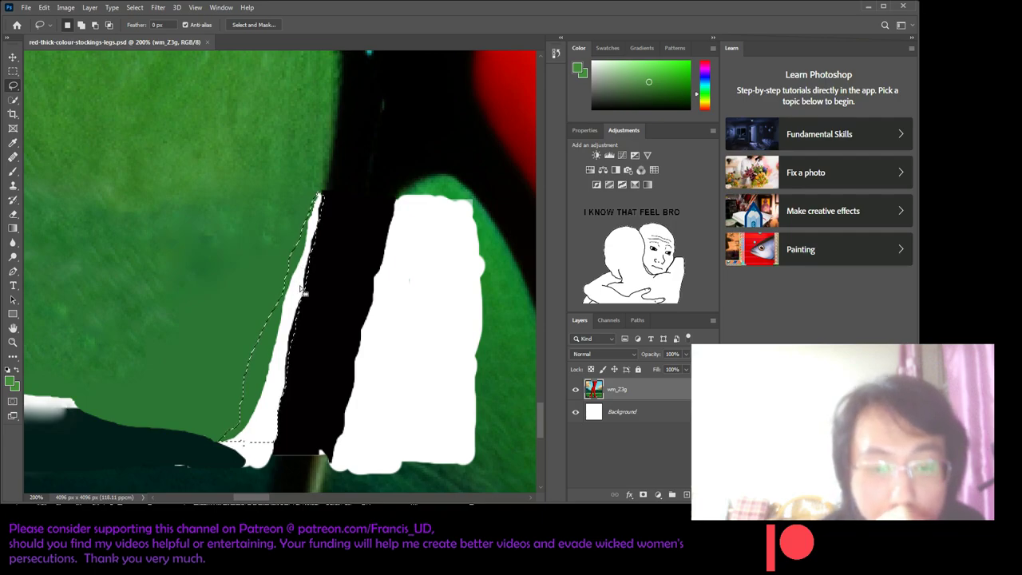
pyautogui.moveTo(130, 340)
pyautogui.mouseDown()
pyautogui.moveTo(246, 404)
pyautogui.moveTo(415, 401)
pyautogui.moveTo(429, 361)
pyautogui.mouseUp()
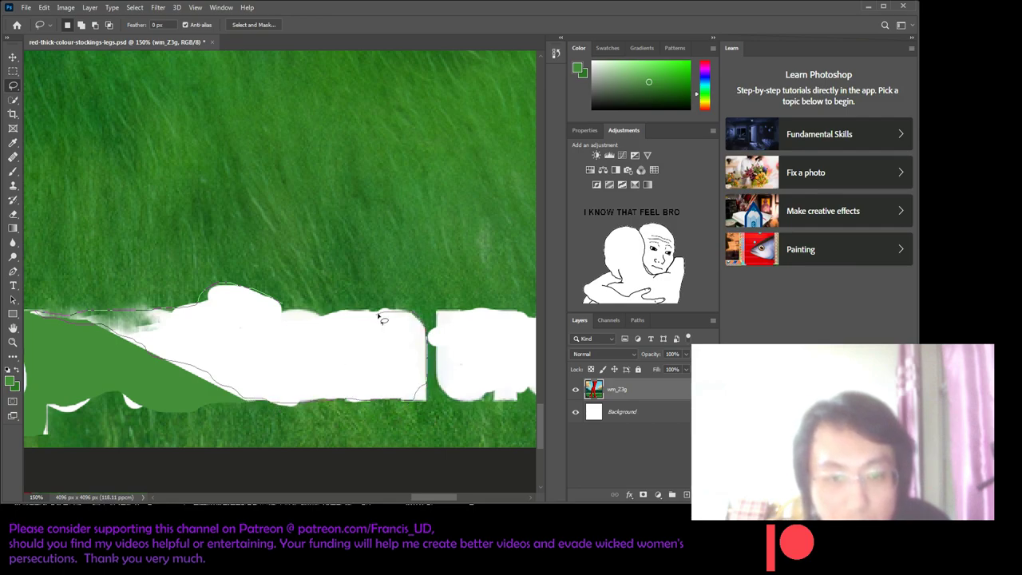
# - Close the selection around the long white band and fill it with green
pyautogui.moveTo(390, 317); pyautogui.dragTo(35, 313)
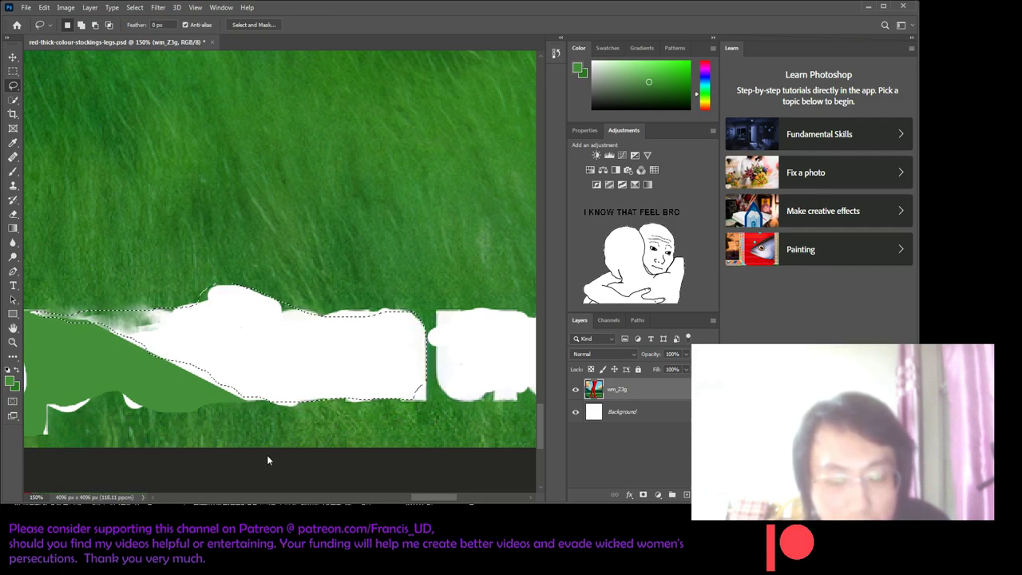
pyautogui.hotkey('alt', 'BackSpace')
pyautogui.hotkey('ctrl', 'd')
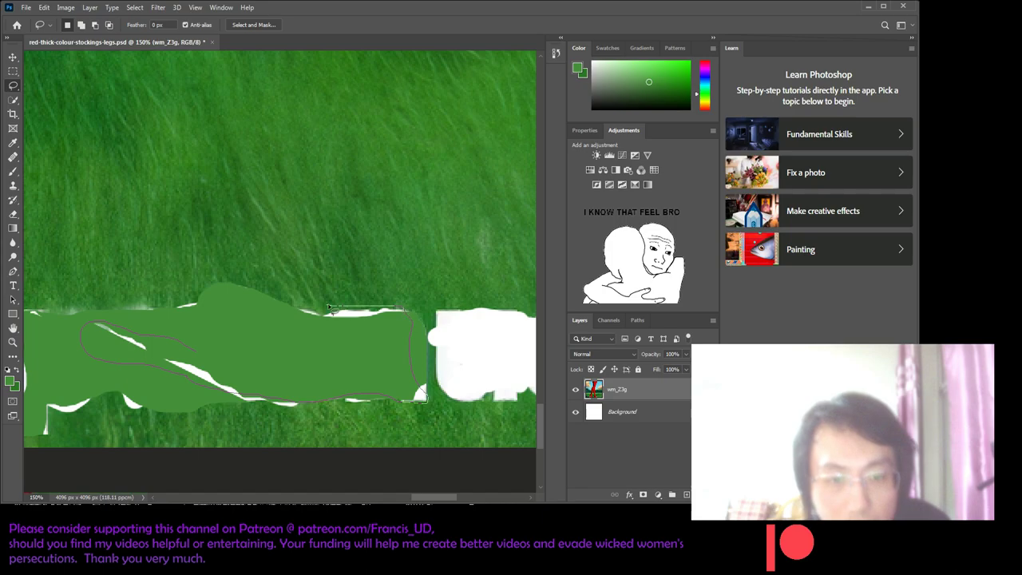
# - Select the remaining white gaps, fill them with green, and deselect
pyautogui.moveTo(190, 346); pyautogui.dragTo(198, 349)
pyautogui.press('i')
pyautogui.hotkey('shift', 'BackSpace')
pyautogui.press('Return')
pyautogui.press('l')
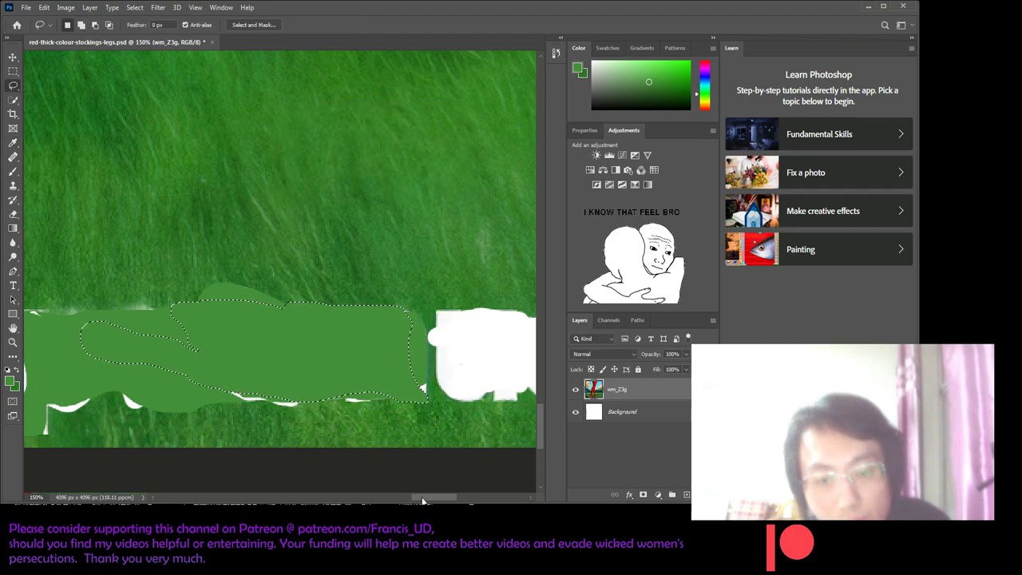
pyautogui.moveTo(423, 501); pyautogui.dragTo(402, 500)
pyautogui.hotkey('ctrl', 'd')
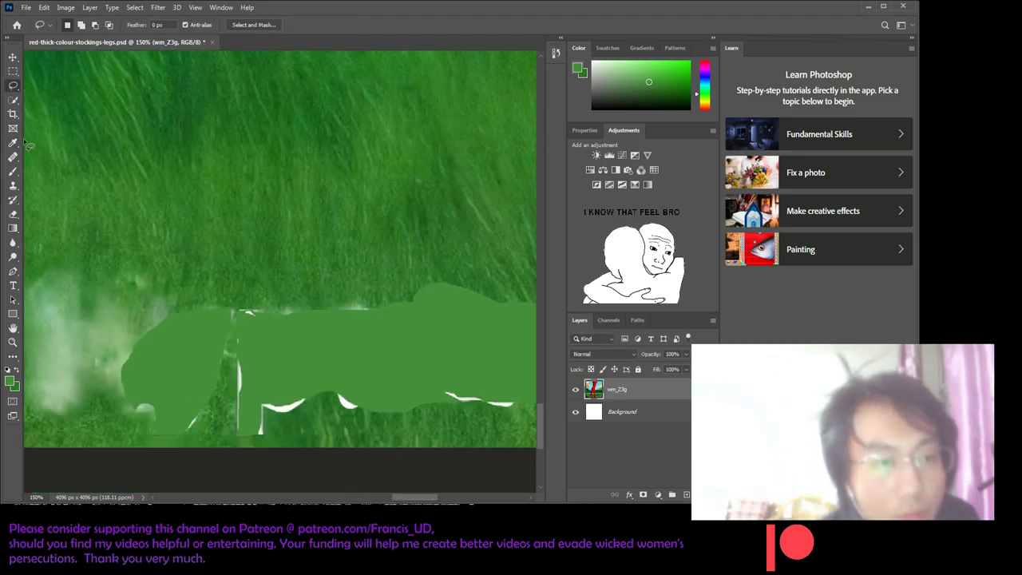
pyautogui.click(12, 143)
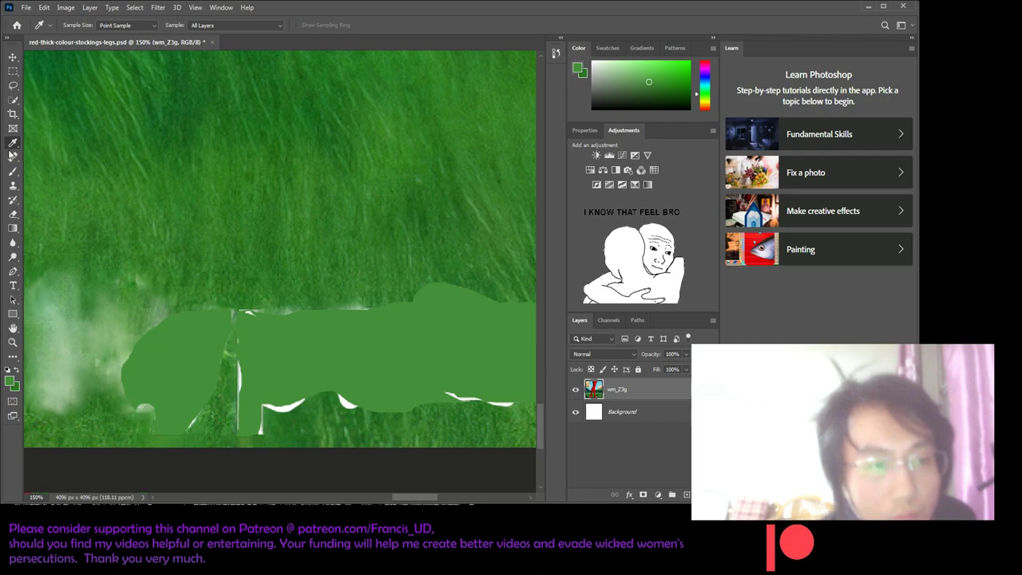
# - Heal the white streak and specks along the green patch's bottom and top edges
pyautogui.click(13, 156)
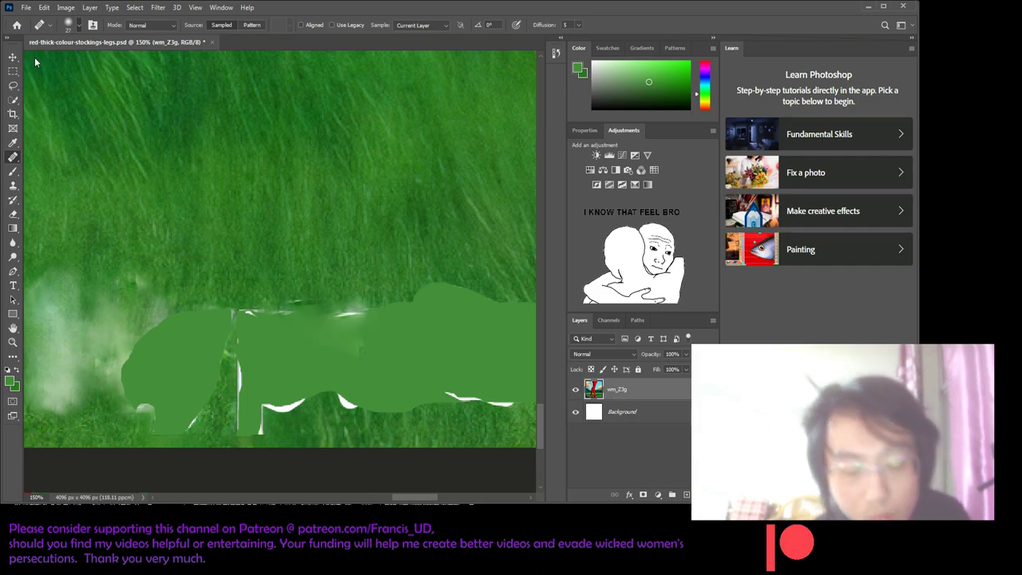
pyautogui.moveTo(299, 401)
pyautogui.mouseDown()
pyautogui.moveTo(261, 411)
pyautogui.moveTo(220, 360)
pyautogui.mouseUp()
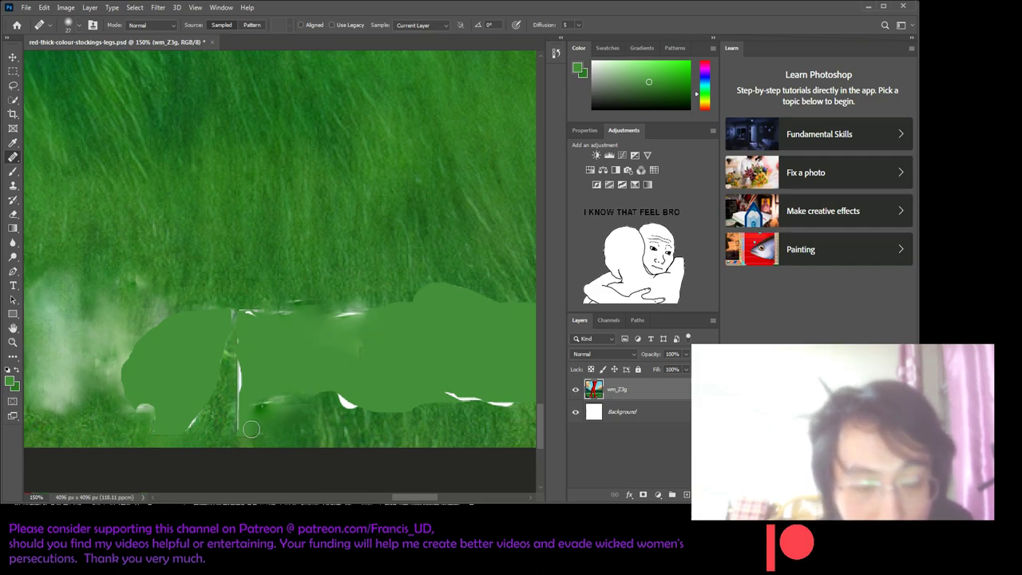
pyautogui.moveTo(235, 366); pyautogui.dragTo(217, 337)
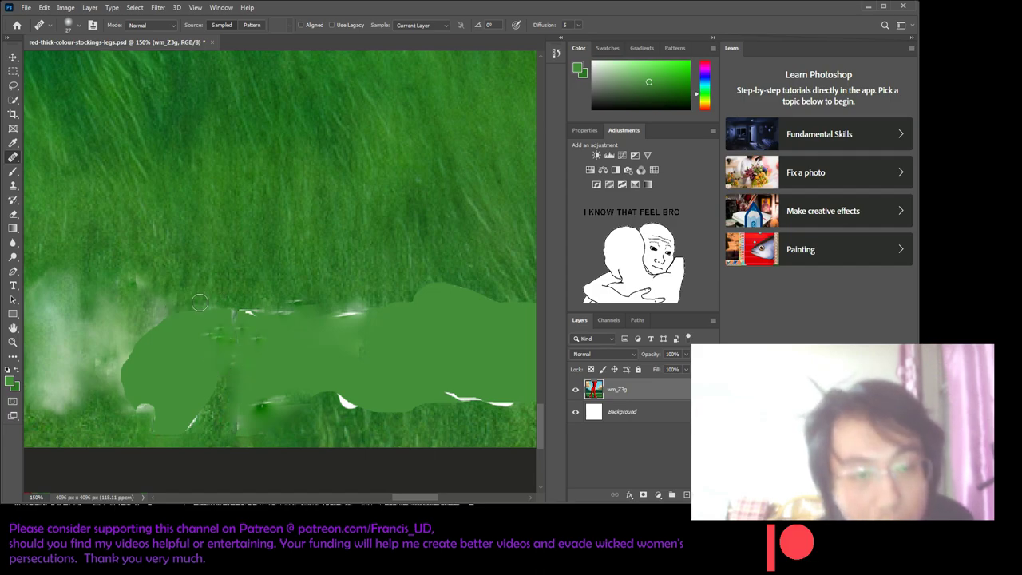
pyautogui.moveTo(249, 311); pyautogui.dragTo(212, 338)
pyautogui.moveTo(276, 318); pyautogui.dragTo(351, 311)
pyautogui.click(352, 311)
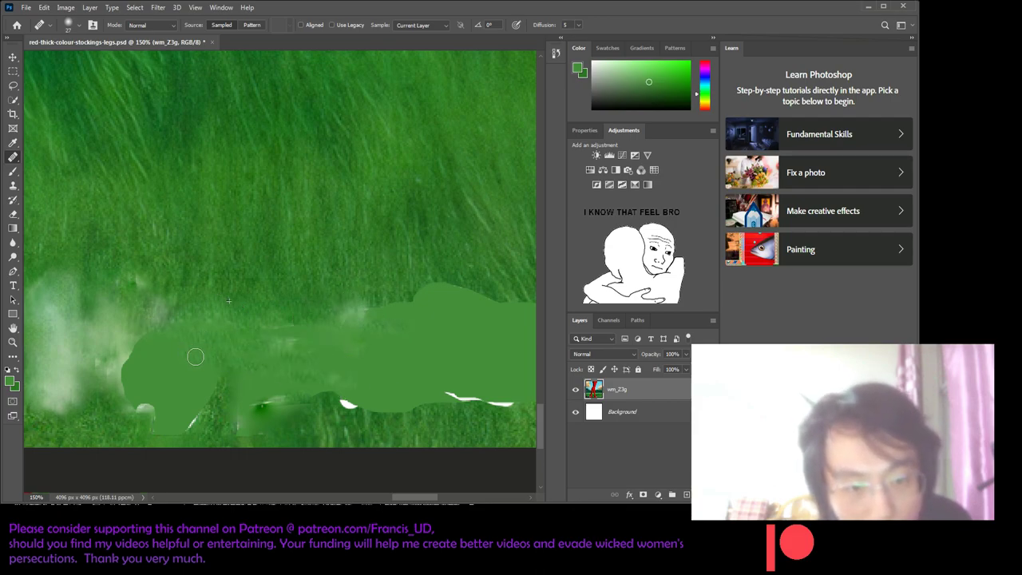
pyautogui.moveTo(351, 401)
pyautogui.mouseDown()
pyautogui.moveTo(190, 421)
pyautogui.moveTo(134, 408)
pyautogui.mouseUp()
# - Blend the patch's left side into the texture, undoing strokes that smeared red onto the trim
pyautogui.moveTo(132, 345); pyautogui.dragTo(120, 388)
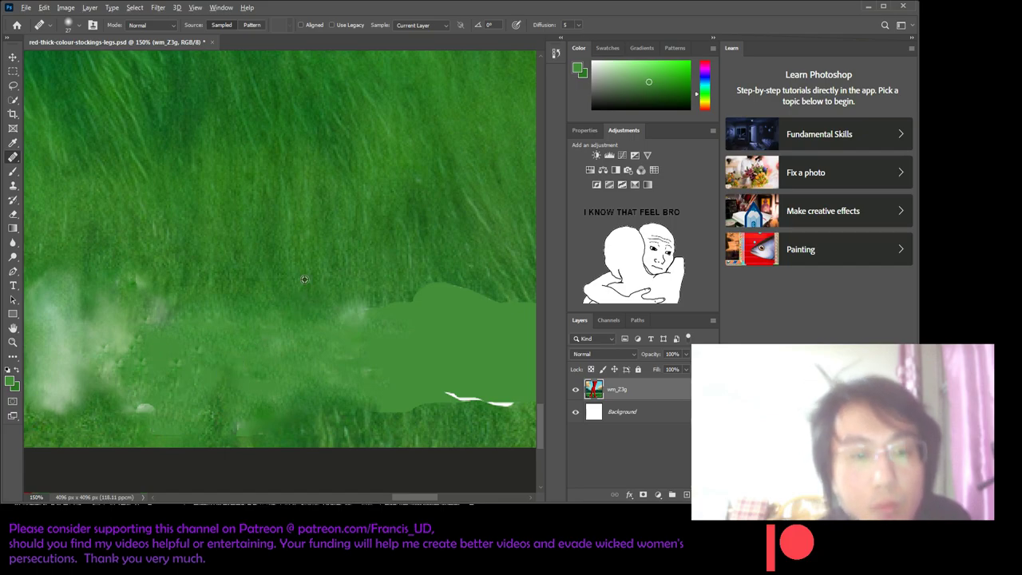
pyautogui.moveTo(206, 284); pyautogui.dragTo(119, 414)
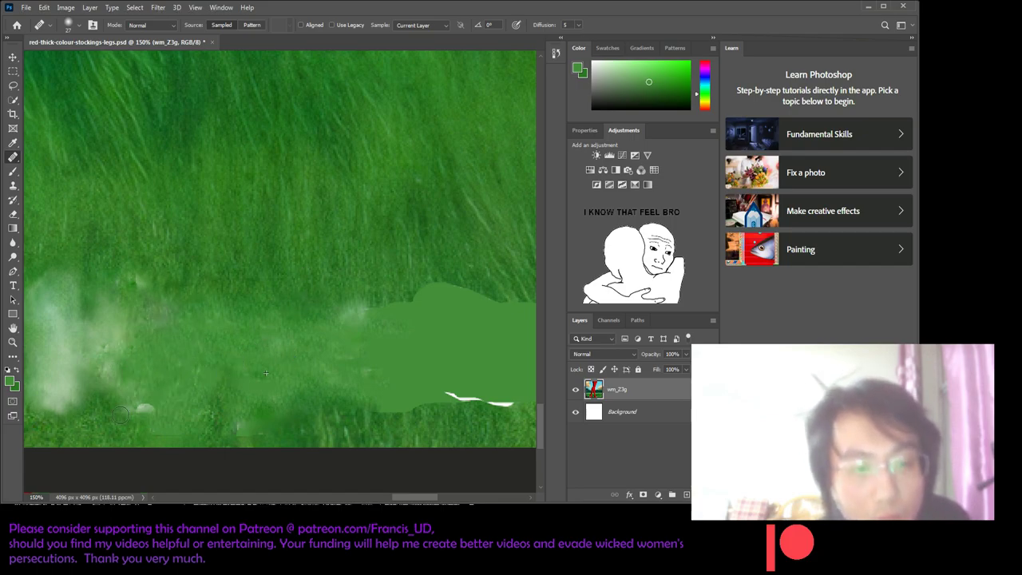
pyautogui.moveTo(160, 387); pyautogui.dragTo(54, 342)
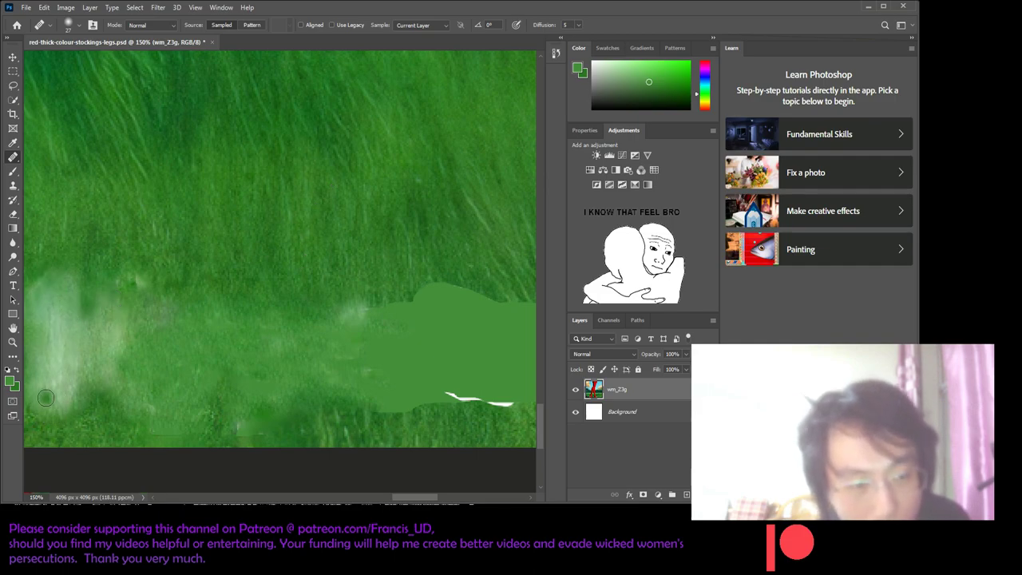
pyautogui.moveTo(388, 490); pyautogui.dragTo(379, 486)
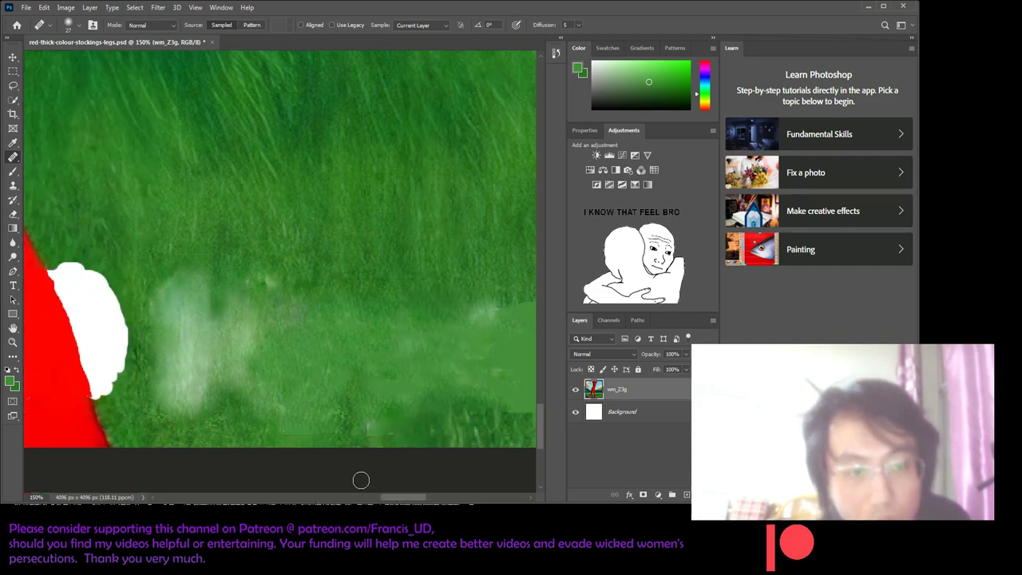
pyautogui.moveTo(121, 309); pyautogui.dragTo(98, 286)
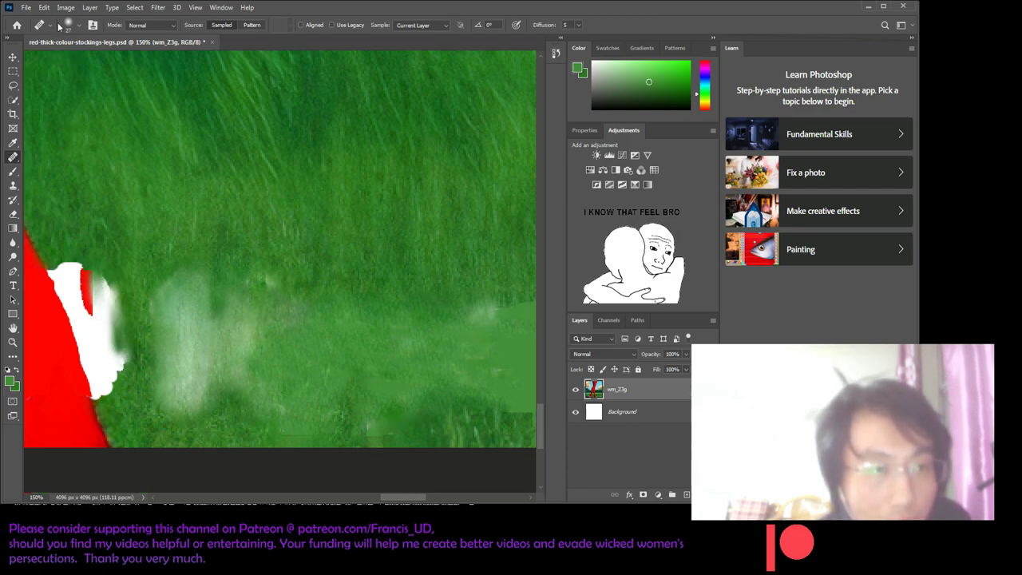
pyautogui.hotkey('ctrl', 'z')
pyautogui.click(83, 272)
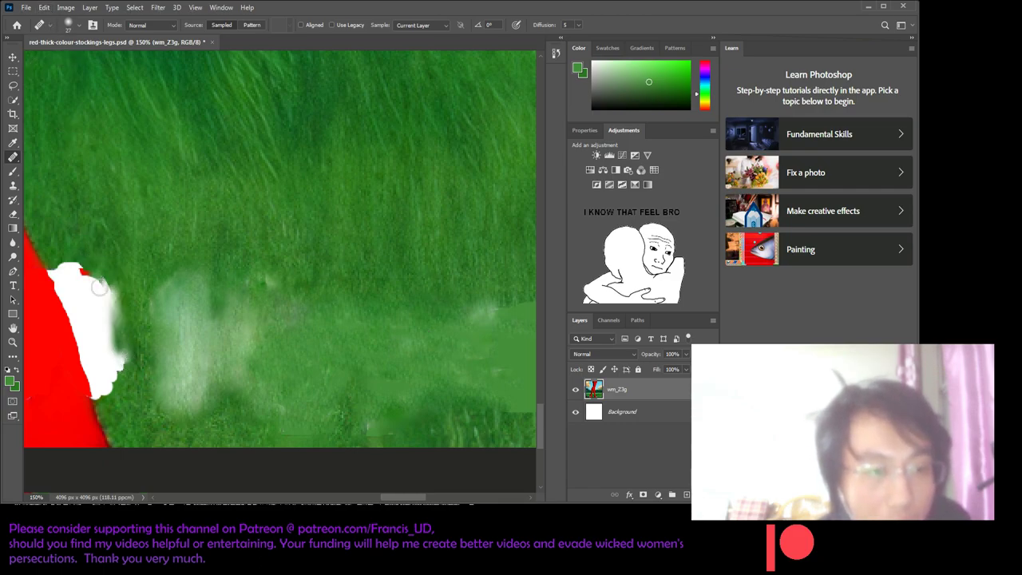
pyautogui.hotkey('ctrl', 'z')
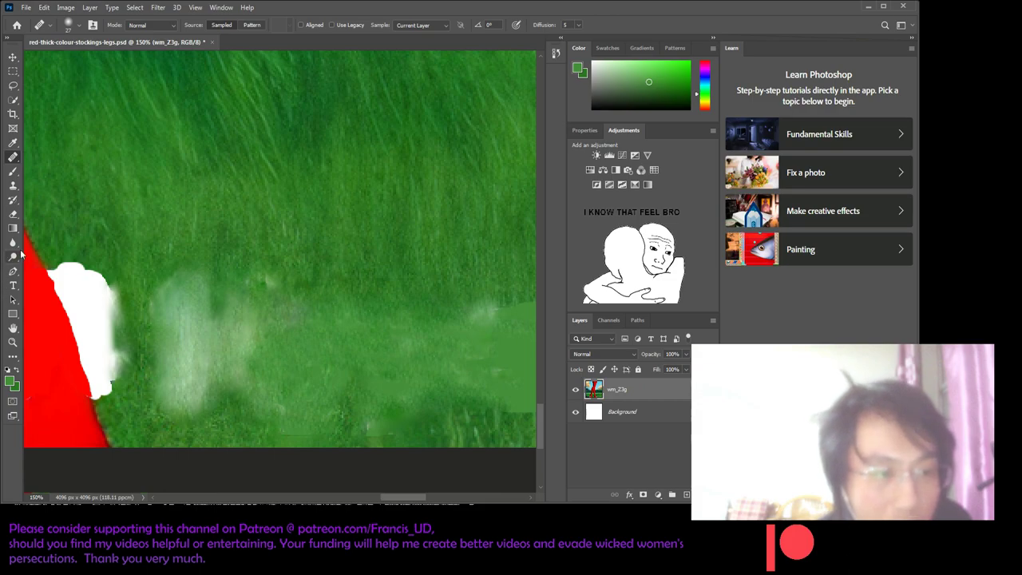
pyautogui.click(13, 85)
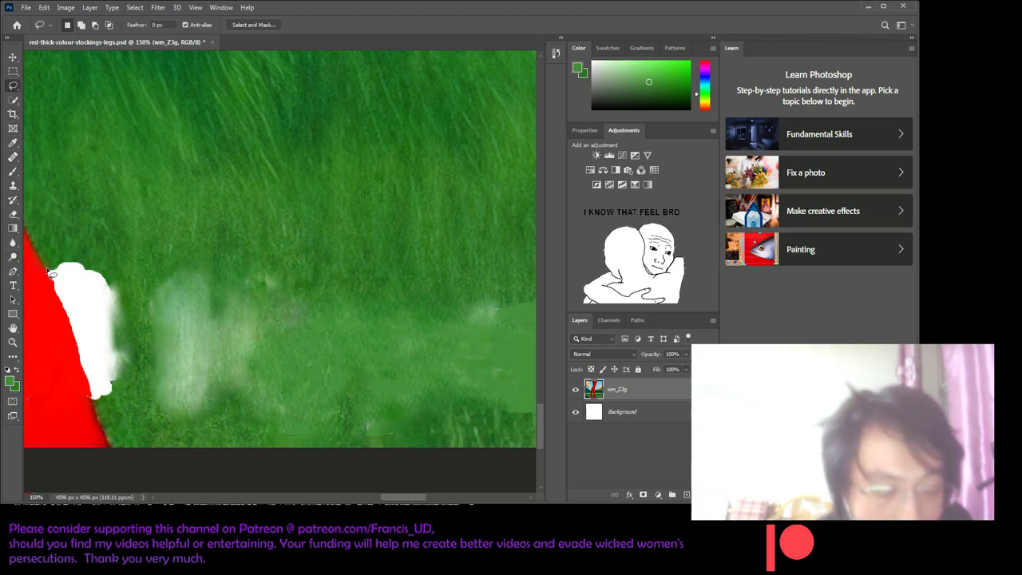
# - Zoom the document to 200% and scroll left toward the white patch
pyautogui.click(36, 496)
pyautogui.write('20')
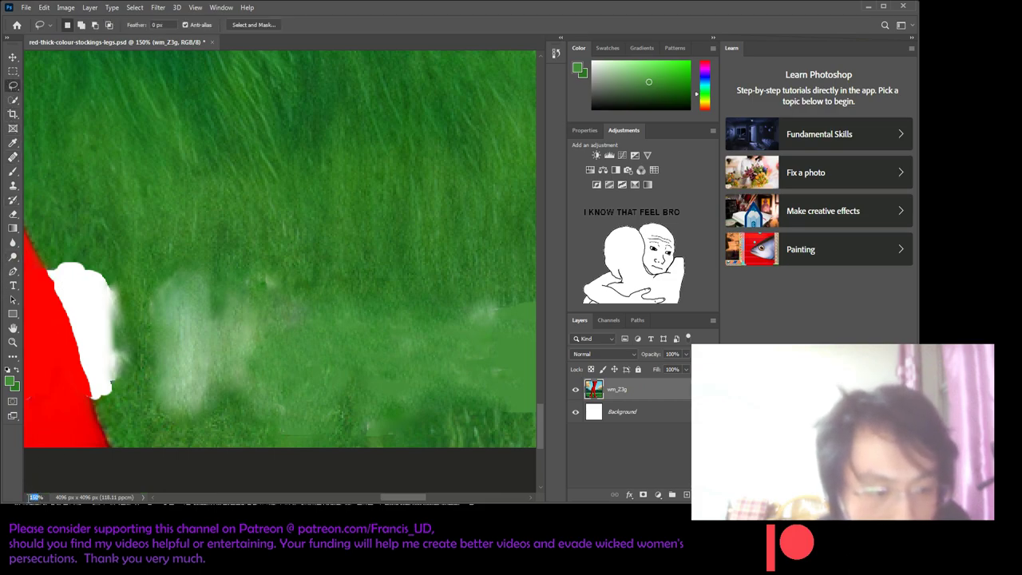
pyautogui.write('0')
pyautogui.press('Return')
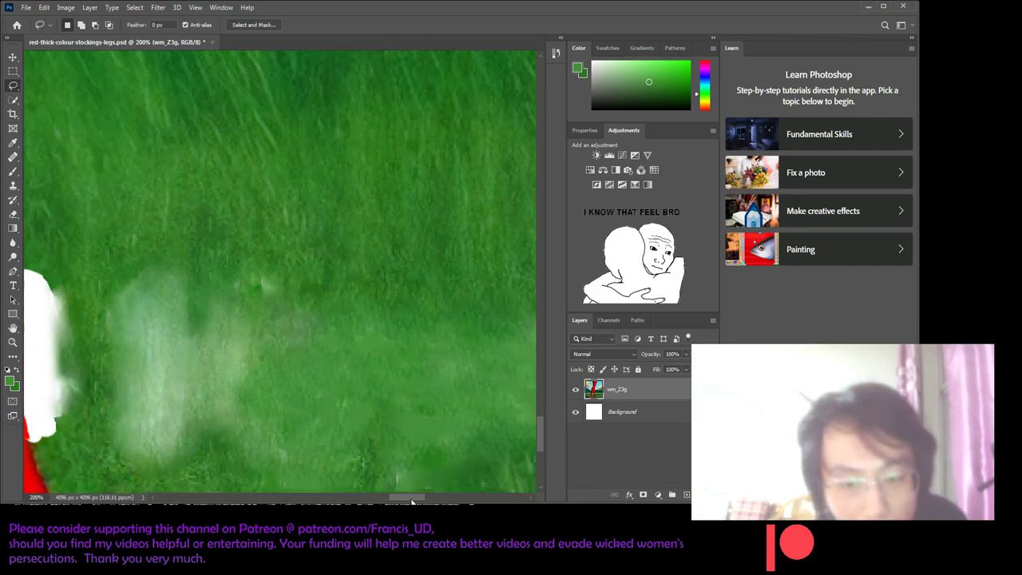
pyautogui.hscroll(-3, 226, 245)
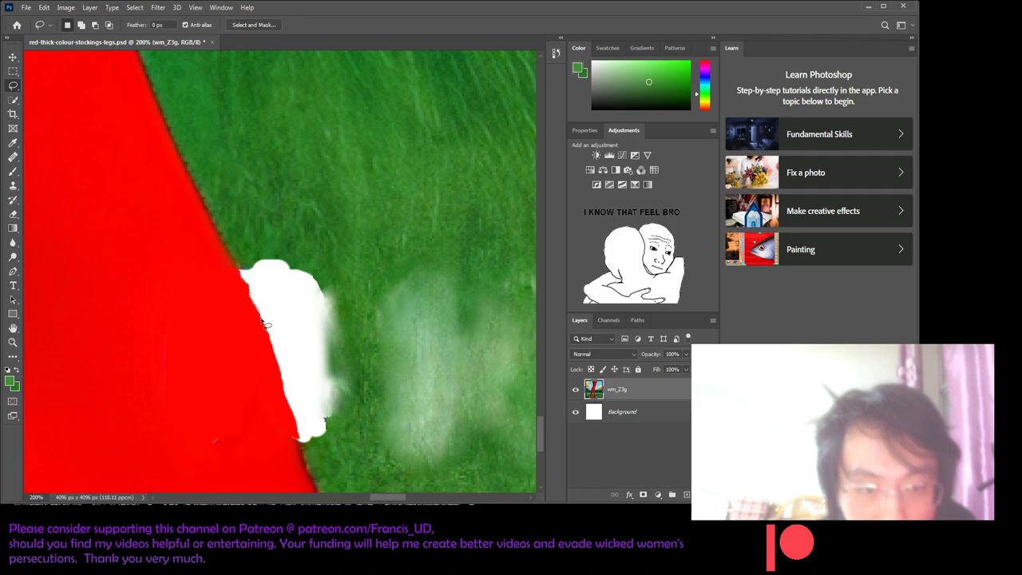
# - Lasso the white patch beside the red area, fill it with foreground green, and deselect
pyautogui.moveTo(277, 363); pyautogui.dragTo(299, 430)
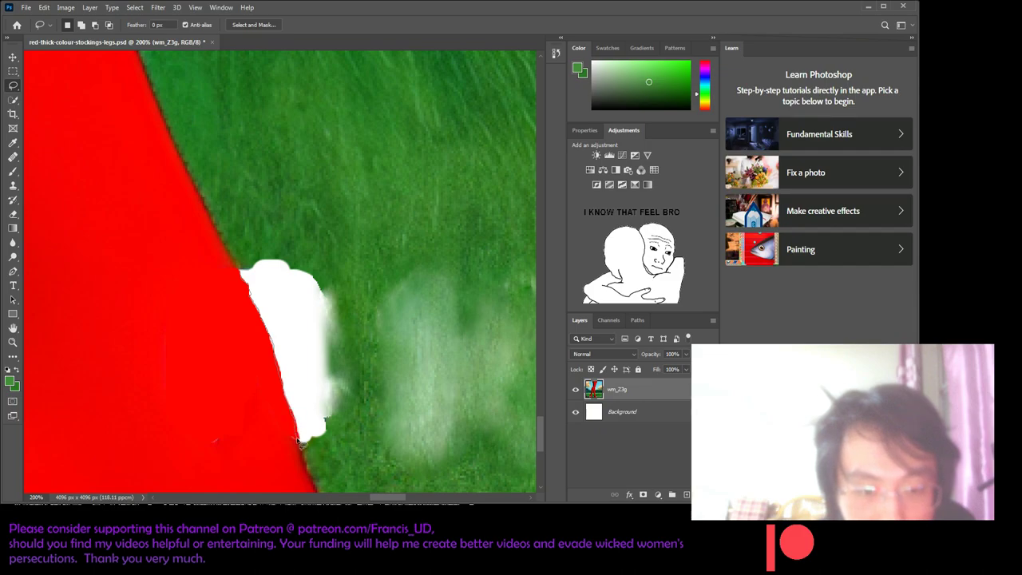
pyautogui.moveTo(306, 448)
pyautogui.mouseDown()
pyautogui.moveTo(324, 438)
pyautogui.moveTo(336, 408)
pyautogui.mouseUp()
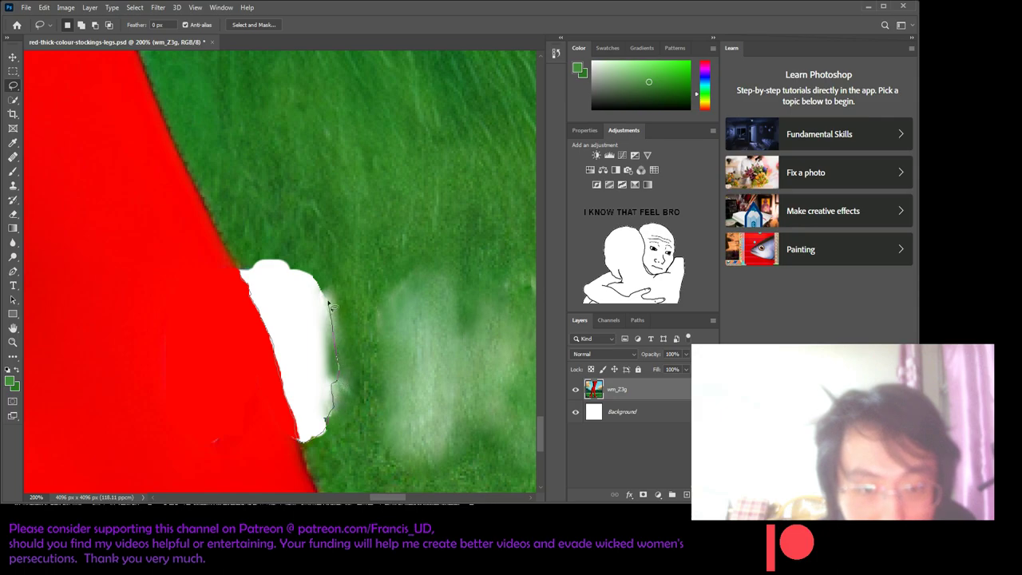
pyautogui.moveTo(292, 270)
pyautogui.mouseDown()
pyautogui.moveTo(259, 263)
pyautogui.moveTo(302, 440)
pyautogui.mouseUp()
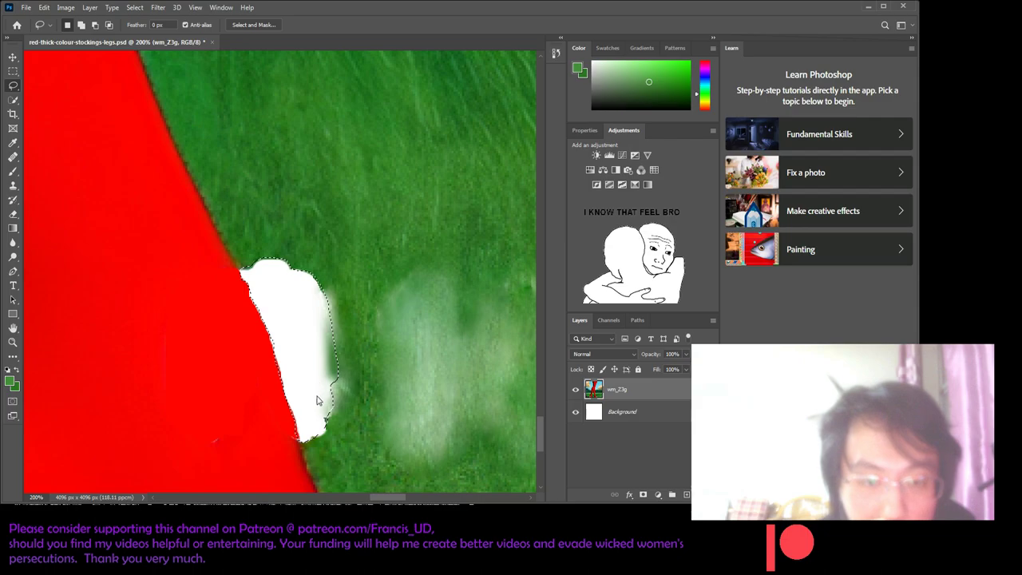
pyautogui.hotkey('shift', 'F5')
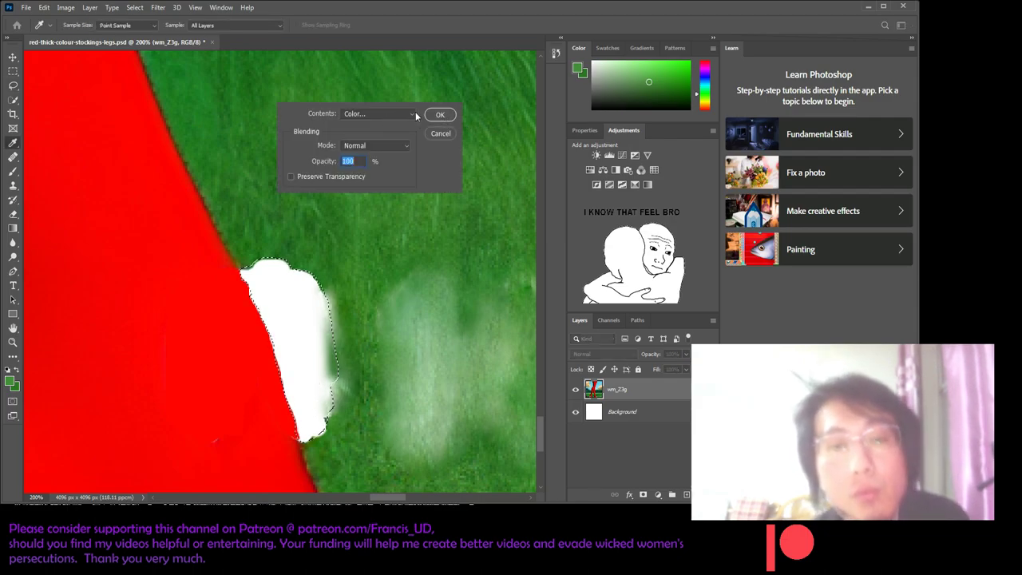
pyautogui.click(440, 114)
pyautogui.hotkey('ctrl', 'd')
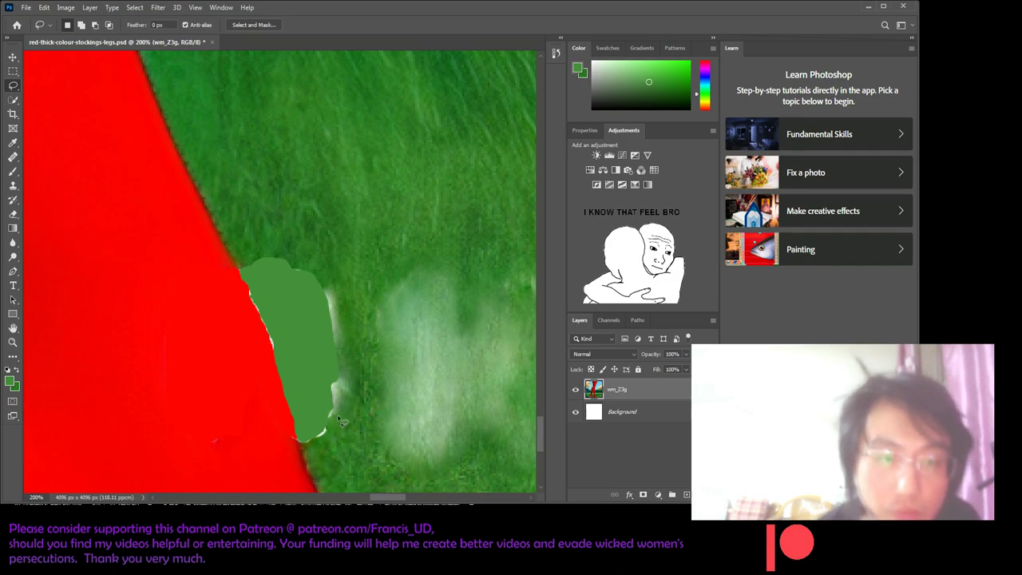
pyautogui.click(13, 159)
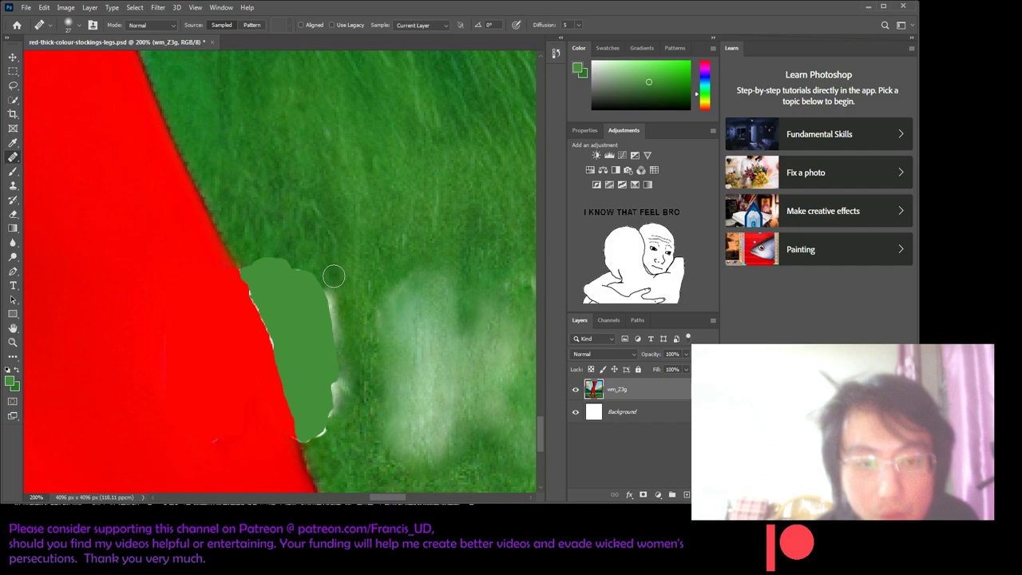
# - Heal the green patch's right, upper and lower-right edges into the stocking texture
pyautogui.moveTo(327, 299); pyautogui.dragTo(316, 306)
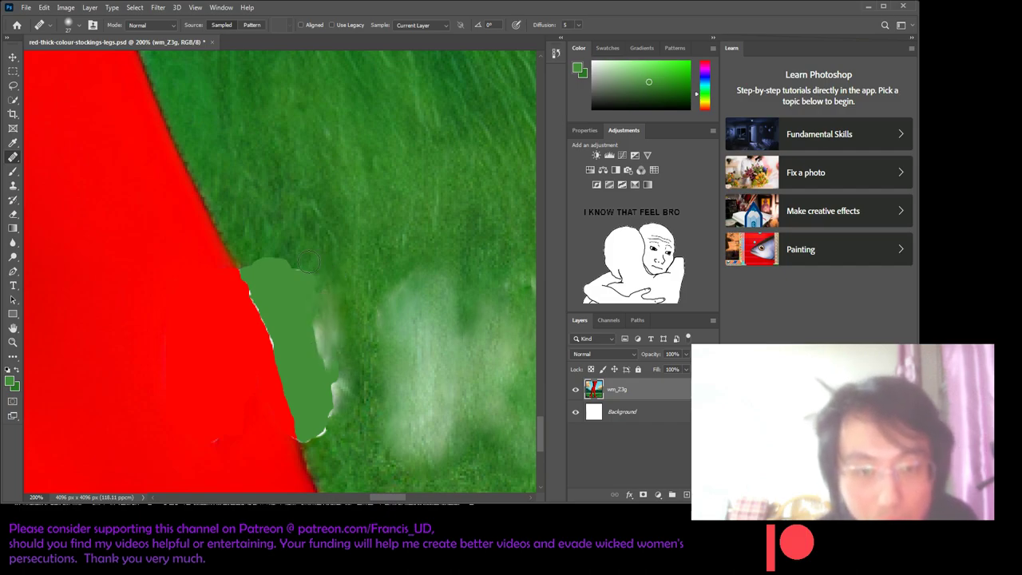
pyautogui.moveTo(316, 307); pyautogui.dragTo(275, 268)
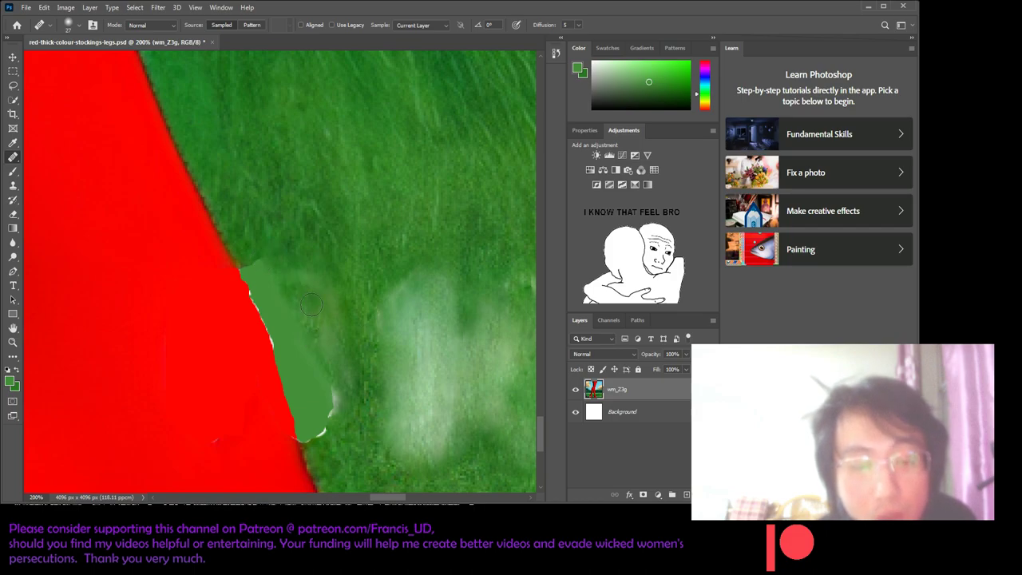
pyautogui.moveTo(327, 432); pyautogui.dragTo(322, 428)
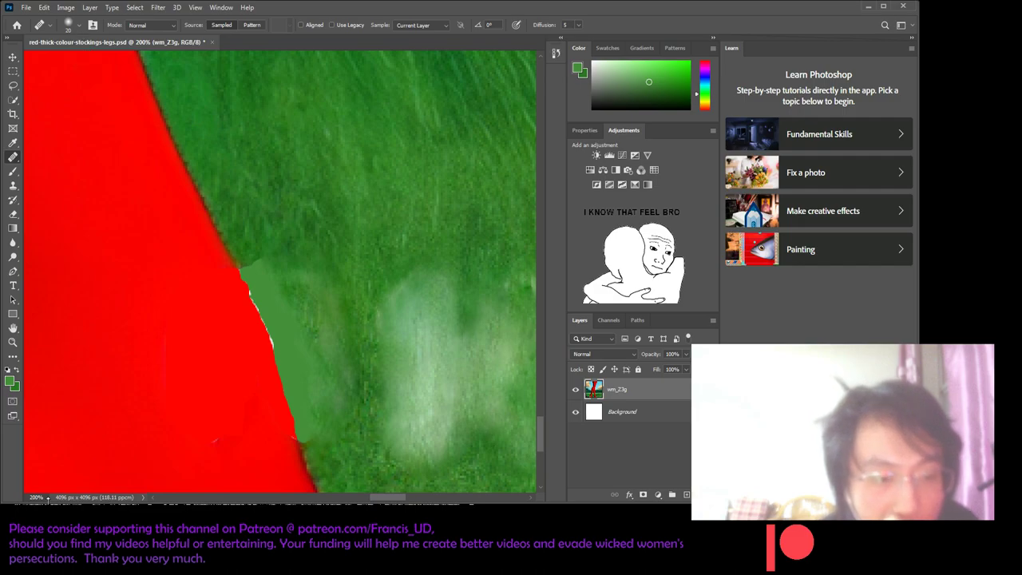
# - Set the document zoom to 150%
pyautogui.click(36, 497)
pyautogui.write('150')
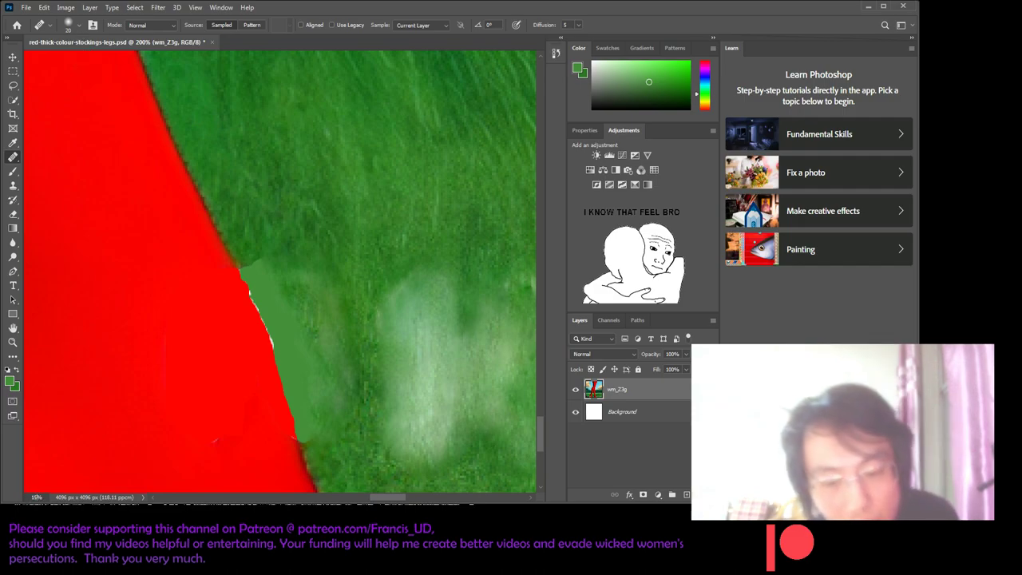
pyautogui.press('Return')
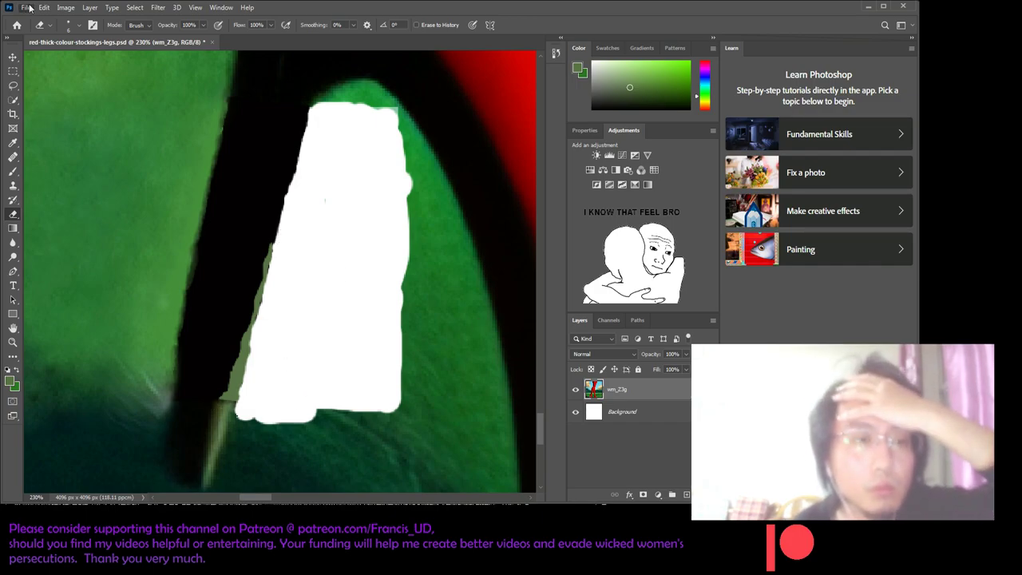
# - Save the document and lasso the left part of the large white patch
pyautogui.hotkey('ctrl', 's')
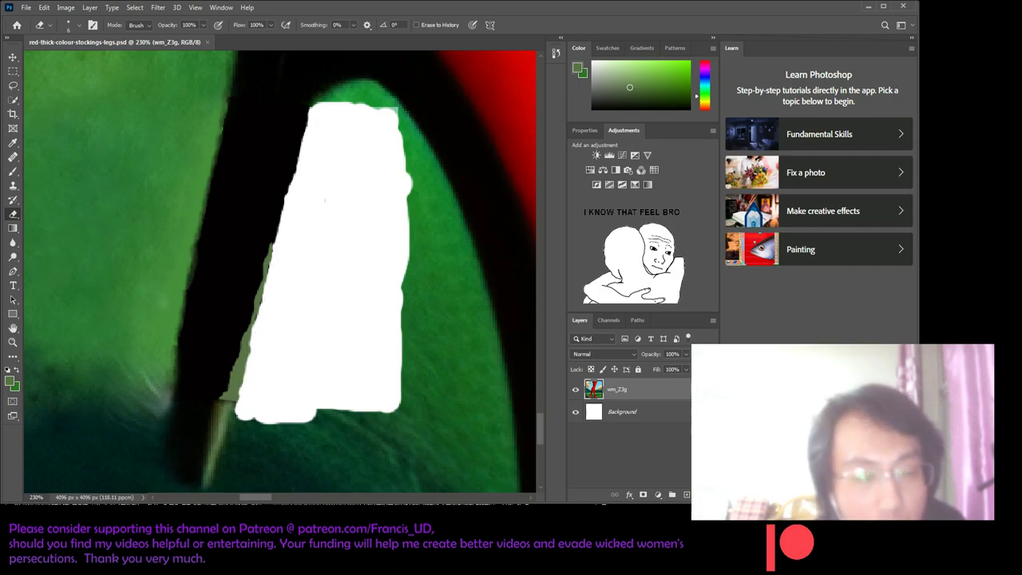
pyautogui.click(13, 86)
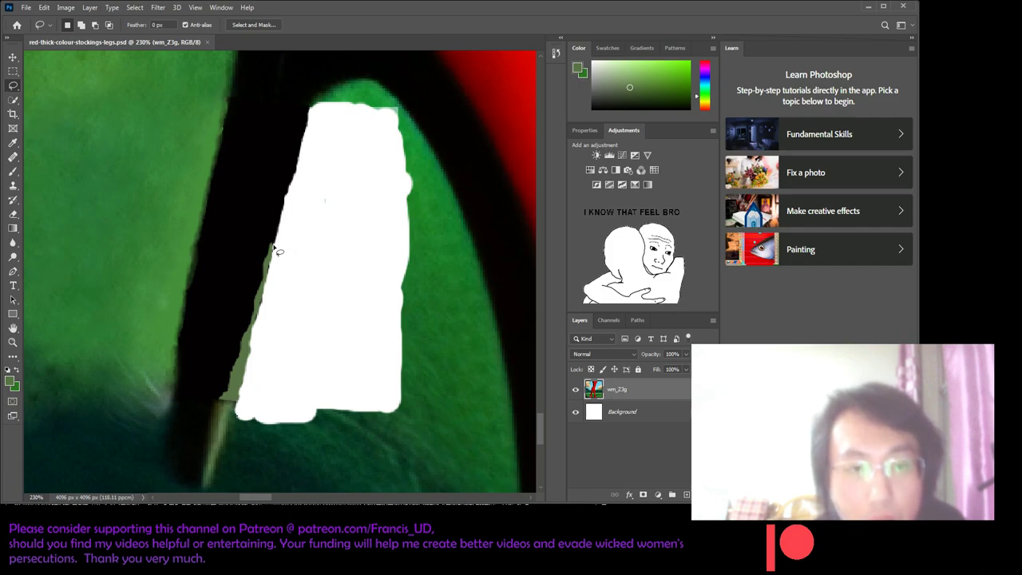
pyautogui.moveTo(285, 238); pyautogui.dragTo(330, 285)
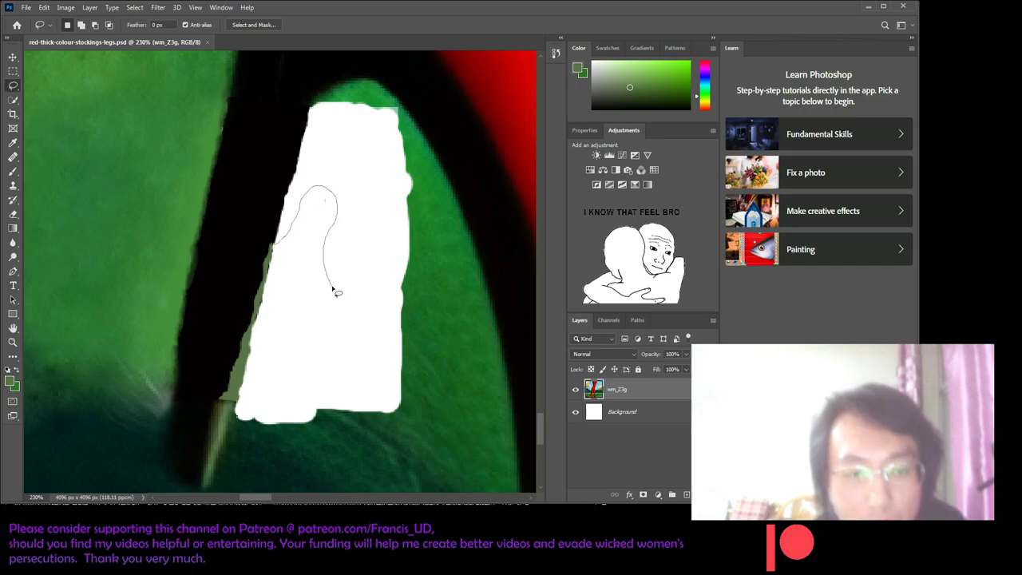
pyautogui.moveTo(340, 325)
pyautogui.mouseDown()
pyautogui.moveTo(319, 409)
pyautogui.moveTo(296, 429)
pyautogui.moveTo(252, 426)
pyautogui.moveTo(247, 384)
pyautogui.mouseUp()
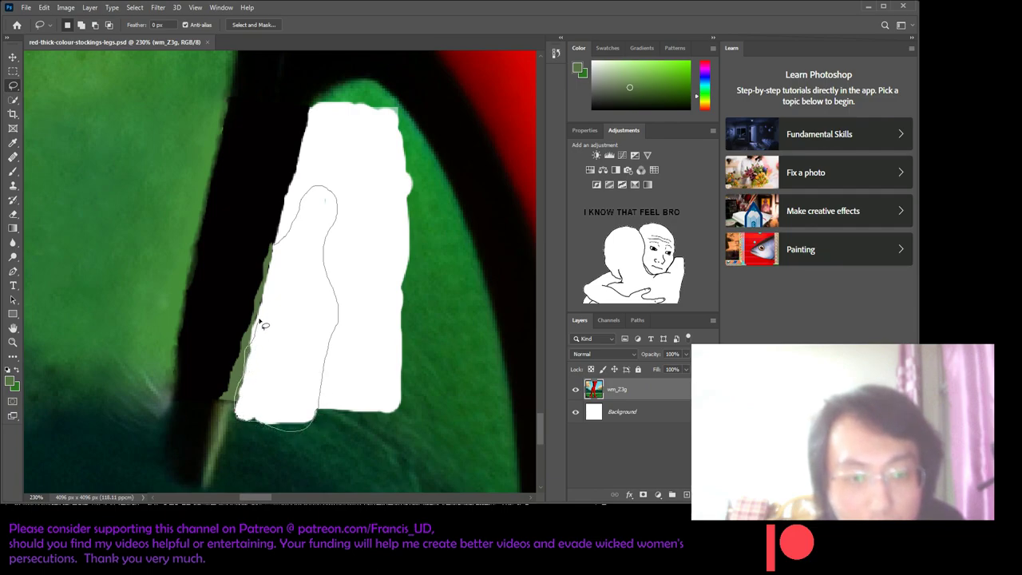
pyautogui.moveTo(260, 317); pyautogui.dragTo(268, 292)
pyautogui.moveTo(279, 251); pyautogui.dragTo(283, 240)
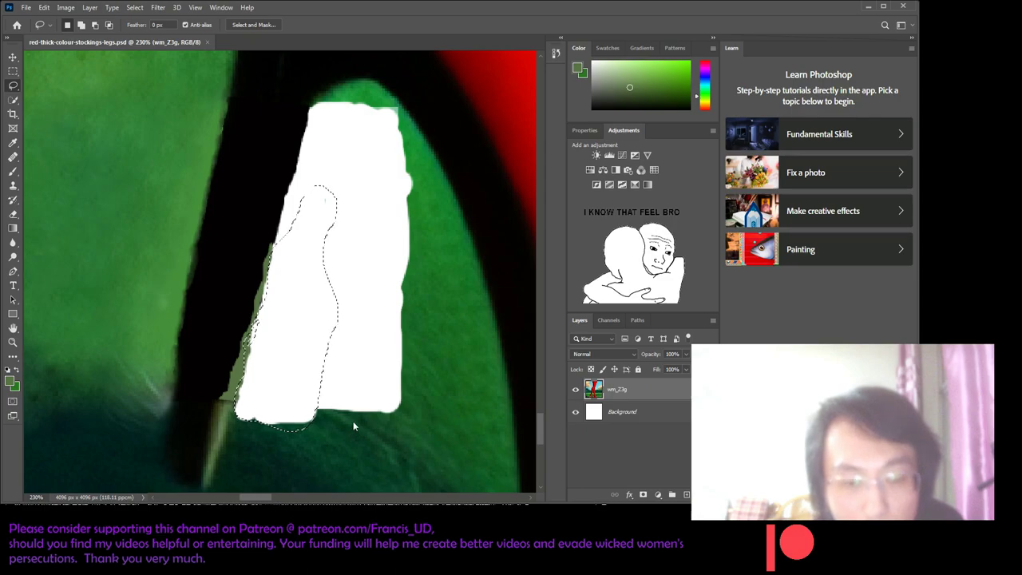
# - Fill the selected left part of the patch with green and deselect
pyautogui.press('i')
pyautogui.hotkey('shift', 'F5')
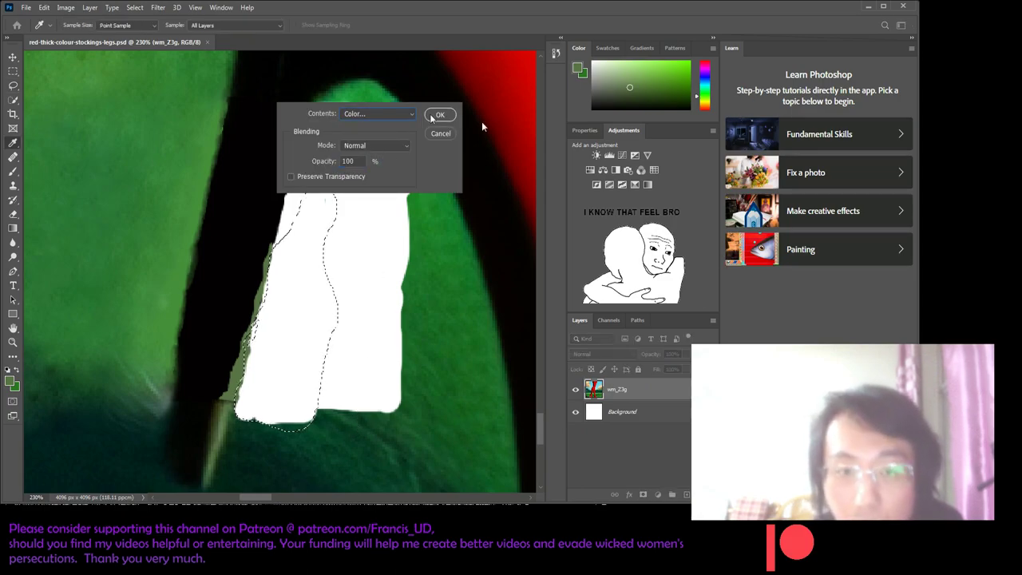
pyautogui.press('Return')
pyautogui.hotkey('ctrl', 'd')
pyautogui.press('l')
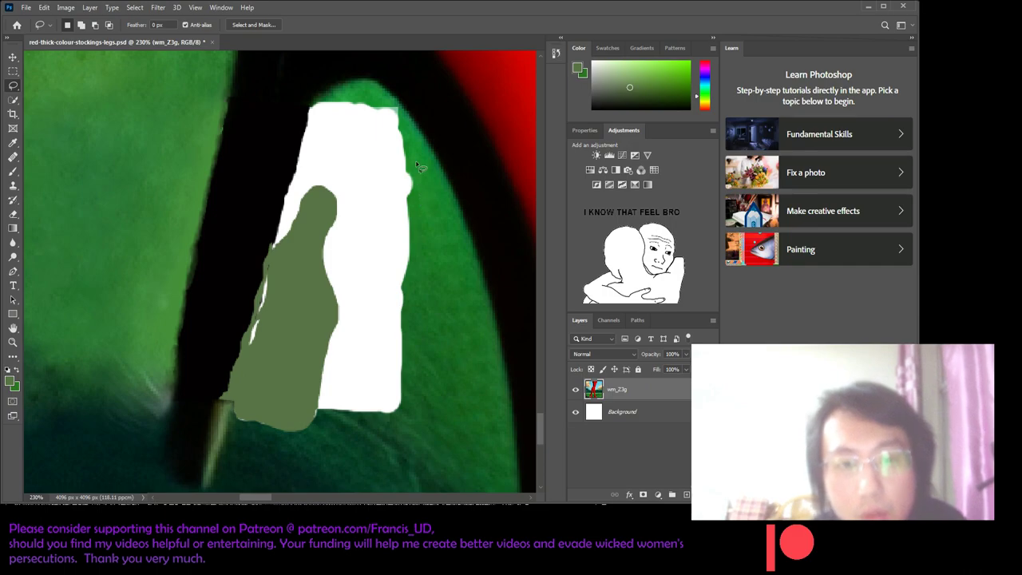
pyautogui.click(13, 99)
pyautogui.click(13, 143)
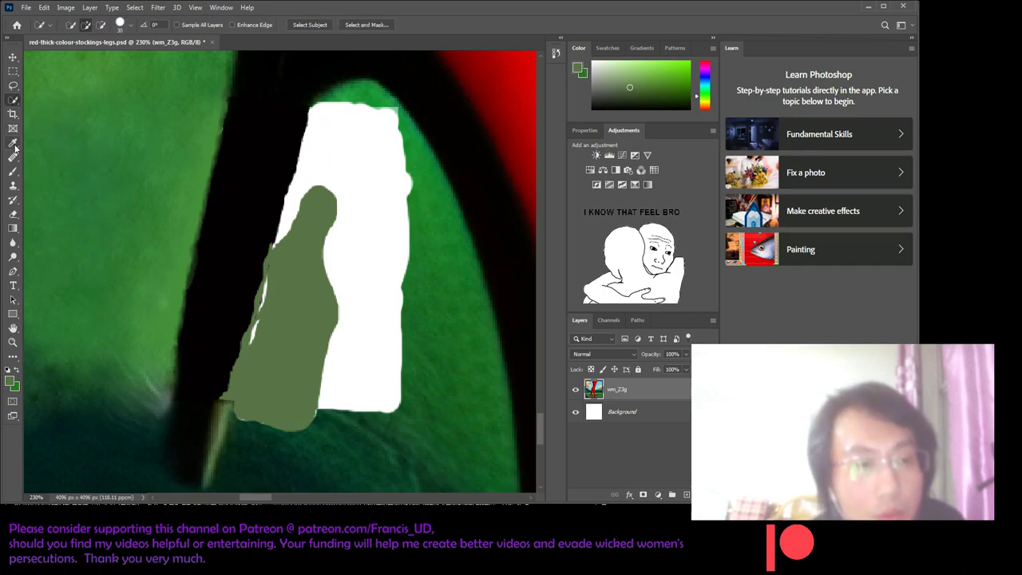
# - Sample a brighter stocking green as the foreground colour
pyautogui.click(411, 162)
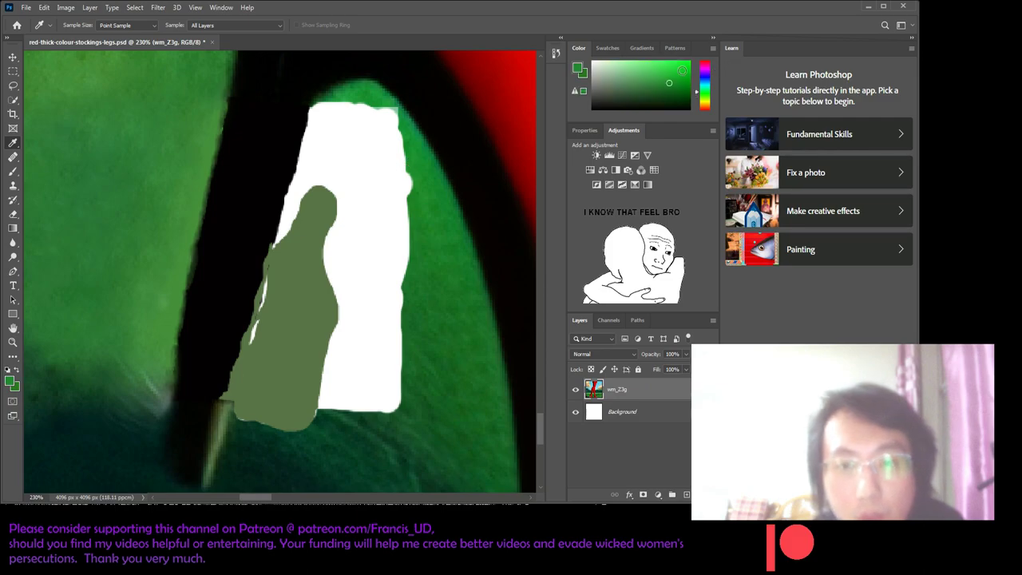
pyautogui.click(587, 72)
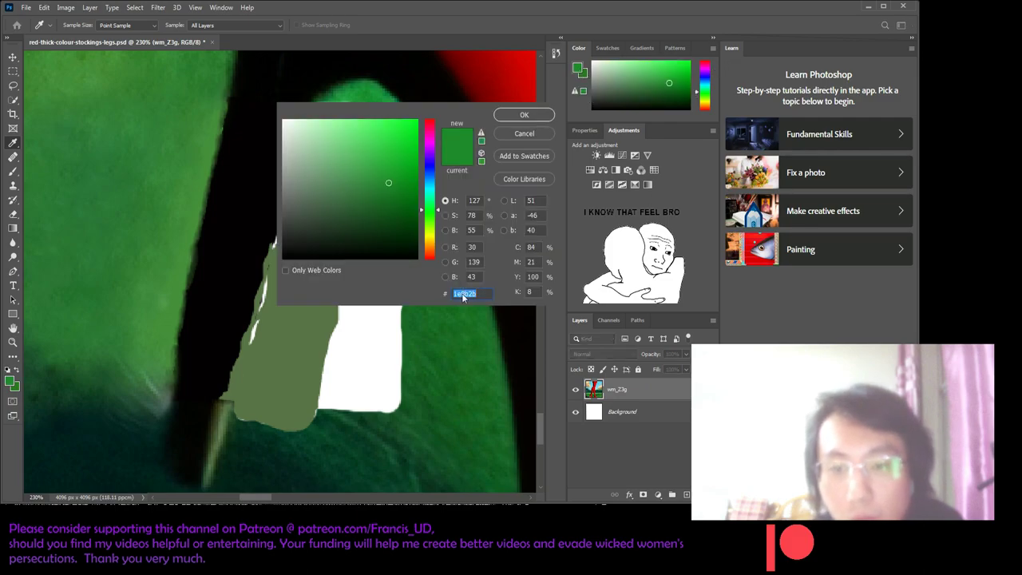
pyautogui.click(523, 114)
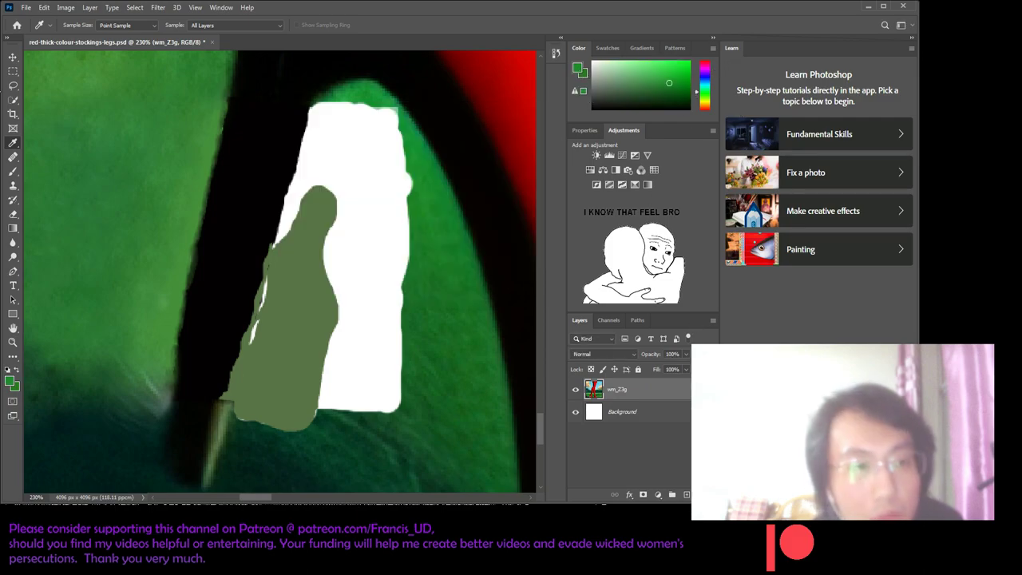
# - Turn a thin strip along the patch's top edge white, then zoom to 300%
pyautogui.click(13, 85)
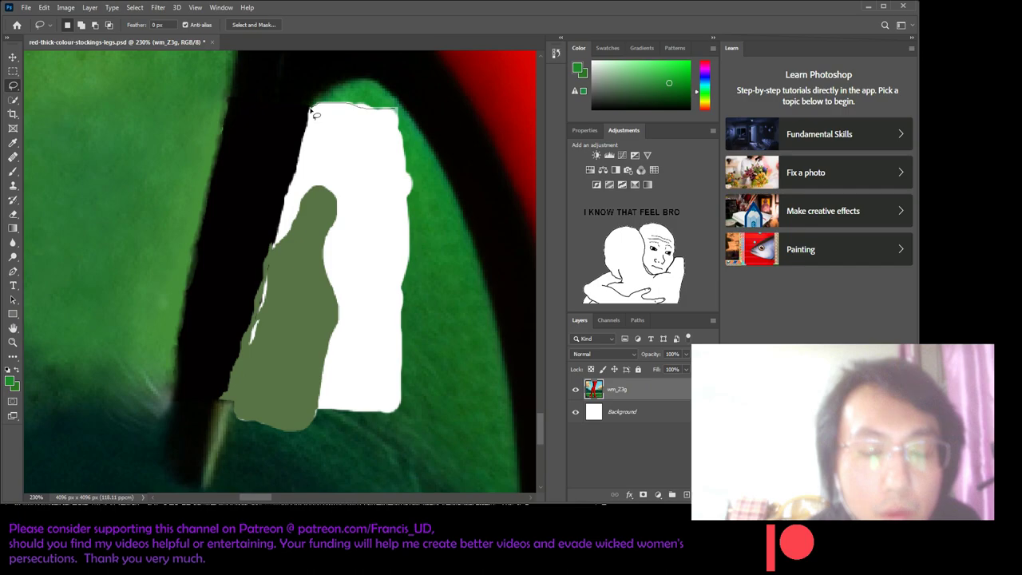
pyautogui.moveTo(315, 115); pyautogui.dragTo(311, 106)
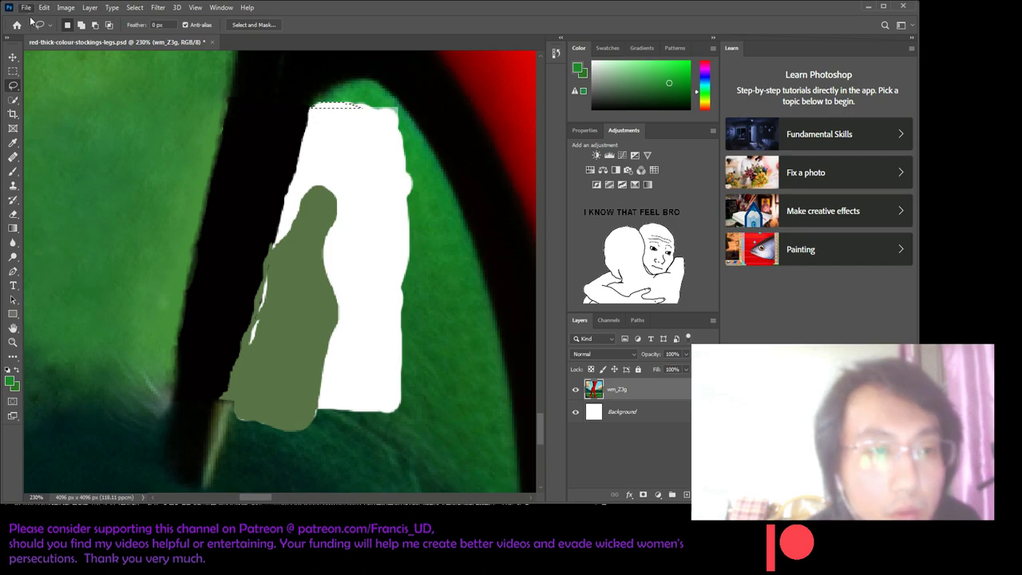
pyautogui.press('Delete')
pyautogui.hotkey('ctrl', 'd')
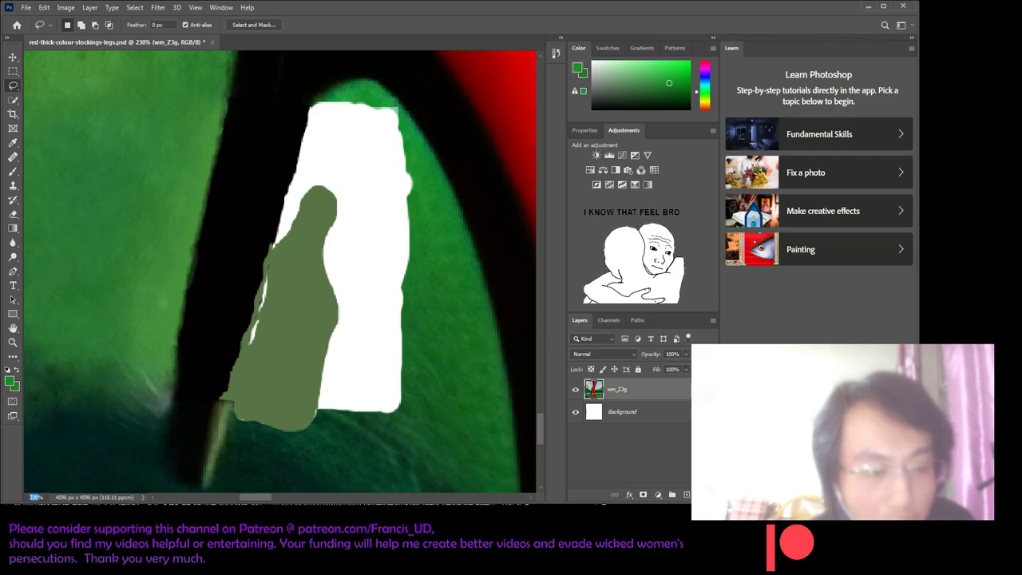
pyautogui.write('300')
pyautogui.press('Return')
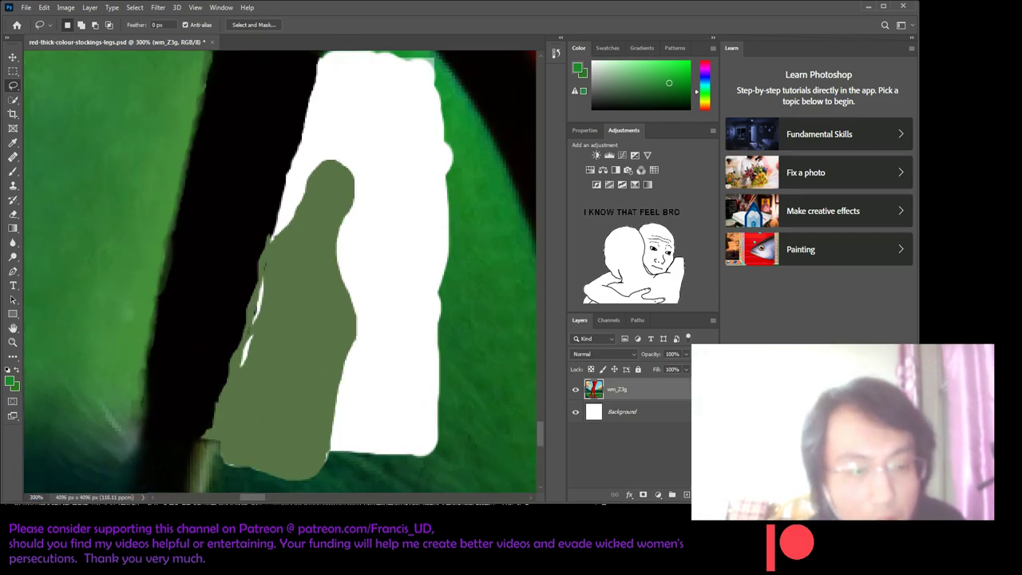
# - Begin lassoing the large white patch along its top edge
pyautogui.scroll(5, 523, 319)
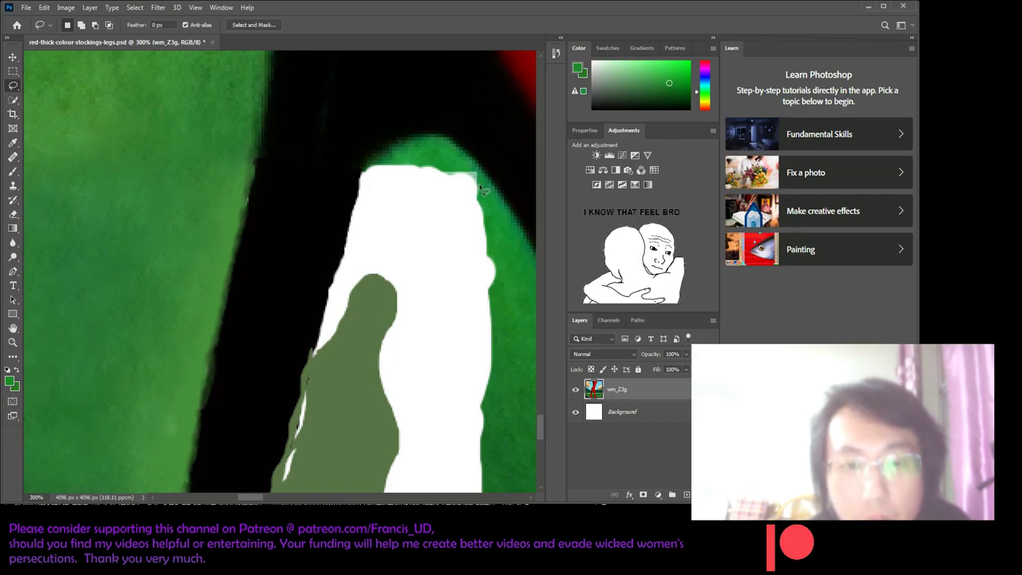
pyautogui.moveTo(465, 177); pyautogui.dragTo(431, 171)
pyautogui.hotkey('ctrl', 'd')
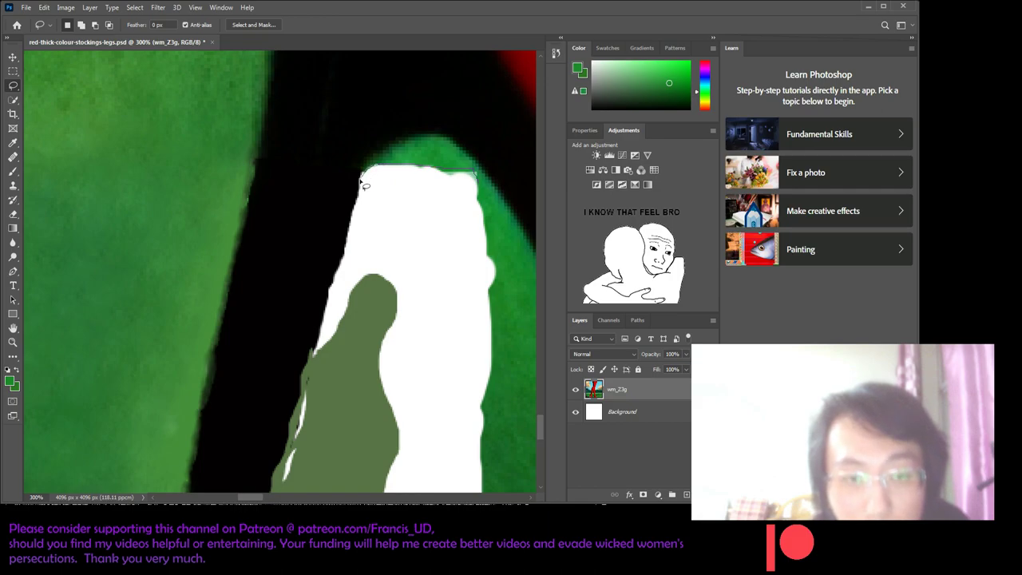
pyautogui.moveTo(364, 209); pyautogui.dragTo(489, 183)
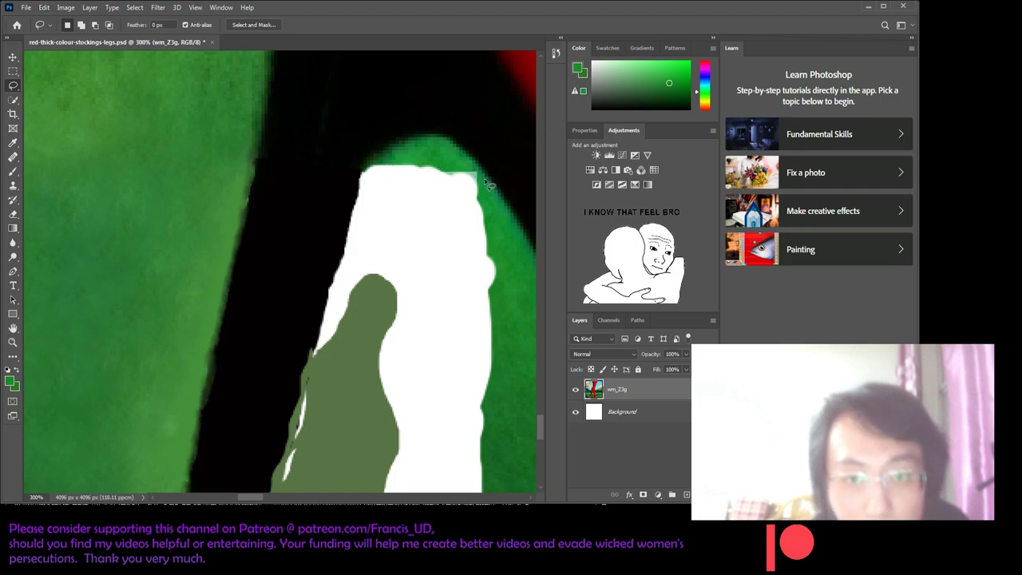
pyautogui.moveTo(489, 183); pyautogui.dragTo(377, 168)
pyautogui.hotkey('ctrl', 'BackSpace')
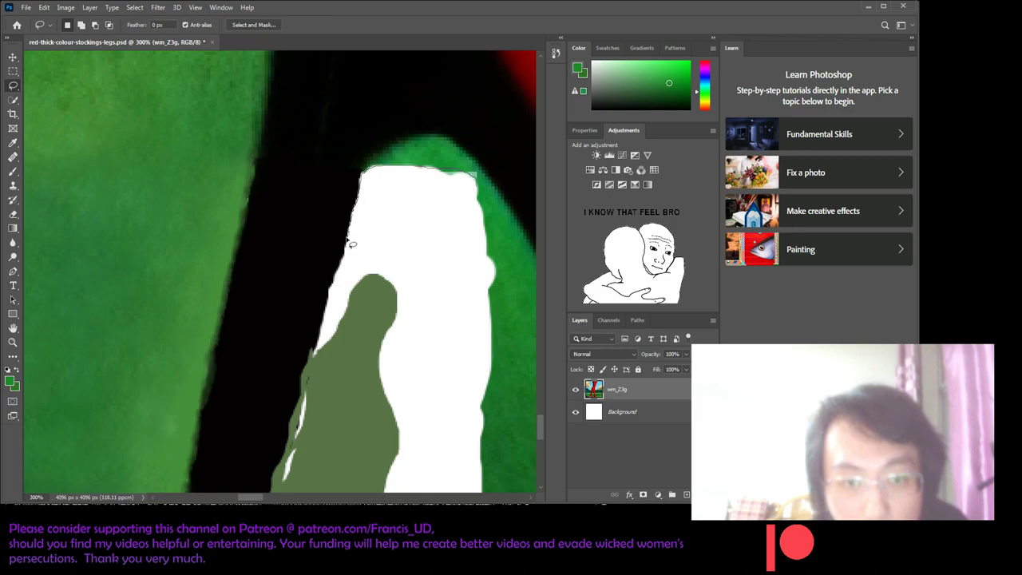
# - Outline the rest of the patch around the grey-green shape and fill it with green
pyautogui.moveTo(340, 266); pyautogui.dragTo(331, 288)
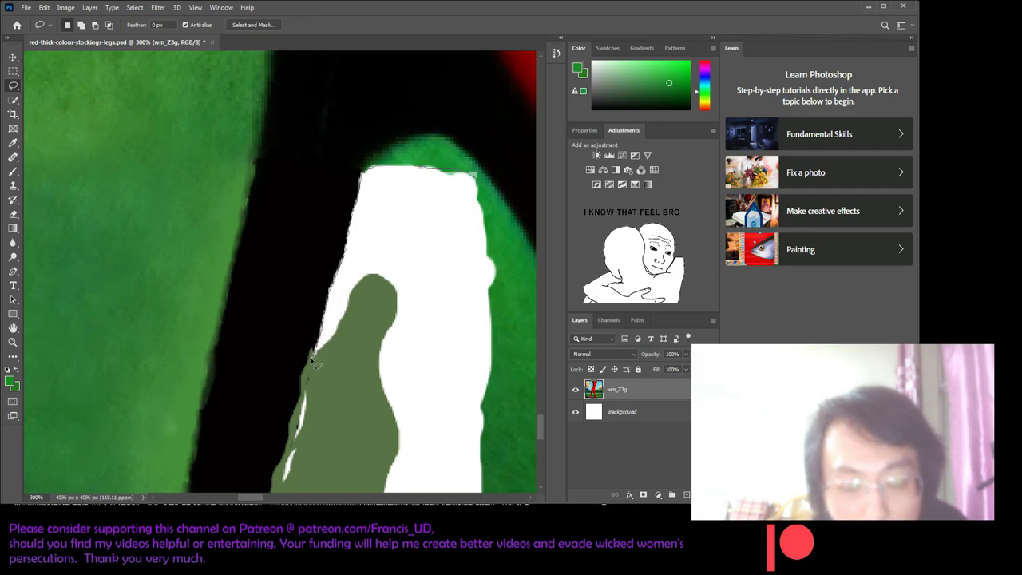
pyautogui.moveTo(349, 328)
pyautogui.mouseDown()
pyautogui.moveTo(393, 324)
pyautogui.moveTo(392, 475)
pyautogui.mouseUp()
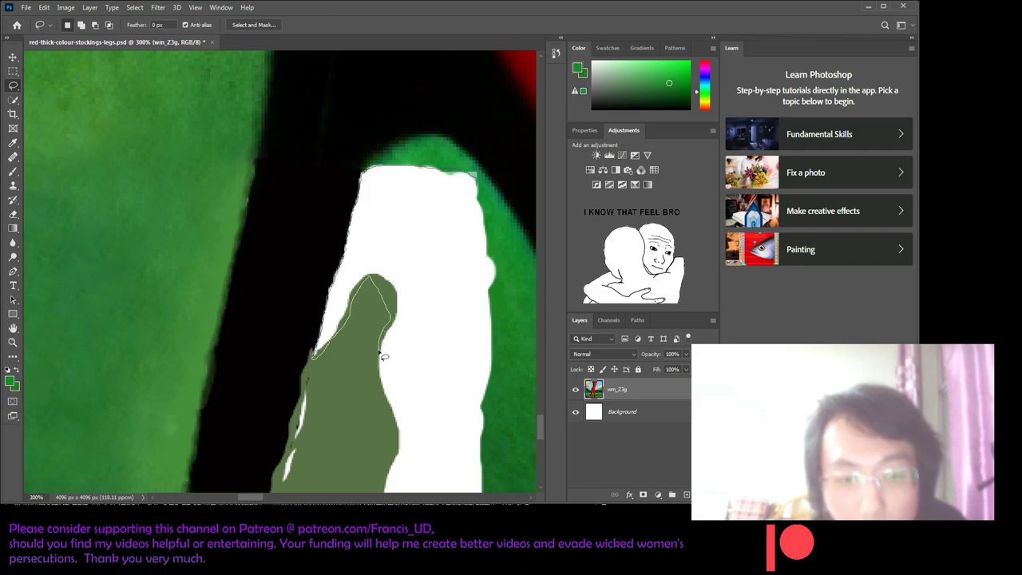
pyautogui.moveTo(393, 485)
pyautogui.mouseDown()
pyautogui.moveTo(482, 483)
pyautogui.moveTo(497, 285)
pyautogui.mouseUp()
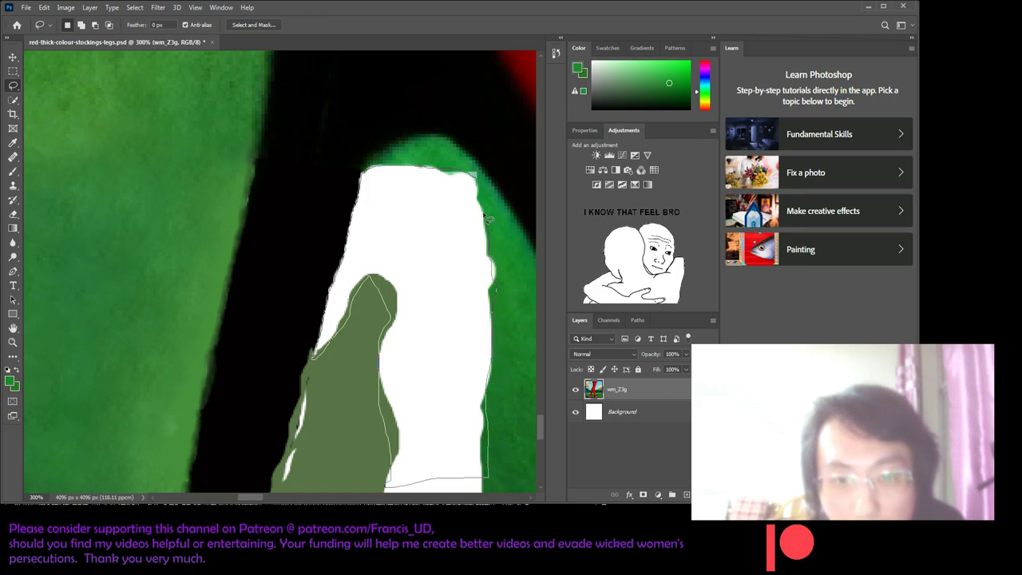
pyautogui.click(478, 185)
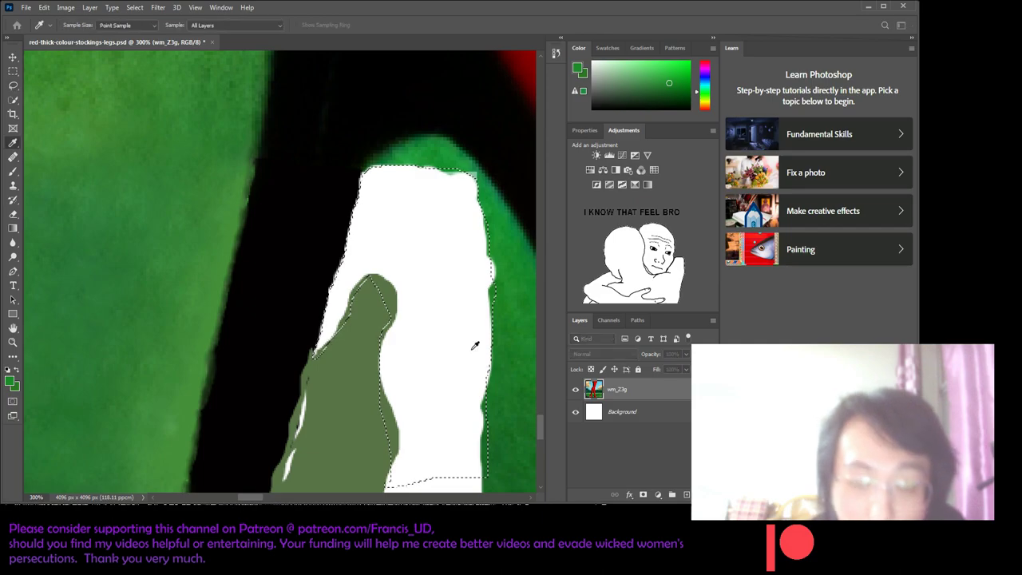
pyautogui.hotkey('shift', 'F5')
pyautogui.click(370, 144)
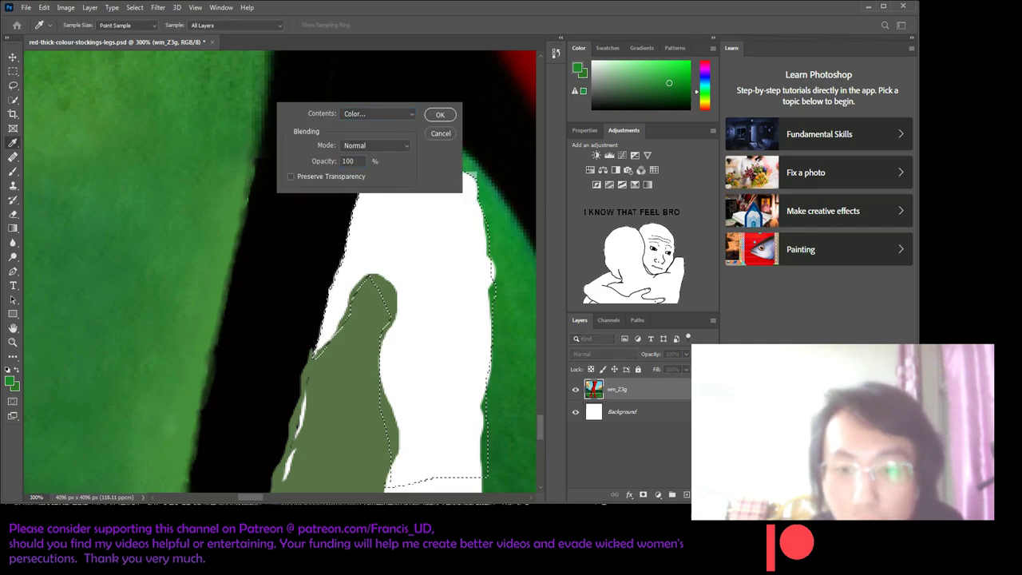
pyautogui.click(440, 115)
pyautogui.hotkey('alt', 'BackSpace')
pyautogui.hotkey('ctrl', 'd')
pyautogui.scroll(-3, 404, 288)
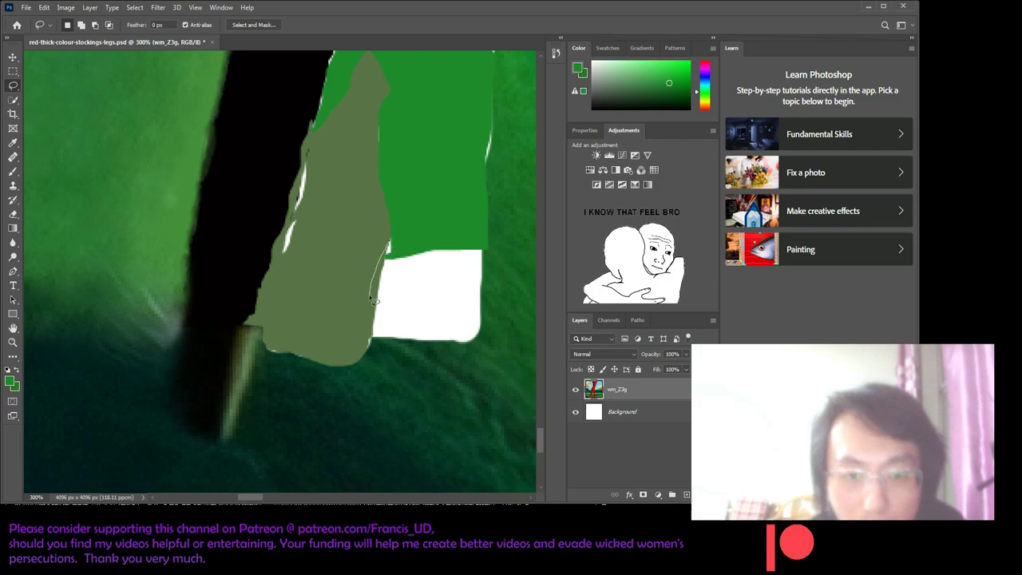
# - Lasso the leftover white strip at the bottom and fill it with foreground green
pyautogui.moveTo(454, 348); pyautogui.dragTo(489, 245)
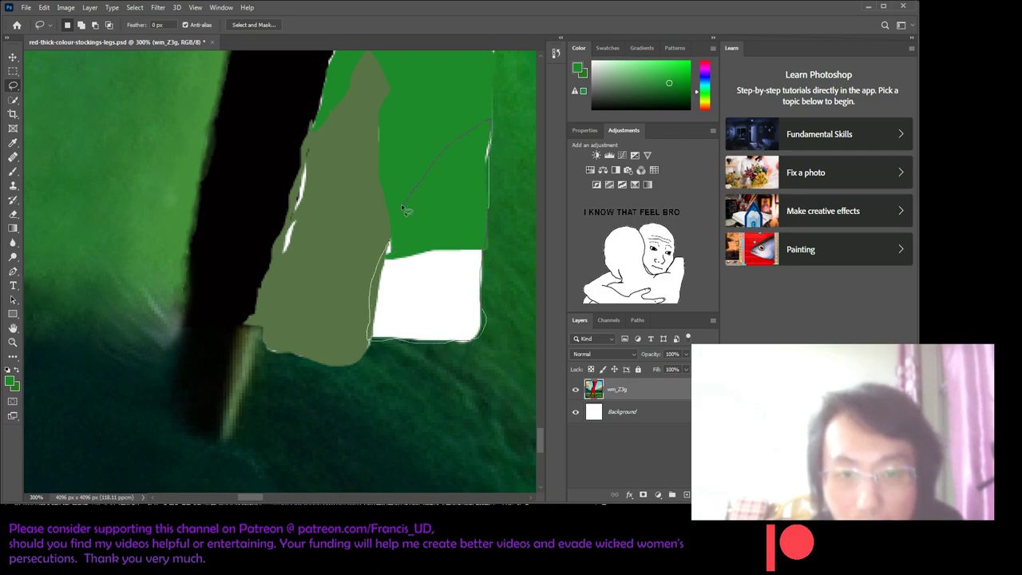
pyautogui.moveTo(381, 264); pyautogui.dragTo(382, 265)
pyautogui.hotkey('shift', 'F5')
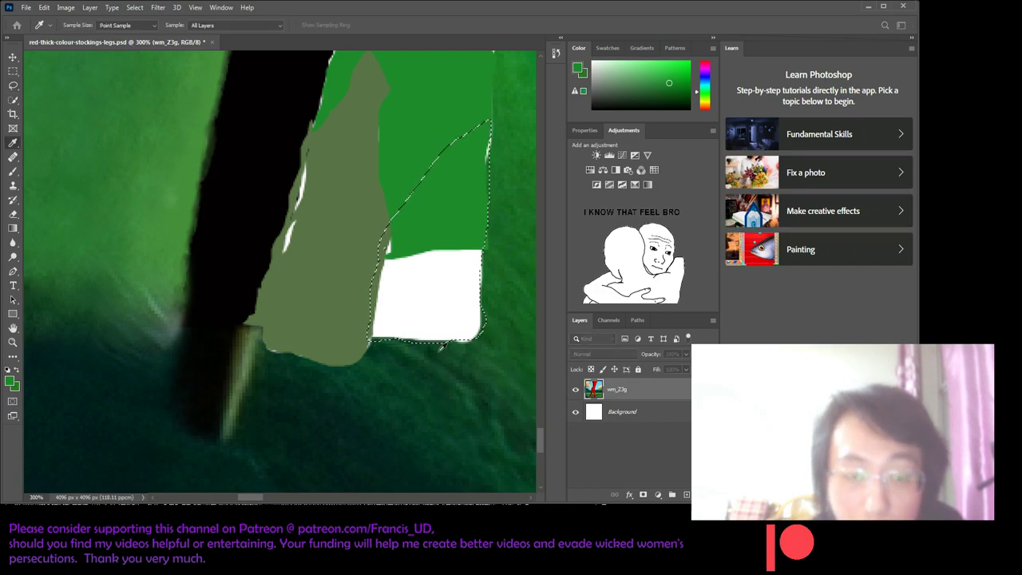
pyautogui.click(438, 113)
pyautogui.hotkey('ctrl', 'd')
pyautogui.scroll(5, 441, 286)
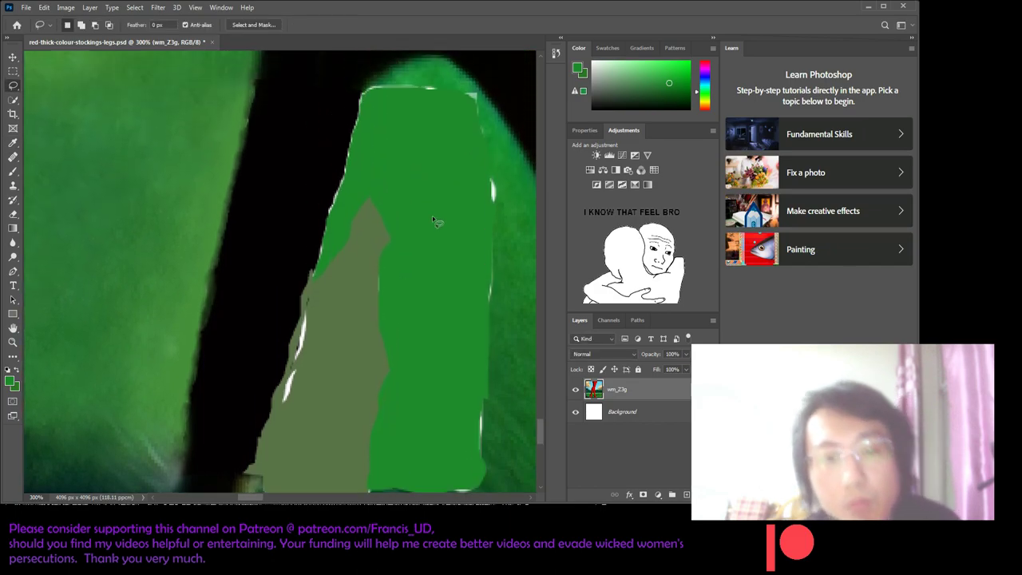
pyautogui.scroll(-2, 442, 286)
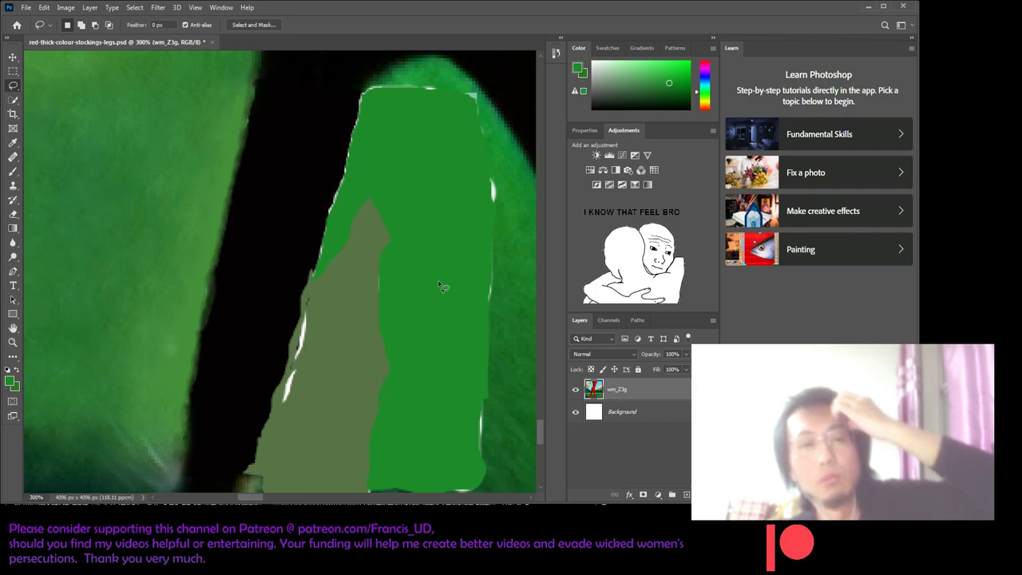
# - Enlarge the Healing Brush, try a stroke on the fill's right side, and undo it
pyautogui.click(11, 158)
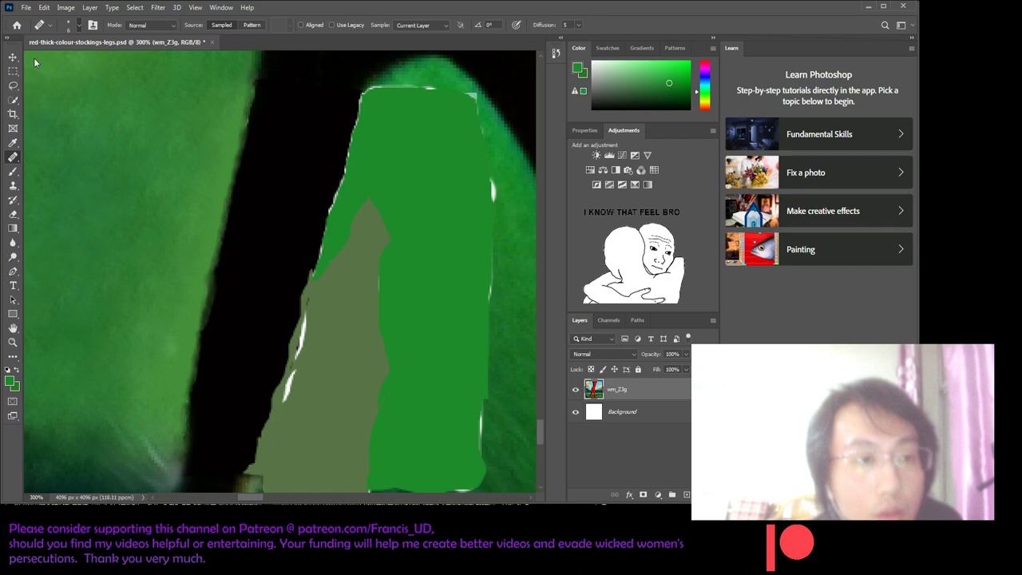
pyautogui.press(']')
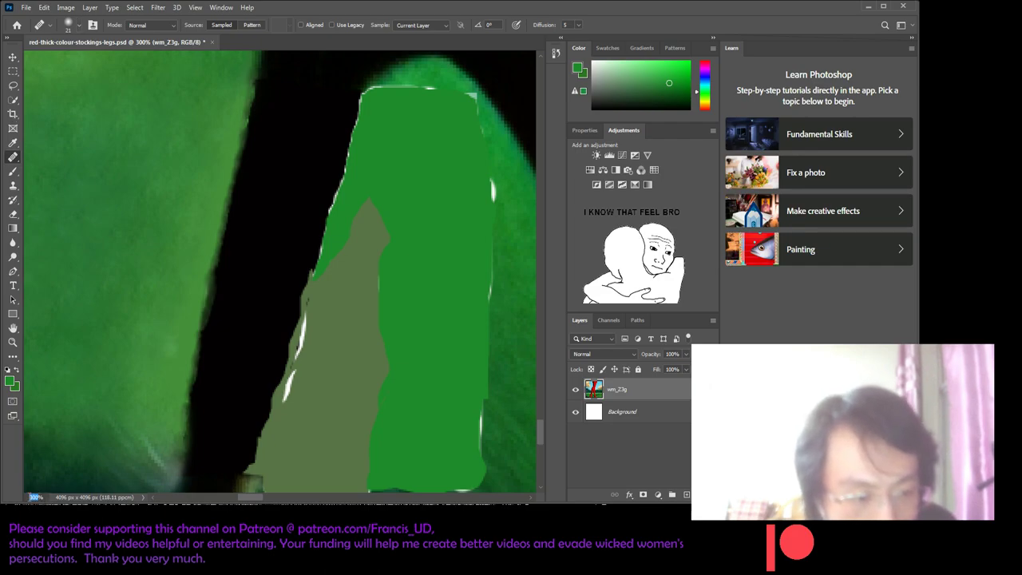
pyautogui.scroll(-1, 284, 268)
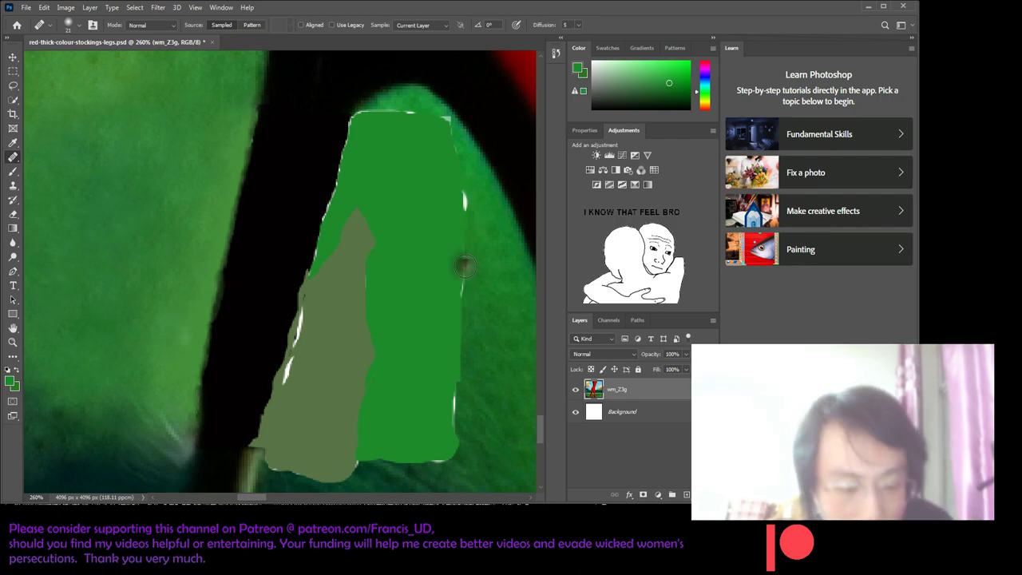
pyautogui.moveTo(455, 232); pyautogui.dragTo(448, 300)
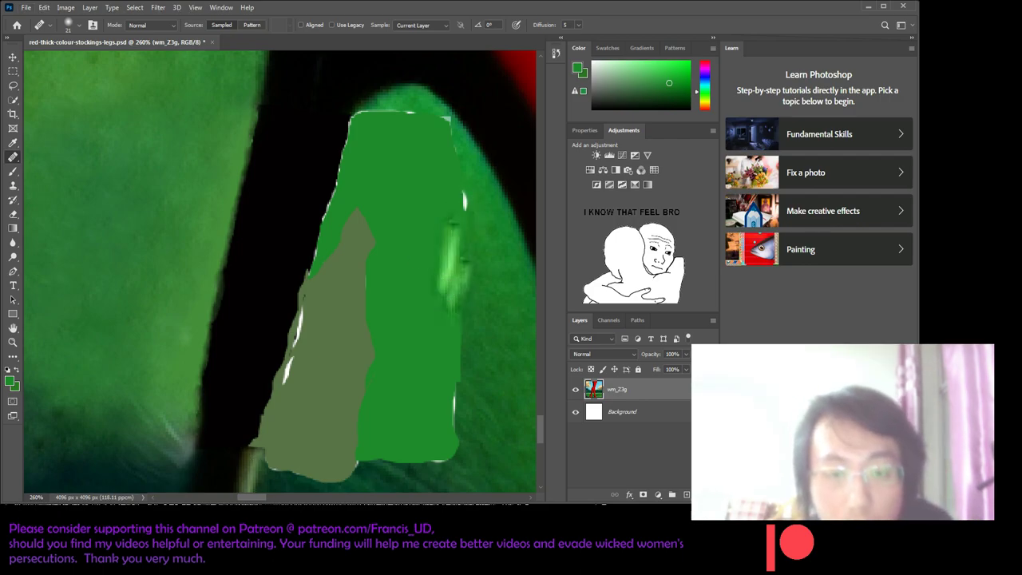
pyautogui.hotkey('ctrl', 'z')
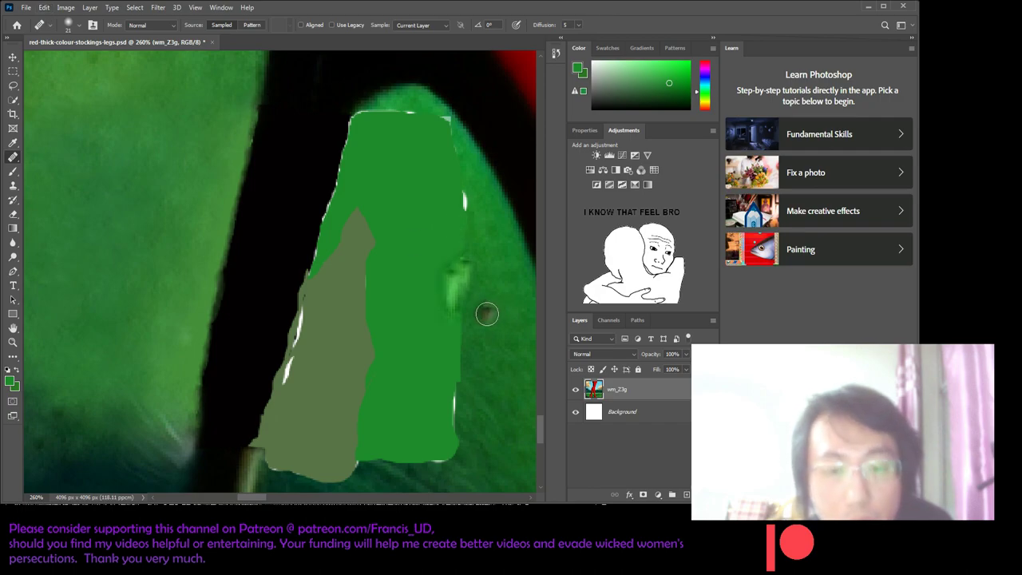
pyautogui.hotkey('ctrl', 'z')
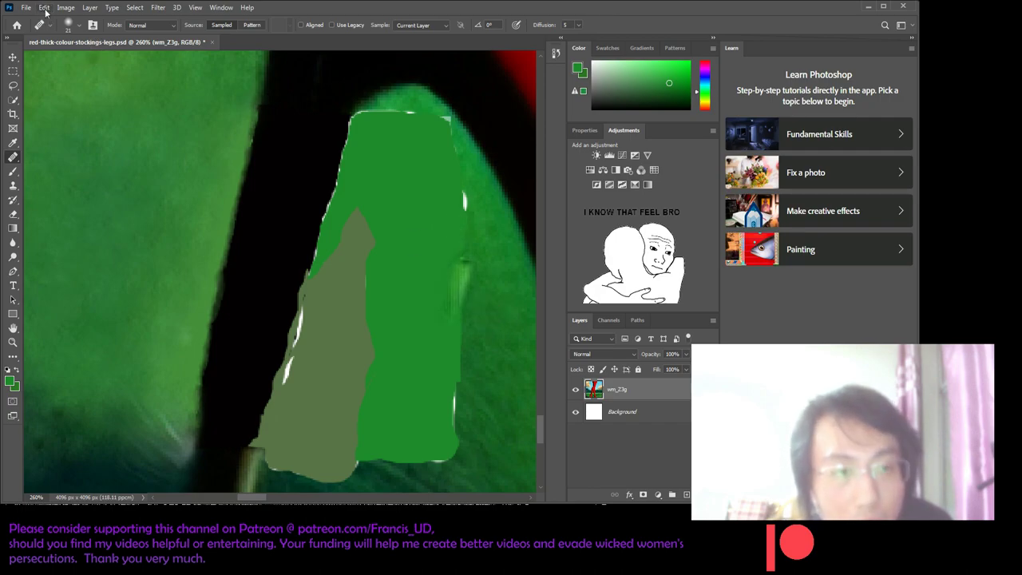
pyautogui.hotkey('ctrl', 'z')
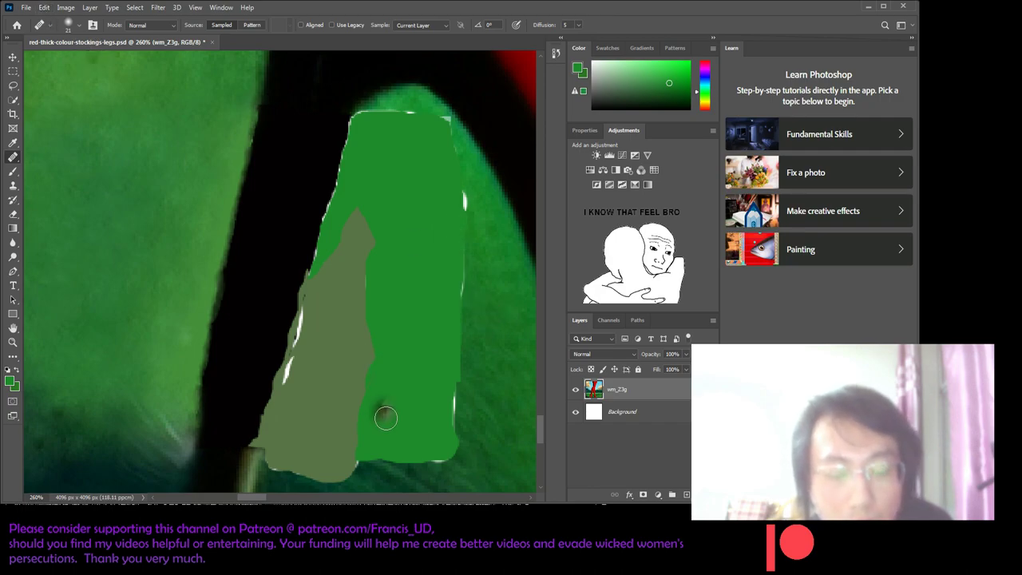
# - Heal the green fill's lower edge and right side into the stocking texture
pyautogui.moveTo(385, 449); pyautogui.dragTo(363, 478)
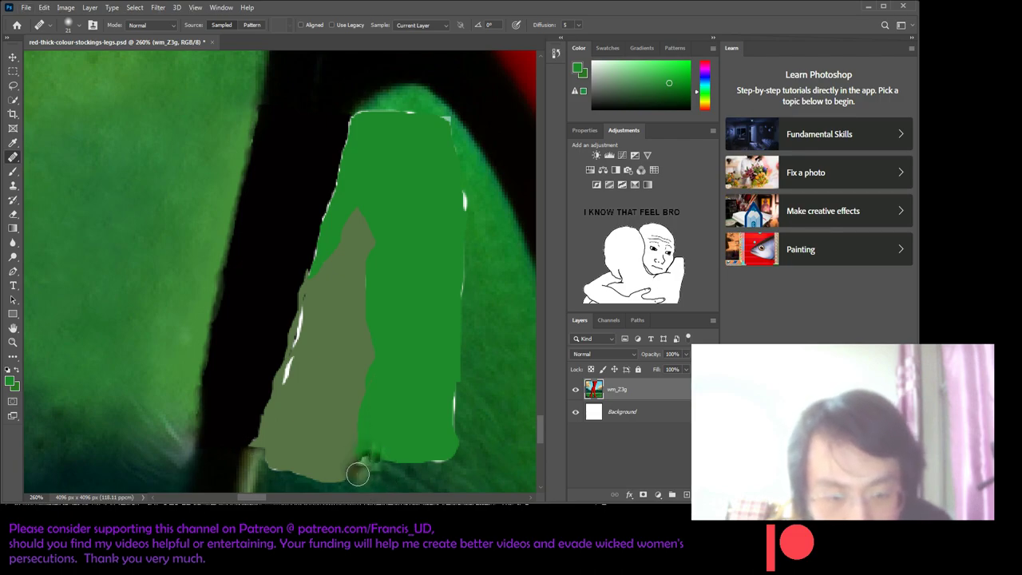
pyautogui.moveTo(364, 477)
pyautogui.mouseDown()
pyautogui.moveTo(380, 462)
pyautogui.moveTo(423, 474)
pyautogui.mouseUp()
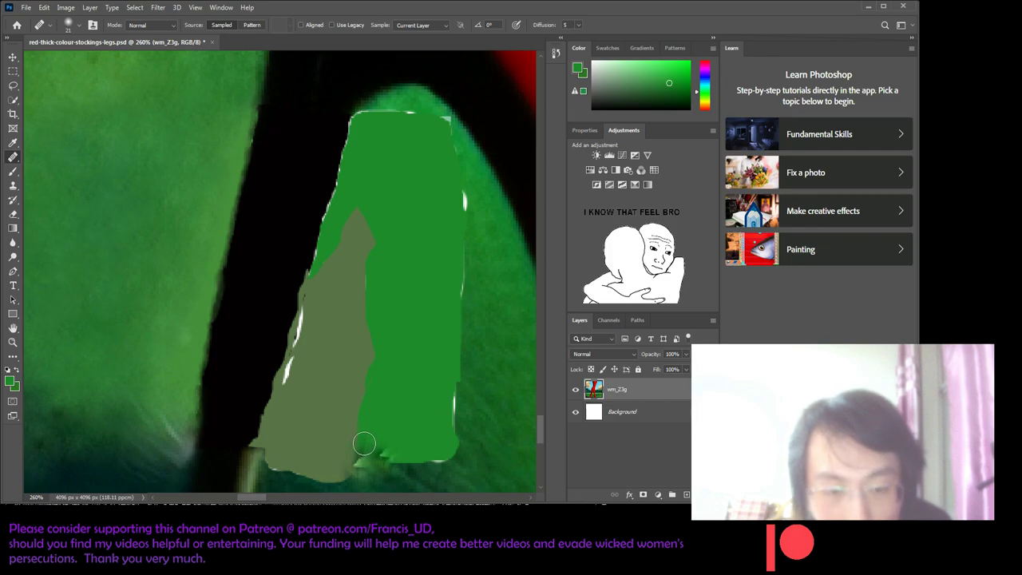
pyautogui.moveTo(424, 474); pyautogui.dragTo(394, 458)
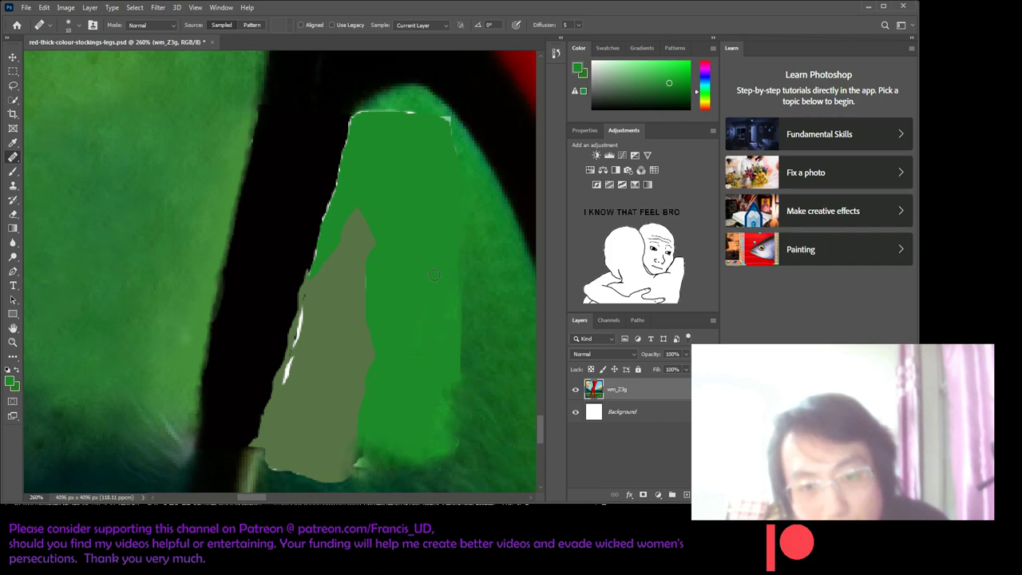
pyautogui.moveTo(454, 196); pyautogui.dragTo(450, 374)
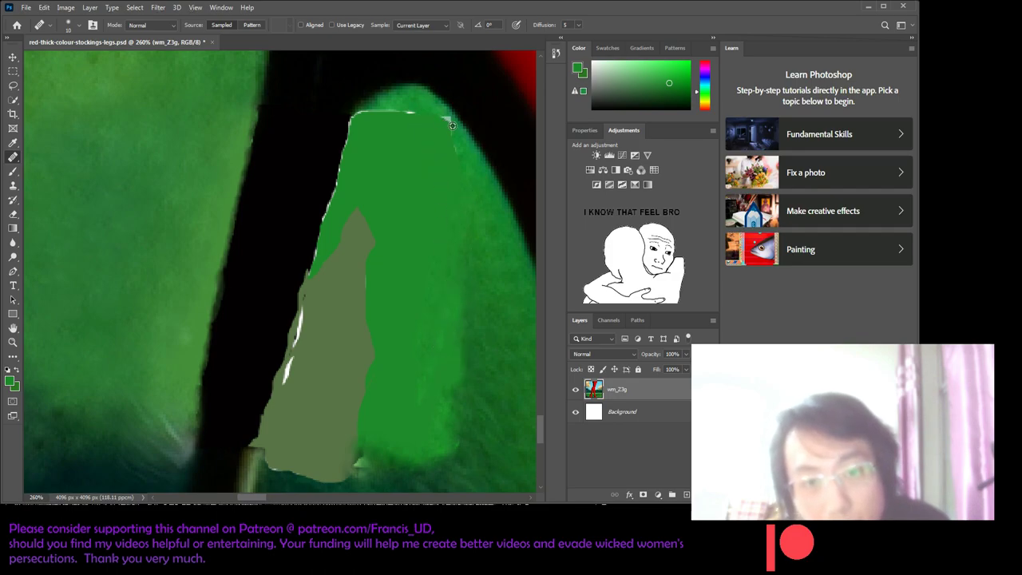
# - Heal the green fill's top edge and lower-right area into the stocking texture
pyautogui.moveTo(445, 120); pyautogui.dragTo(409, 114)
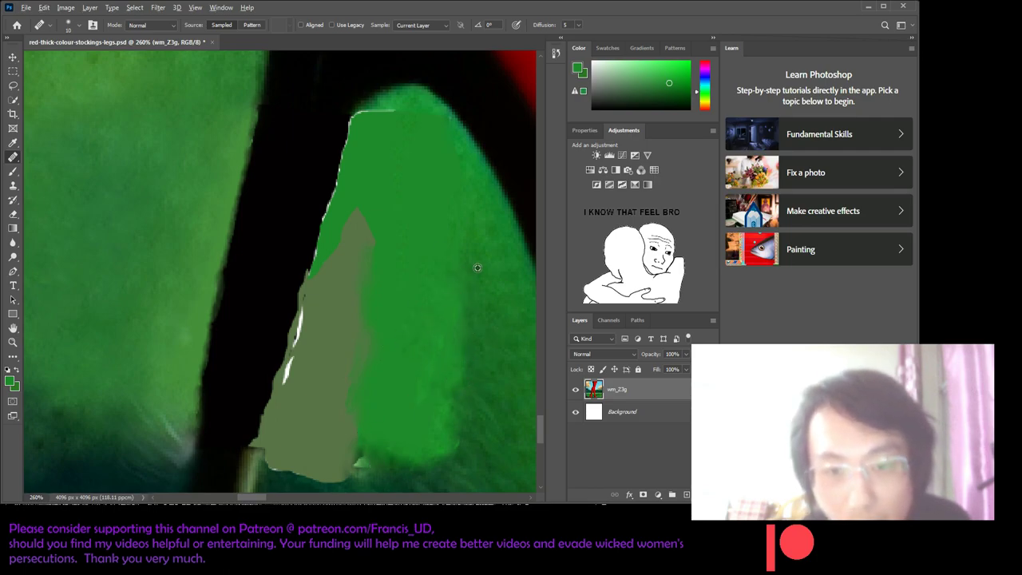
pyautogui.click(406, 332)
pyautogui.moveTo(406, 332); pyautogui.dragTo(430, 444)
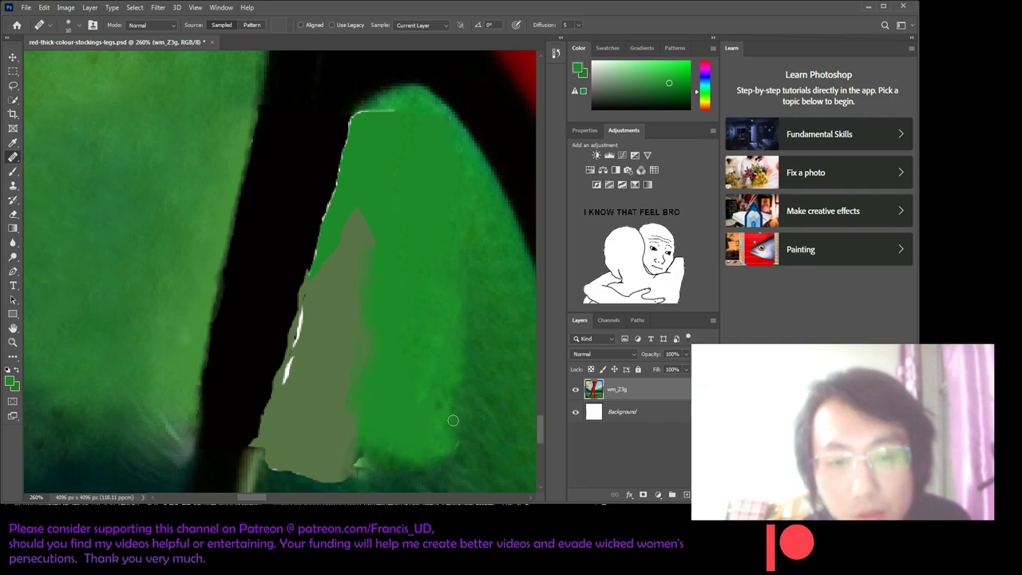
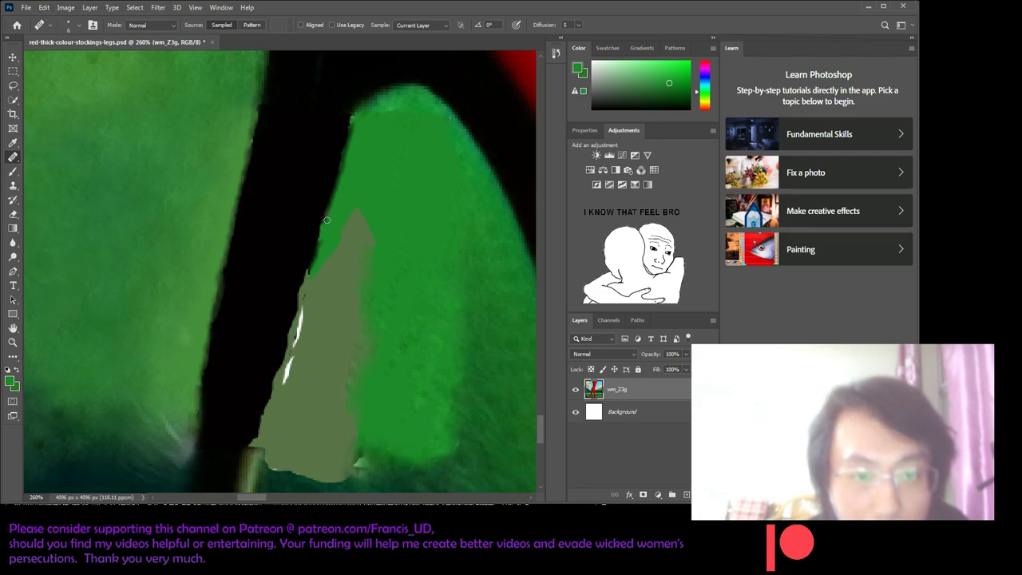
# - Heal three strokes down the black leg's edge beside the olive patch, undoing the two too-dark ones
pyautogui.moveTo(317, 240); pyautogui.dragTo(321, 229)
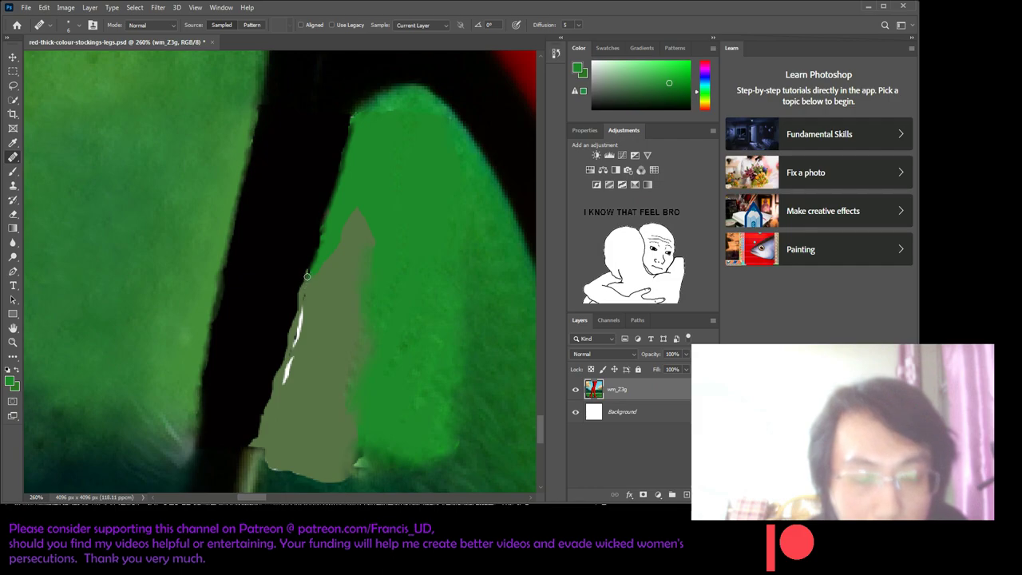
pyautogui.moveTo(303, 289); pyautogui.dragTo(299, 302)
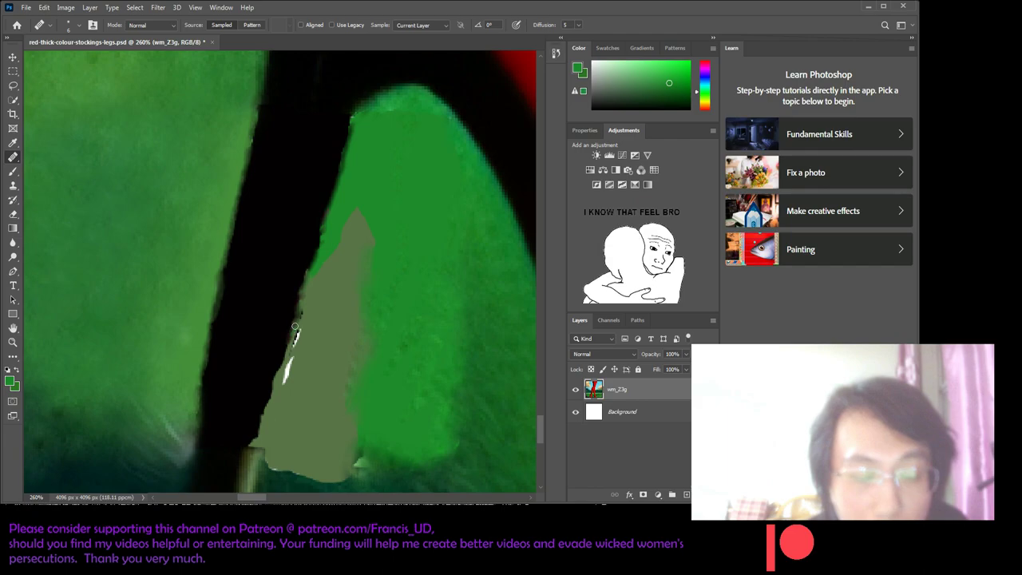
pyautogui.moveTo(289, 337); pyautogui.dragTo(278, 359)
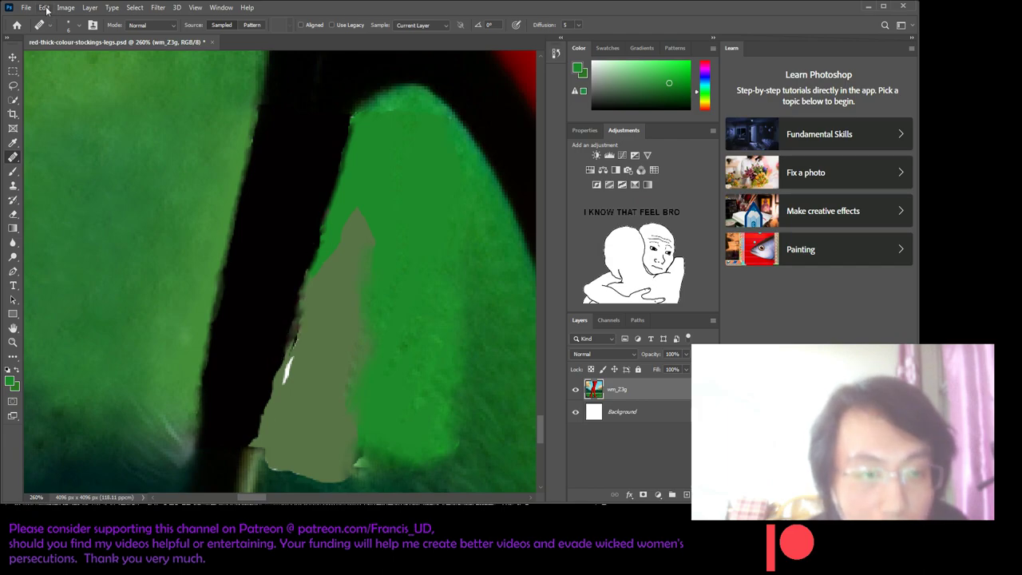
pyautogui.hotkey('ctrl', 'z')
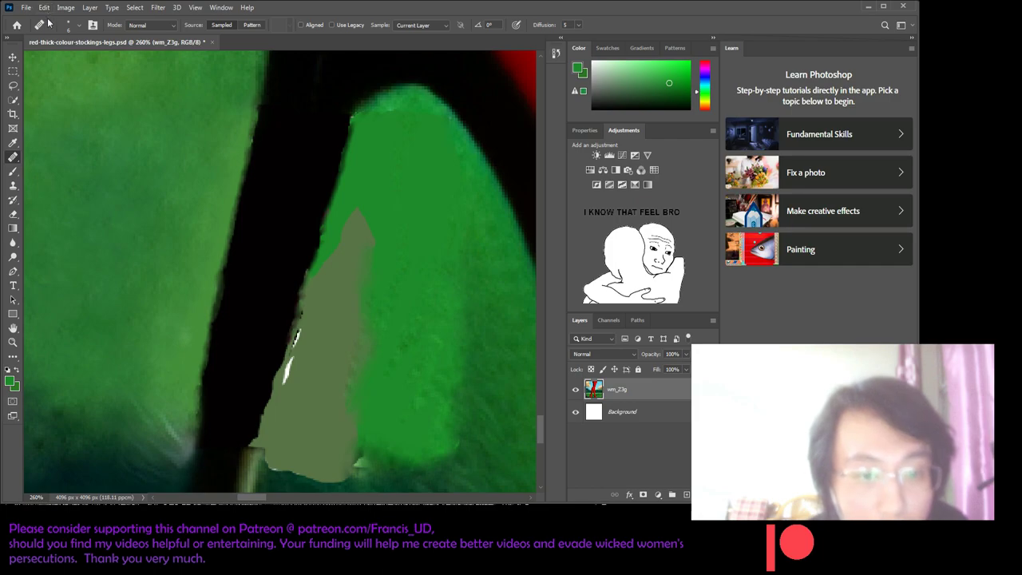
pyautogui.hotkey('ctrl', 'z')
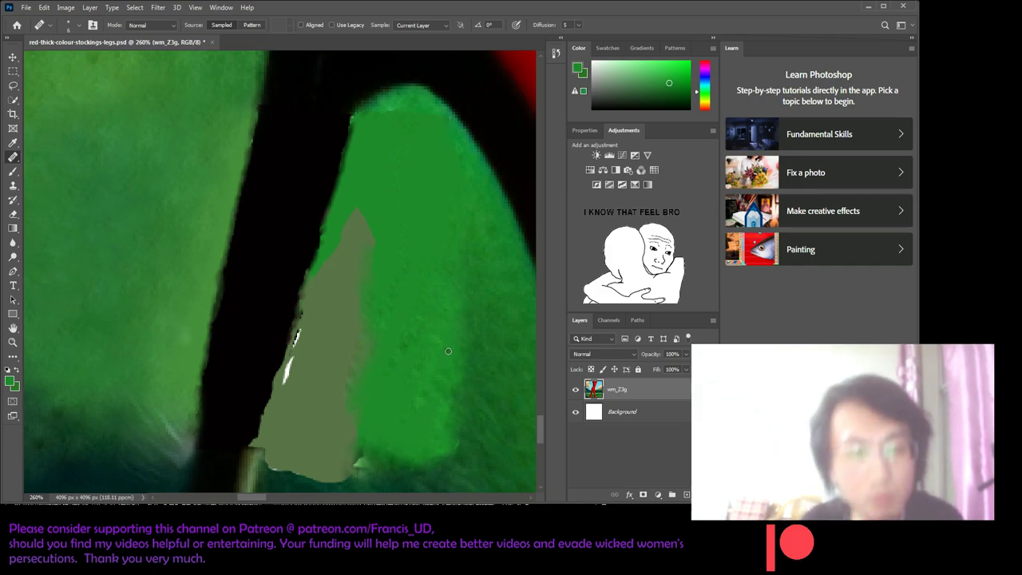
pyautogui.scroll(-2, 424, 351)
pyautogui.scroll(-1, 375, 340)
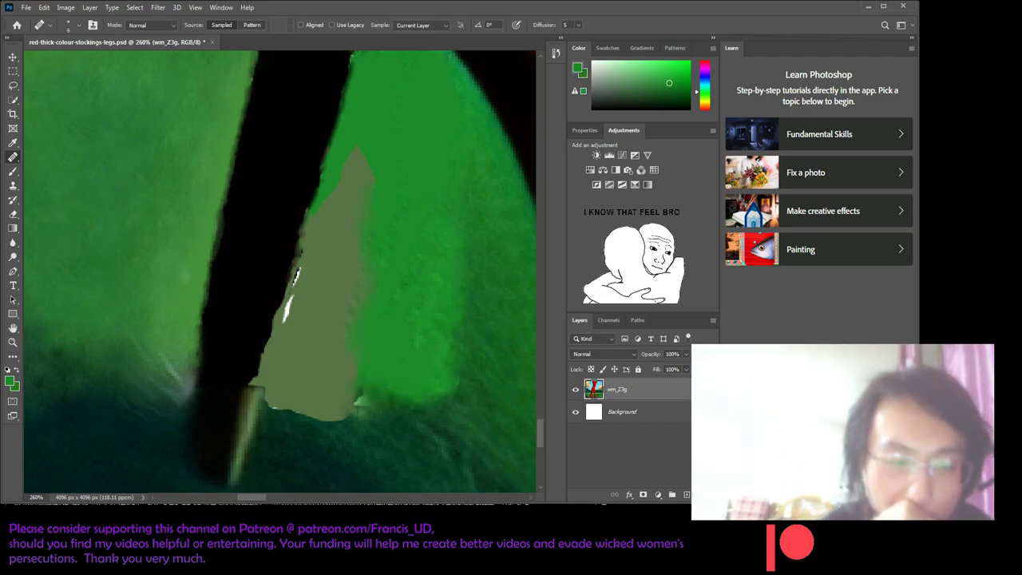
# - Stroke the olive patch's lower edge with the Healing Brush so it merges into the dark green grass
pyautogui.moveTo(287, 501); pyautogui.dragTo(261, 501)
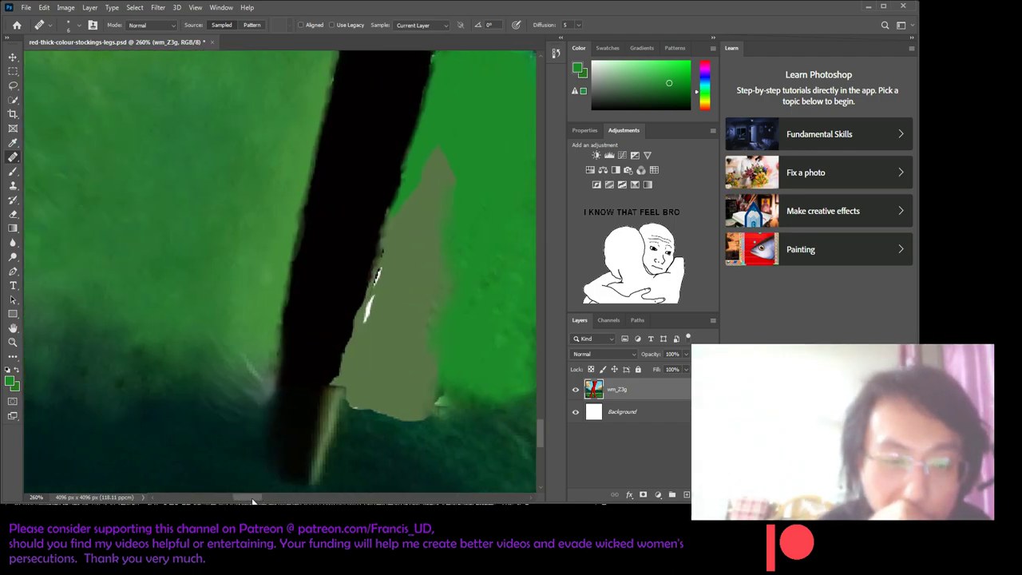
pyautogui.scroll(3, 244, 321)
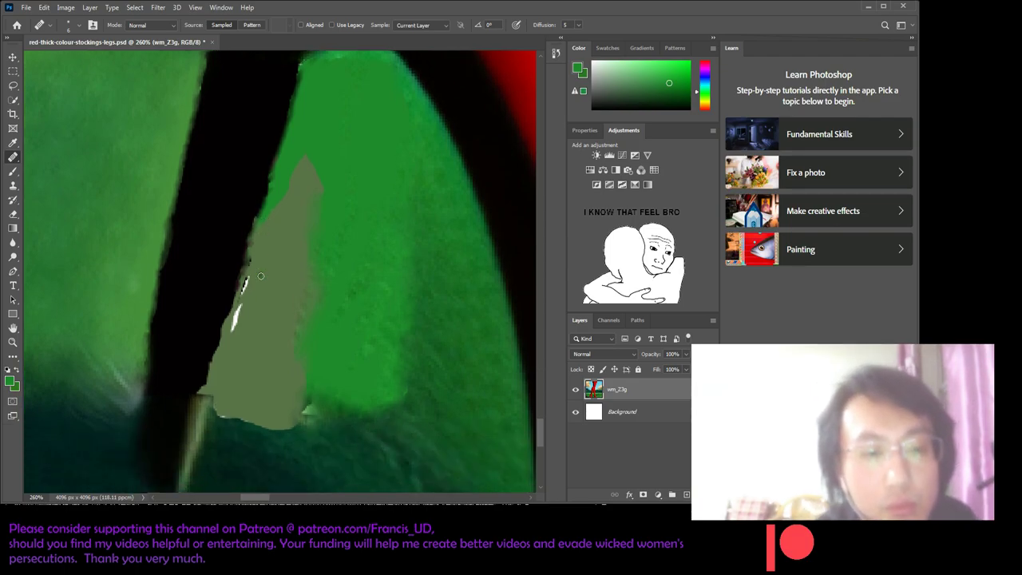
pyautogui.scroll(-2, 260, 277)
pyautogui.scroll(-2, 260, 276)
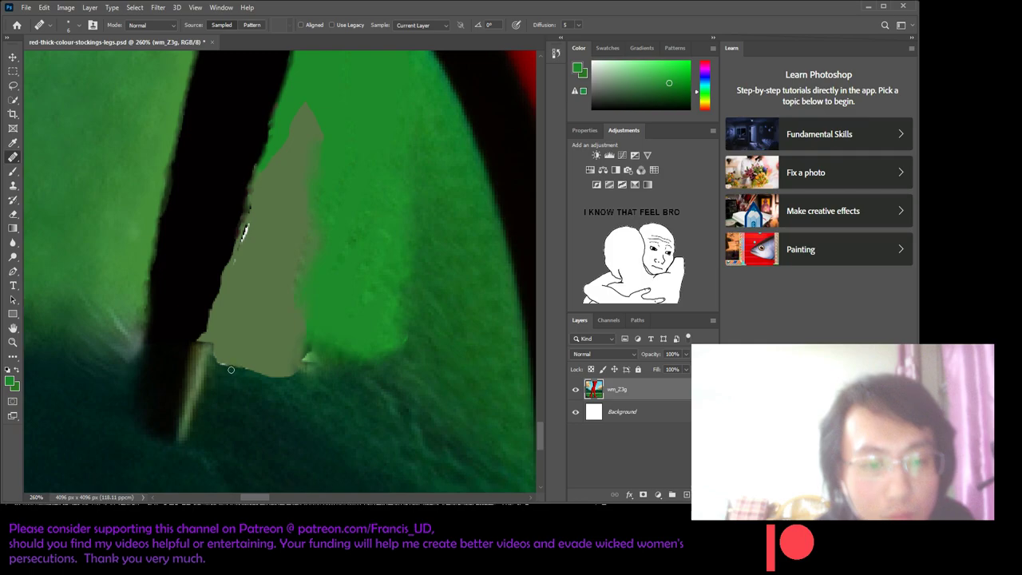
pyautogui.moveTo(223, 363); pyautogui.dragTo(288, 374)
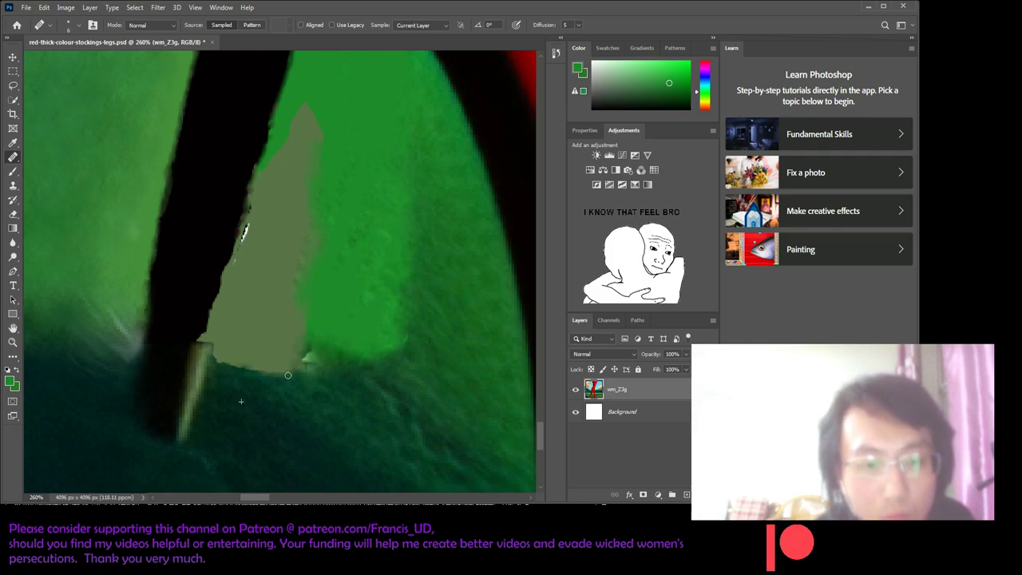
pyautogui.scroll(1, 216, 369)
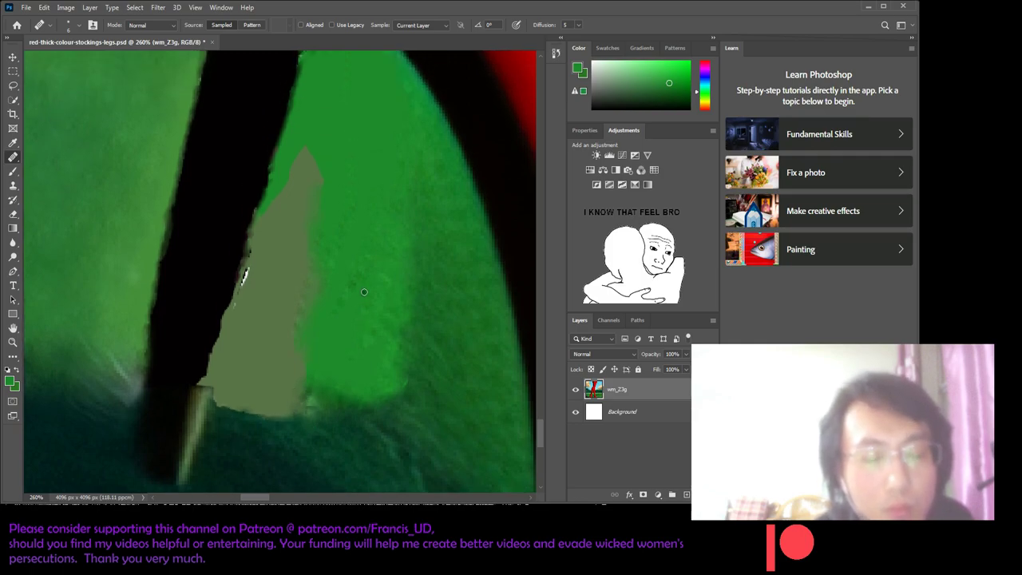
pyautogui.scroll(2, 216, 369)
pyautogui.scroll(1, 215, 369)
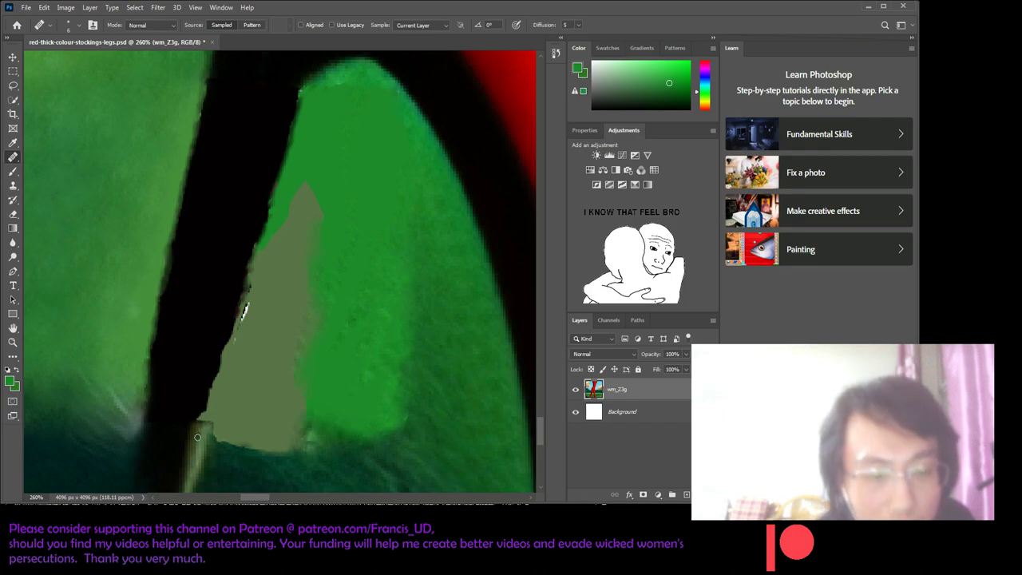
pyautogui.scroll(-1, 197, 437)
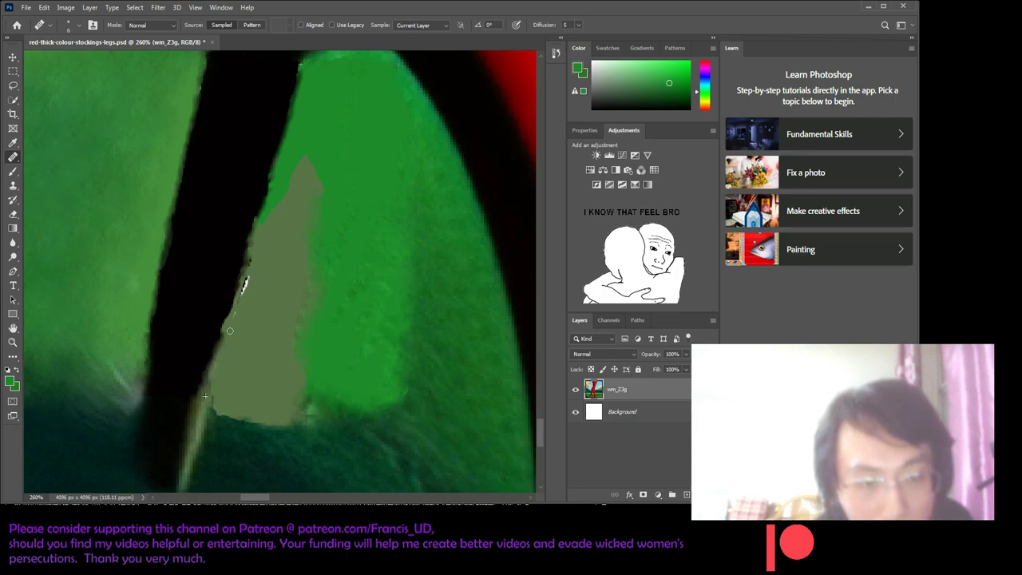
# - Heal the olive patch's bottom, save with Ctrl+S, then heal the white specks at the leg edge
pyautogui.moveTo(224, 328); pyautogui.dragTo(226, 320)
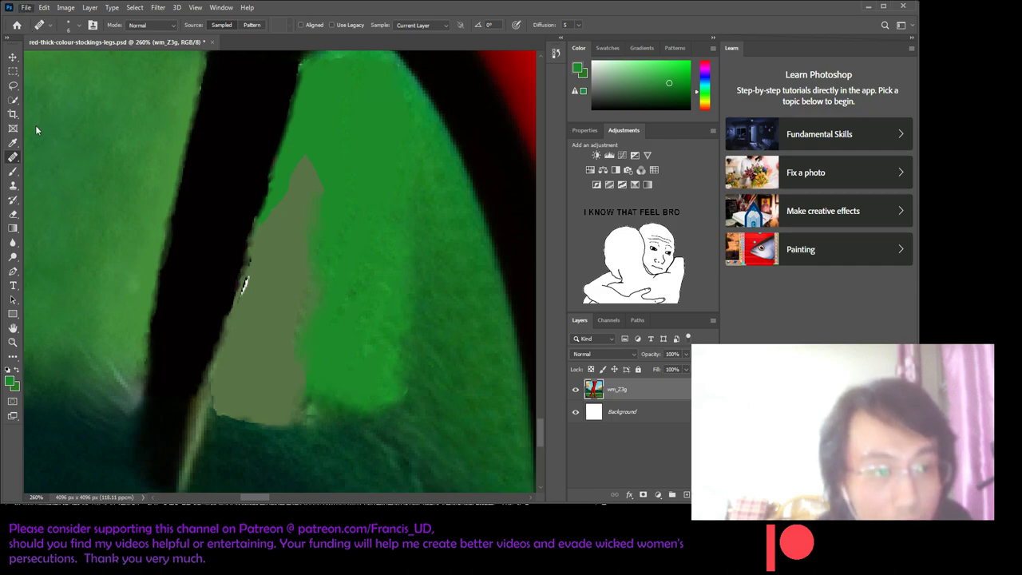
pyautogui.hotkey('ctrl', 's')
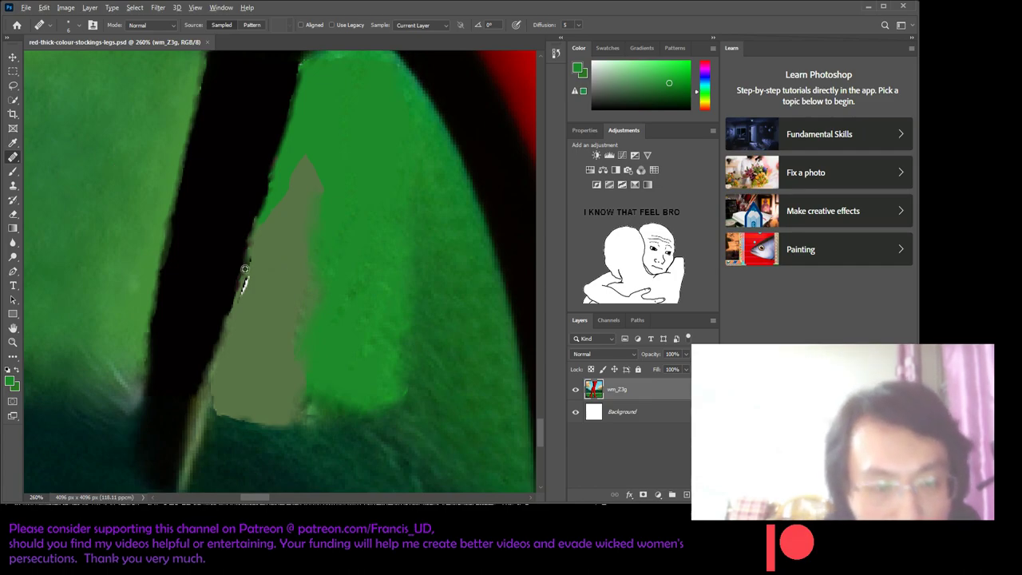
pyautogui.moveTo(241, 288); pyautogui.dragTo(244, 283)
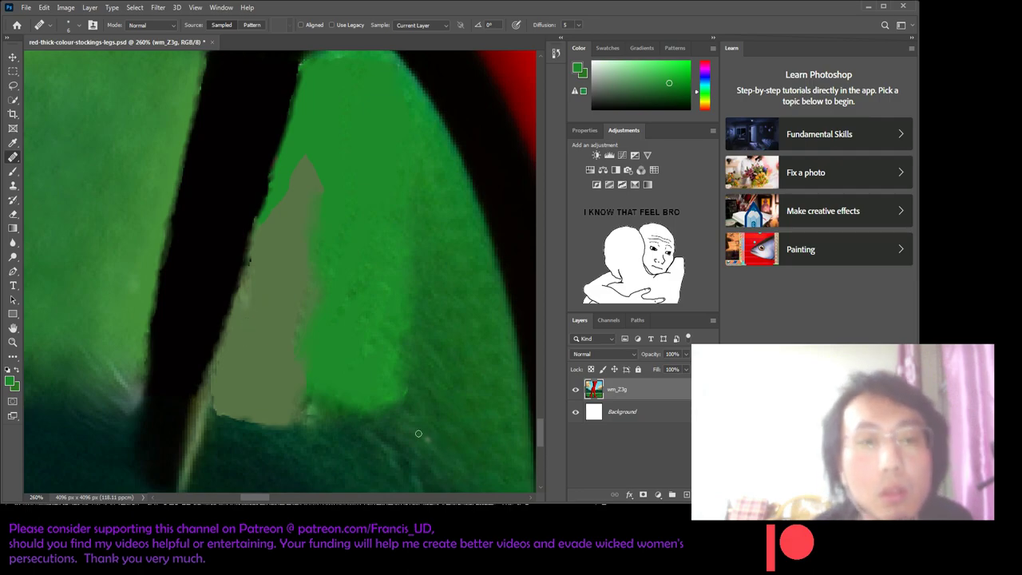
pyautogui.scroll(3, 303, 319)
pyautogui.scroll(2, 337, 341)
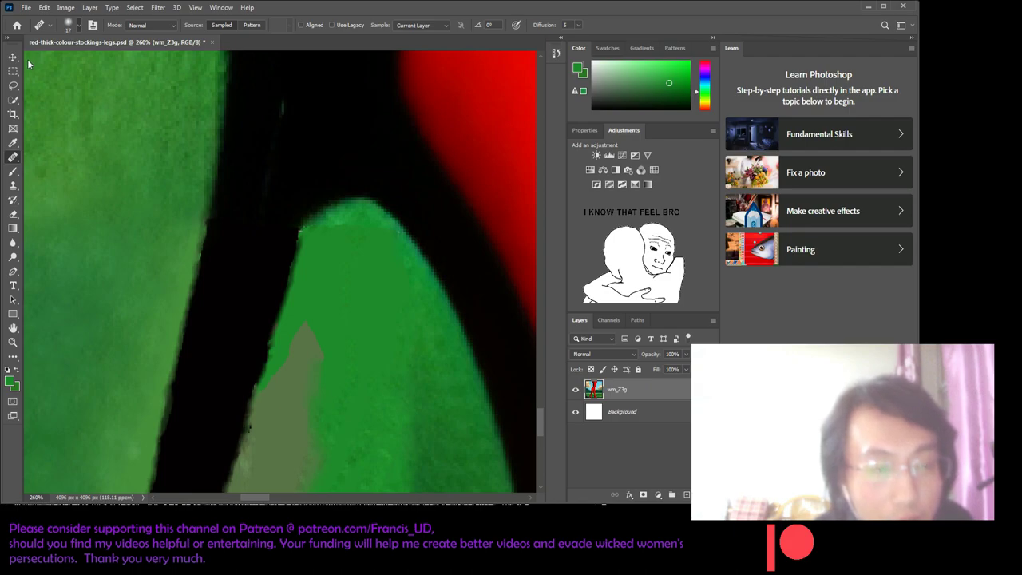
# - With a smaller brush and a green sample source, heal the olive patch's top and lower edges
pyautogui.press('[')
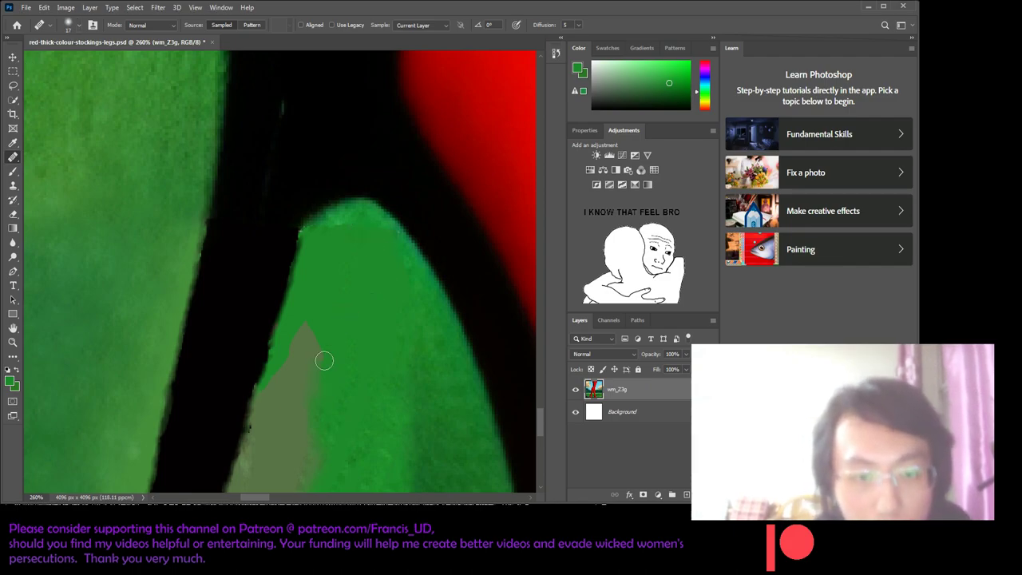
pyautogui.keyDown('alt'); pyautogui.click(427, 406); pyautogui.keyUp('alt')
pyautogui.moveTo(337, 225)
pyautogui.mouseDown()
pyautogui.moveTo(320, 252)
pyautogui.moveTo(308, 233)
pyautogui.mouseUp()
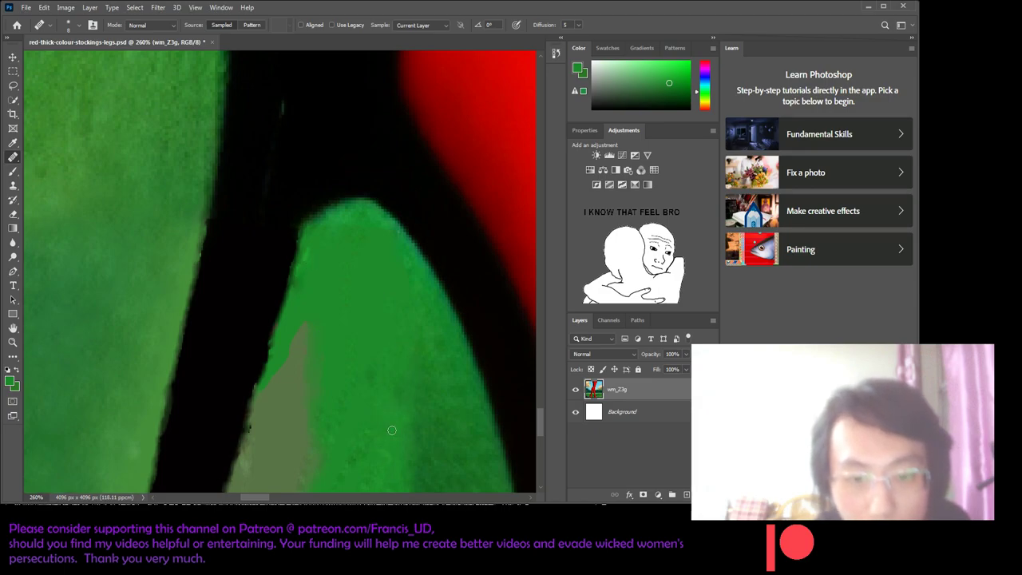
pyautogui.scroll(-1, 392, 430)
pyautogui.scroll(-4, 271, 361)
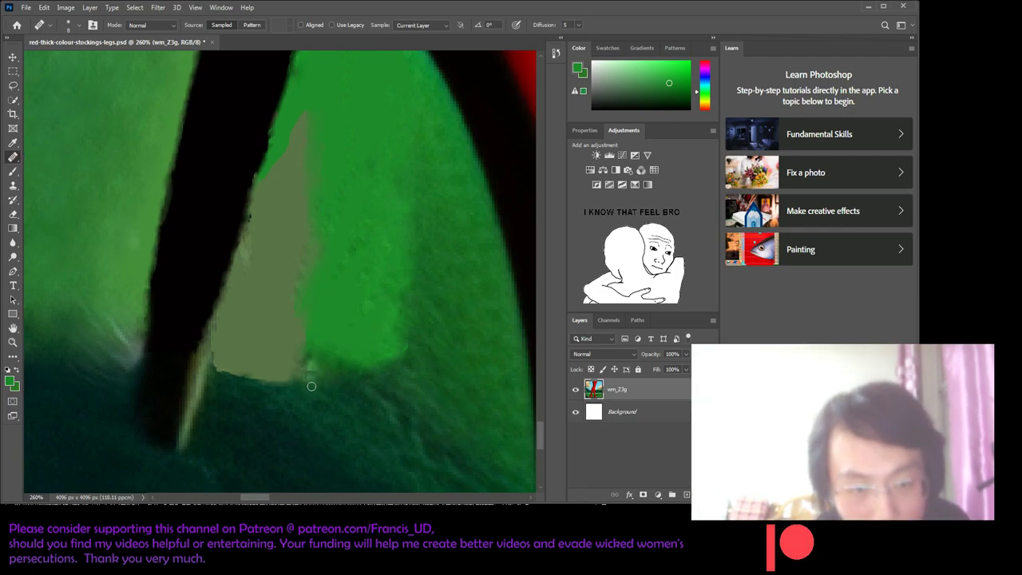
pyautogui.moveTo(264, 283)
pyautogui.mouseDown()
pyautogui.moveTo(320, 354)
pyautogui.moveTo(293, 214)
pyautogui.moveTo(292, 364)
pyautogui.moveTo(297, 289)
pyautogui.mouseUp()
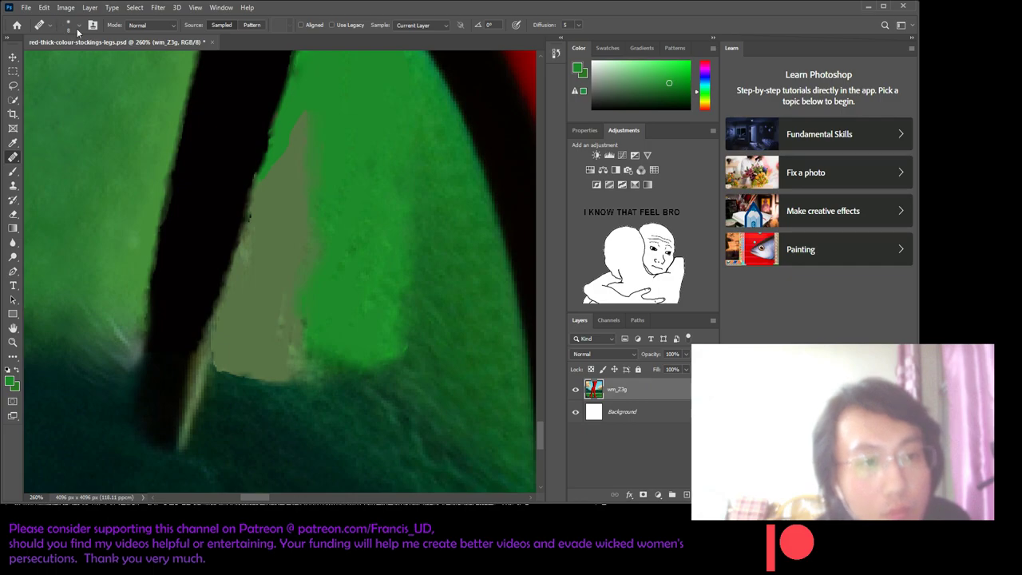
pyautogui.press(']')
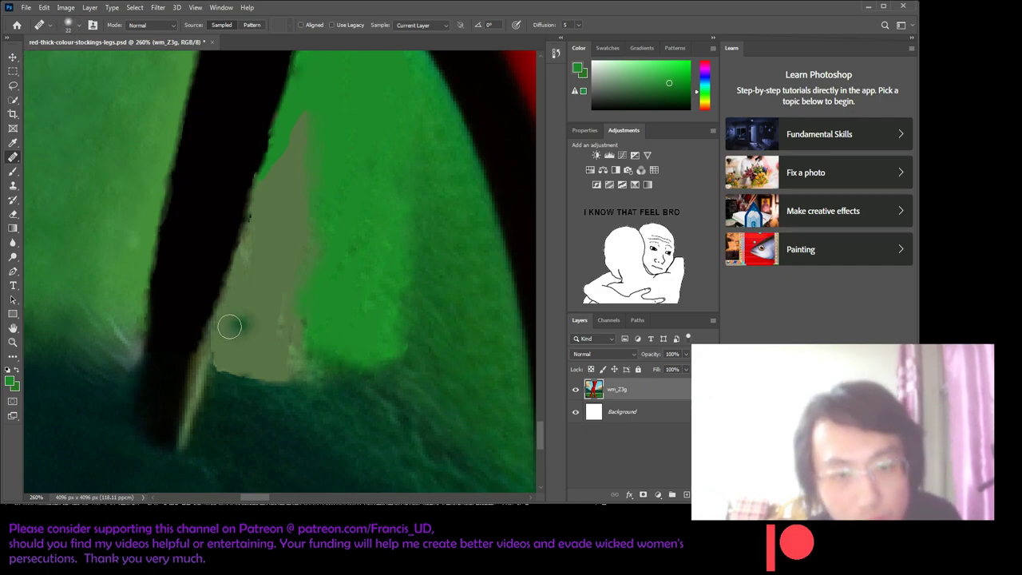
# - Set the view magnification to 166%
pyautogui.click(36, 497)
pyautogui.write('1')
pyautogui.write('66')
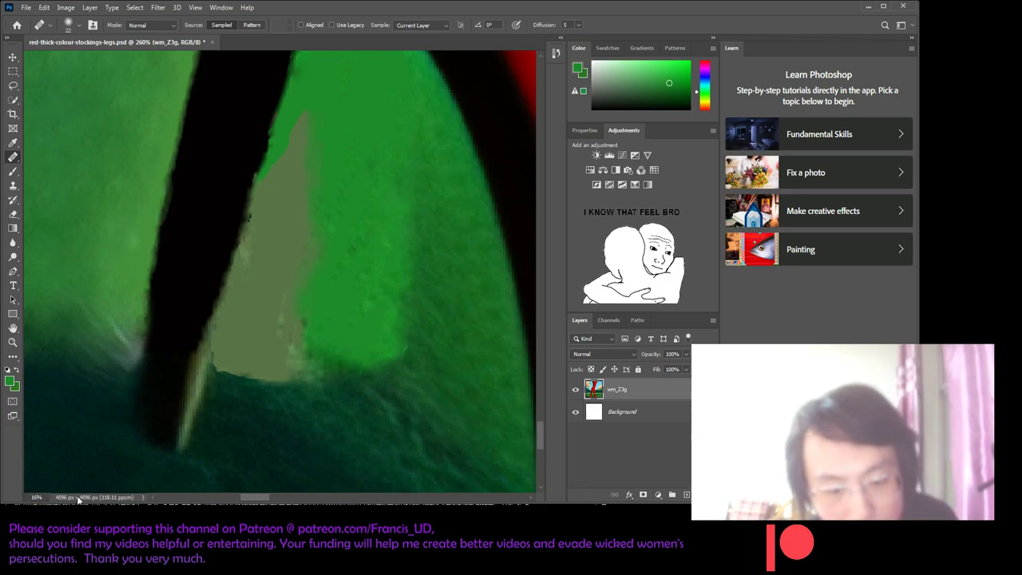
pyautogui.press('Return')
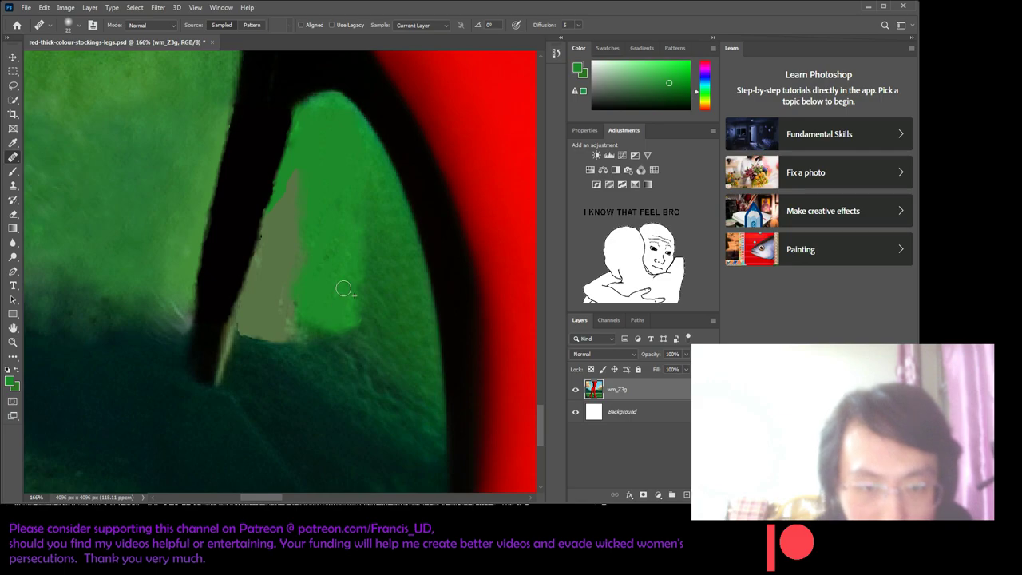
# - Scrub repeated healing strokes over the pale patch's upper, lower and bottom areas until it matches the green
pyautogui.moveTo(321, 332)
pyautogui.mouseDown()
pyautogui.moveTo(292, 340)
pyautogui.moveTo(292, 358)
pyautogui.mouseUp()
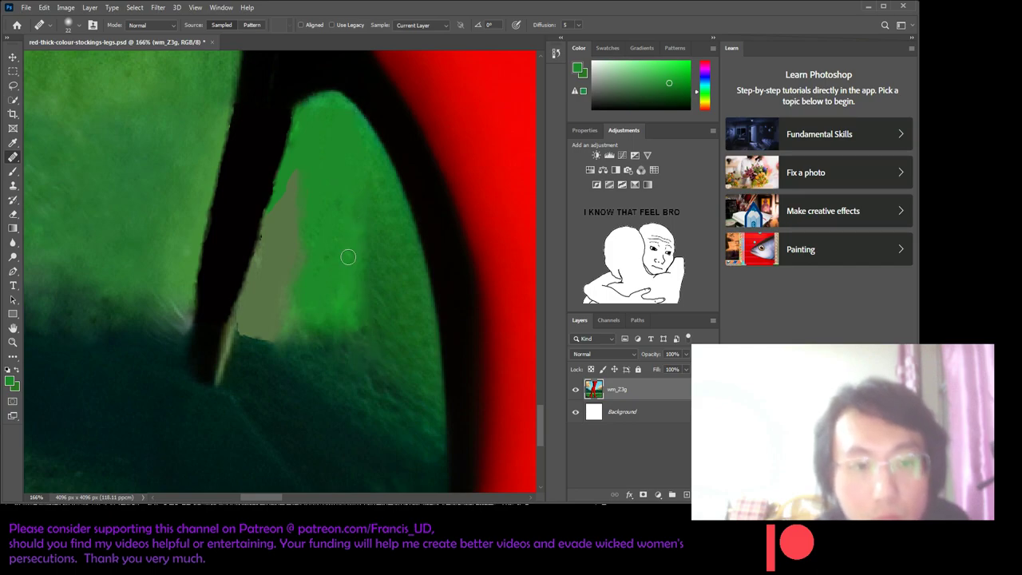
pyautogui.moveTo(298, 229); pyautogui.dragTo(285, 192)
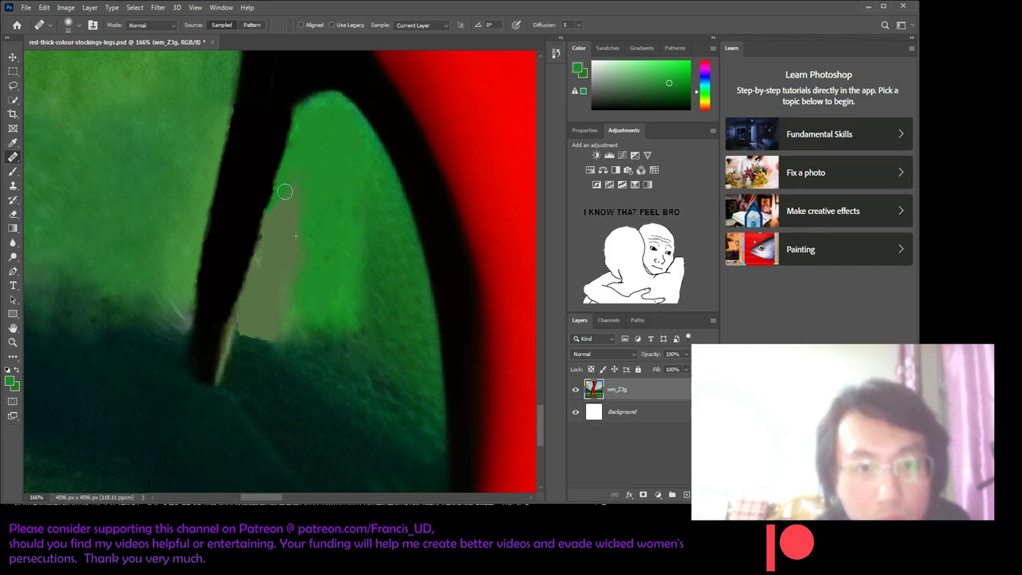
pyautogui.moveTo(289, 245)
pyautogui.mouseDown()
pyautogui.moveTo(299, 223)
pyautogui.moveTo(291, 273)
pyautogui.mouseUp()
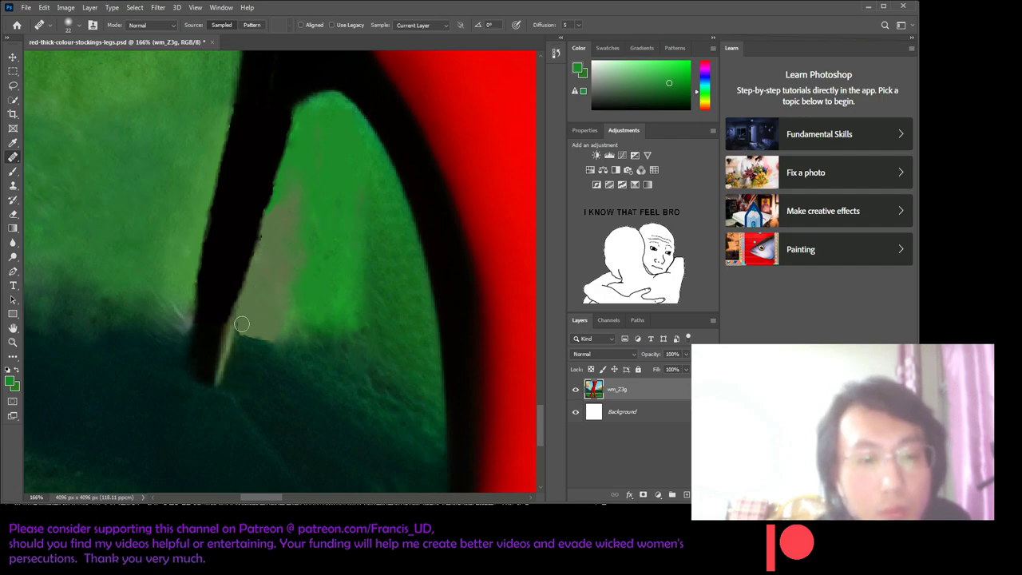
pyautogui.moveTo(229, 343)
pyautogui.mouseDown()
pyautogui.moveTo(269, 340)
pyautogui.moveTo(292, 250)
pyautogui.mouseUp()
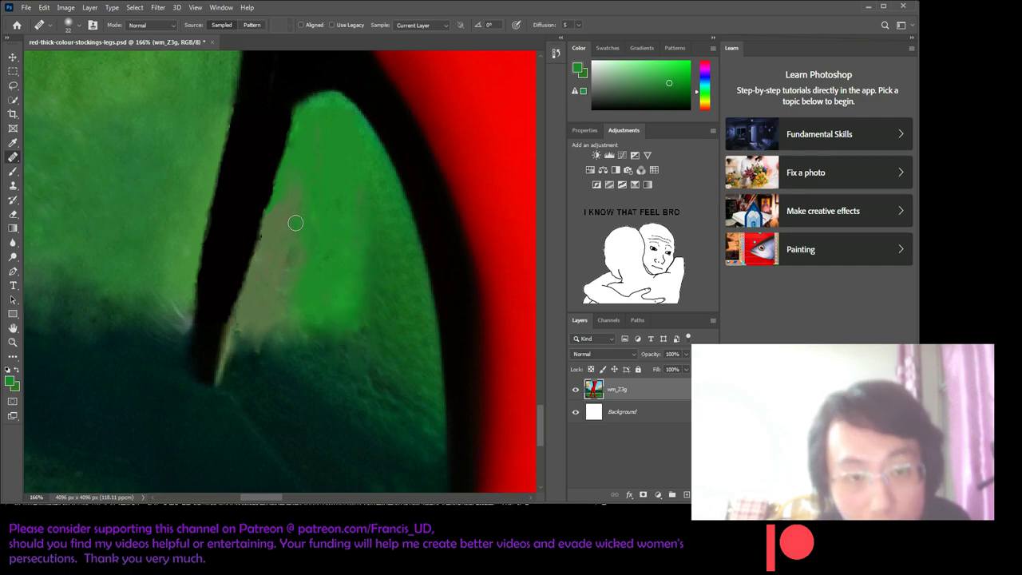
pyautogui.moveTo(266, 338); pyautogui.dragTo(267, 324)
pyautogui.moveTo(306, 237); pyautogui.dragTo(294, 303)
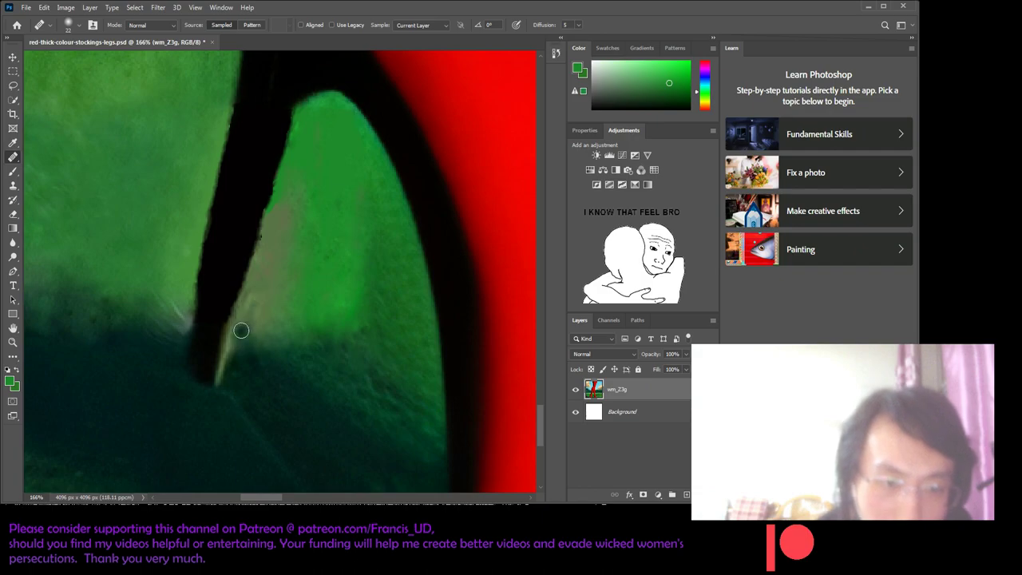
pyautogui.click(255, 322)
pyautogui.moveTo(254, 322)
pyautogui.mouseDown()
pyautogui.moveTo(306, 314)
pyautogui.moveTo(340, 290)
pyautogui.moveTo(319, 287)
pyautogui.moveTo(293, 319)
pyautogui.moveTo(330, 251)
pyautogui.moveTo(308, 281)
pyautogui.moveTo(304, 344)
pyautogui.moveTo(292, 311)
pyautogui.moveTo(321, 296)
pyautogui.moveTo(310, 310)
pyautogui.moveTo(315, 368)
pyautogui.mouseUp()
# - Smooth the green beside the leg and paint out the cyan streak on the black heel
pyautogui.scroll(3, 320, 317)
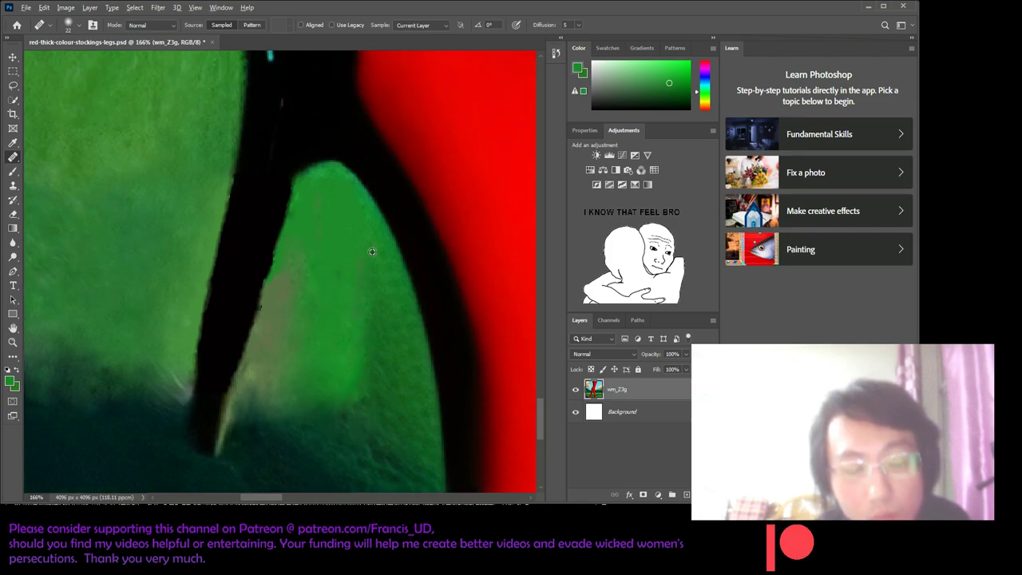
pyautogui.moveTo(347, 191); pyautogui.dragTo(324, 193)
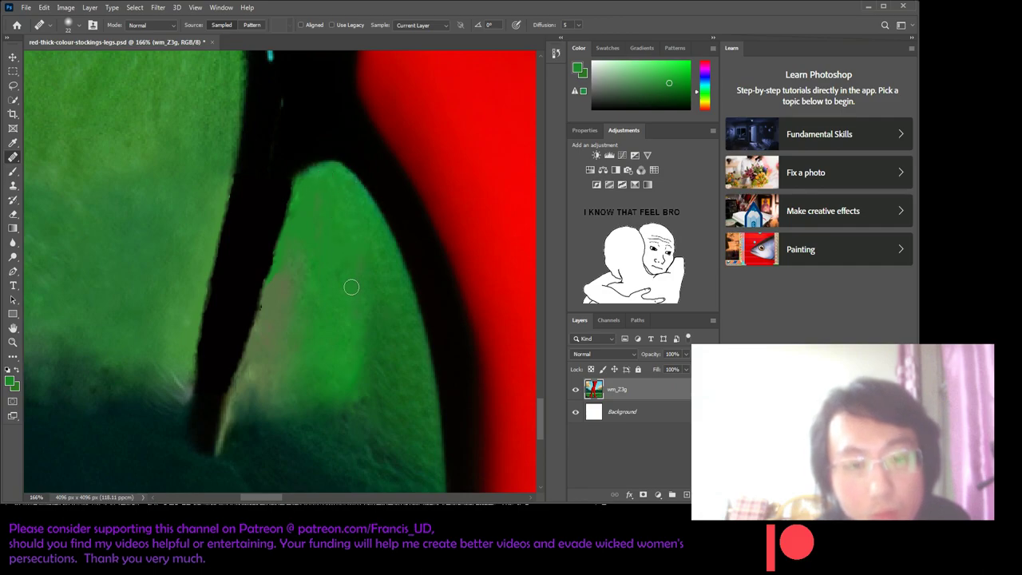
pyautogui.scroll(4, 359, 292)
pyautogui.scroll(2, 359, 292)
pyautogui.scroll(-2, 359, 303)
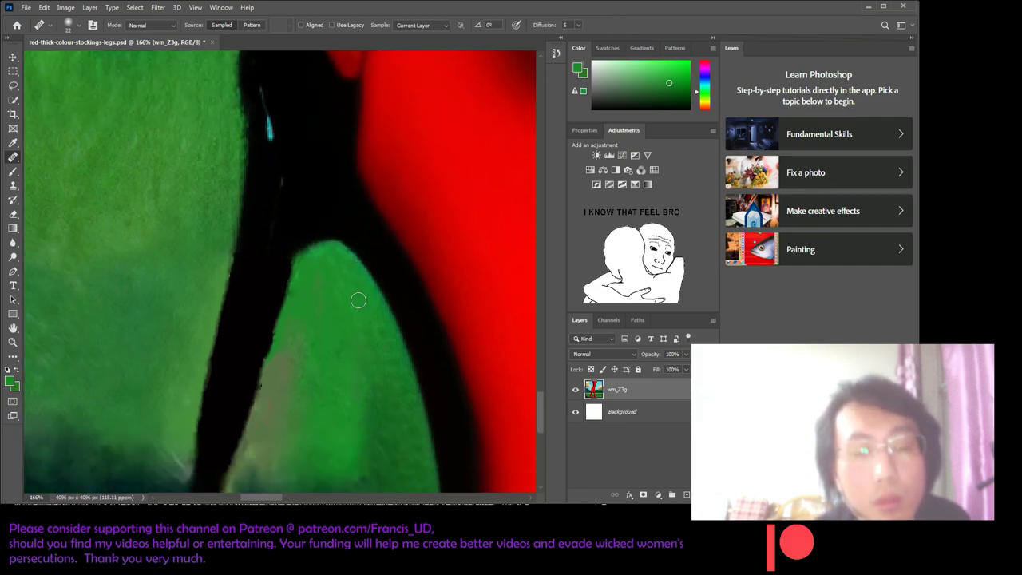
pyautogui.scroll(-3, 357, 297)
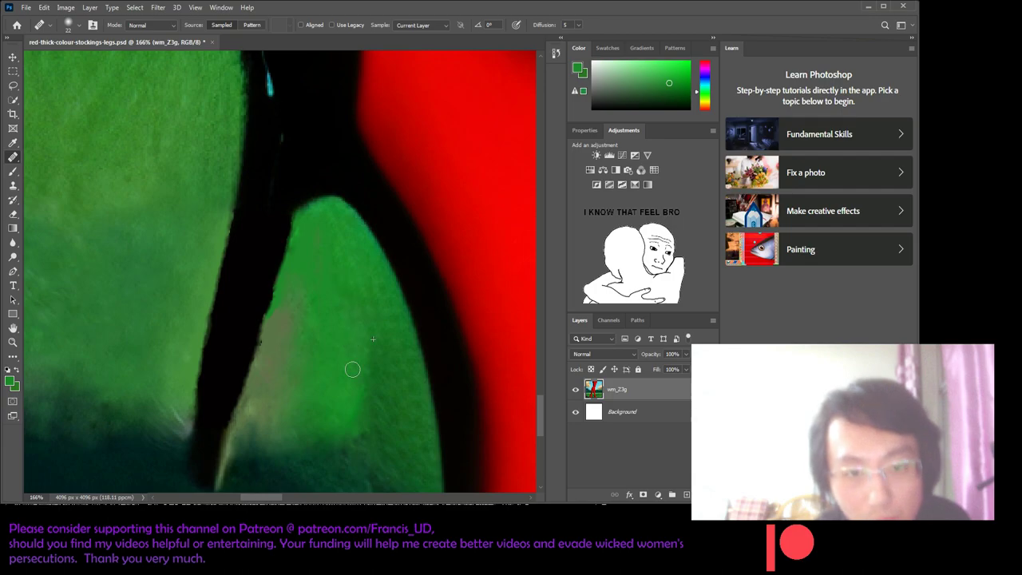
pyautogui.scroll(3, 343, 368)
pyautogui.scroll(1, 320, 304)
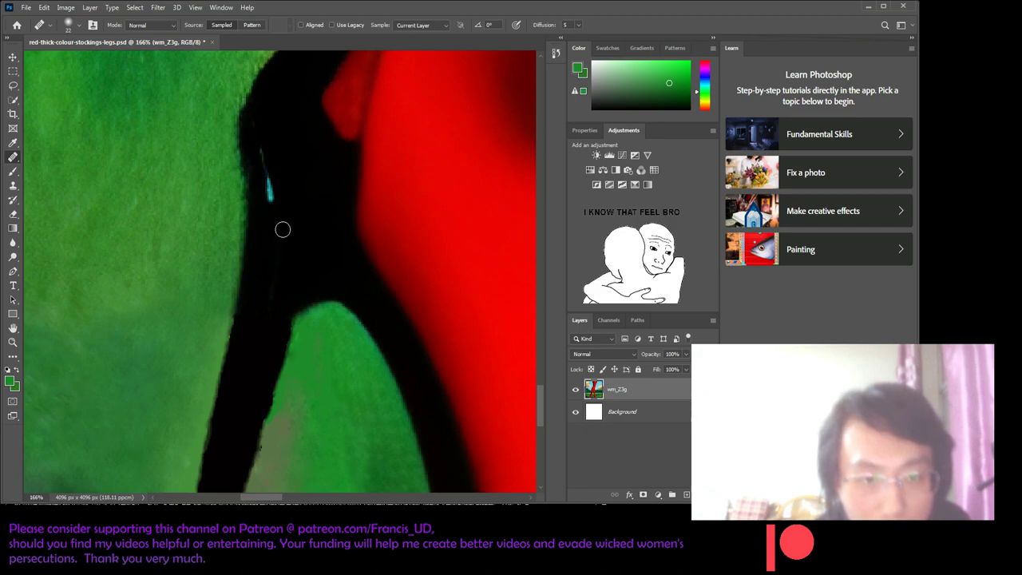
pyautogui.moveTo(271, 208); pyautogui.dragTo(270, 177)
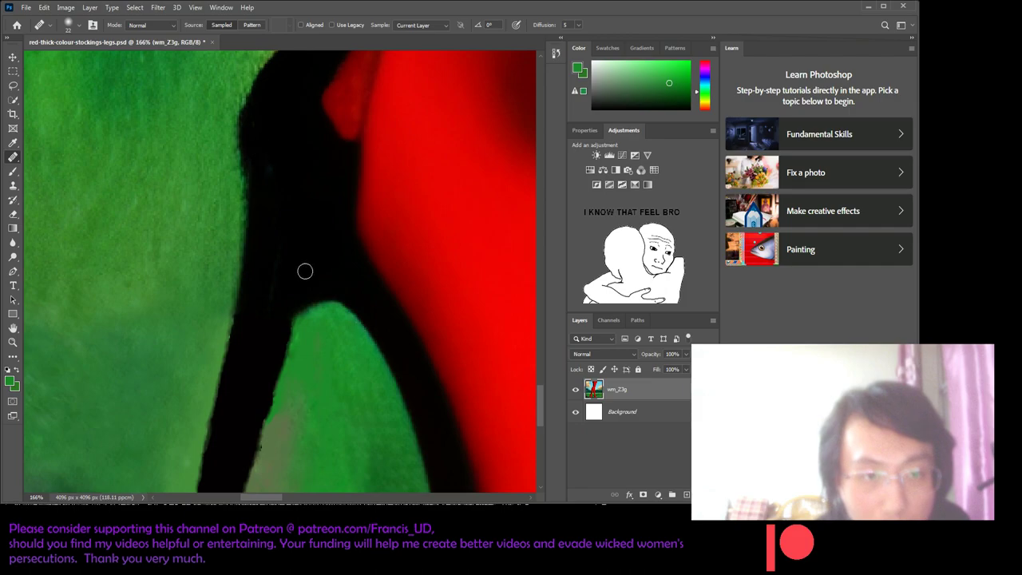
# - Sample grass and heal the pale patch and its edge beside the heel
pyautogui.scroll(-1, 309, 302)
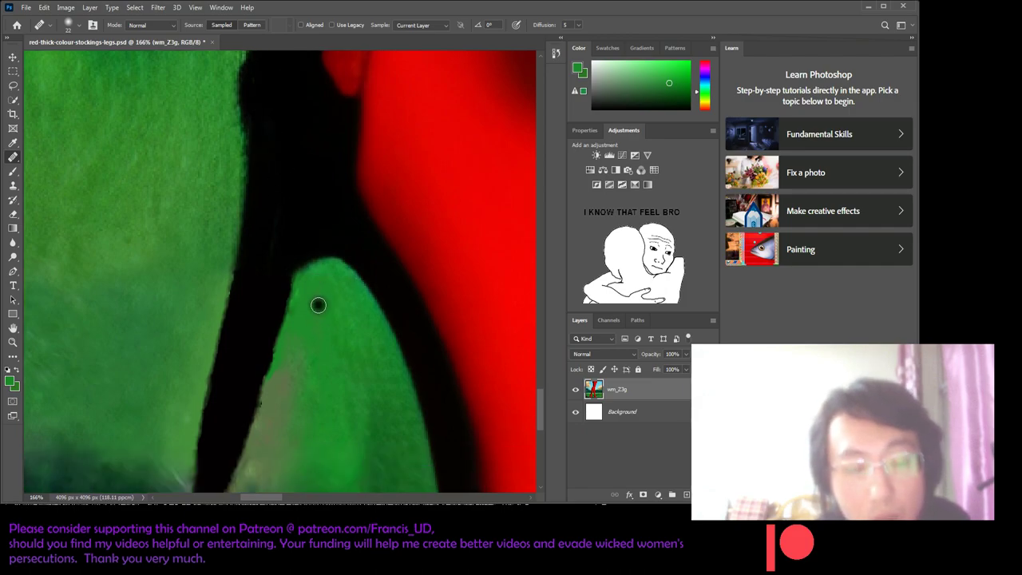
pyautogui.scroll(-3, 318, 316)
pyautogui.scroll(-1, 318, 322)
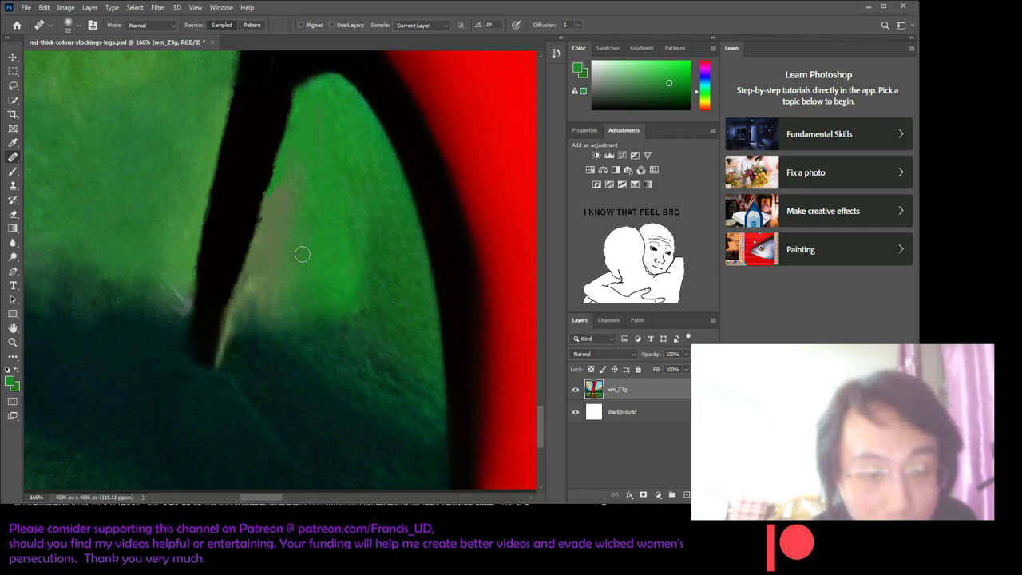
pyautogui.keyDown('alt'); pyautogui.click(264, 300); pyautogui.keyUp('alt')
pyautogui.moveTo(259, 274)
pyautogui.mouseDown()
pyautogui.moveTo(249, 297)
pyautogui.moveTo(251, 289)
pyautogui.mouseUp()
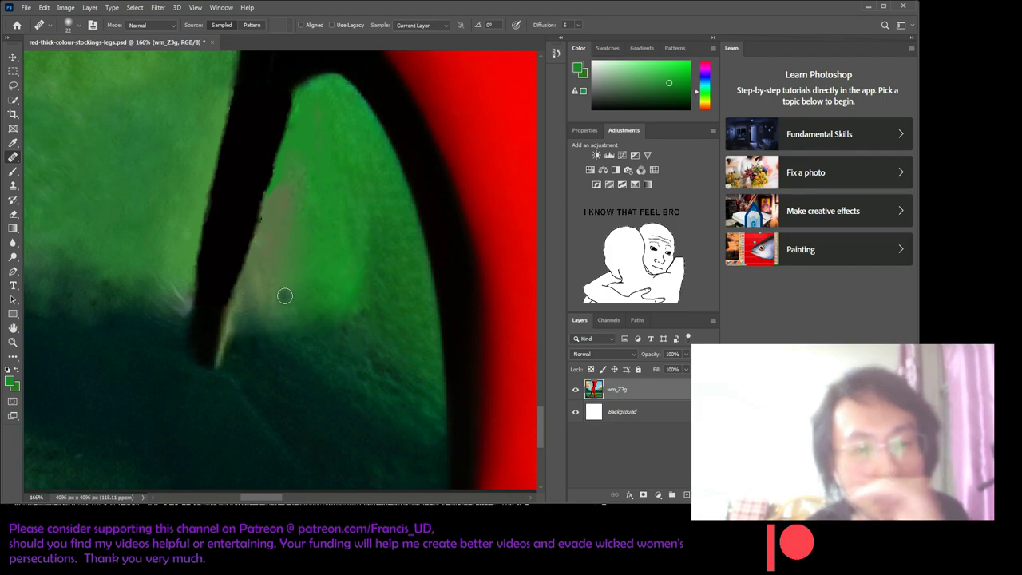
pyautogui.scroll(2, 266, 209)
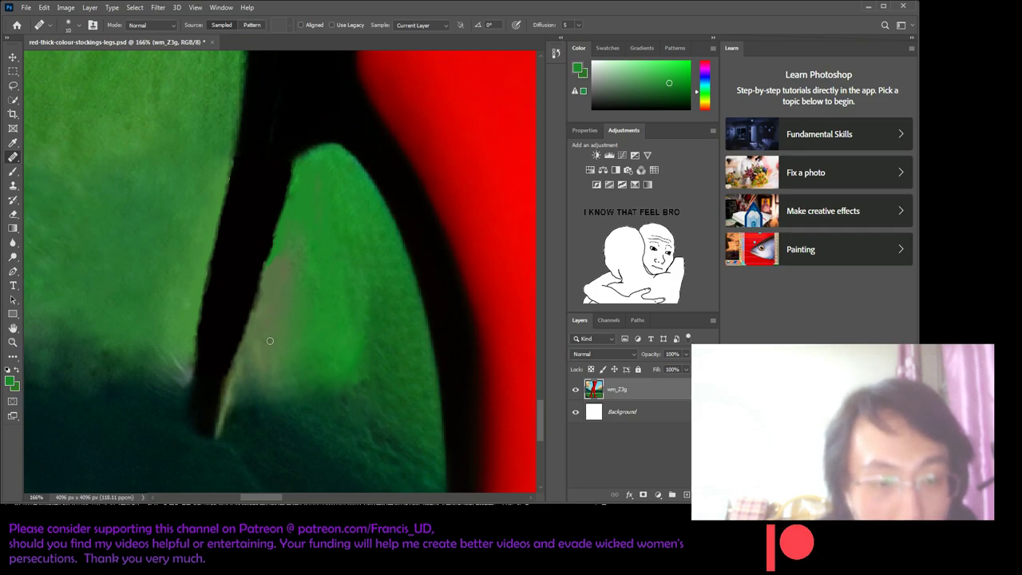
pyautogui.moveTo(261, 289); pyautogui.dragTo(257, 322)
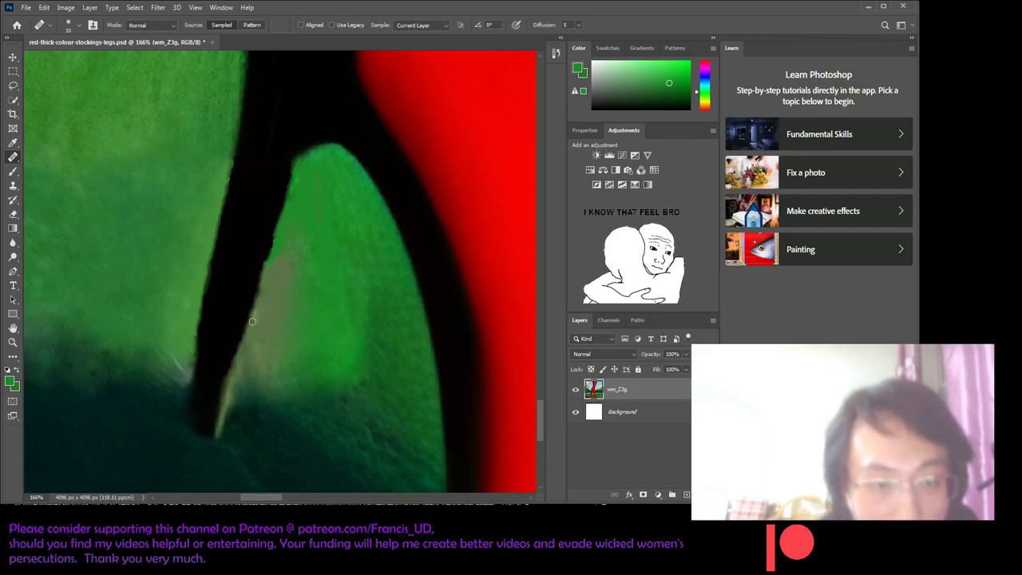
# - Heal up the heel edge, then pick a new grass sample and heal the nearby pale area
pyautogui.moveTo(257, 306); pyautogui.dragTo(273, 290)
pyautogui.keyDown('alt'); pyautogui.click(311, 283); pyautogui.keyUp('alt')
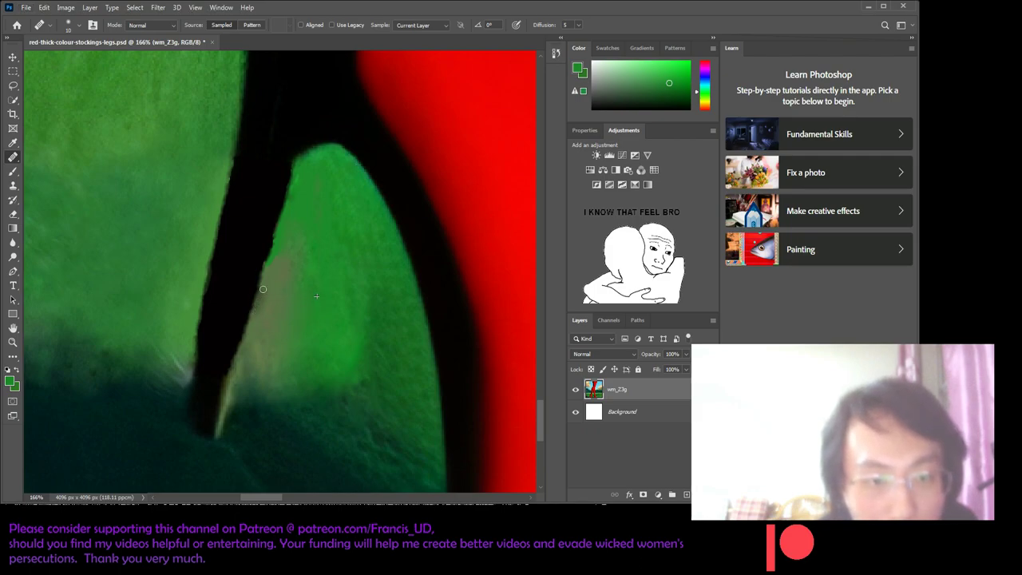
pyautogui.moveTo(260, 306); pyautogui.dragTo(262, 293)
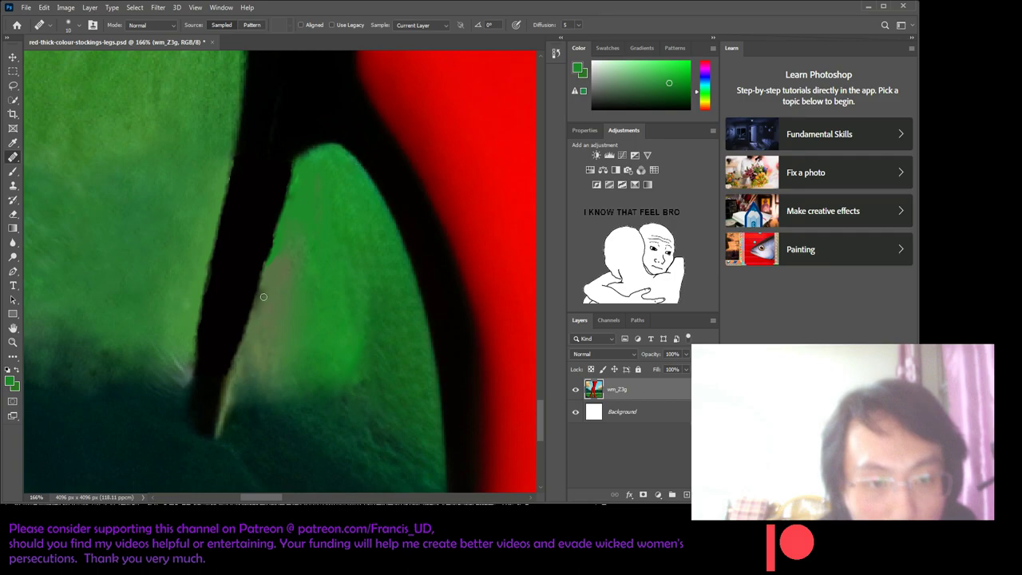
pyautogui.scroll(2, 296, 395)
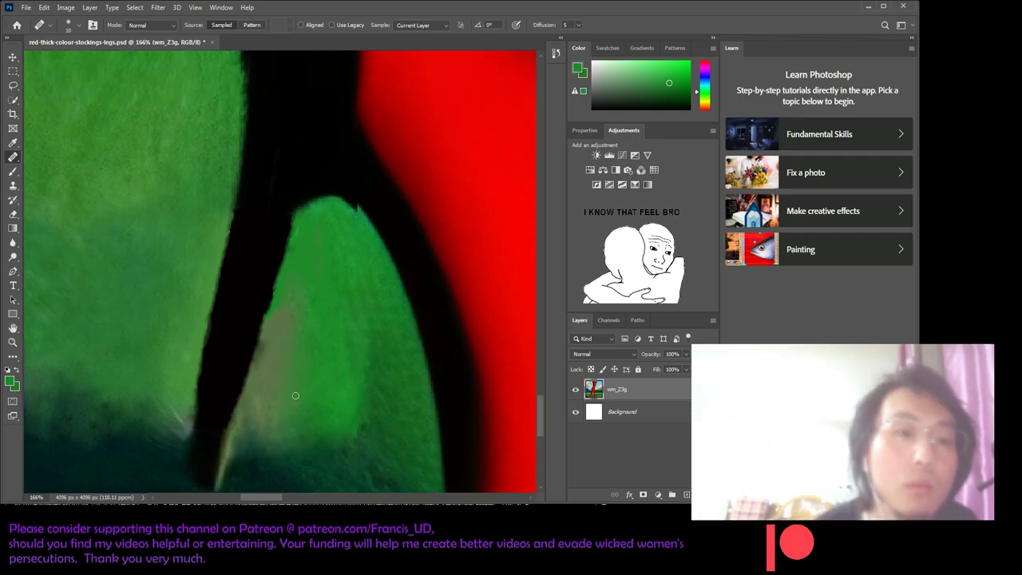
pyautogui.scroll(-1, 296, 395)
pyautogui.scroll(-1, 288, 396)
pyautogui.scroll(-2, 285, 399)
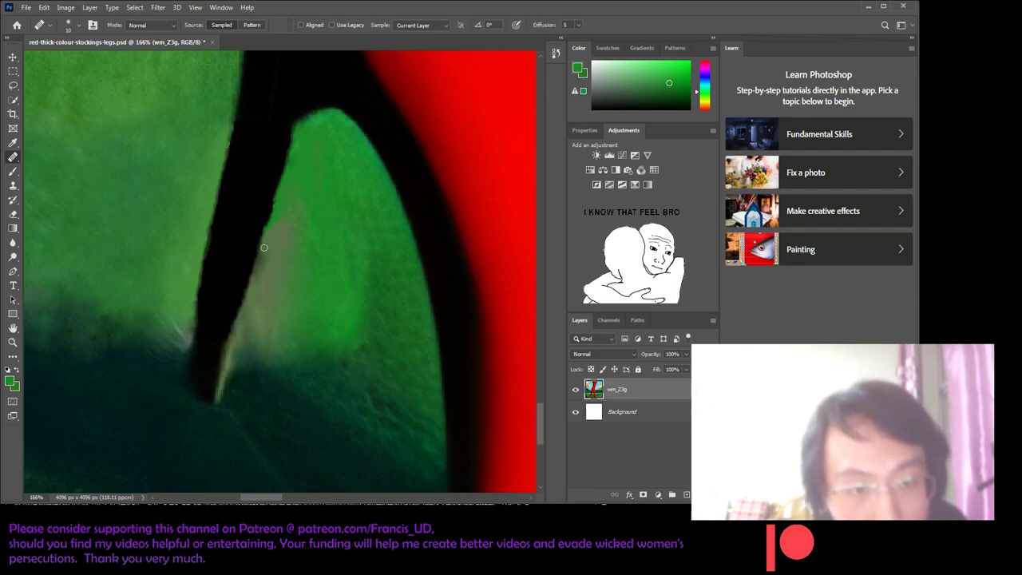
# - Heal down along the heel's edge and over the pale spot beside it
pyautogui.moveTo(263, 247); pyautogui.dragTo(260, 289)
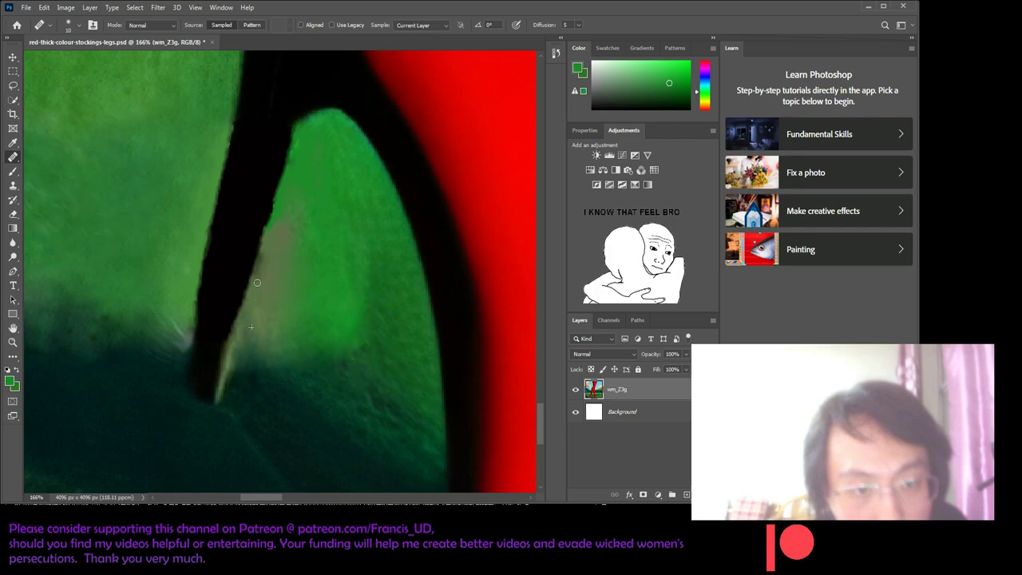
pyautogui.scroll(1, 231, 264)
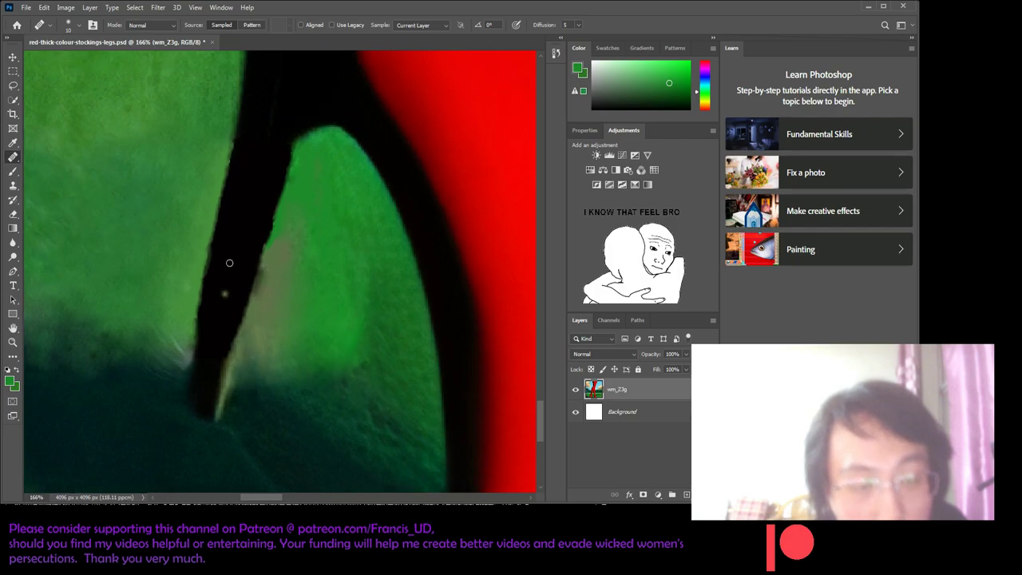
pyautogui.scroll(2, 248, 319)
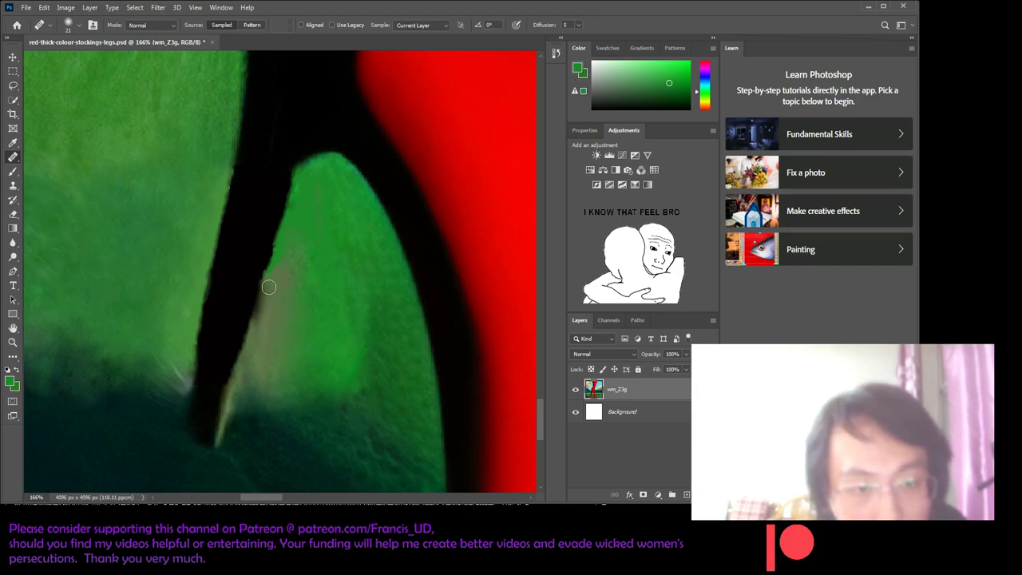
pyautogui.moveTo(258, 330); pyautogui.dragTo(175, 385)
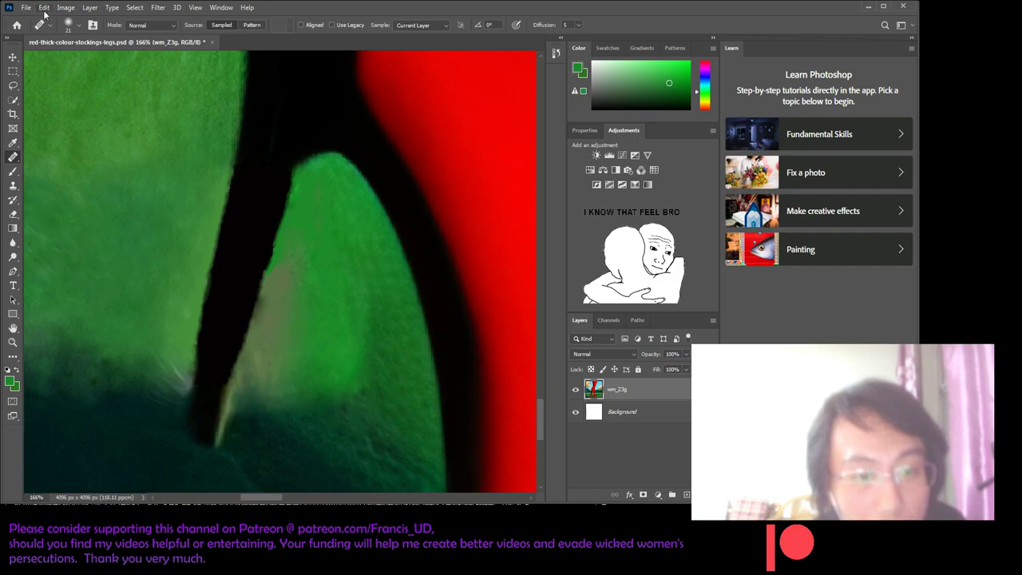
pyautogui.scroll(1, 312, 186)
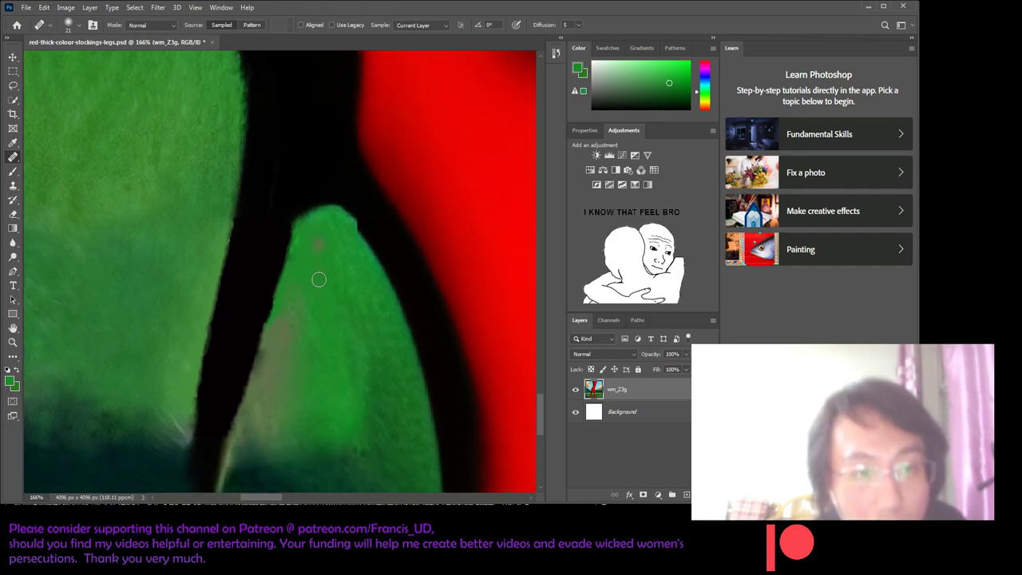
pyautogui.scroll(-3, 320, 278)
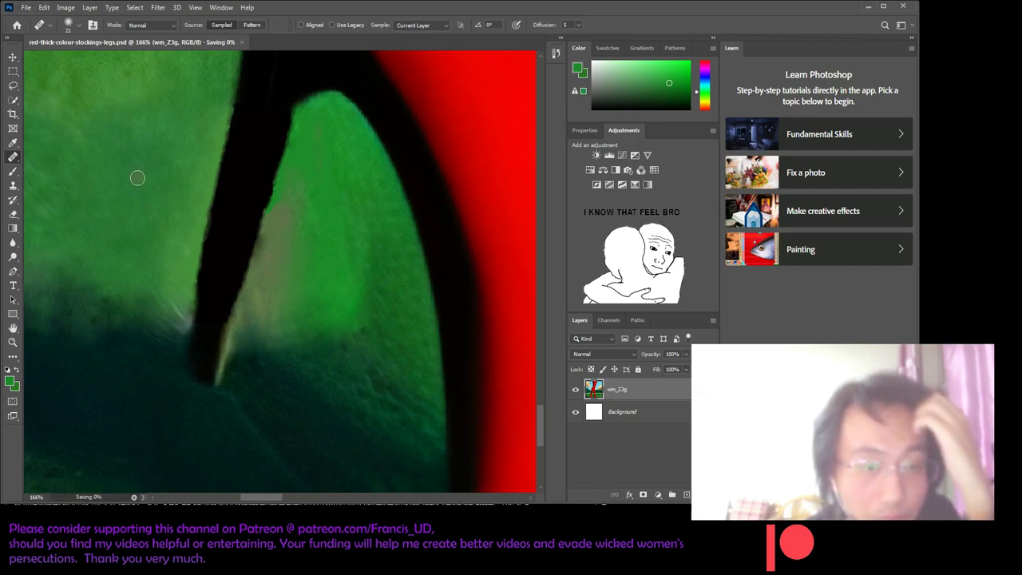
# - Save the document, heal the pale patch beside the heel, then undo that unsatisfactory stroke
pyautogui.hotkey('ctrl', 's')
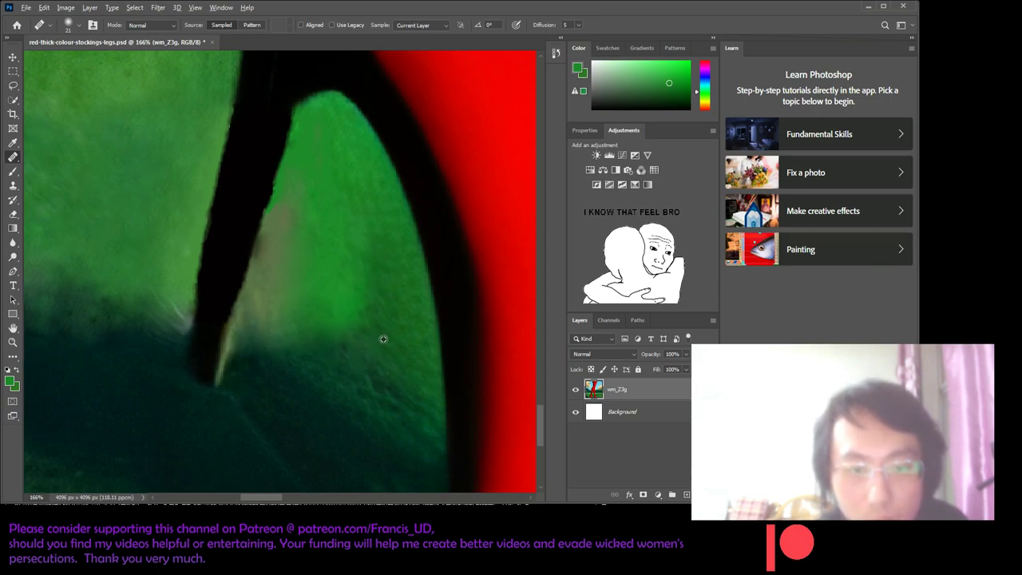
pyautogui.click(264, 306)
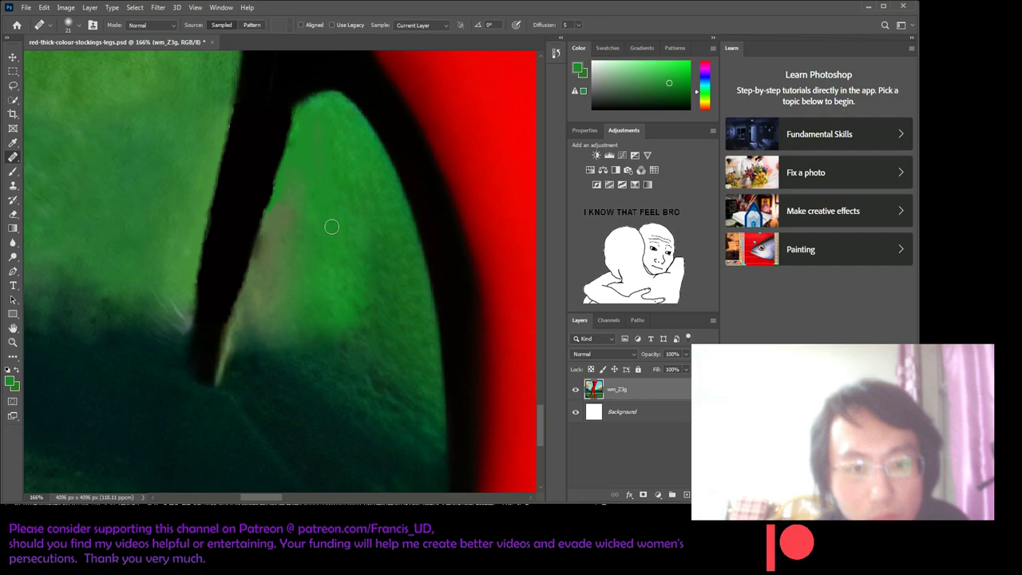
pyautogui.scroll(1, 281, 231)
pyautogui.moveTo(306, 231); pyautogui.dragTo(273, 273)
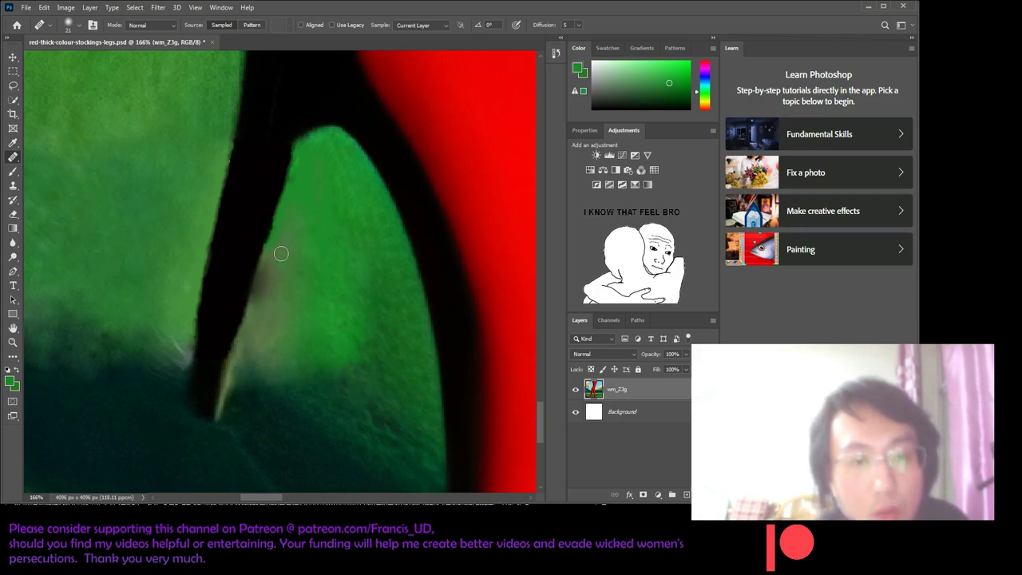
pyautogui.scroll(3, 291, 267)
pyautogui.scroll(-1, 339, 371)
pyautogui.scroll(-1, 319, 319)
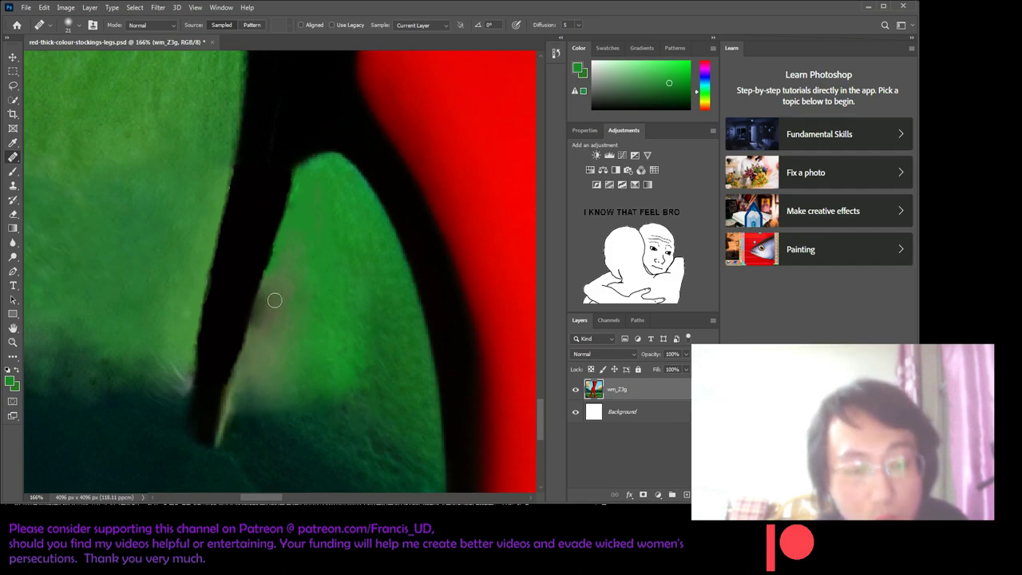
pyautogui.hotkey('ctrl', 'z')
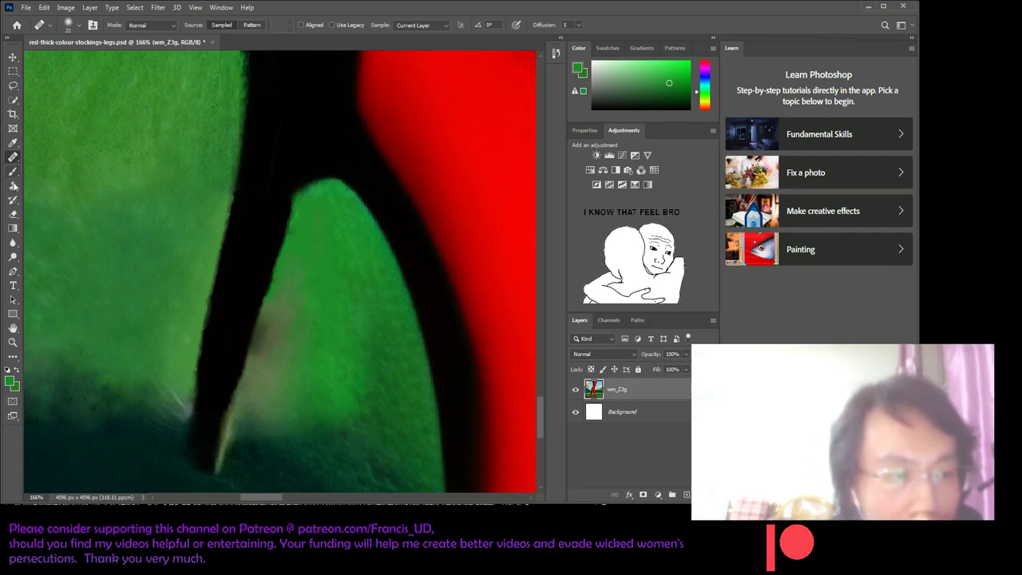
pyautogui.click(13, 214)
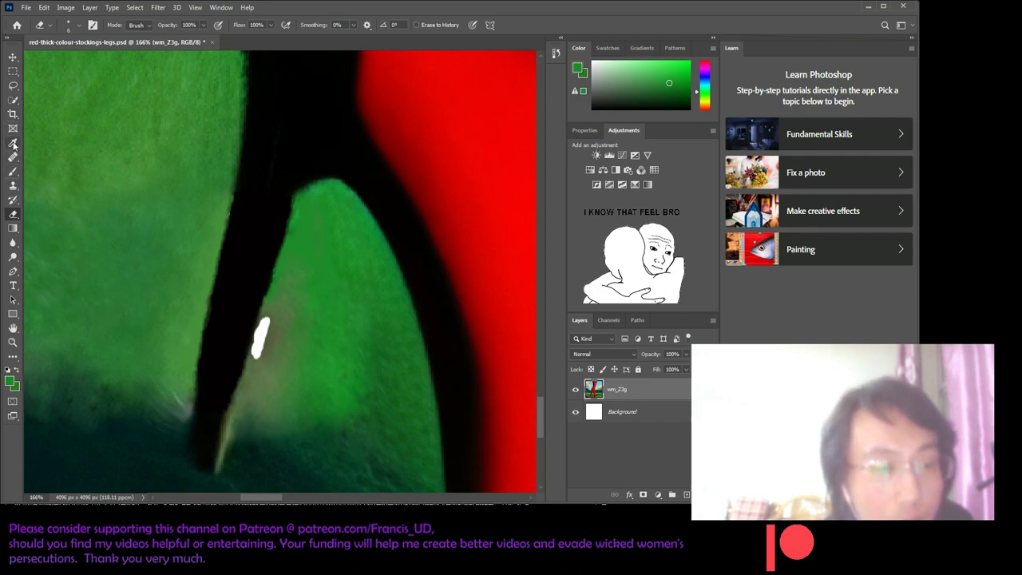
# - Clone grass texture over the white streak beside the heel, working at 200% zoom
pyautogui.click(13, 187)
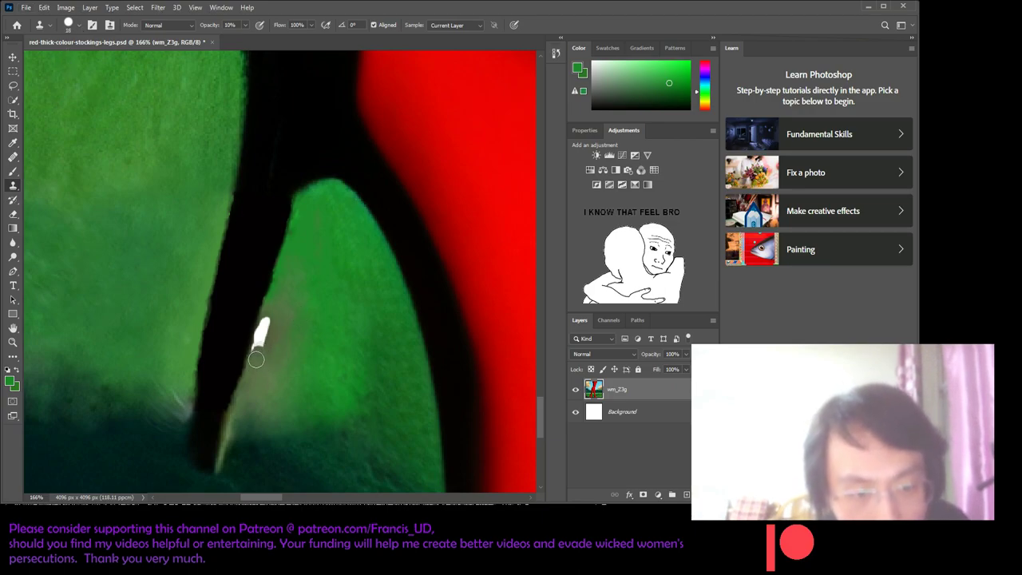
pyautogui.moveTo(253, 368)
pyautogui.mouseDown()
pyautogui.moveTo(266, 326)
pyautogui.moveTo(259, 353)
pyautogui.mouseUp()
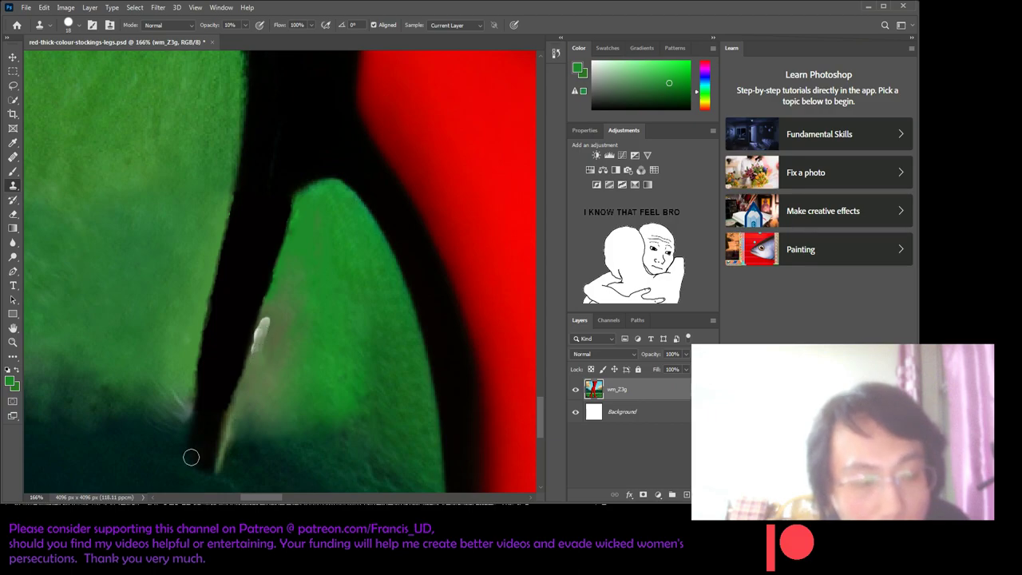
pyautogui.click(36, 497)
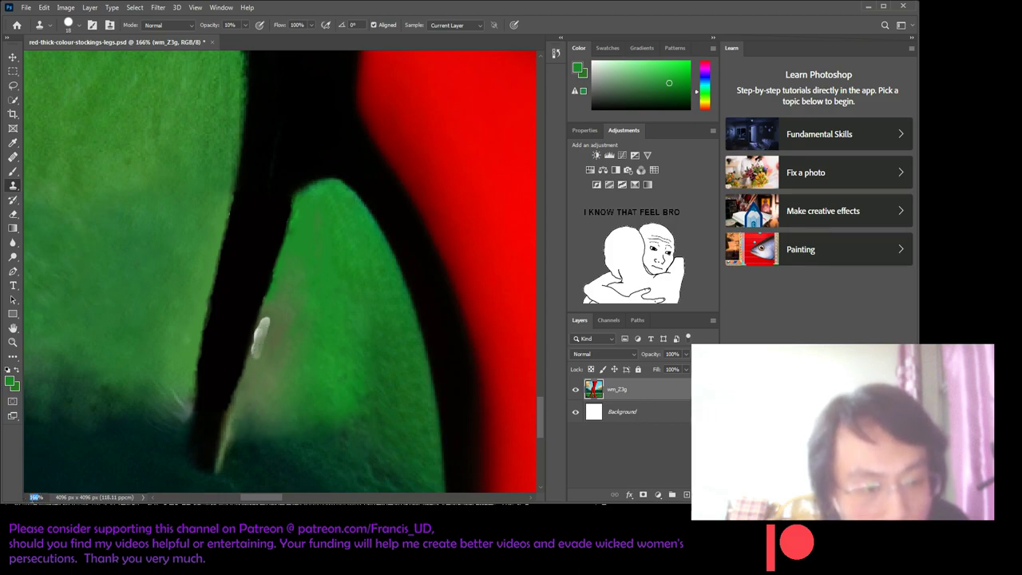
pyautogui.write('200')
pyautogui.press('Return')
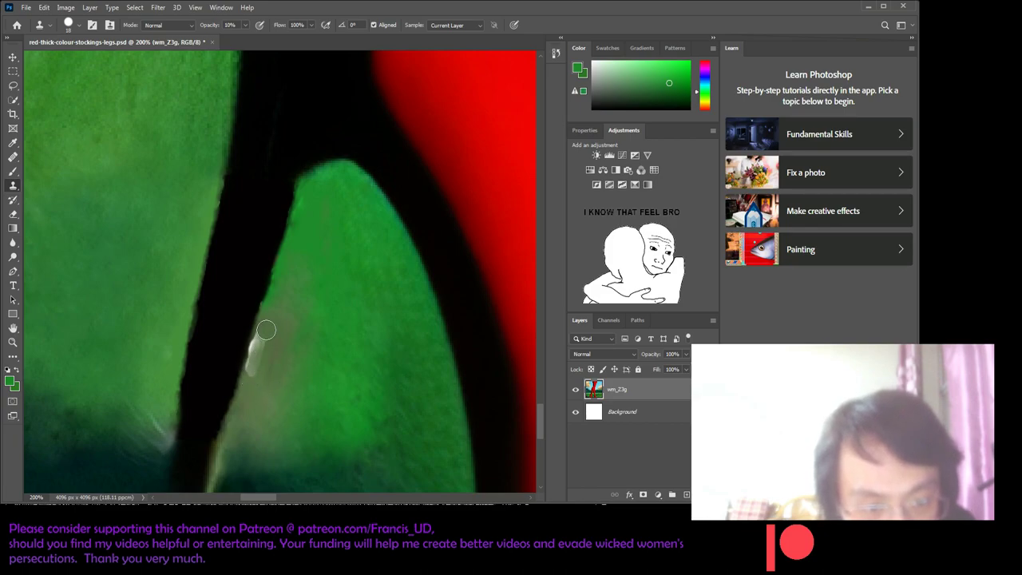
pyautogui.moveTo(261, 348); pyautogui.dragTo(246, 380)
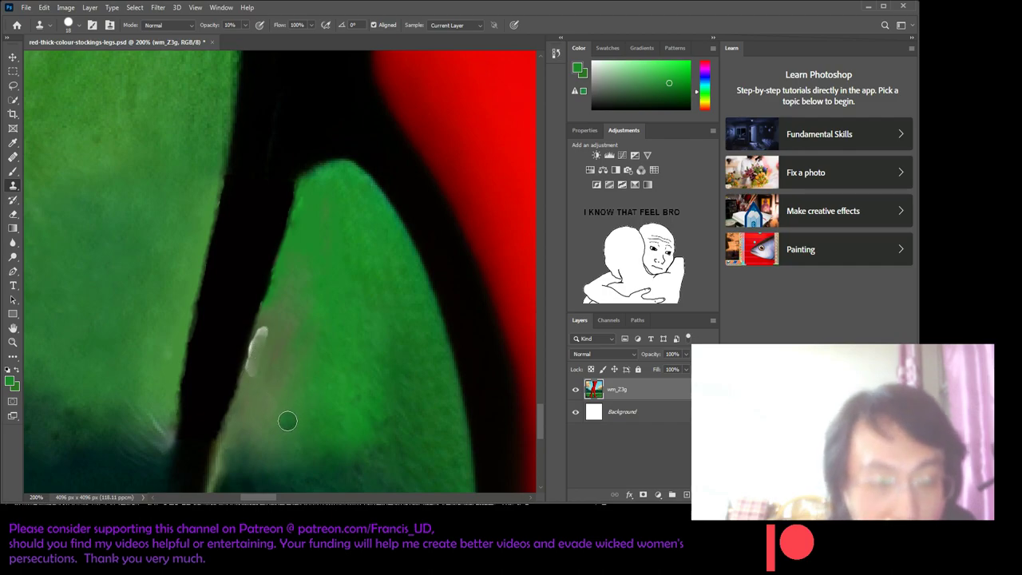
pyautogui.click(13, 157)
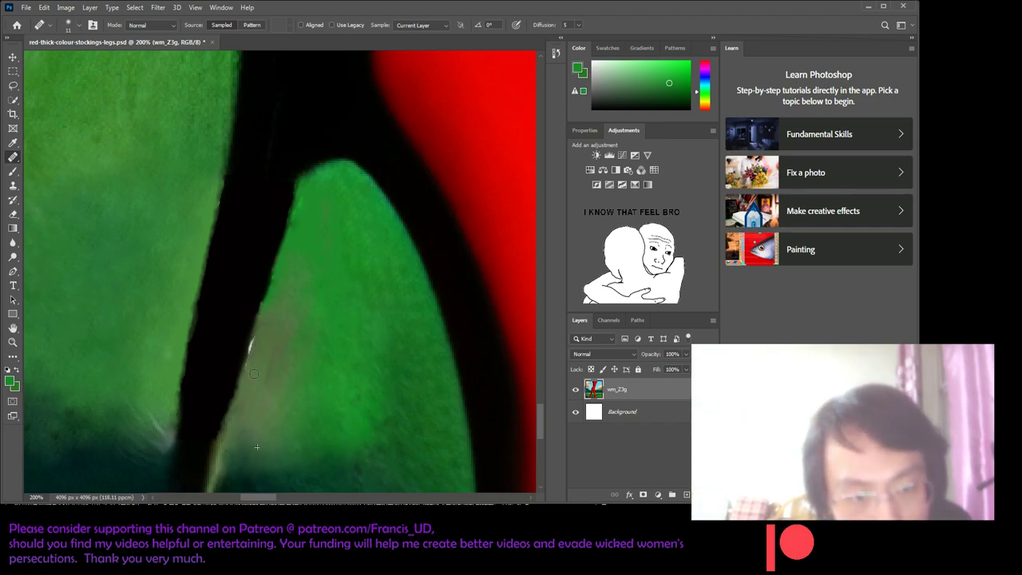
# - Try two healing strokes on the light mark by the heel, undoing both
pyautogui.moveTo(251, 345); pyautogui.dragTo(252, 358)
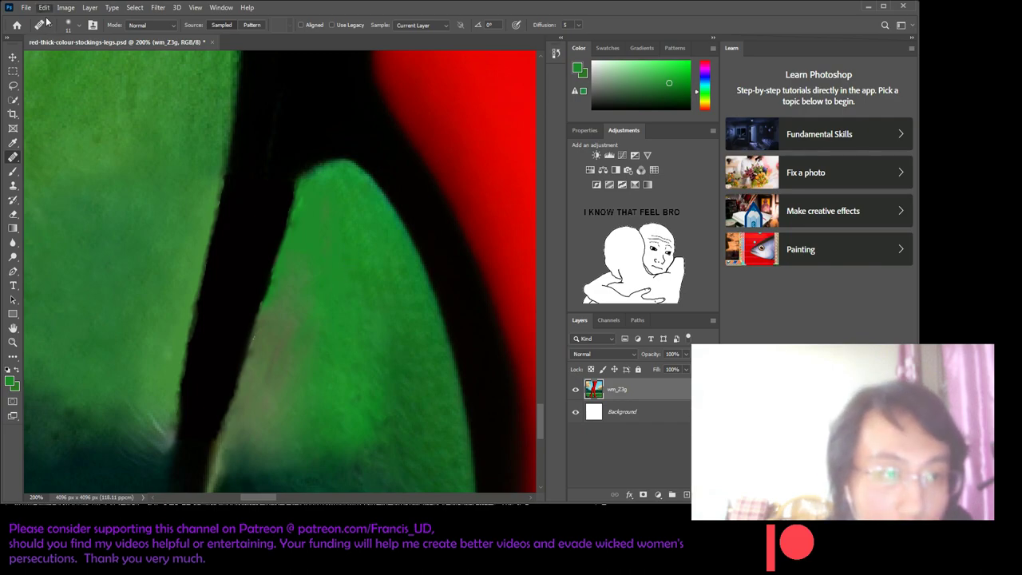
pyautogui.hotkey('ctrl', 'z')
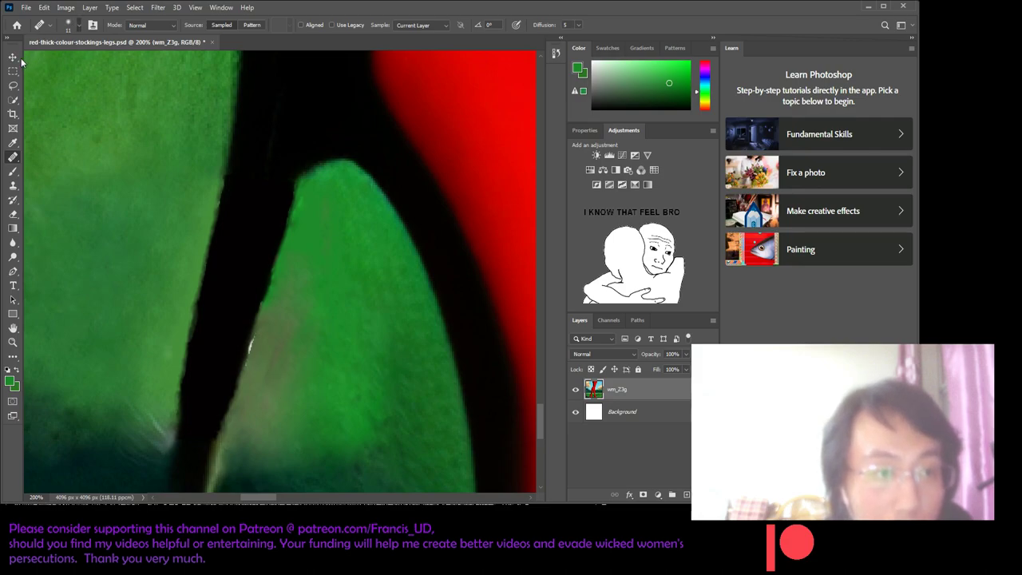
pyautogui.click(251, 345)
pyautogui.hotkey('ctrl', 'z')
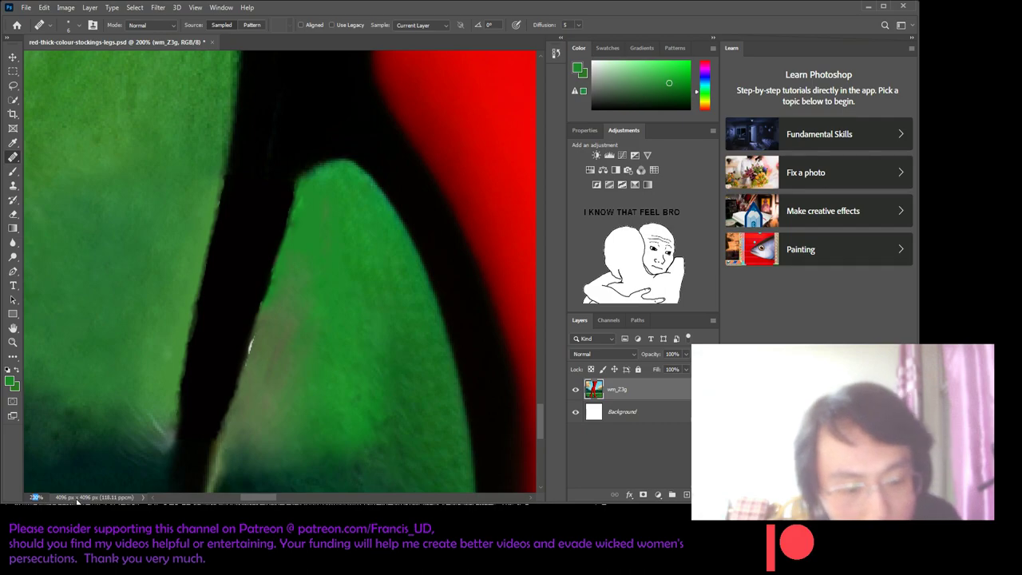
# - Zoom to 250%, then back out to 150%, scrolling over to the heel's tip
pyautogui.write('250')
pyautogui.press('Return')
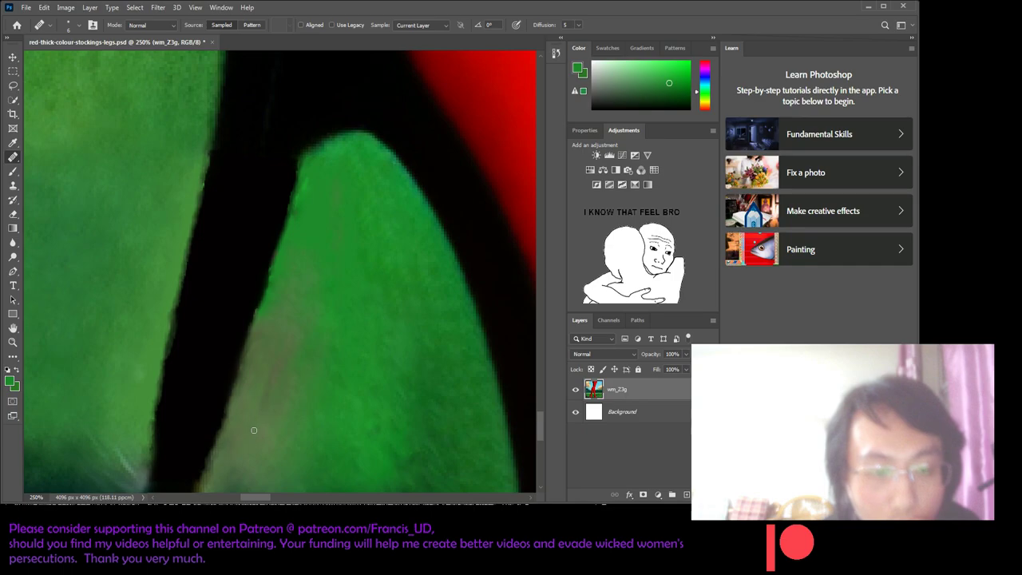
pyautogui.hscroll(3, 249, 492)
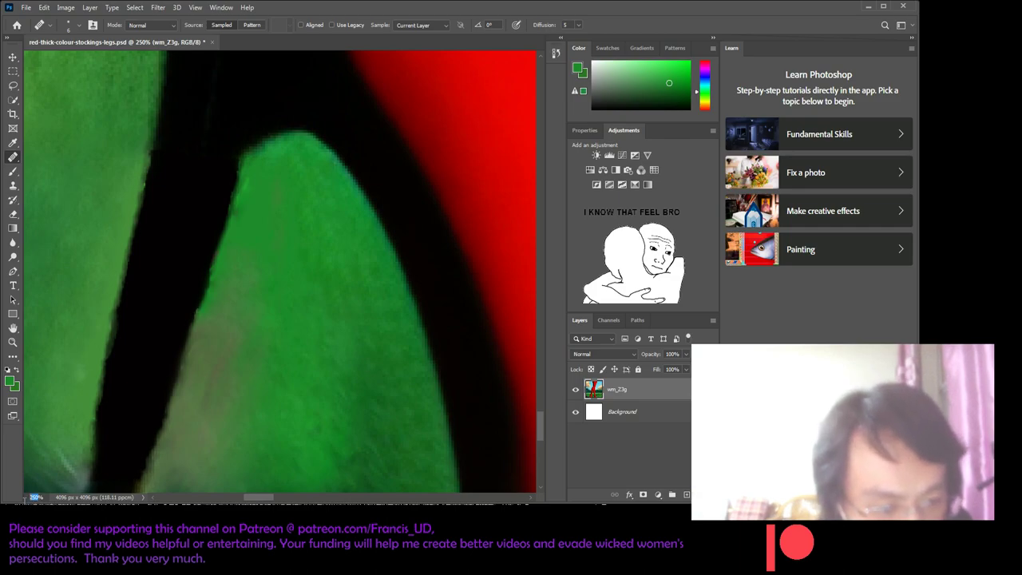
pyautogui.write('150')
pyautogui.press('Return')
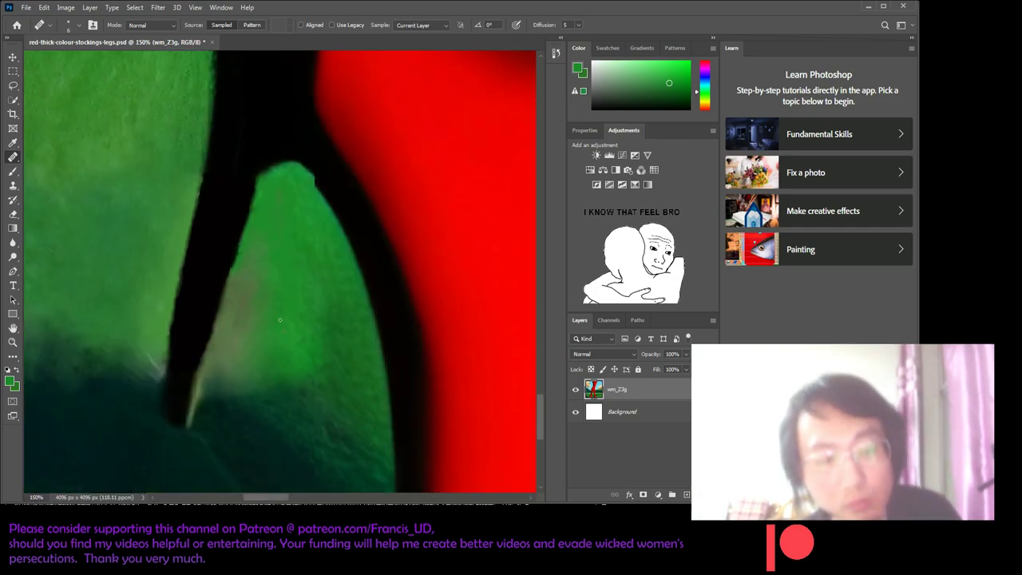
pyautogui.scroll(-2, 281, 320)
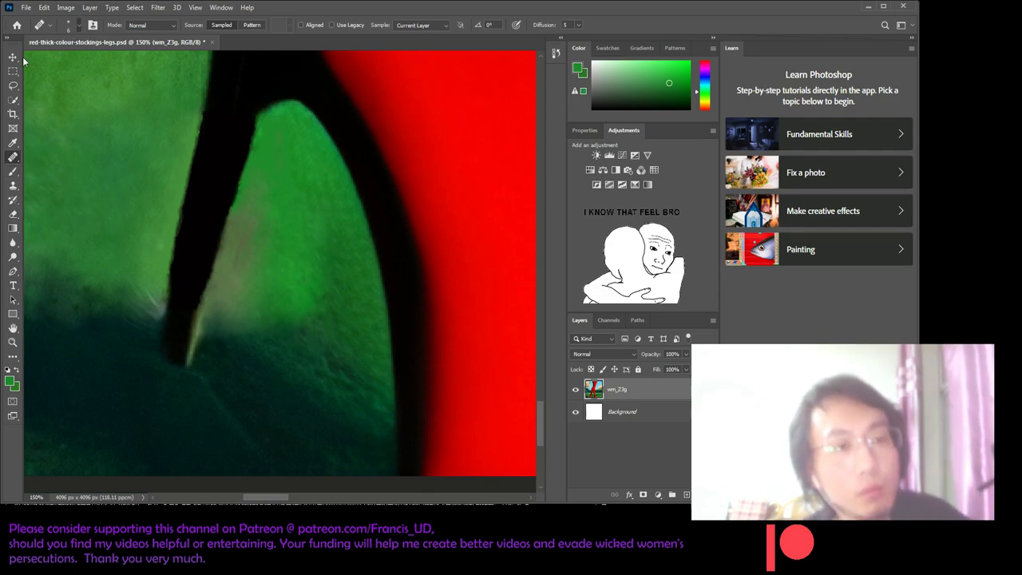
pyautogui.press(']')
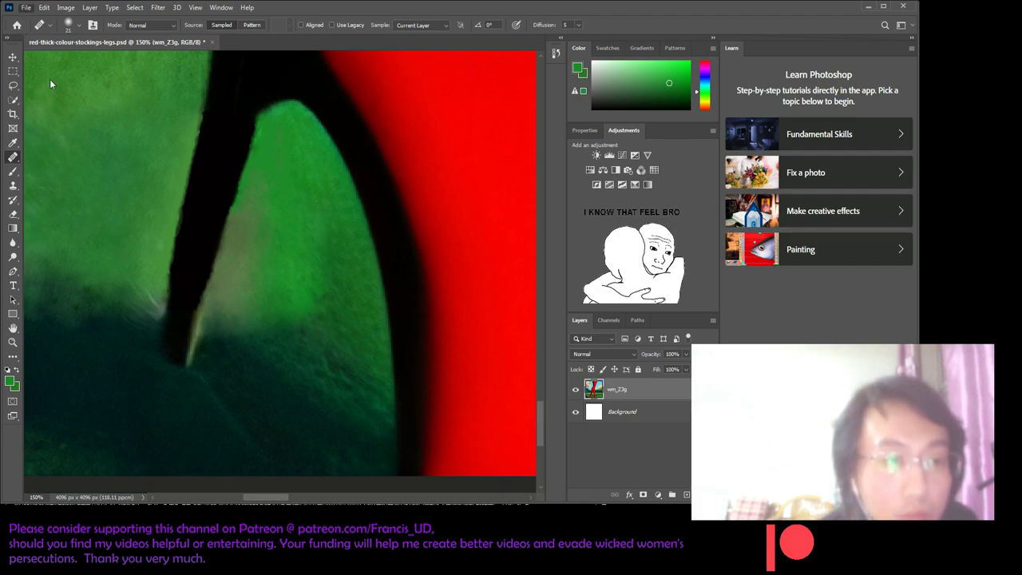
# - Save the file, then heal the pinkish streak beside the heel and the dark-grass blotches below it
pyautogui.hotkey('ctrl', 's')
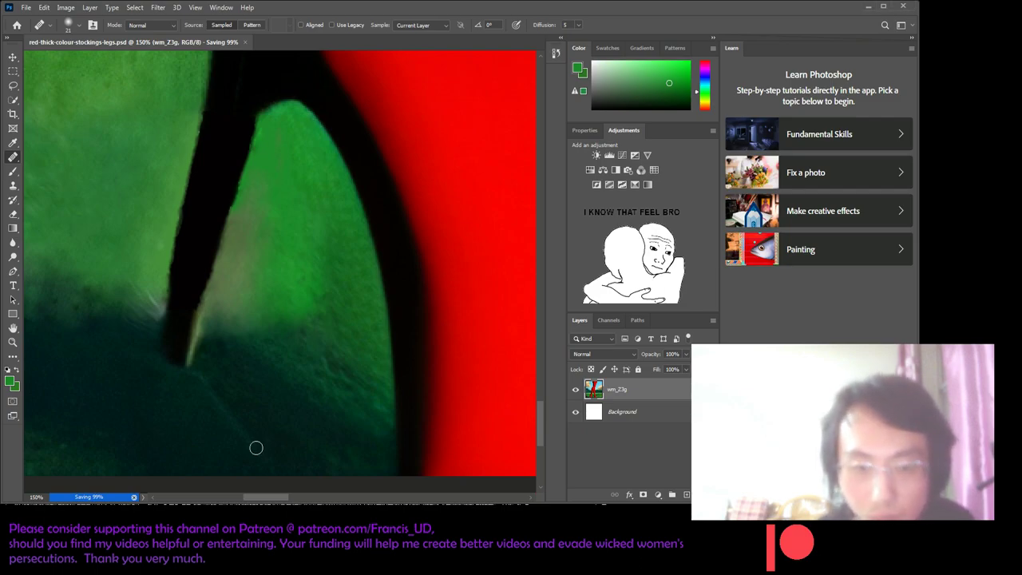
pyautogui.moveTo(273, 185); pyautogui.dragTo(252, 228)
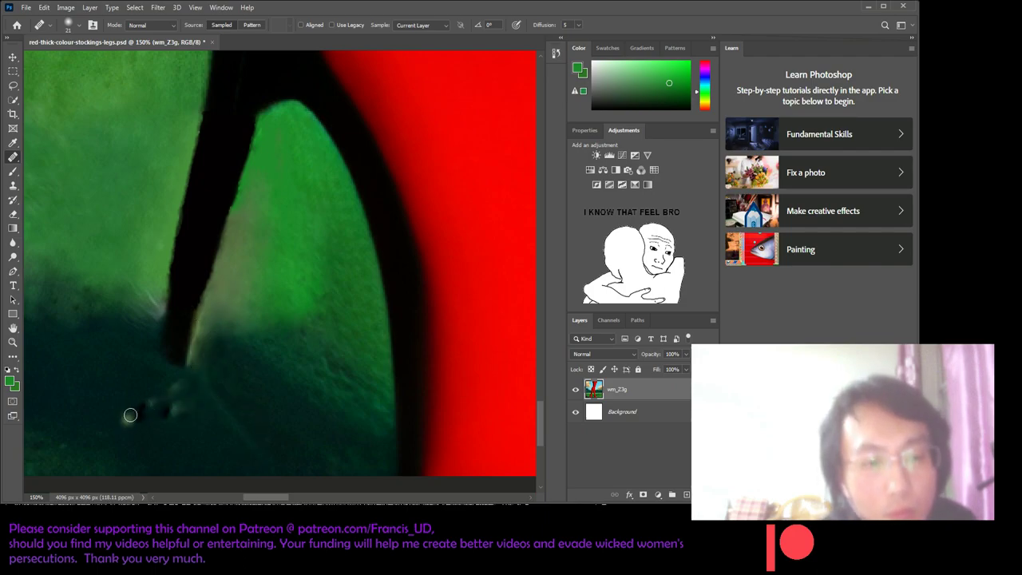
pyautogui.moveTo(137, 401)
pyautogui.mouseDown()
pyautogui.moveTo(177, 413)
pyautogui.moveTo(227, 408)
pyautogui.moveTo(219, 390)
pyautogui.mouseUp()
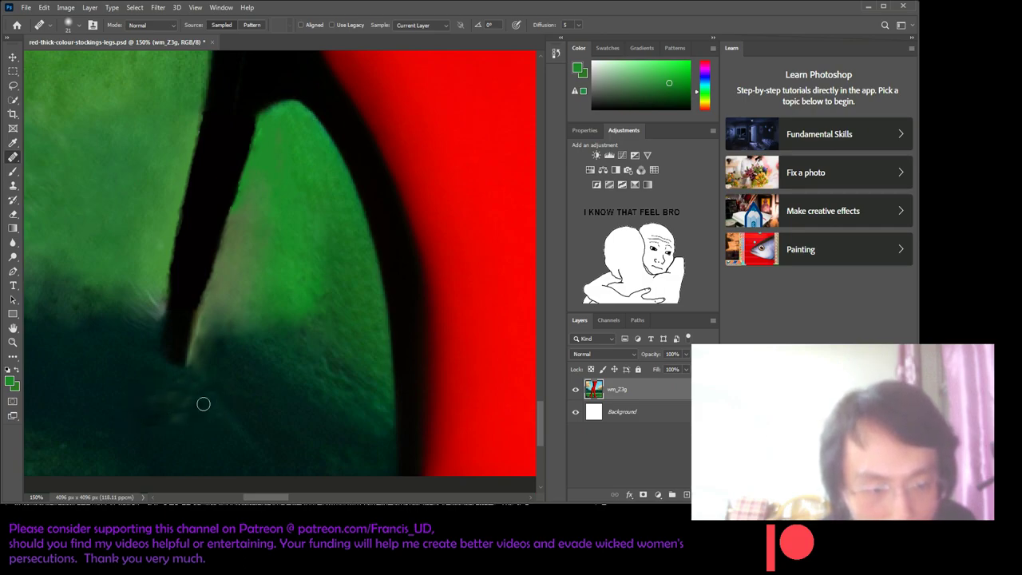
pyautogui.moveTo(162, 422); pyautogui.dragTo(189, 416)
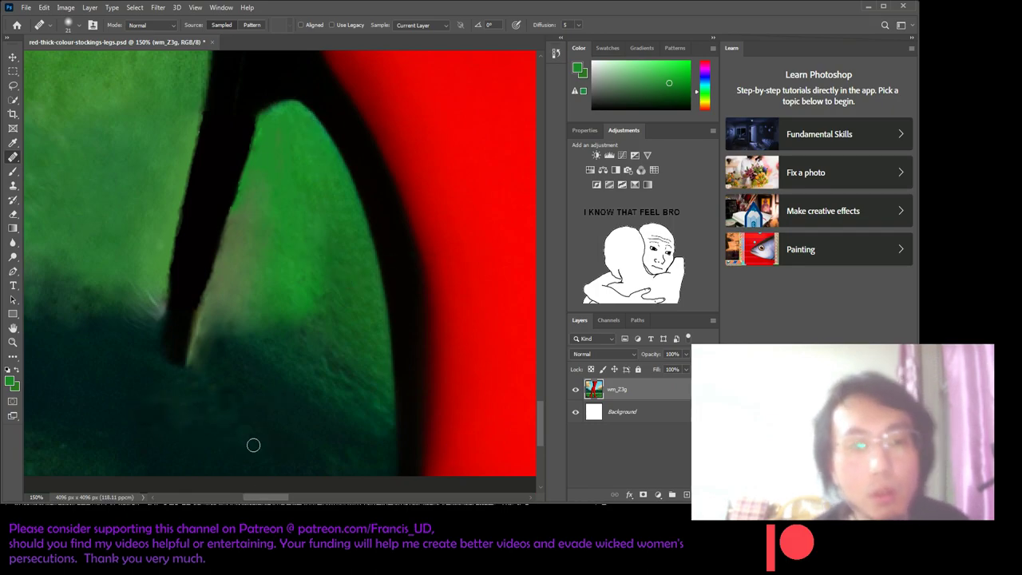
pyautogui.moveTo(268, 492); pyautogui.dragTo(243, 493)
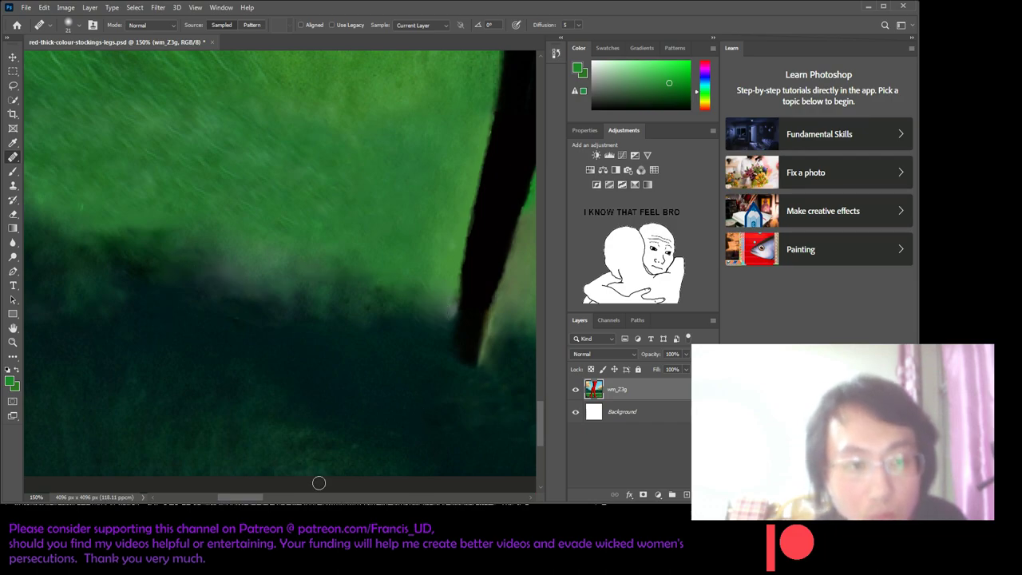
# - Heal the pale whitish band where the bright green wedge meets the dark grass near the heel
pyautogui.moveTo(262, 493); pyautogui.dragTo(240, 493)
pyautogui.scroll(3, 253, 365)
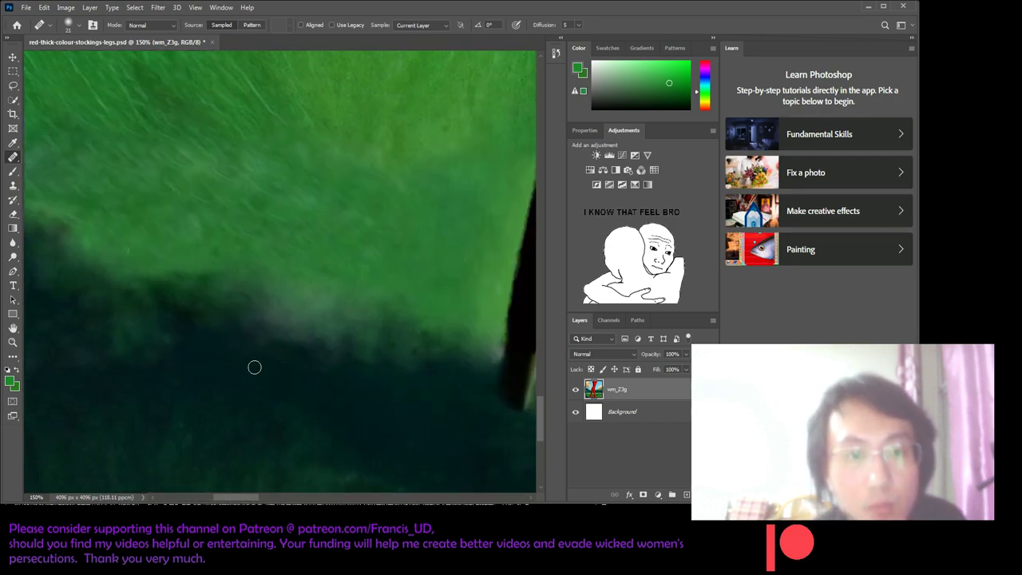
pyautogui.scroll(3, 205, 239)
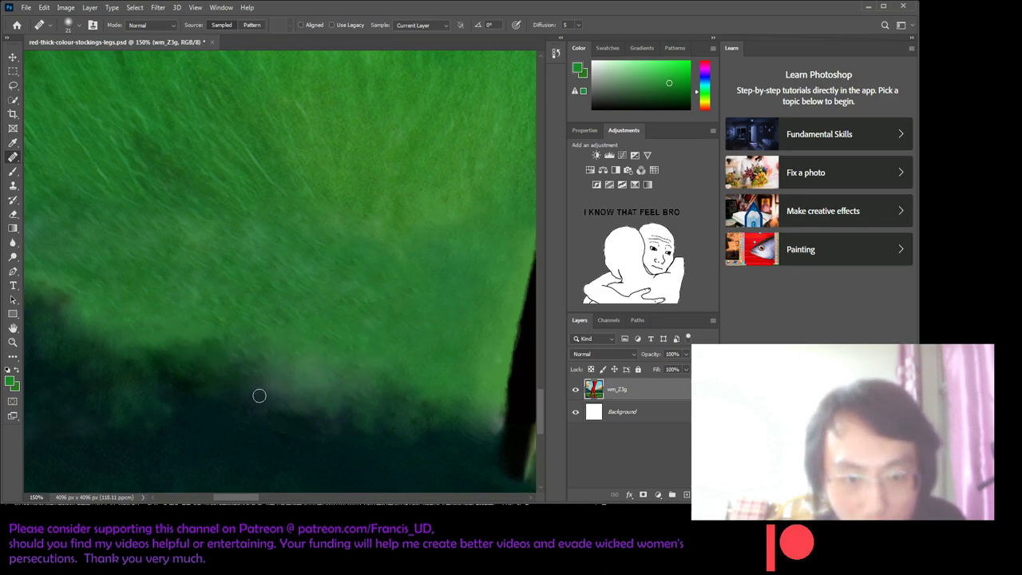
pyautogui.moveTo(287, 387); pyautogui.dragTo(251, 363)
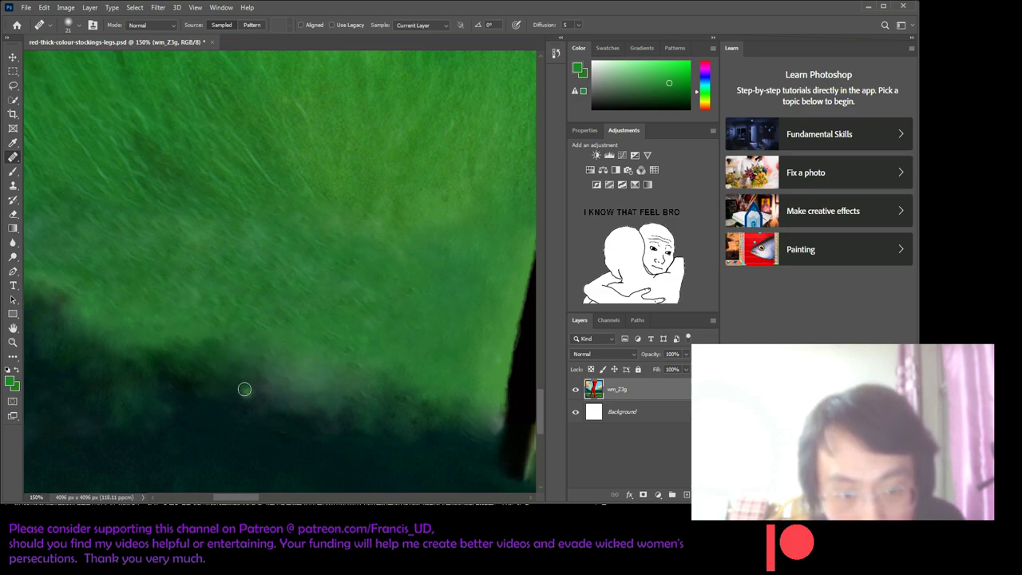
pyautogui.moveTo(298, 392)
pyautogui.mouseDown()
pyautogui.moveTo(348, 378)
pyautogui.moveTo(477, 410)
pyautogui.moveTo(491, 428)
pyautogui.mouseUp()
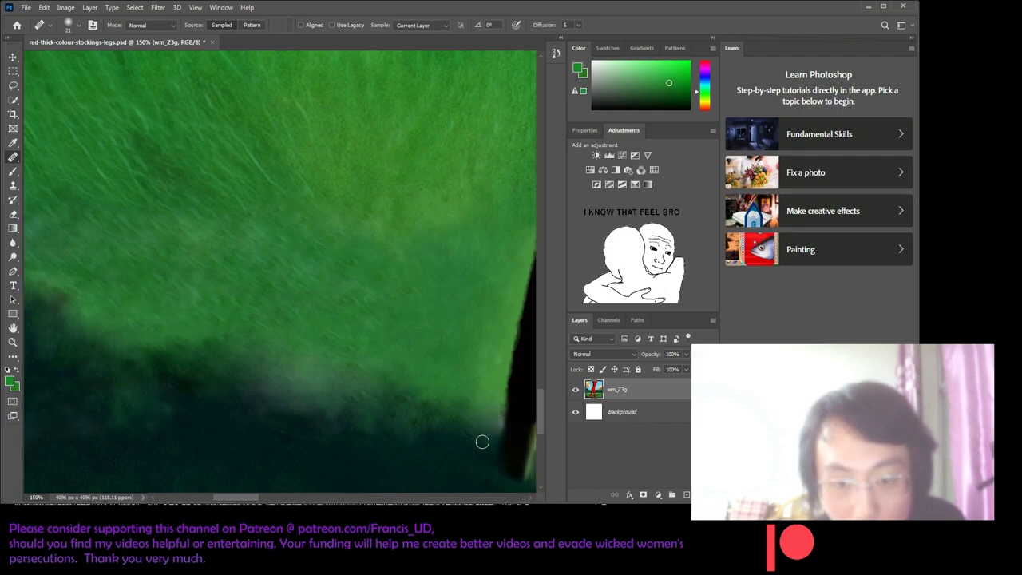
pyautogui.moveTo(443, 349); pyautogui.dragTo(447, 373)
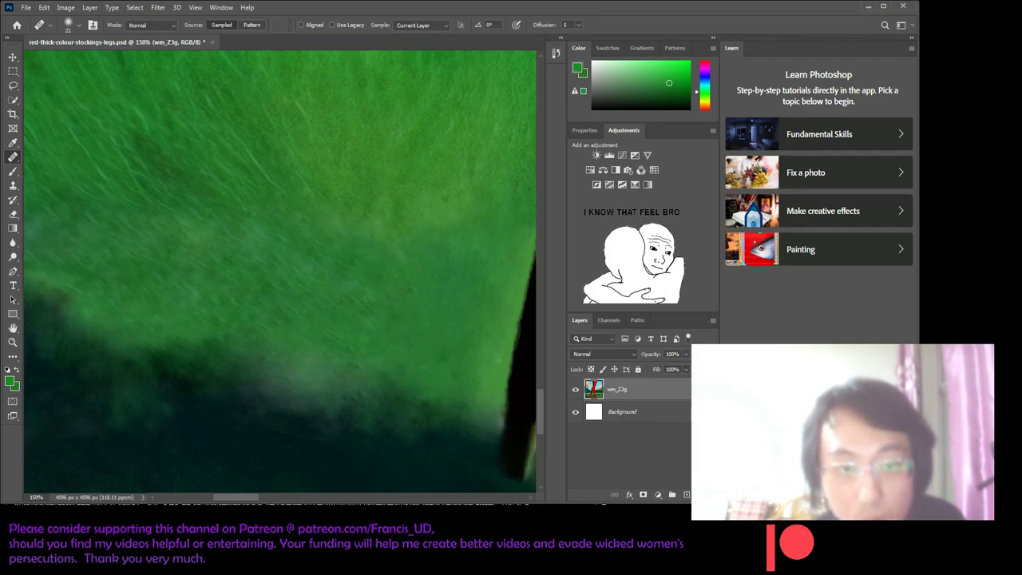
pyautogui.moveTo(223, 498)
pyautogui.mouseDown()
pyautogui.moveTo(413, 501)
pyautogui.moveTo(365, 499)
pyautogui.mouseUp()
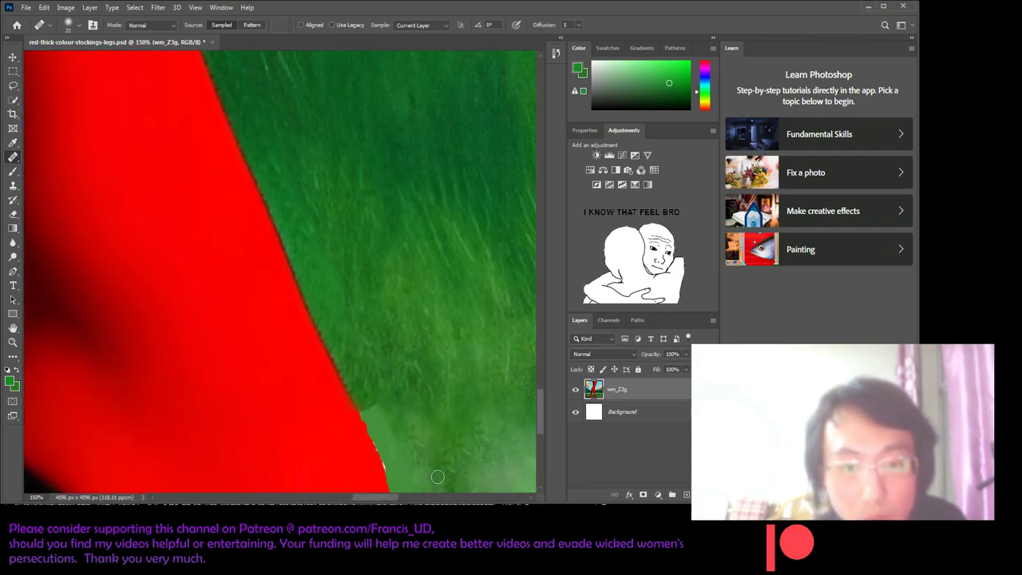
# - Zoom to 200% and bring the red stocking's edge into view
pyautogui.scroll(-2, 437, 476)
pyautogui.scroll(-2, 447, 415)
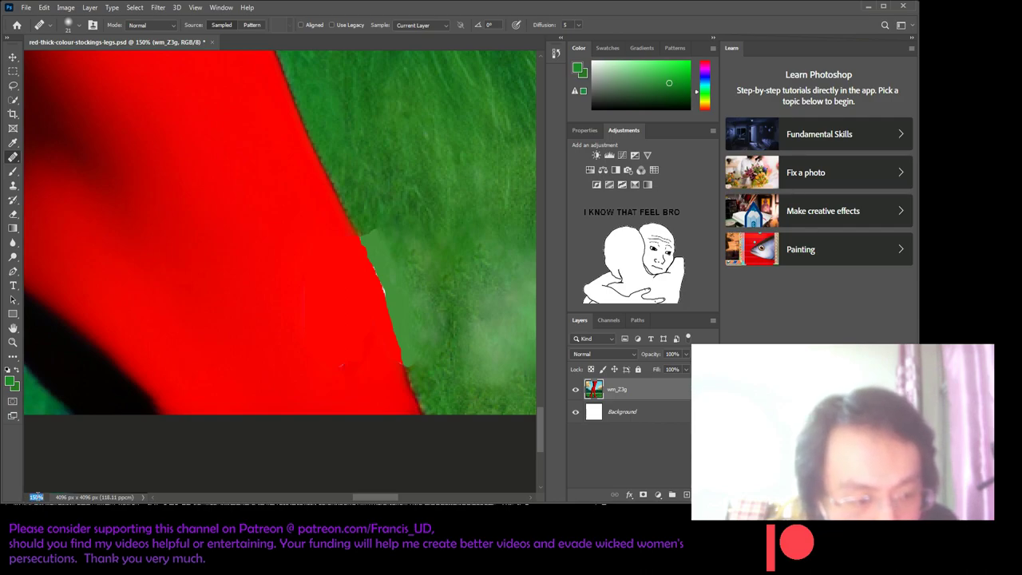
pyautogui.write('2')
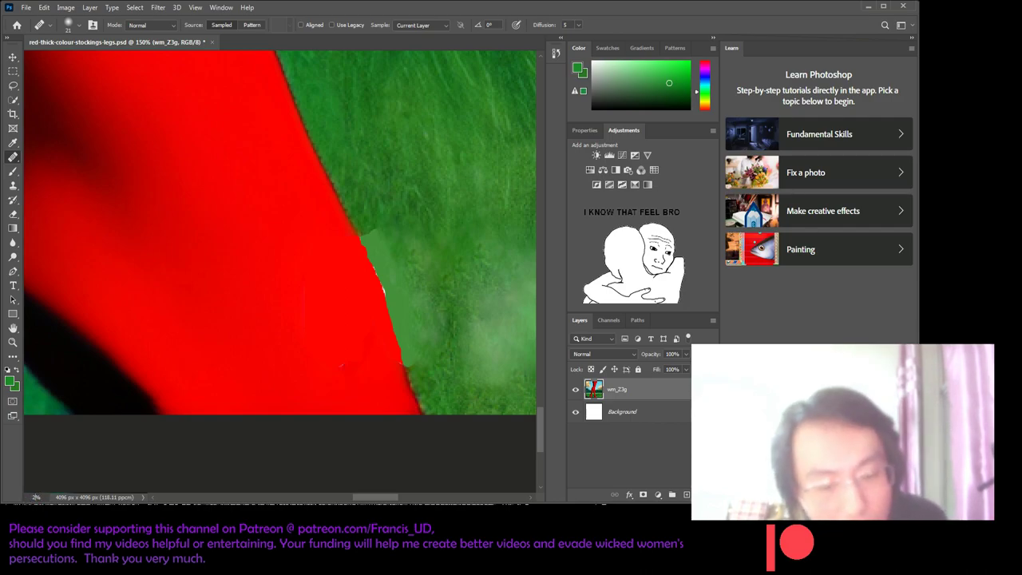
pyautogui.write('00')
pyautogui.press('Return')
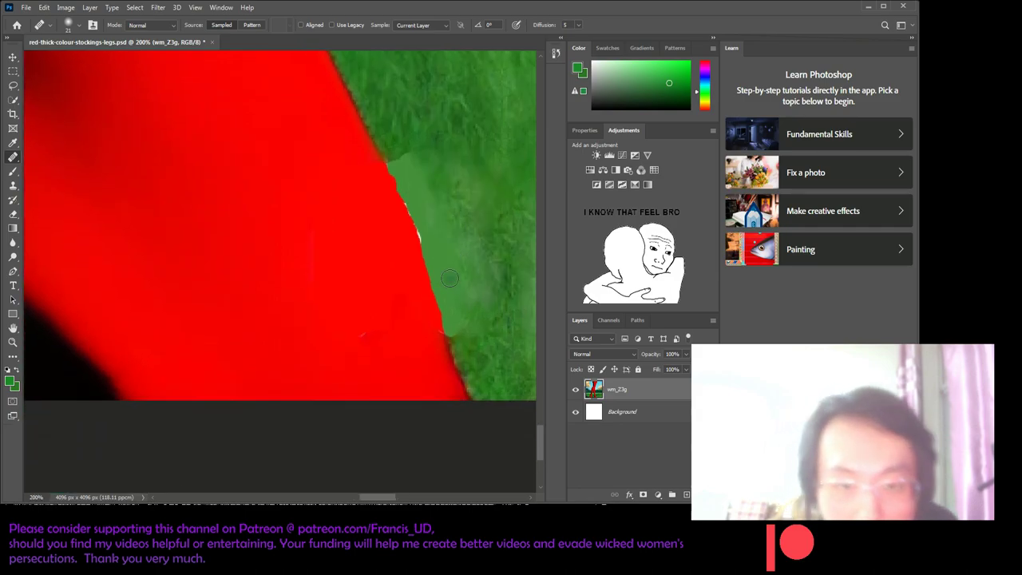
pyautogui.scroll(1, 449, 278)
pyautogui.scroll(1, 449, 278)
pyautogui.scroll(1, 450, 278)
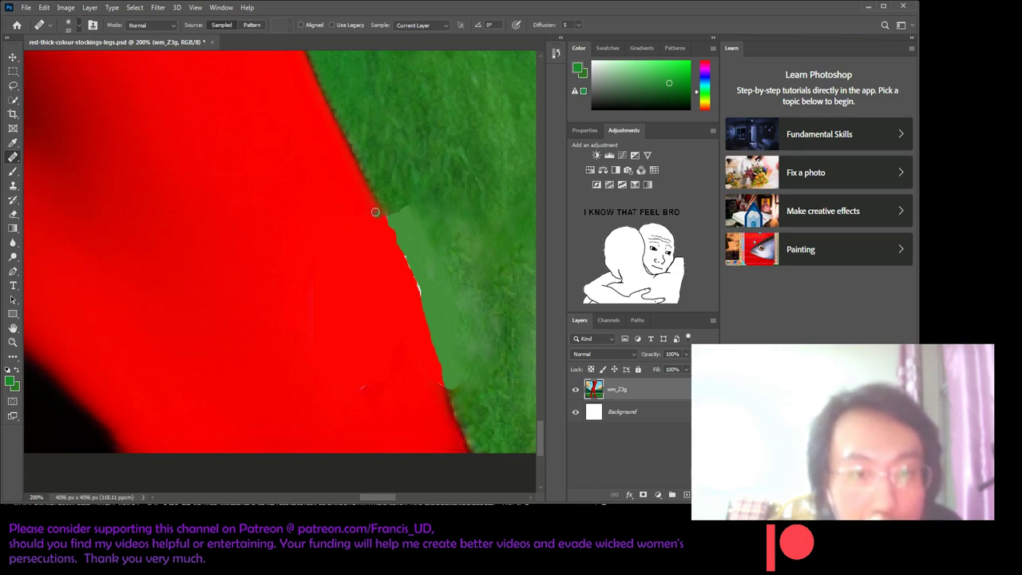
# - Shrink the brush to size 3 and save the document
pyautogui.press('[')
pyautogui.press('[')
pyautogui.press('[')
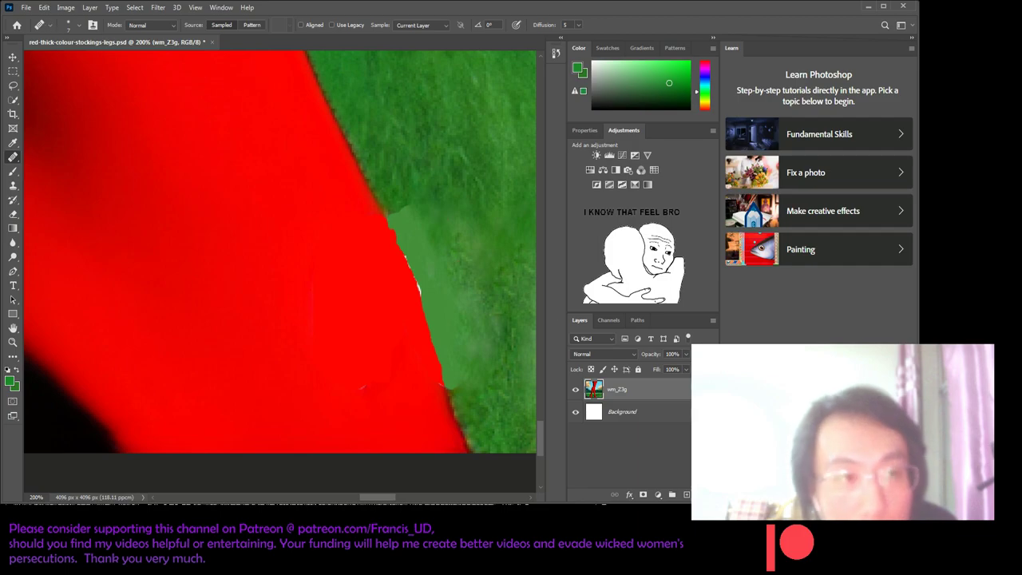
pyautogui.hotkey('ctrl', 's')
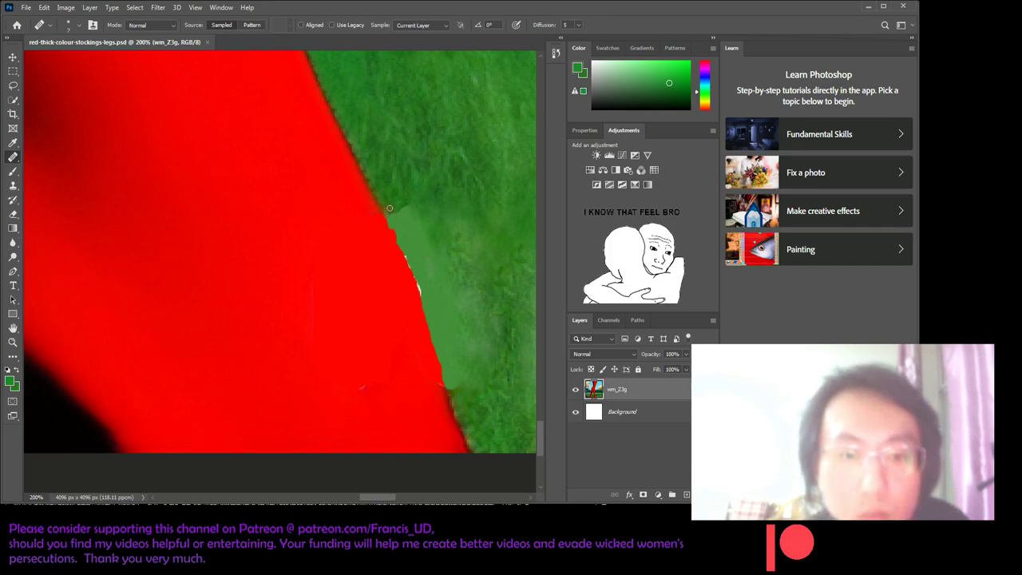
pyautogui.press('i')
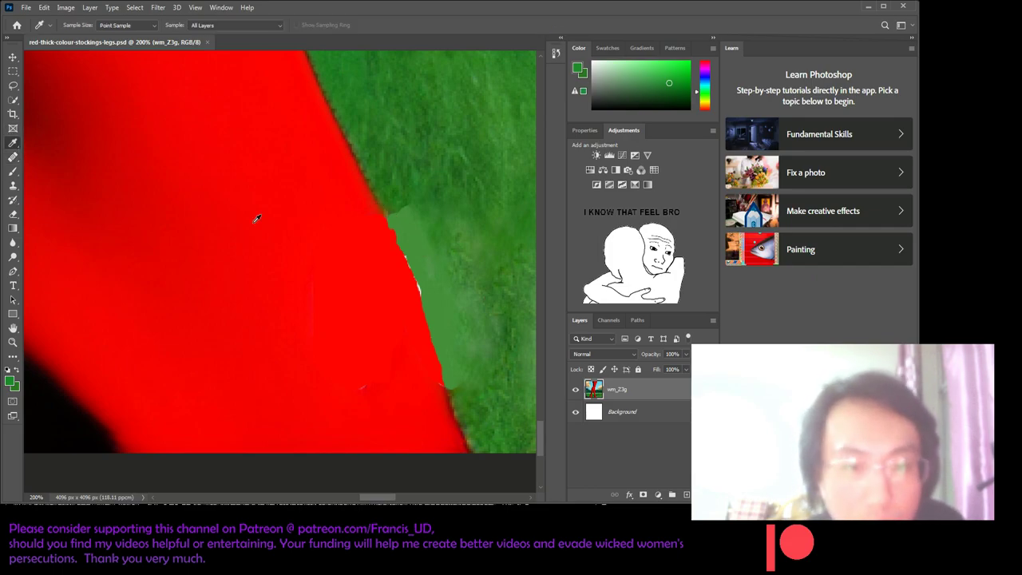
# - Sample the dark brownish orange #9a3b09 from the stocking's edge as the foreground colour
pyautogui.click(384, 207)
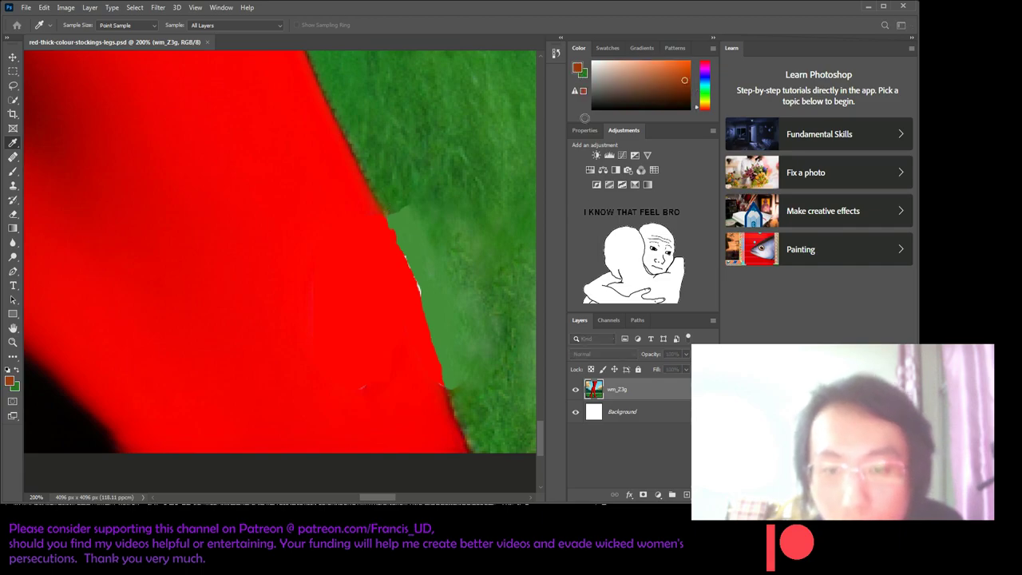
pyautogui.click(577, 69)
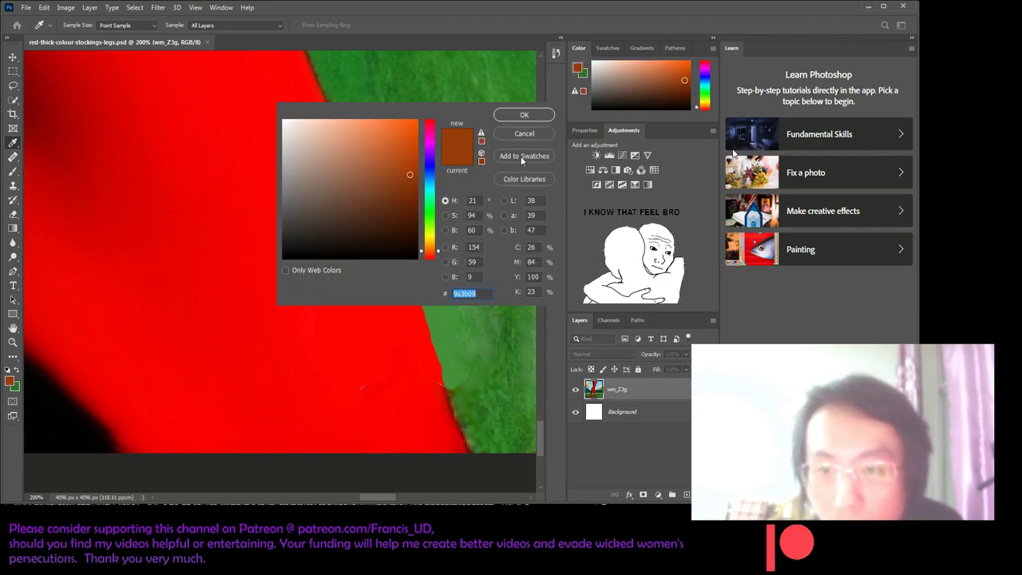
pyautogui.click(524, 114)
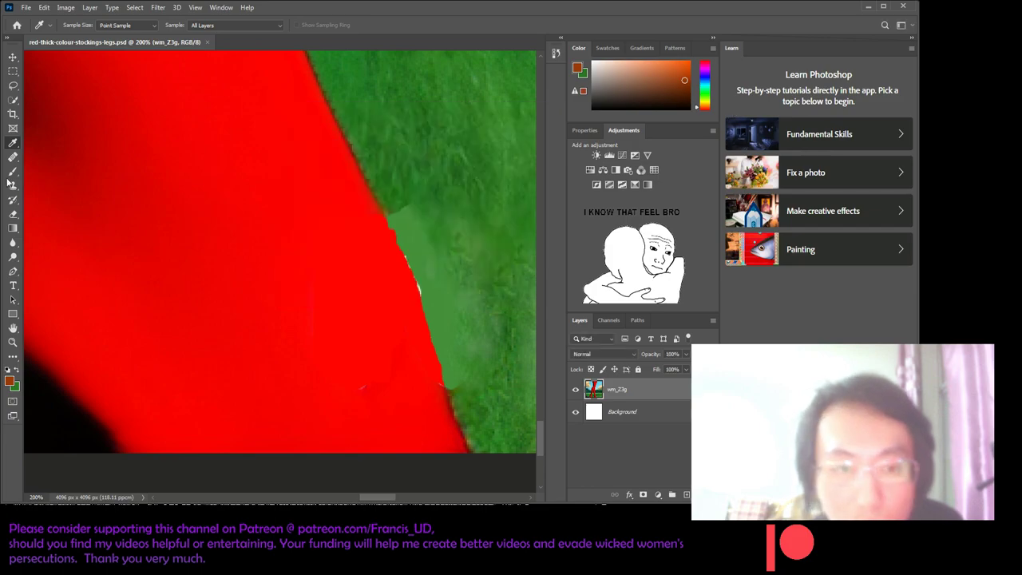
pyautogui.click(14, 86)
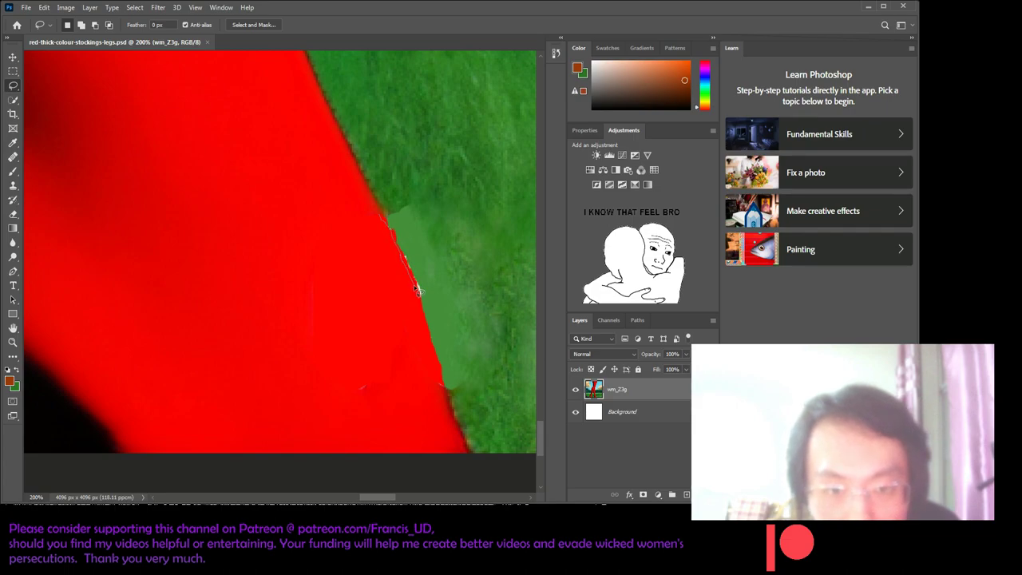
# - Lasso a strip along the stocking's edge enclosing the white specks
pyautogui.moveTo(417, 291); pyautogui.dragTo(427, 321)
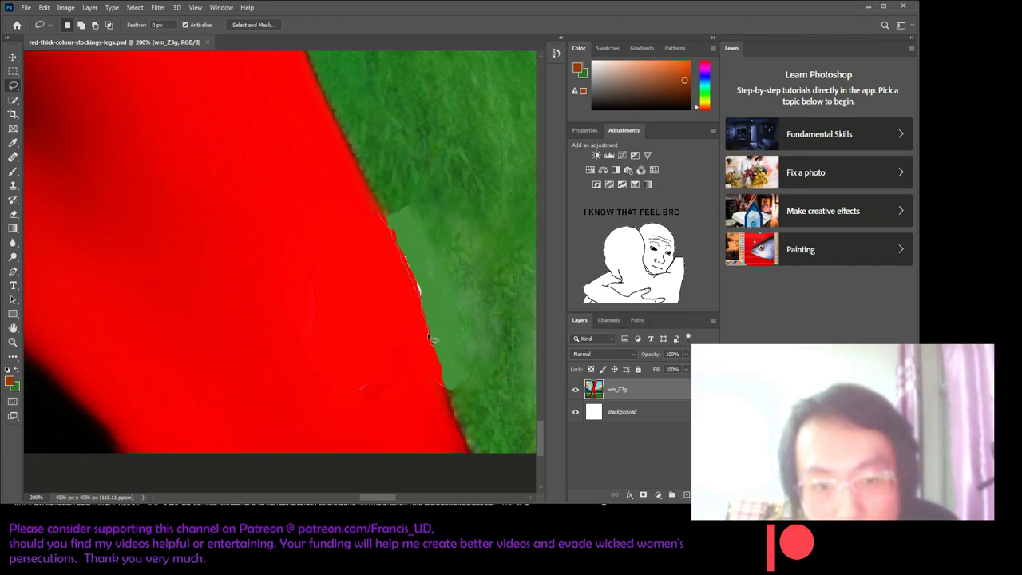
pyautogui.moveTo(437, 359); pyautogui.dragTo(445, 378)
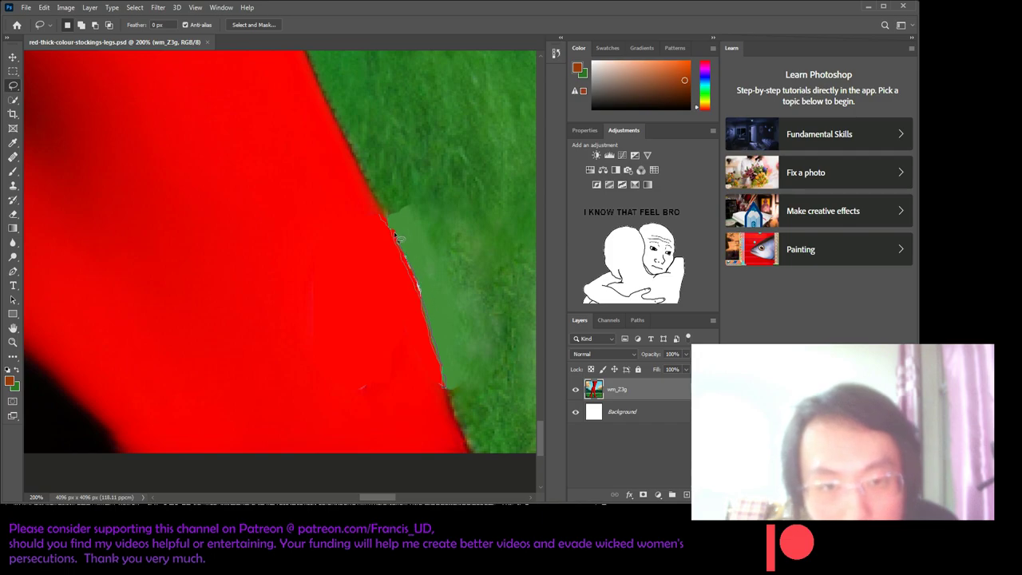
pyautogui.moveTo(404, 256); pyautogui.dragTo(383, 222)
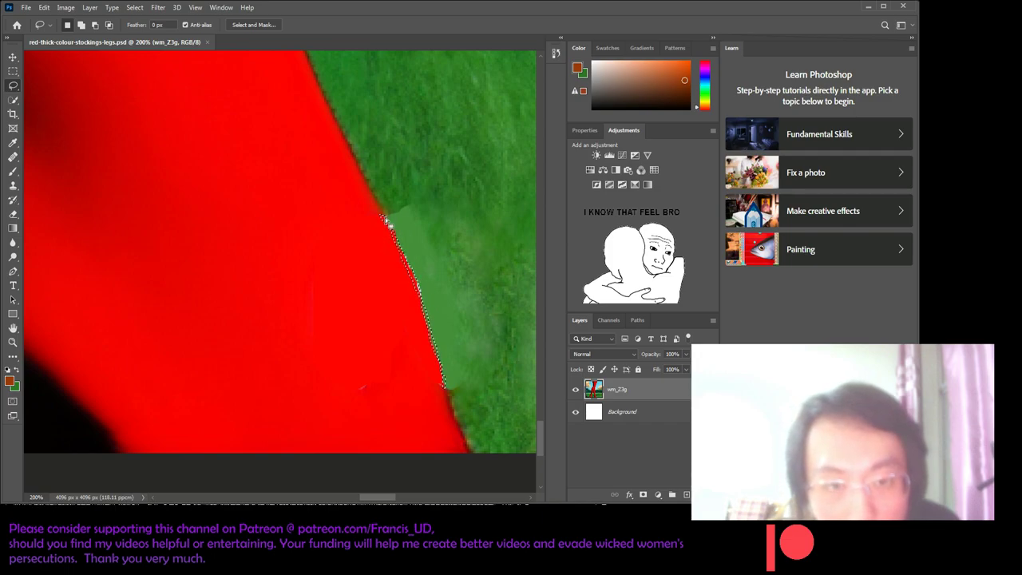
# - Fill the selection with solid green and deselect it
pyautogui.press('i')
pyautogui.hotkey('shift', 'F5')
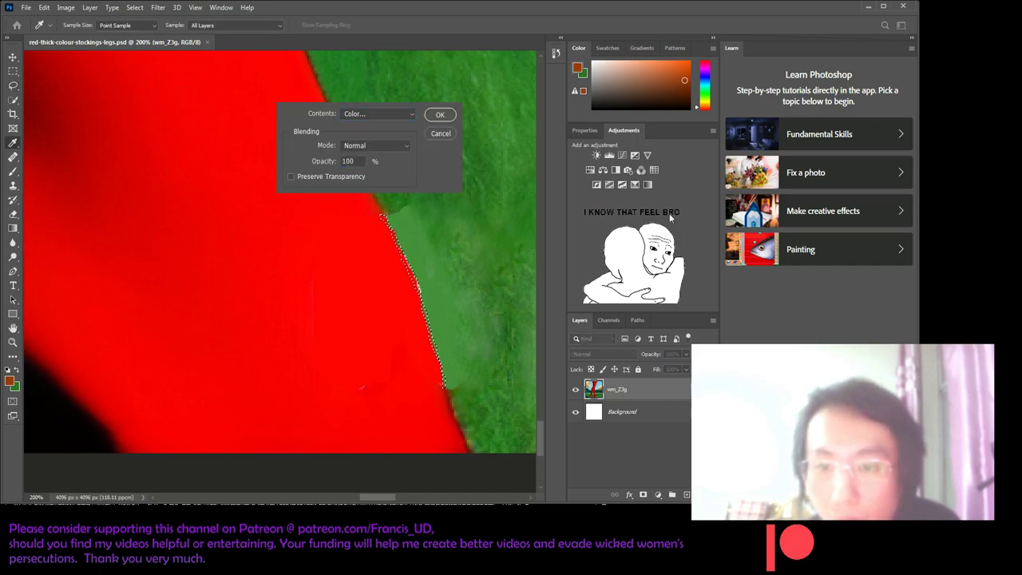
pyautogui.press('Return')
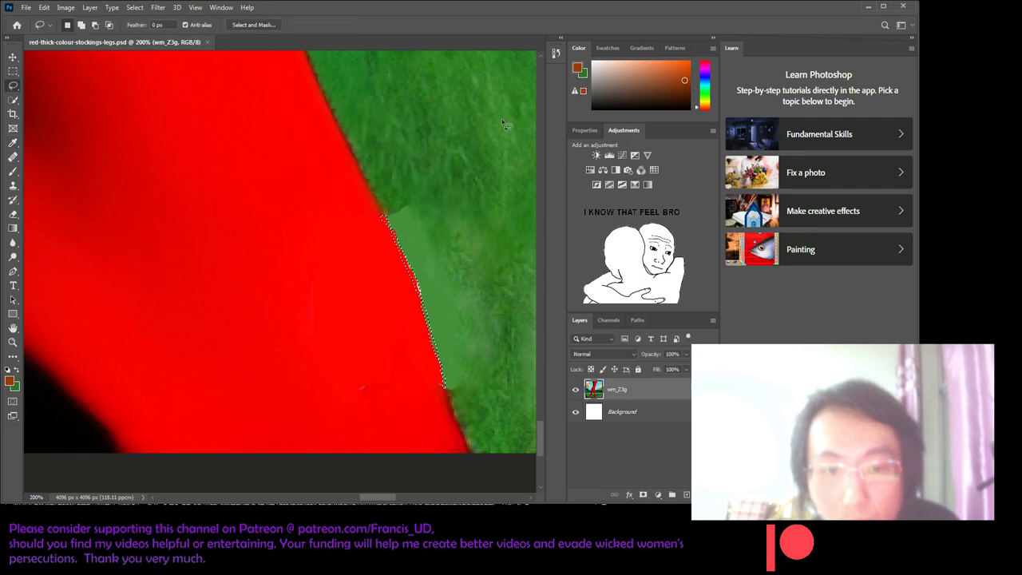
pyautogui.hotkey('ctrl', 'd')
pyautogui.press('l')
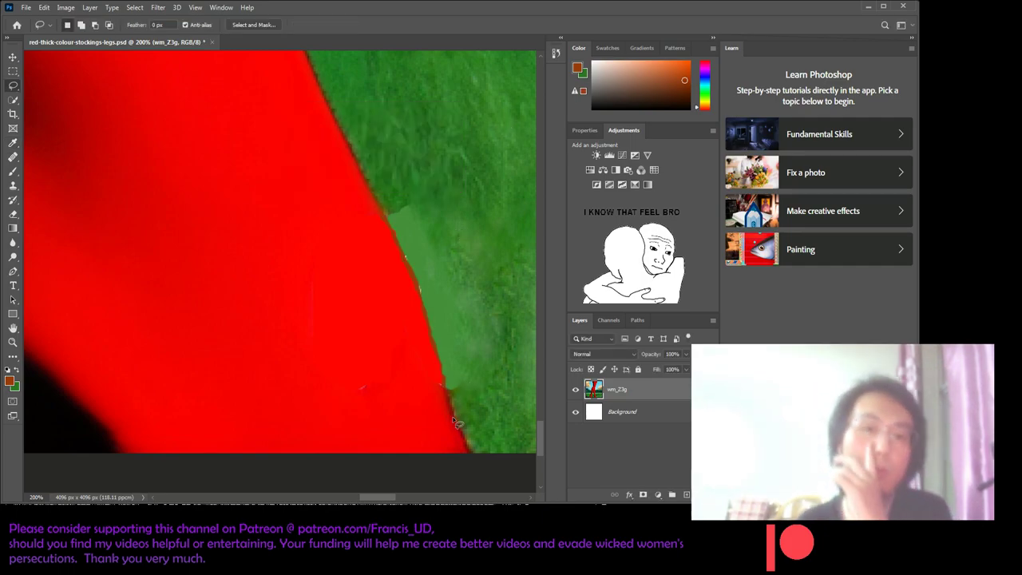
pyautogui.scroll(-1, 459, 419)
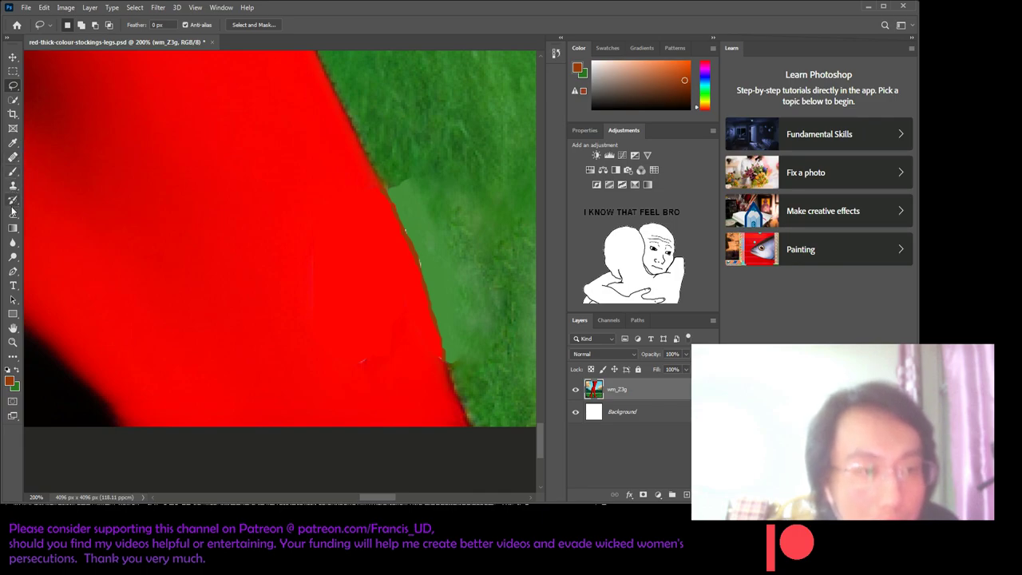
pyautogui.click(12, 156)
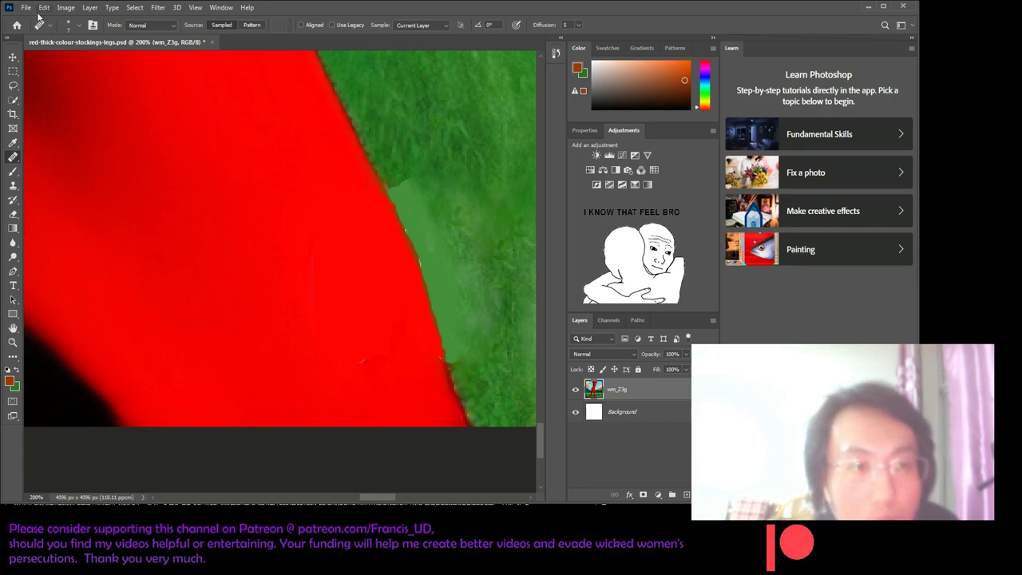
# - Set the Healing Brush to size 5, zoom to 300%, and heal the green patch along the red edge
pyautogui.press('[')
pyautogui.press('[')
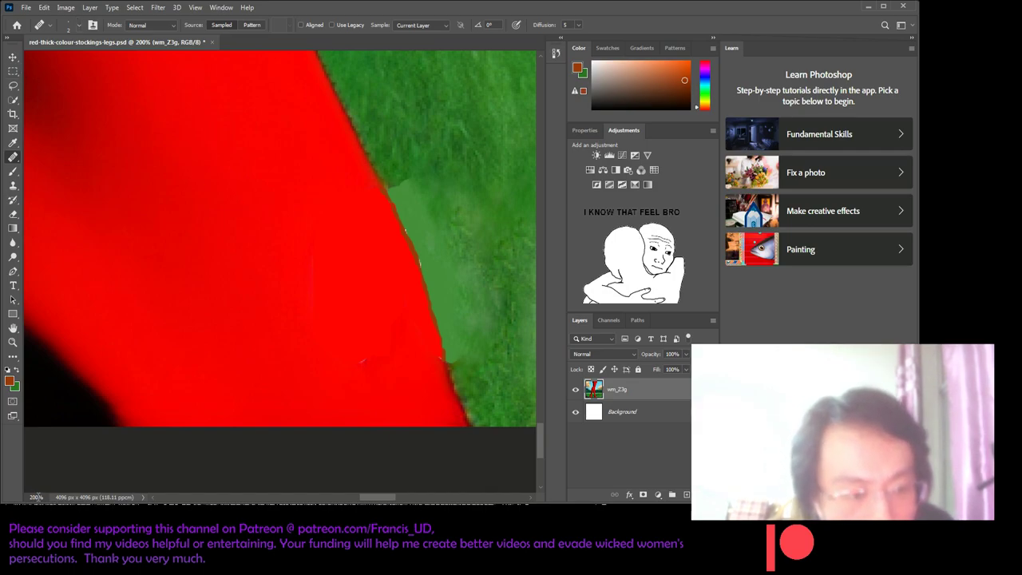
pyautogui.write('300')
pyautogui.press('Return')
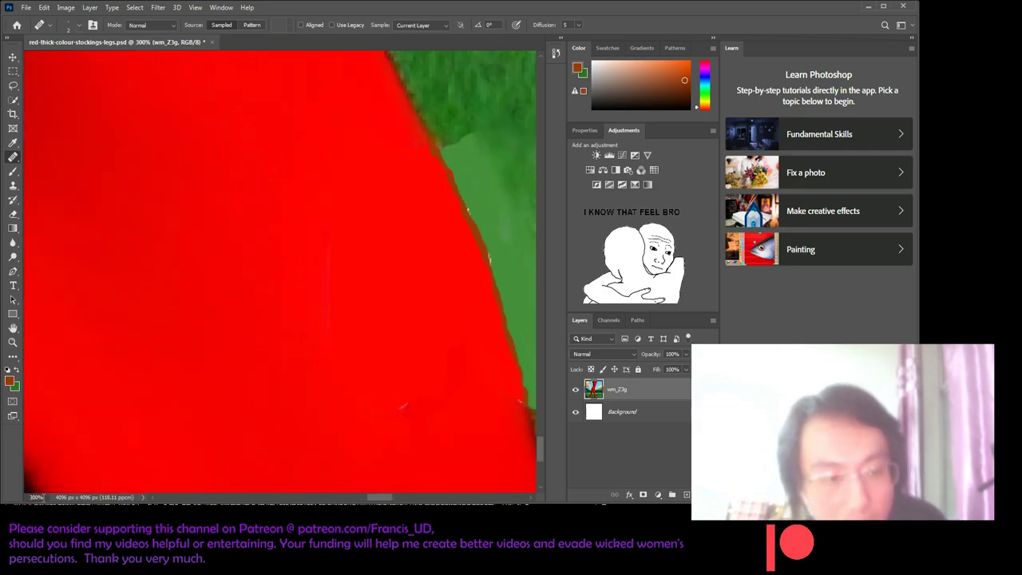
pyautogui.moveTo(383, 498); pyautogui.dragTo(391, 498)
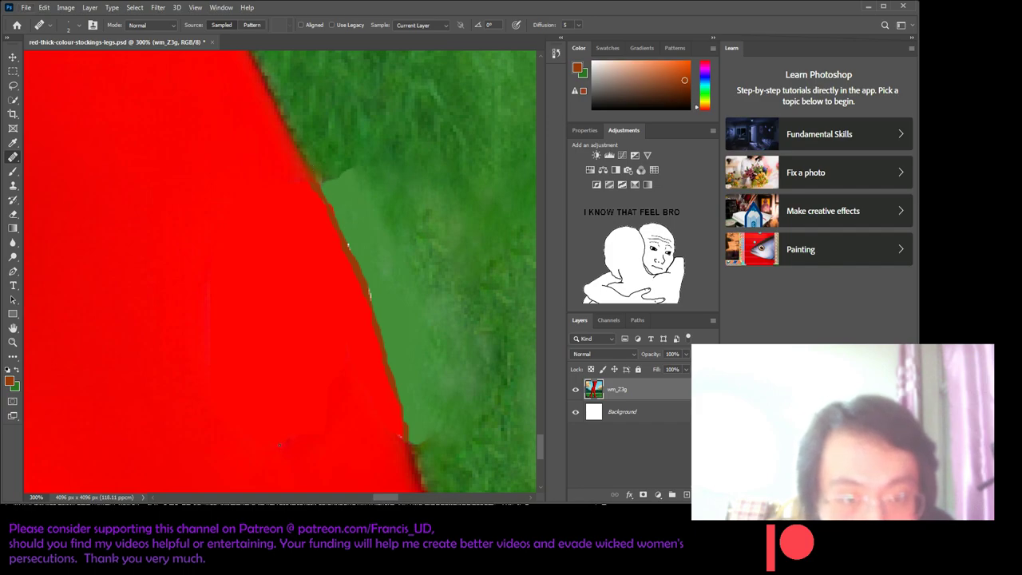
pyautogui.scroll(-2, 304, 399)
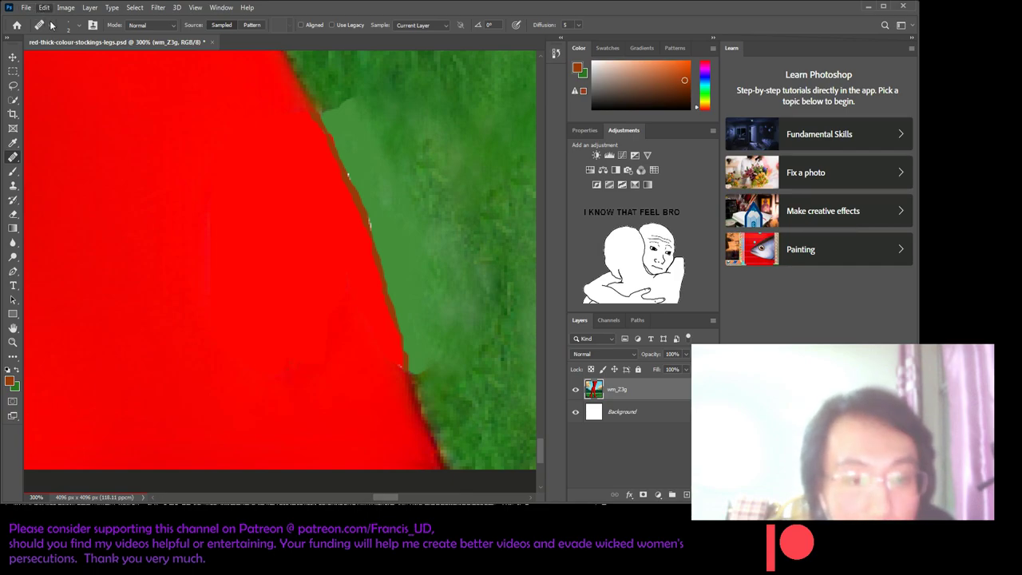
pyautogui.scroll(-1, 326, 191)
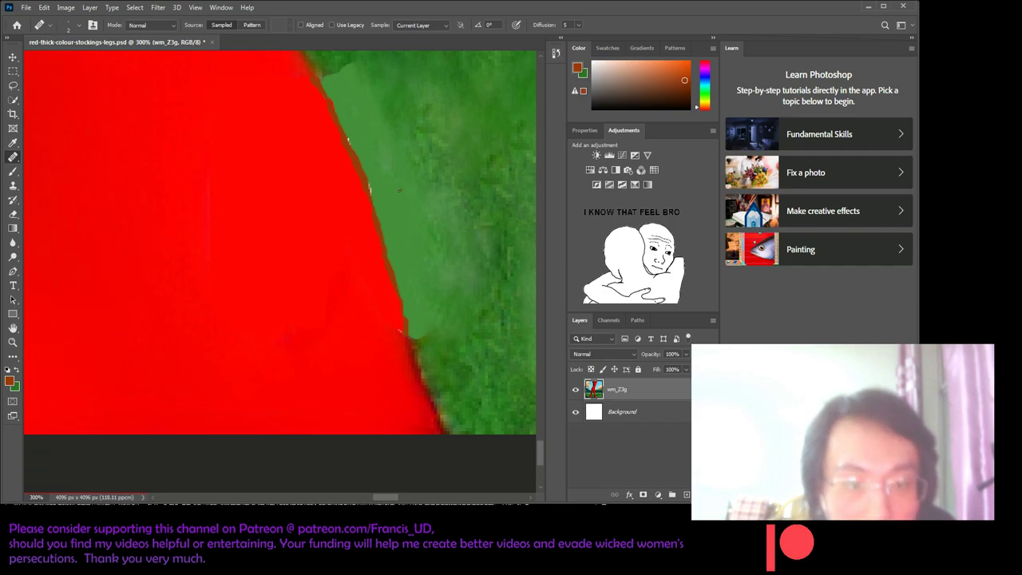
pyautogui.scroll(1, 374, 240)
pyautogui.scroll(1, 421, 290)
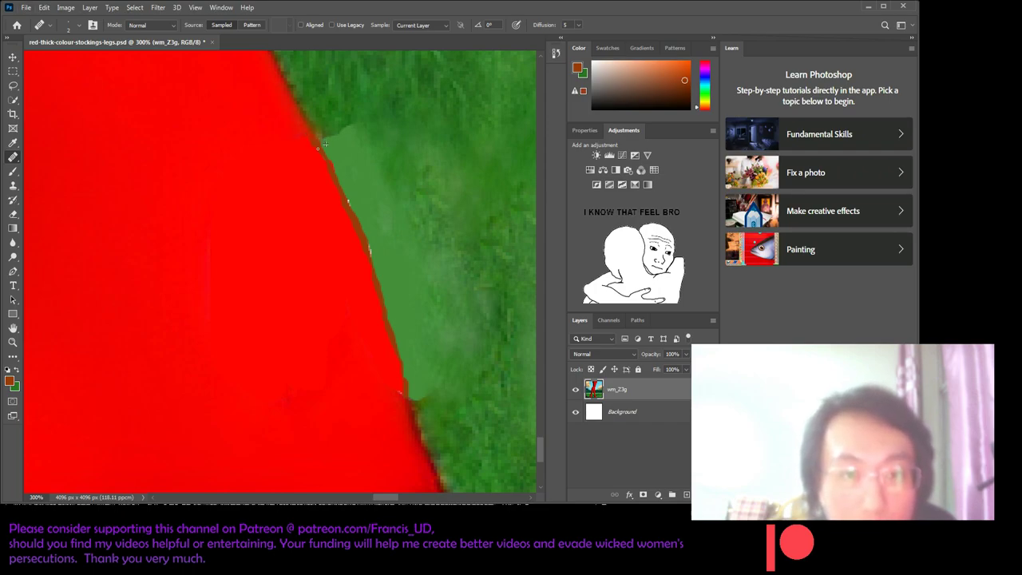
pyautogui.moveTo(324, 158); pyautogui.dragTo(333, 176)
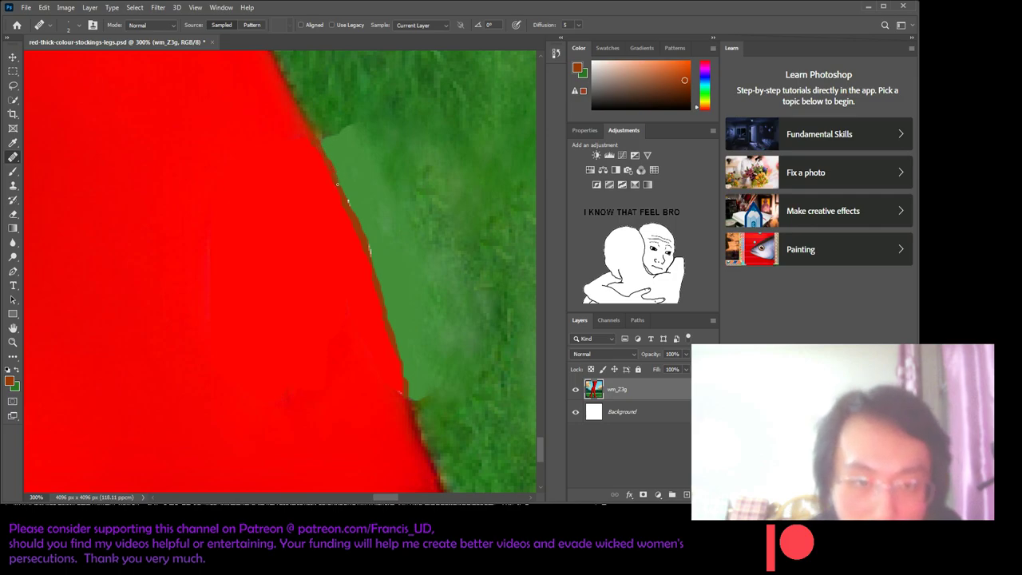
# - Heal spots up and down the red-green edge to clear the pale specks on the border
pyautogui.click(347, 204)
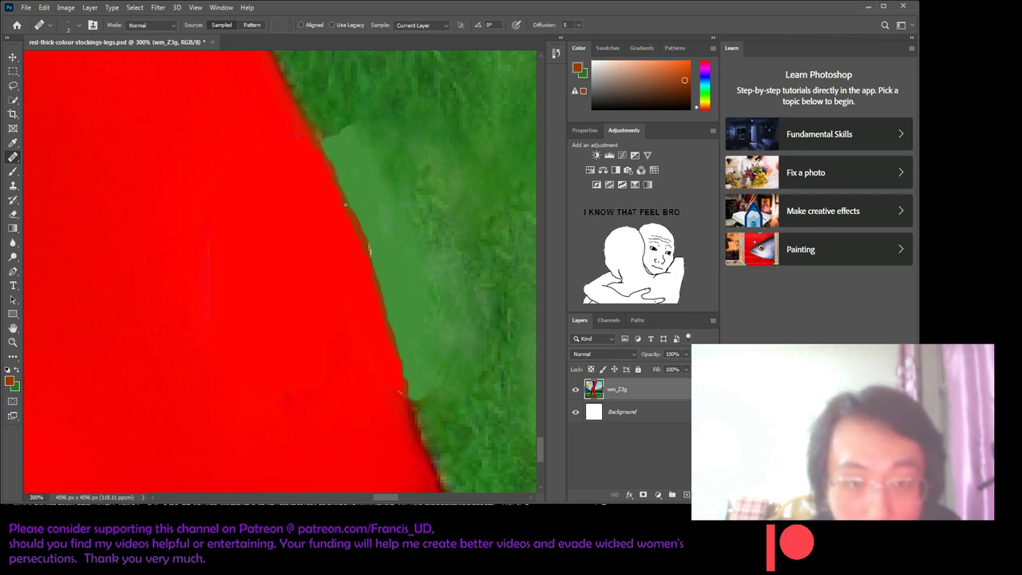
pyautogui.moveTo(368, 249); pyautogui.dragTo(372, 262)
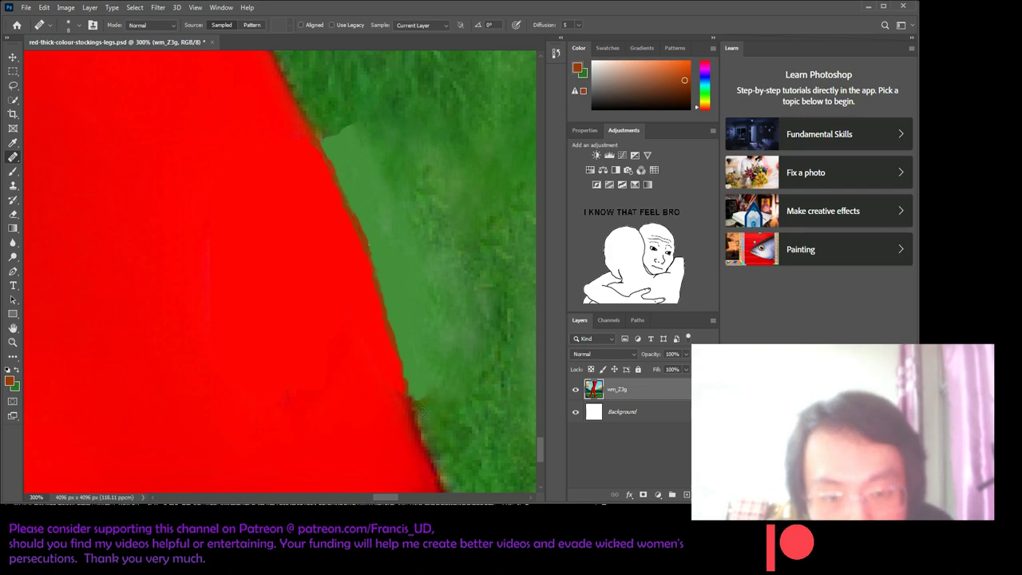
pyautogui.keyDown('alt'); pyautogui.click(413, 412); pyautogui.keyUp('alt')
pyautogui.moveTo(399, 395)
pyautogui.mouseDown()
pyautogui.moveTo(394, 372)
pyautogui.moveTo(401, 392)
pyautogui.mouseUp()
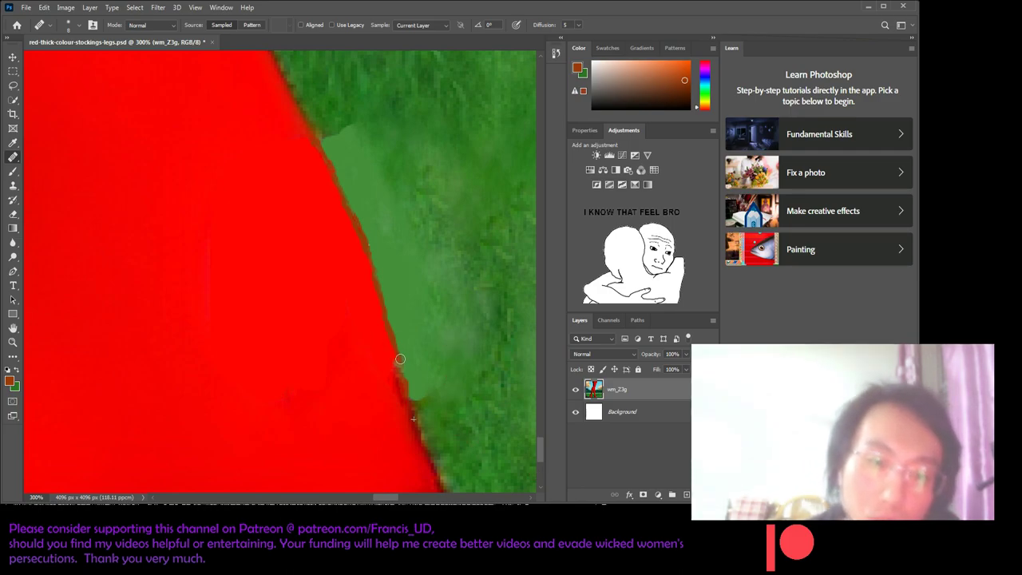
pyautogui.scroll(-1, 422, 403)
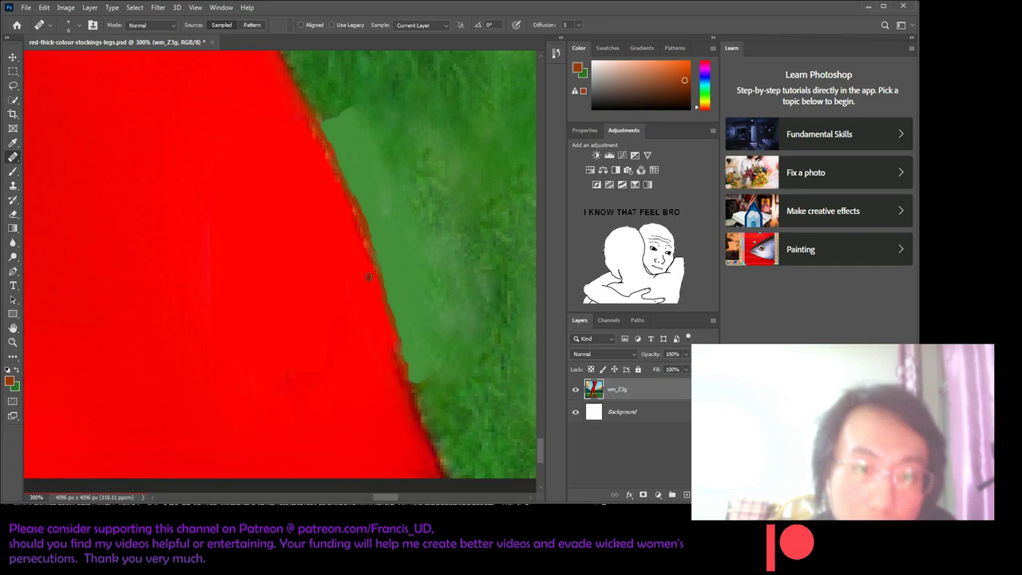
pyautogui.moveTo(376, 270); pyautogui.dragTo(386, 316)
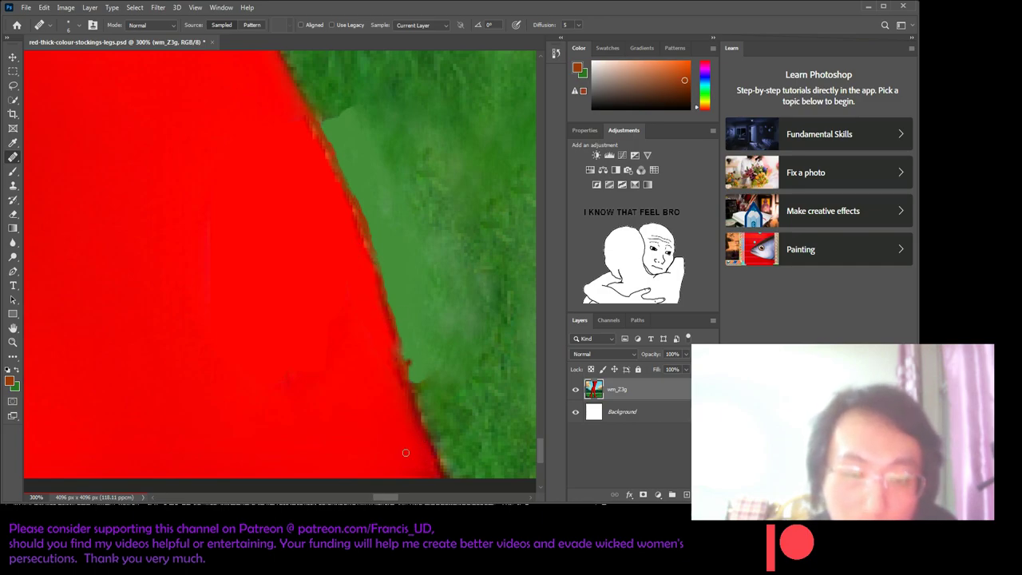
pyautogui.scroll(-2, 360, 237)
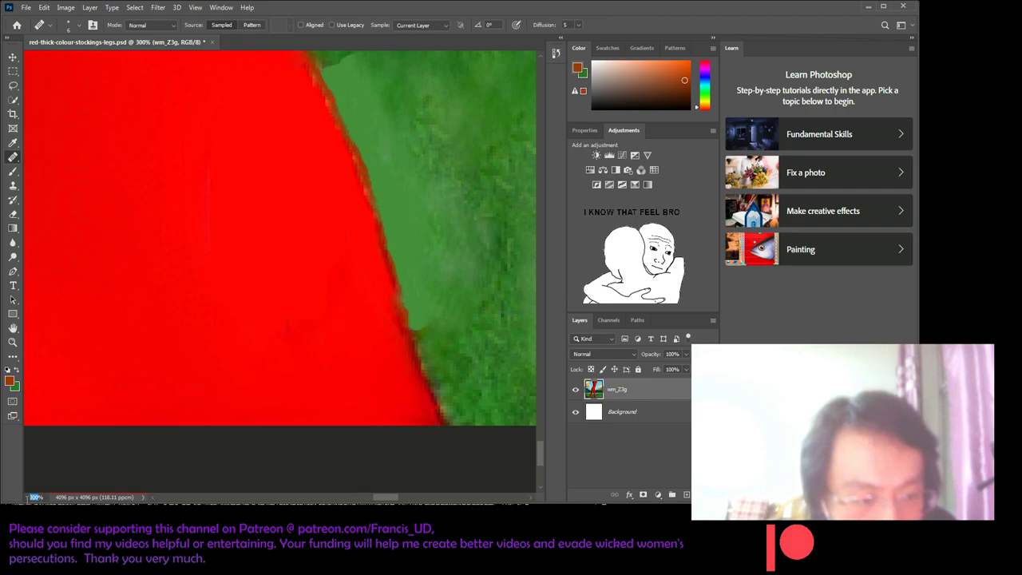
# - At 160% zoom, heal the green area beside the red stocking's edge
pyautogui.write('200')
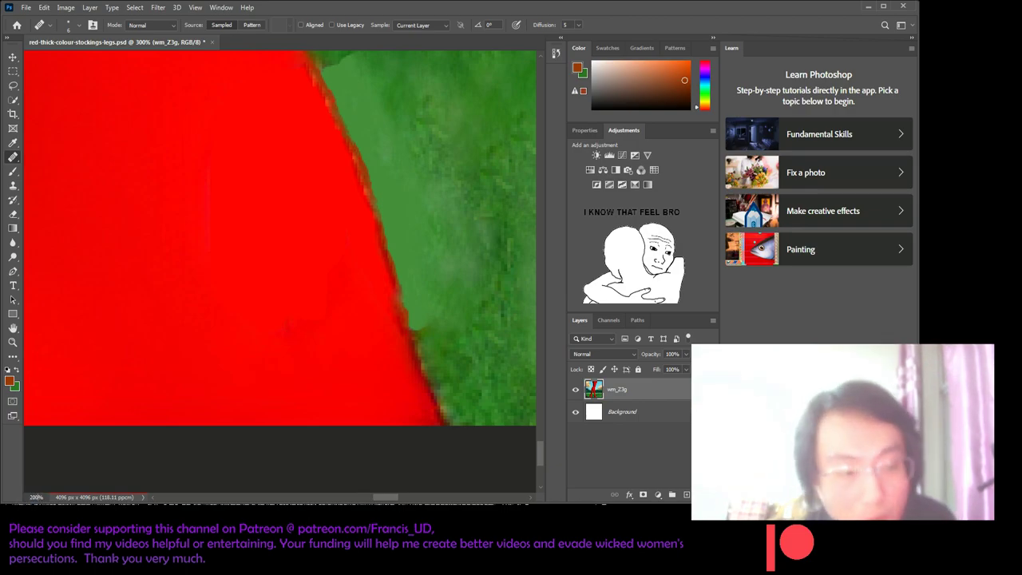
pyautogui.press('Return')
pyautogui.scroll(2, 321, 321)
pyautogui.scroll(3, 321, 322)
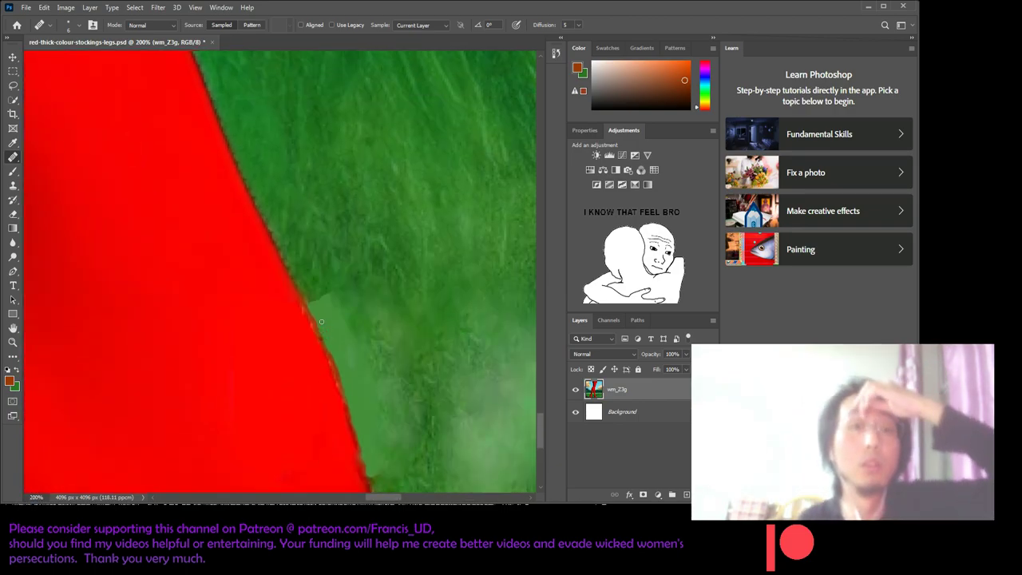
pyautogui.scroll(-2, 322, 327)
pyautogui.scroll(-2, 323, 333)
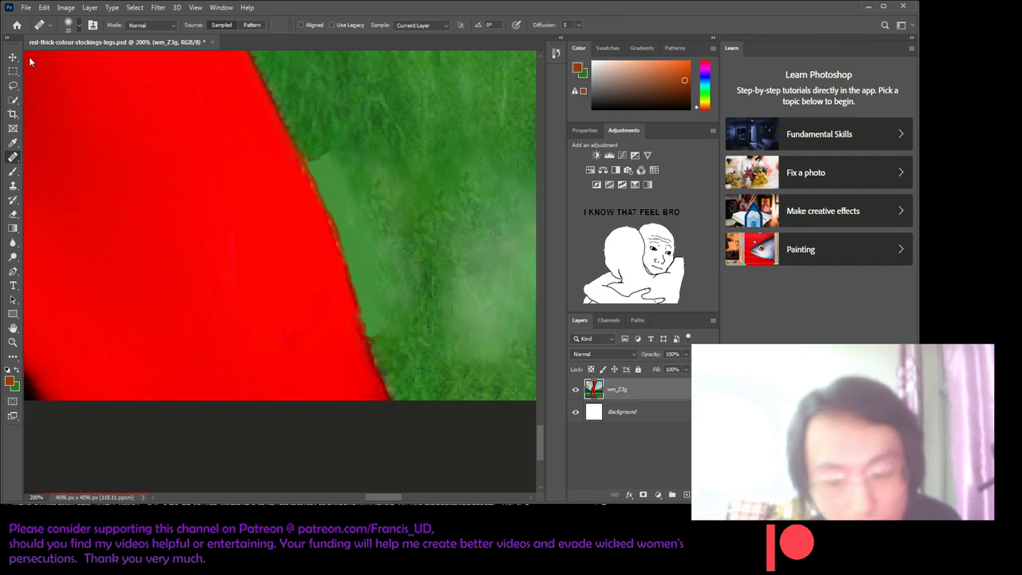
pyautogui.doubleClick(36, 497)
pyautogui.write('160')
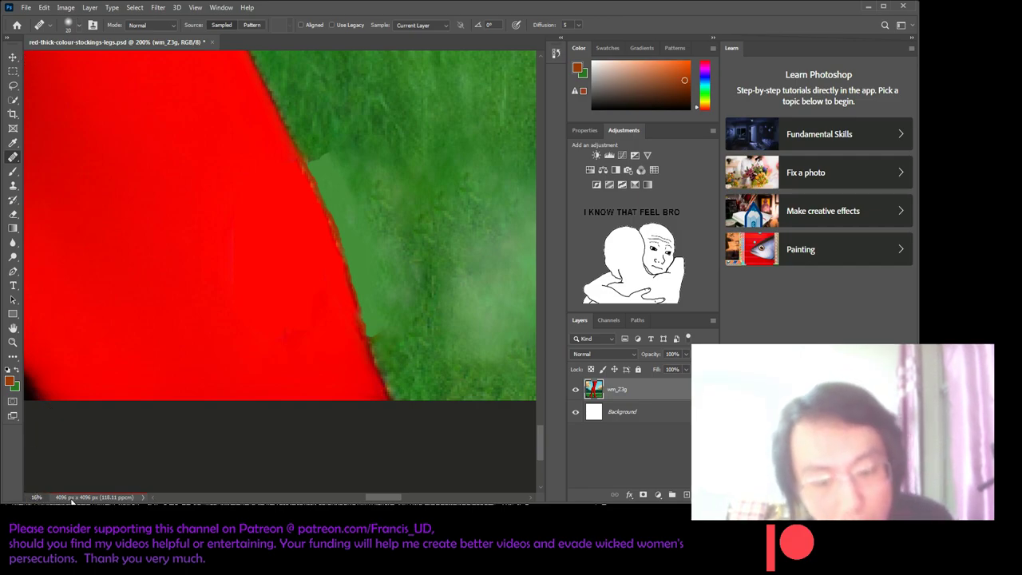
pyautogui.press('Return')
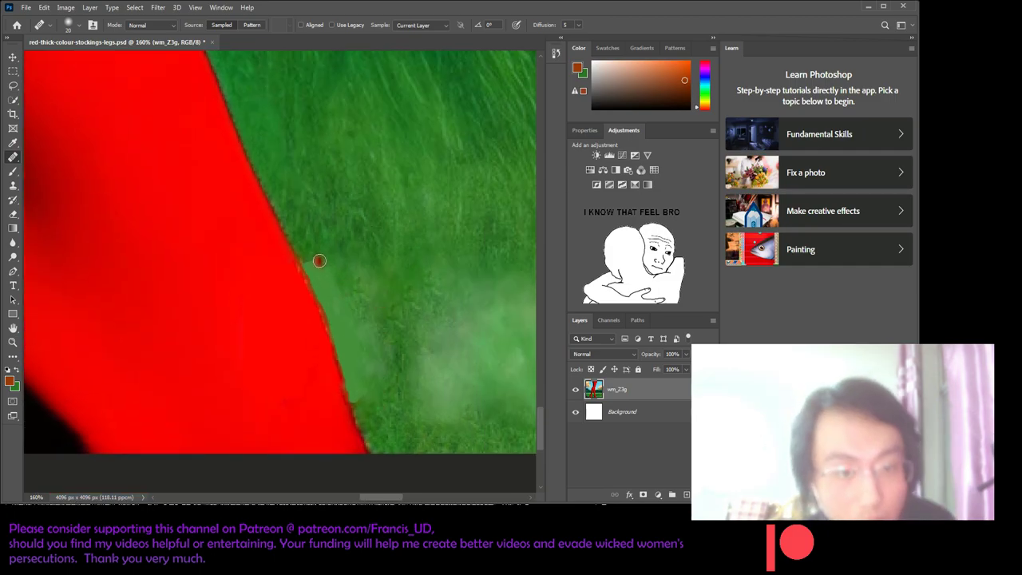
pyautogui.moveTo(316, 258); pyautogui.dragTo(334, 294)
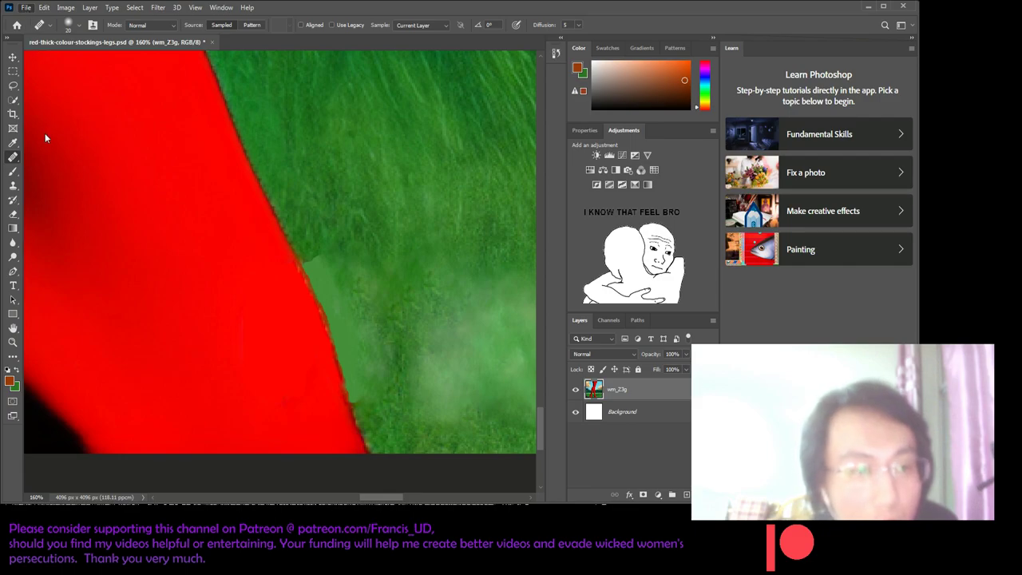
# - Save the file and blend the flat green patch into the surrounding grass
pyautogui.hotkey('ctrl', 's')
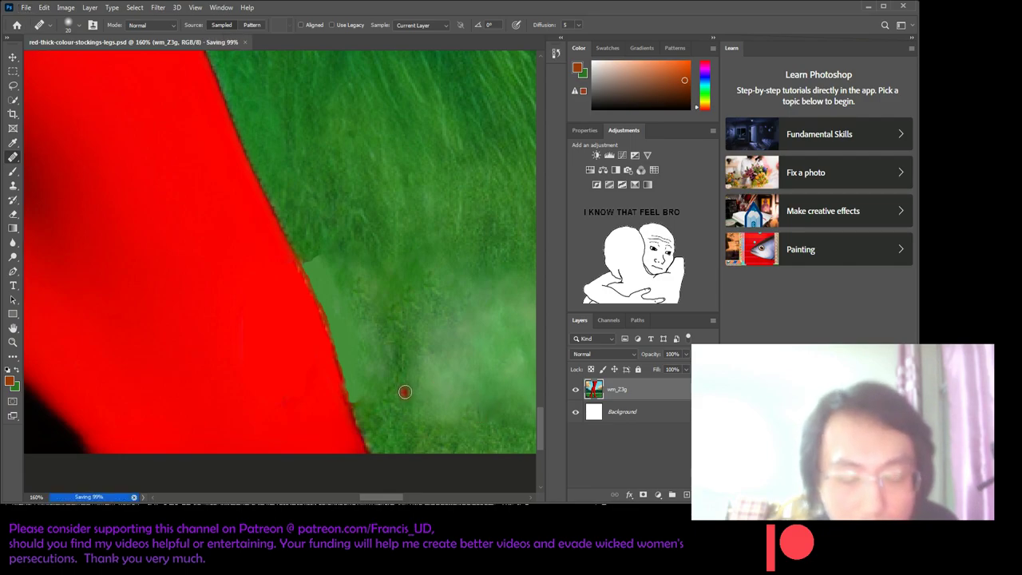
pyautogui.scroll(-1, 400, 394)
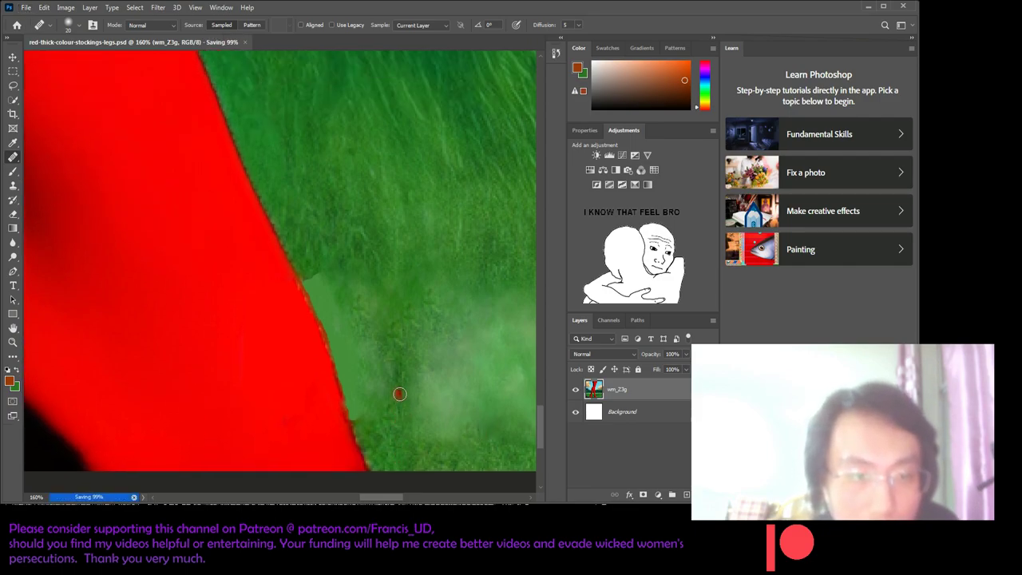
pyautogui.moveTo(400, 394)
pyautogui.mouseDown()
pyautogui.moveTo(373, 280)
pyautogui.moveTo(313, 239)
pyautogui.moveTo(333, 282)
pyautogui.mouseUp()
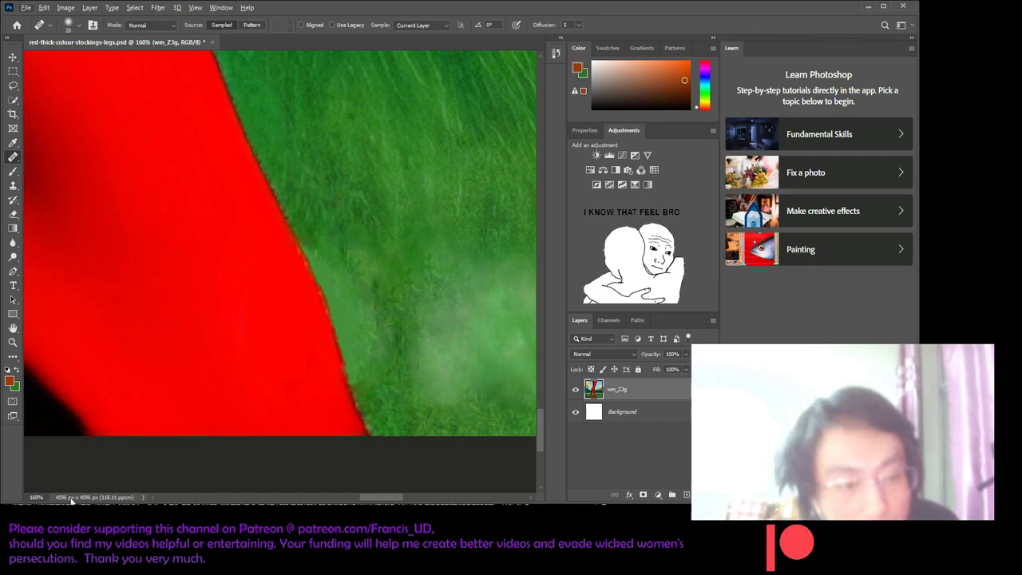
pyautogui.write('120')
pyautogui.press('Return')
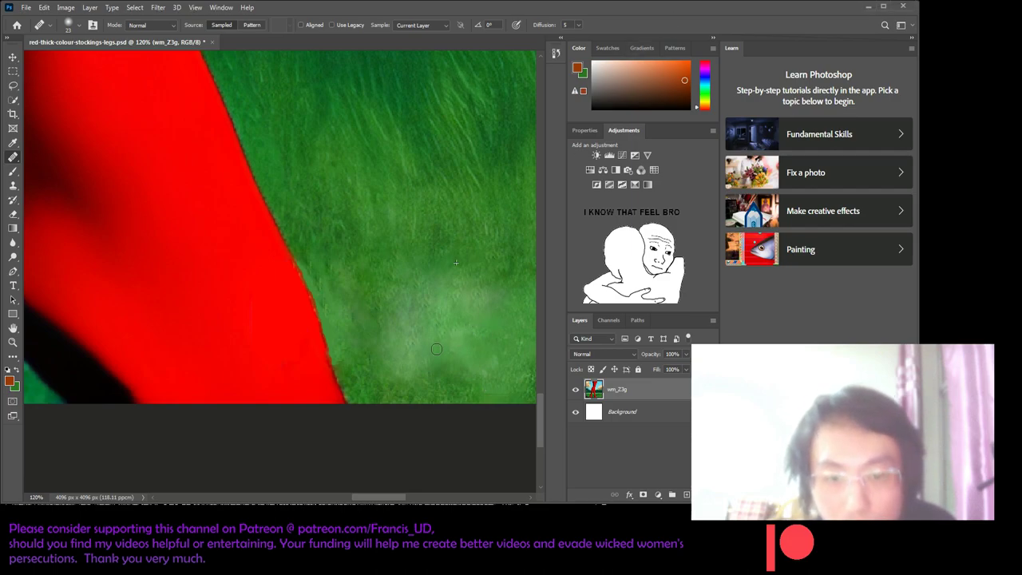
# - Heal the pale patch in the grass near the red stocking's lower edge
pyautogui.moveTo(426, 361); pyautogui.dragTo(394, 388)
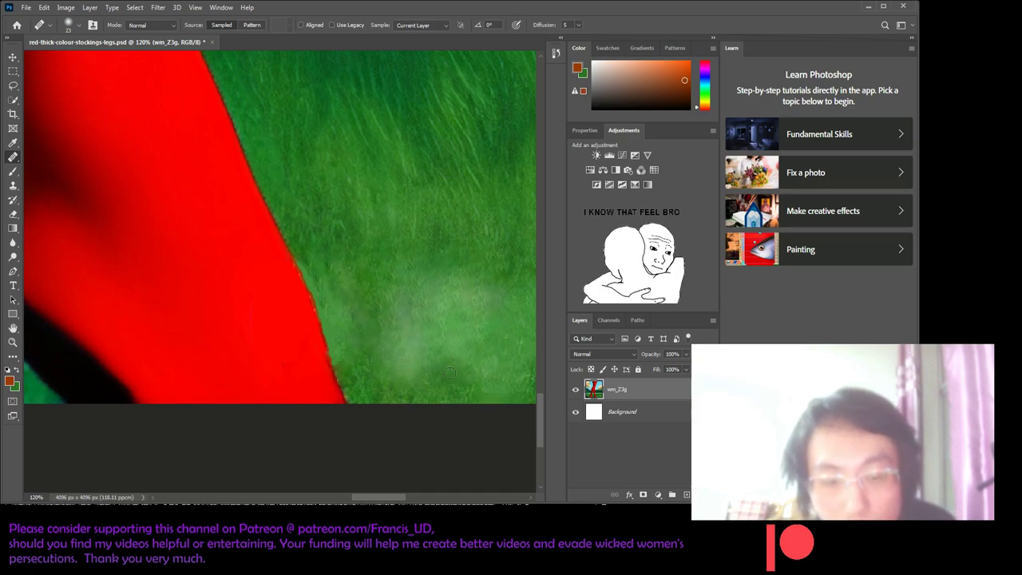
pyautogui.moveTo(380, 497); pyautogui.dragTo(405, 498)
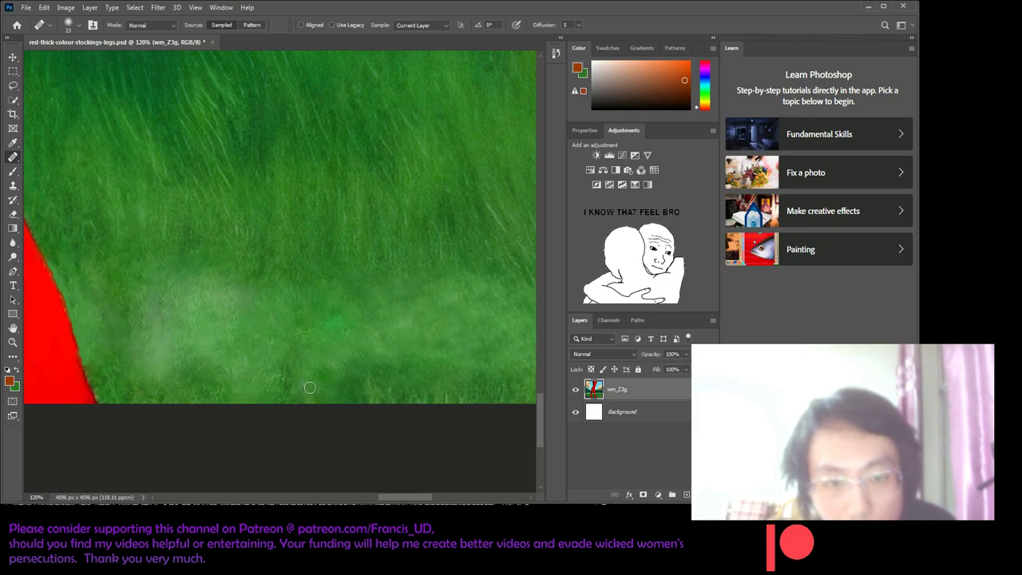
pyautogui.moveTo(437, 497); pyautogui.dragTo(342, 501)
pyautogui.moveTo(342, 501); pyautogui.dragTo(392, 497)
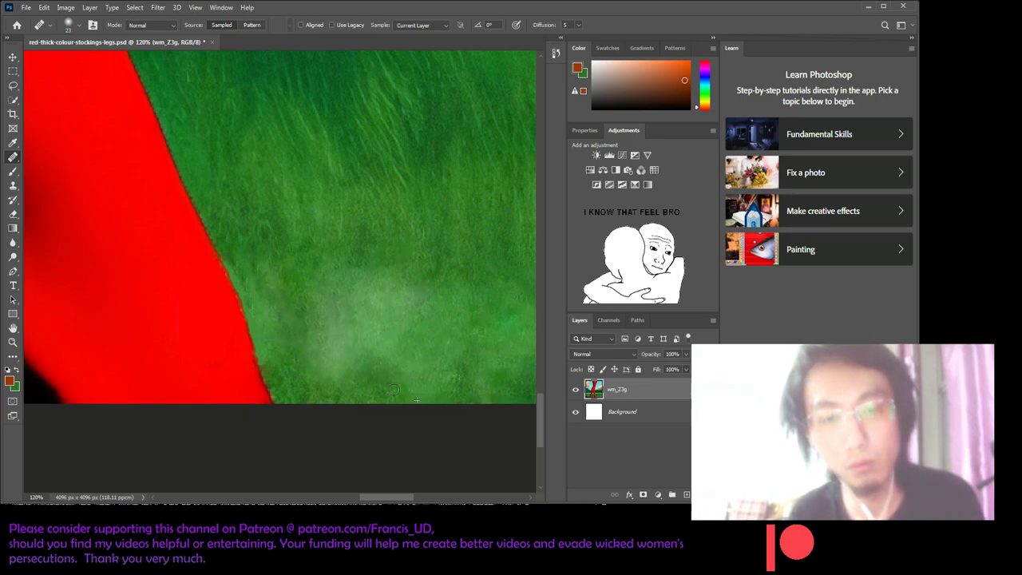
pyautogui.moveTo(380, 502); pyautogui.dragTo(422, 496)
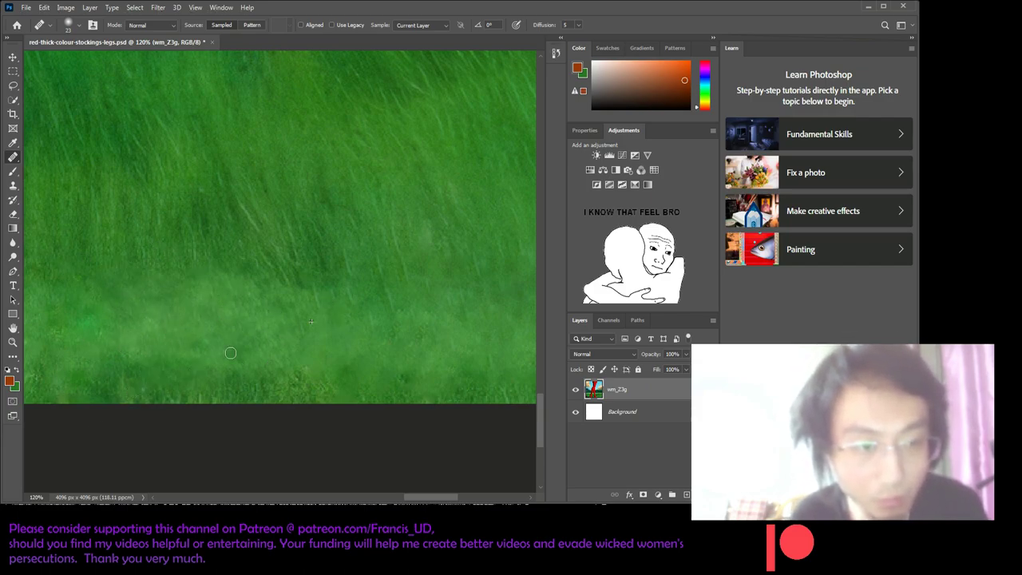
# - Heal the remaining pale blotches and spots across the lower grass
pyautogui.moveTo(108, 340); pyautogui.dragTo(249, 345)
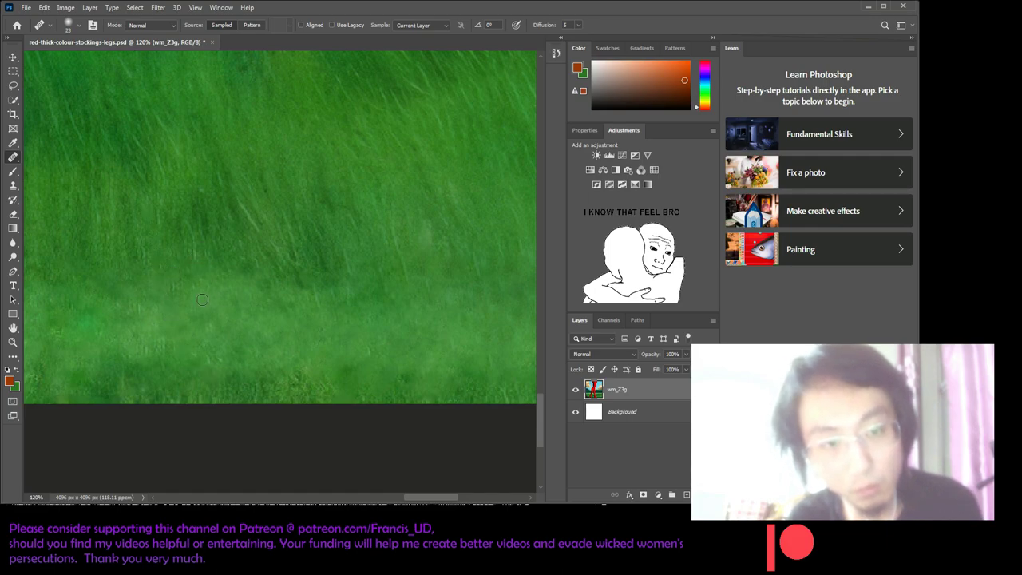
pyautogui.moveTo(250, 335); pyautogui.dragTo(208, 377)
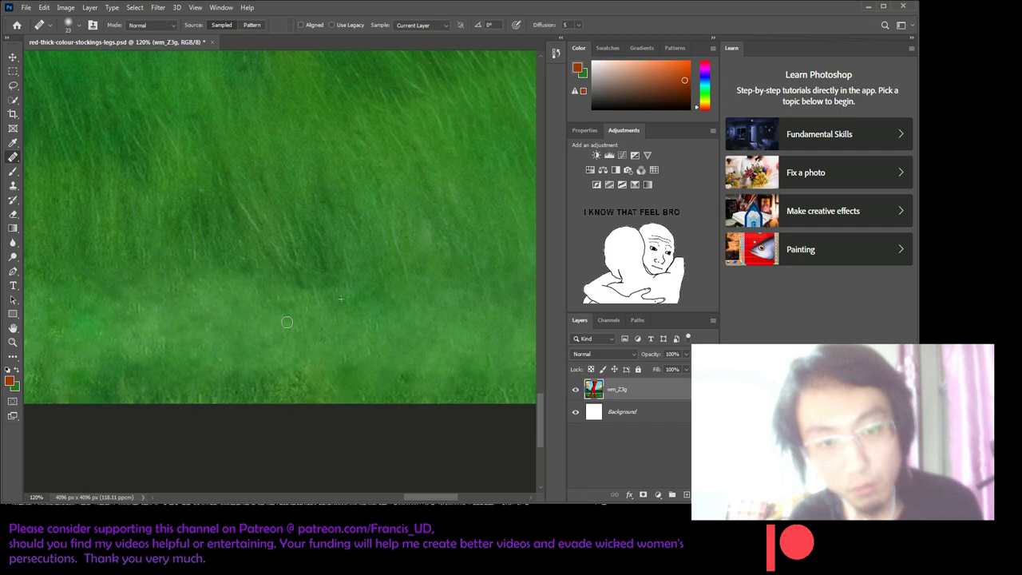
pyautogui.click(318, 329)
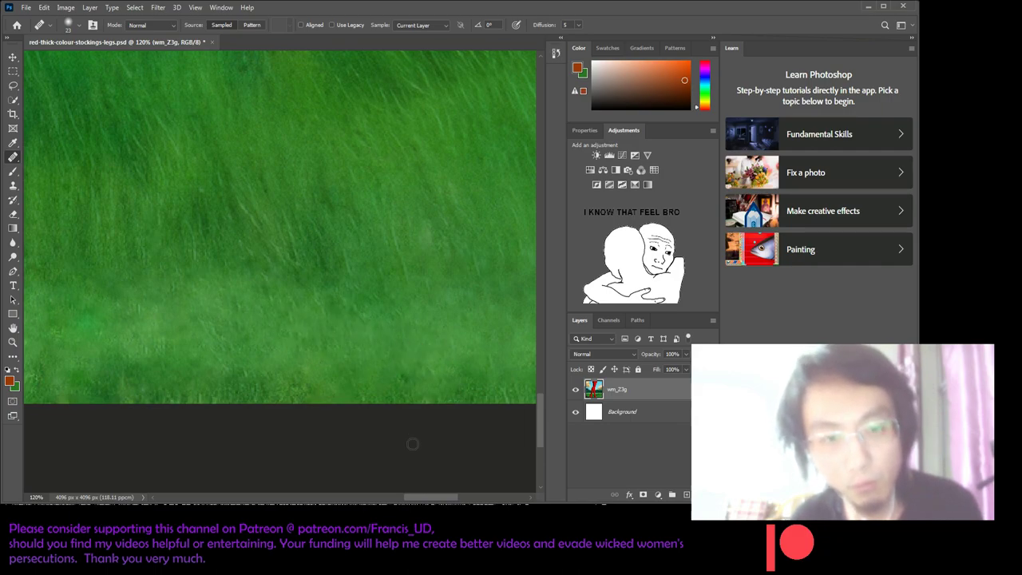
pyautogui.moveTo(412, 444); pyautogui.dragTo(280, 327)
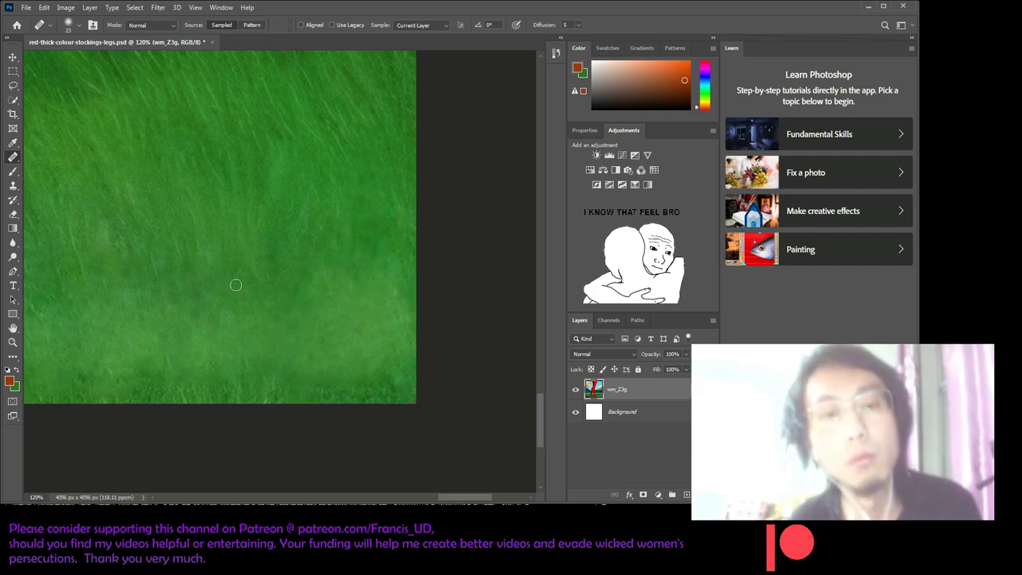
pyautogui.moveTo(335, 268); pyautogui.dragTo(285, 292)
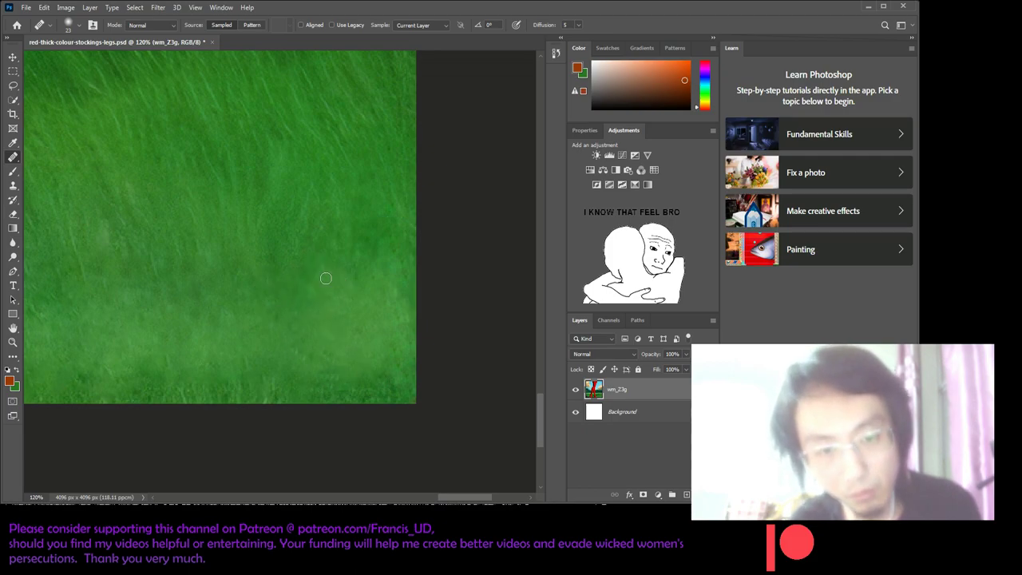
pyautogui.scroll(-5, 166, 411)
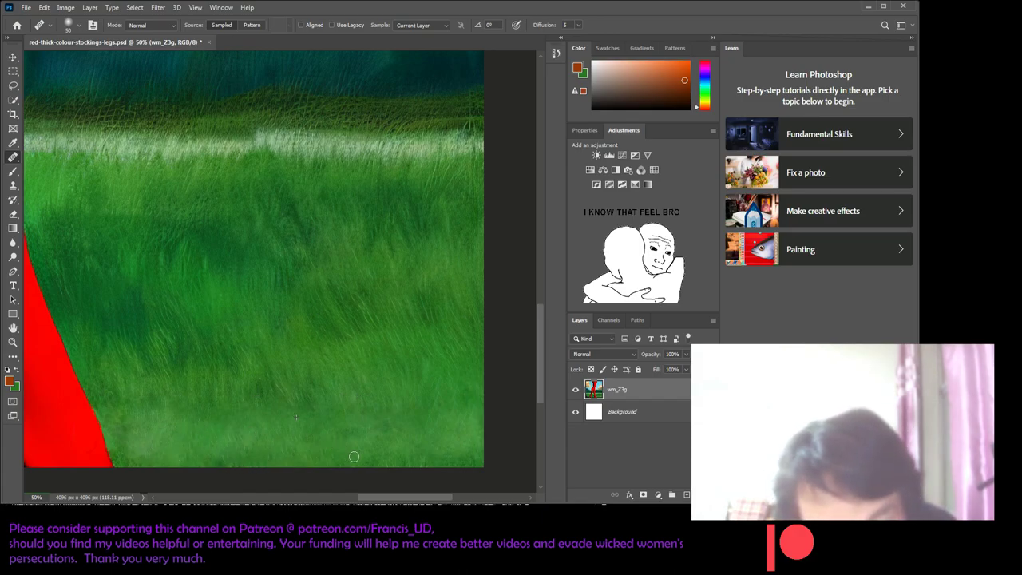
# - Heal the pale strip along the grass's bottom edge and save the file
pyautogui.moveTo(347, 428)
pyautogui.mouseDown()
pyautogui.moveTo(380, 427)
pyautogui.moveTo(303, 429)
pyautogui.moveTo(440, 457)
pyautogui.moveTo(421, 437)
pyautogui.mouseUp()
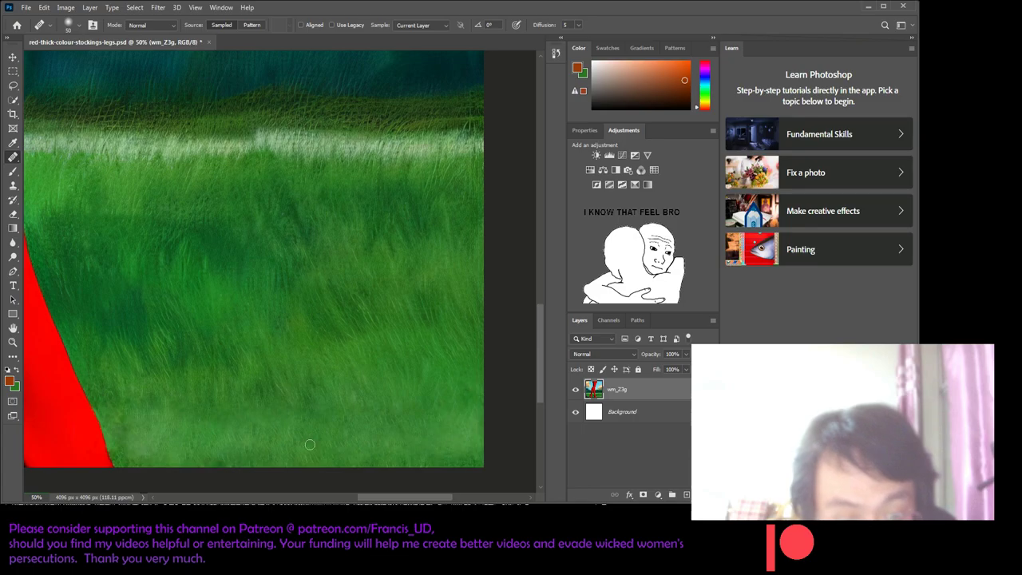
pyautogui.moveTo(423, 441); pyautogui.dragTo(183, 448)
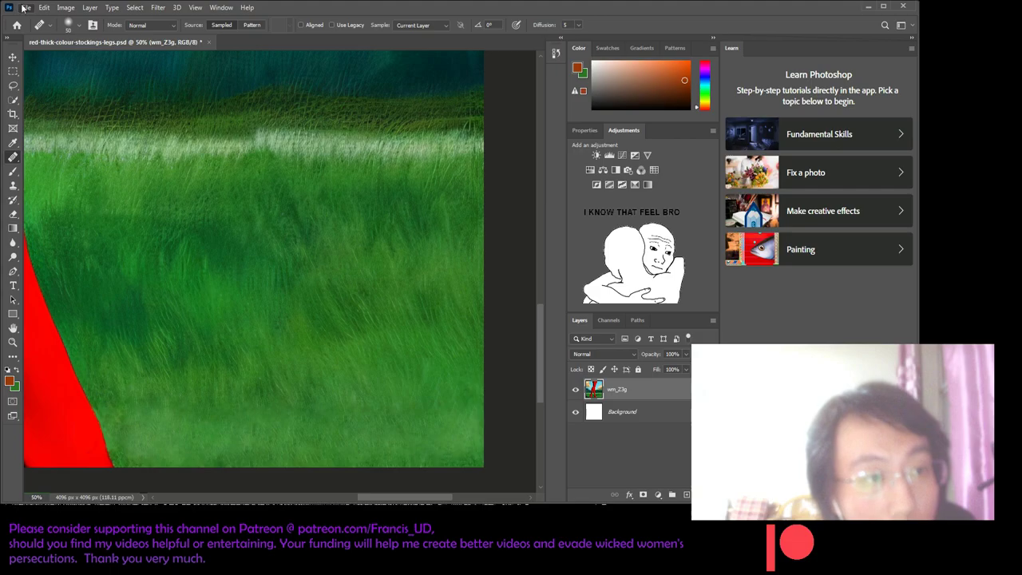
pyautogui.hotkey('ctrl', 's')
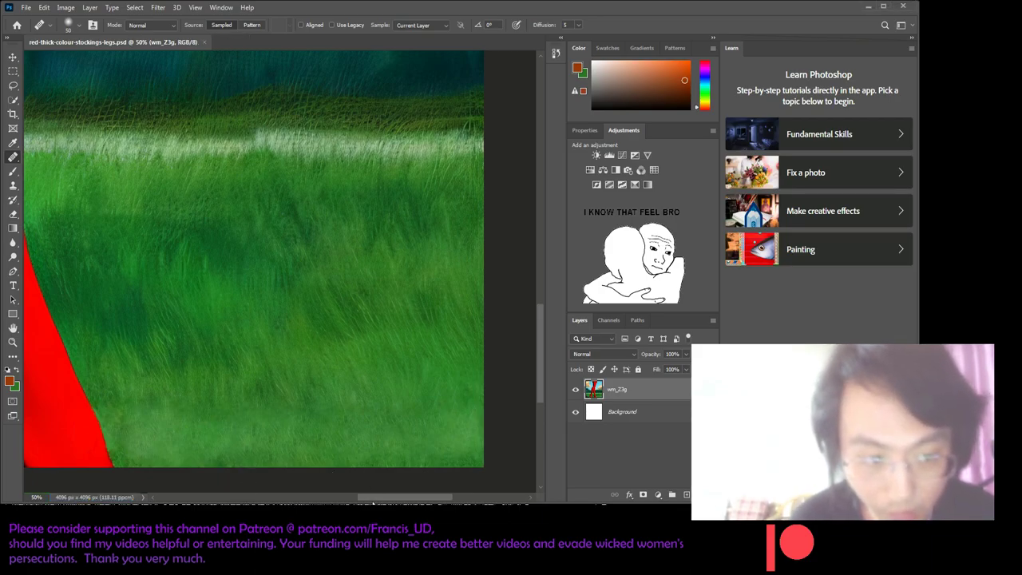
pyautogui.hscroll(1, 335, 477)
pyautogui.moveTo(371, 500); pyautogui.dragTo(383, 500)
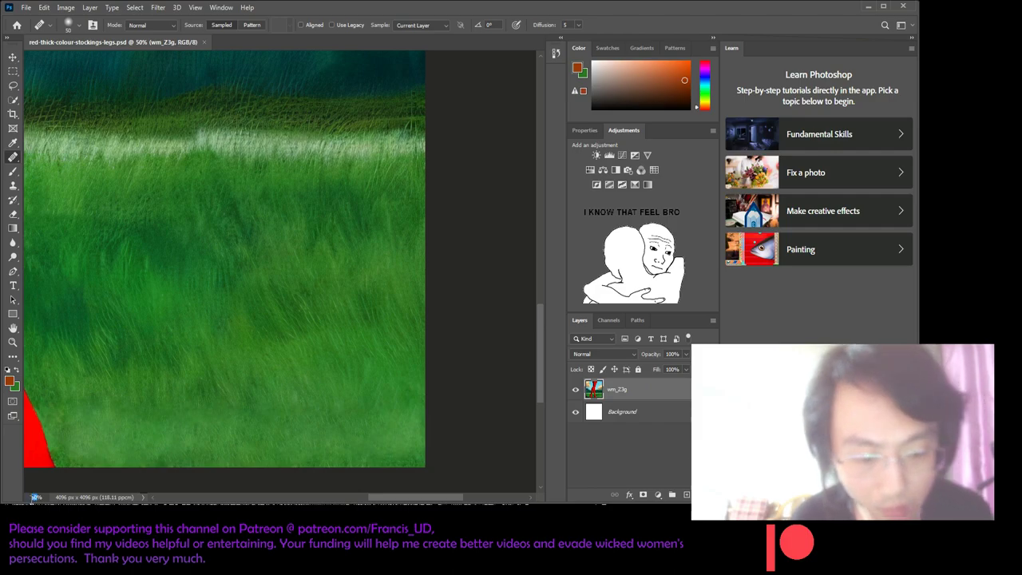
# - At 65% zoom, heal the pale patches near the bottom grass
pyautogui.write('65')
pyautogui.press('Return')
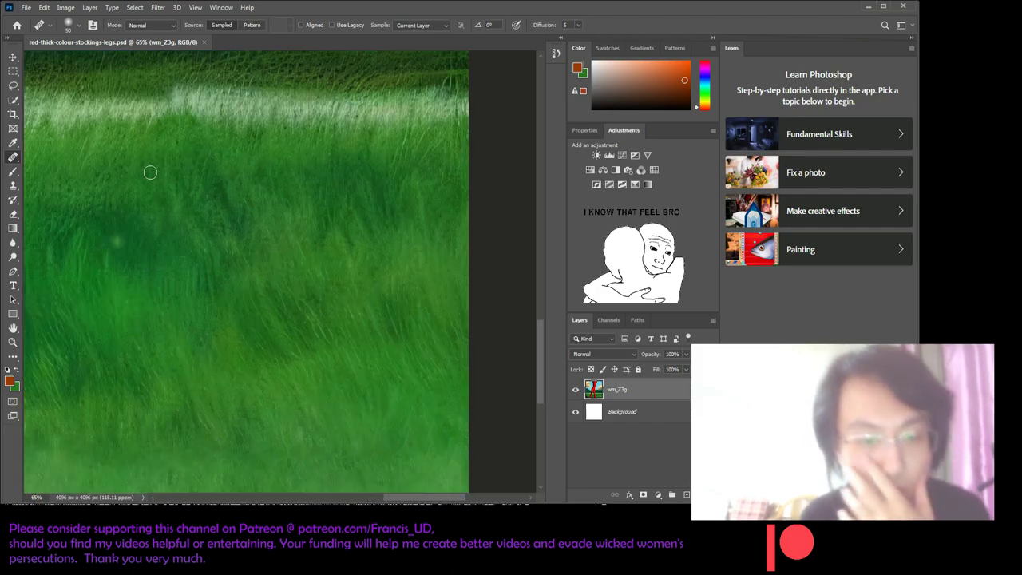
pyautogui.scroll(-3, 148, 171)
pyautogui.scroll(-3, 174, 274)
pyautogui.moveTo(267, 404)
pyautogui.mouseDown()
pyautogui.moveTo(218, 392)
pyautogui.moveTo(171, 422)
pyautogui.mouseUp()
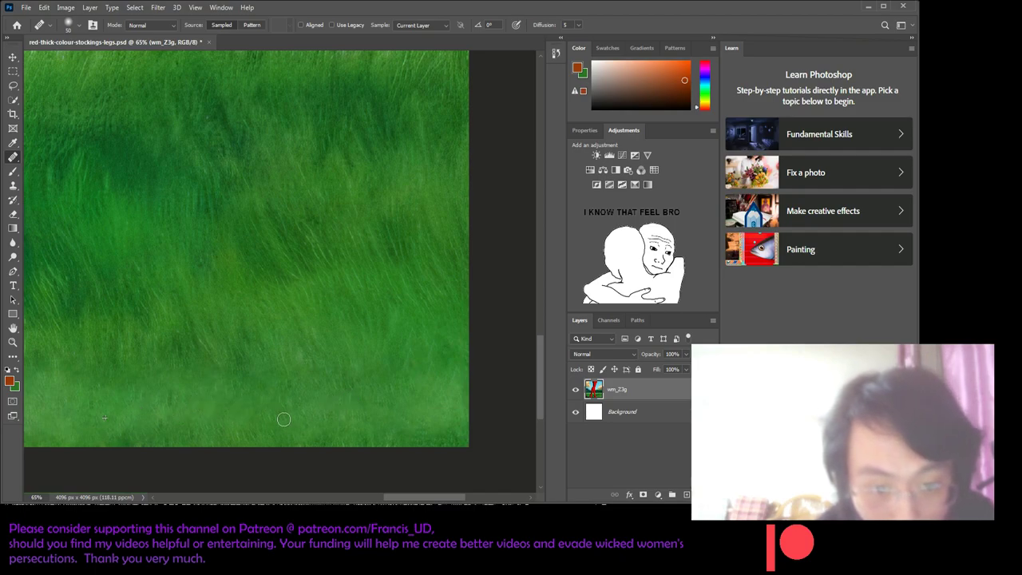
pyautogui.moveTo(301, 410); pyautogui.dragTo(323, 435)
# - Finish healing the bottom edge, including a small blotch near the bottom
pyautogui.hscroll(-2, 379, 463)
pyautogui.hscroll(-2, 319, 435)
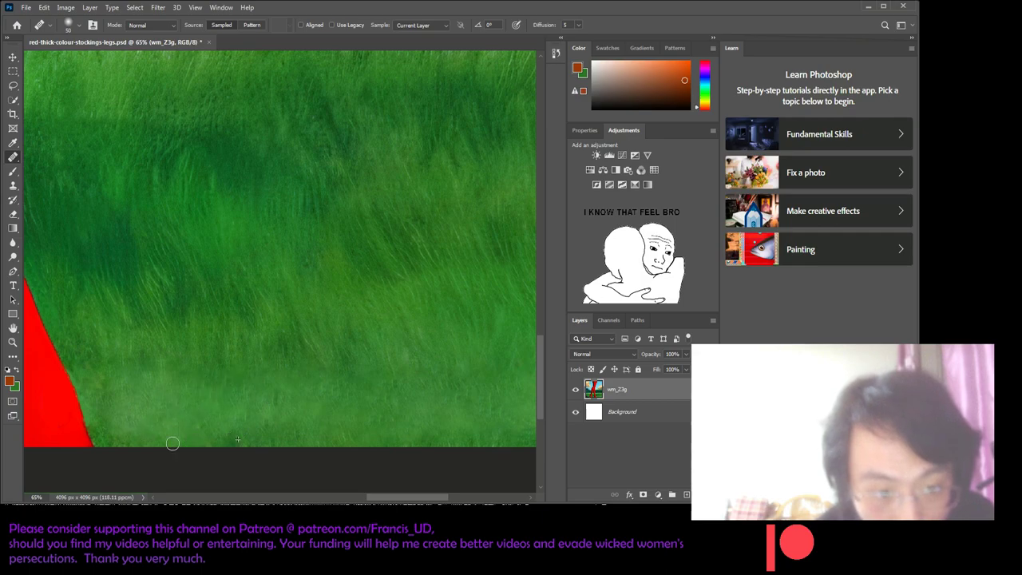
pyautogui.moveTo(173, 441); pyautogui.dragTo(180, 420)
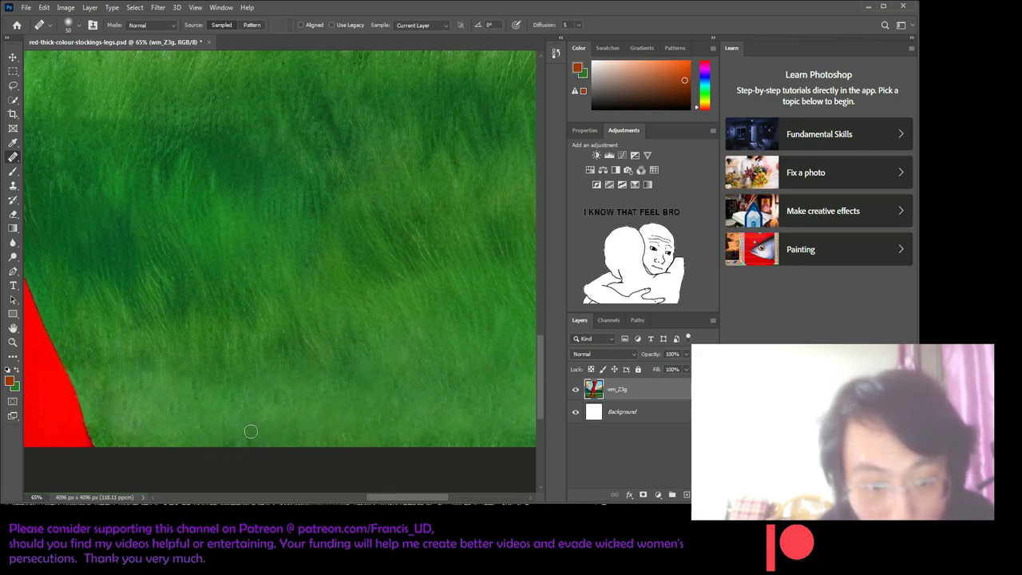
pyautogui.moveTo(388, 497); pyautogui.dragTo(425, 499)
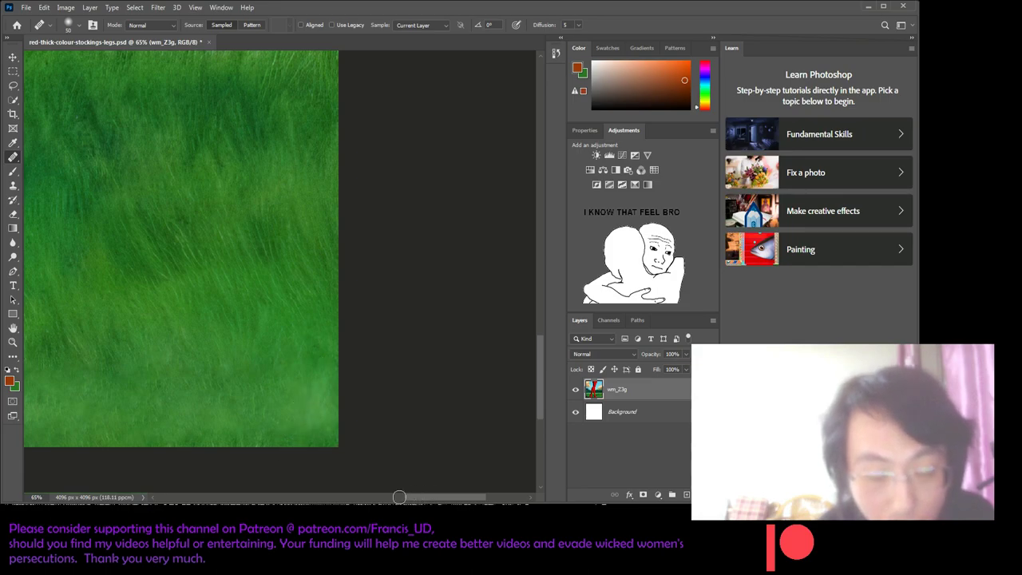
pyautogui.moveTo(422, 497); pyautogui.dragTo(380, 499)
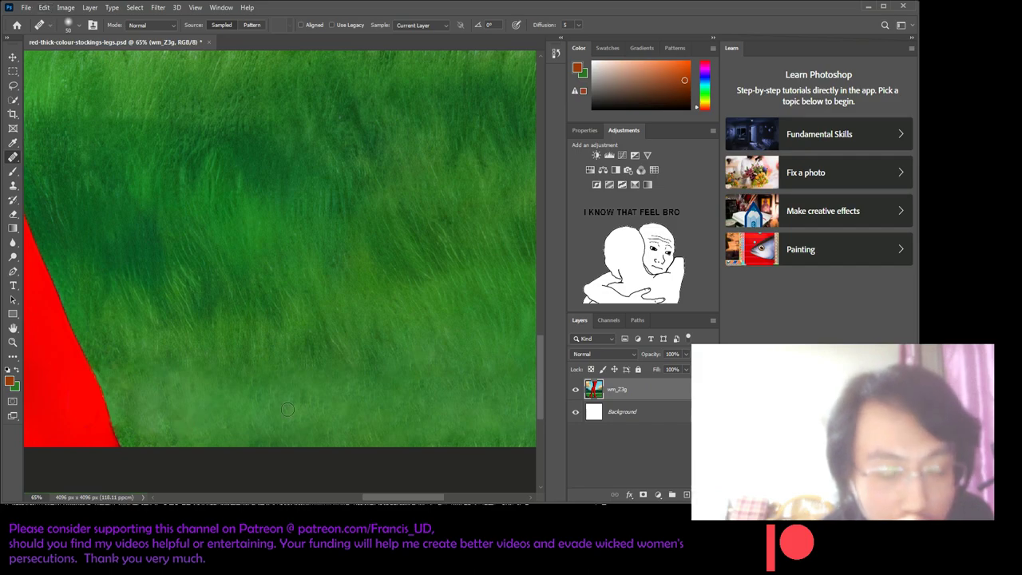
pyautogui.moveTo(190, 434); pyautogui.dragTo(191, 415)
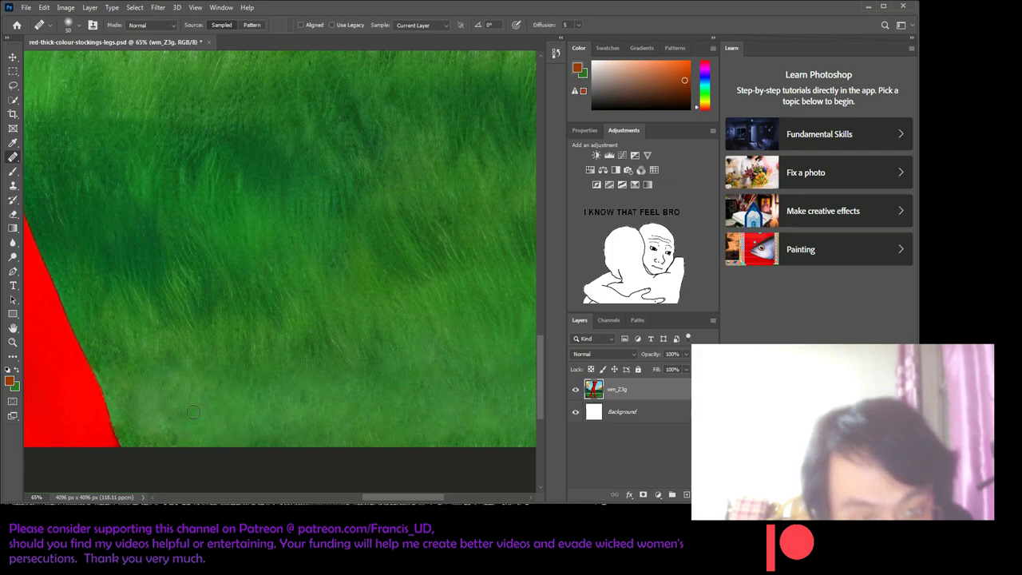
pyautogui.moveTo(380, 497)
pyautogui.mouseDown()
pyautogui.moveTo(399, 496)
pyautogui.moveTo(208, 493)
pyautogui.moveTo(279, 492)
pyautogui.moveTo(240, 490)
pyautogui.moveTo(230, 477)
pyautogui.mouseUp()
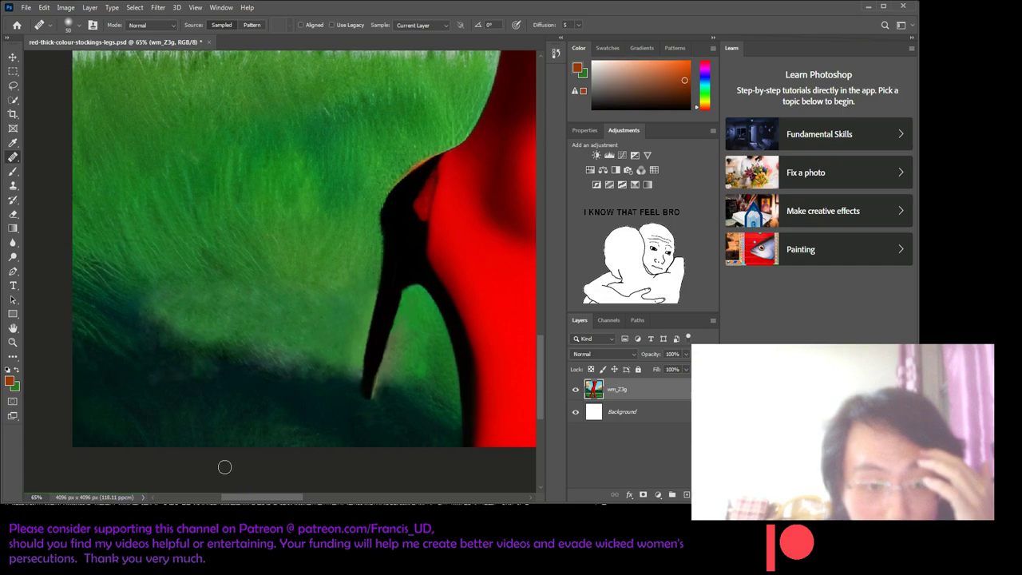
# - Save the document, then heal the pale grass above and left of the heel
pyautogui.scroll(1, 210, 415)
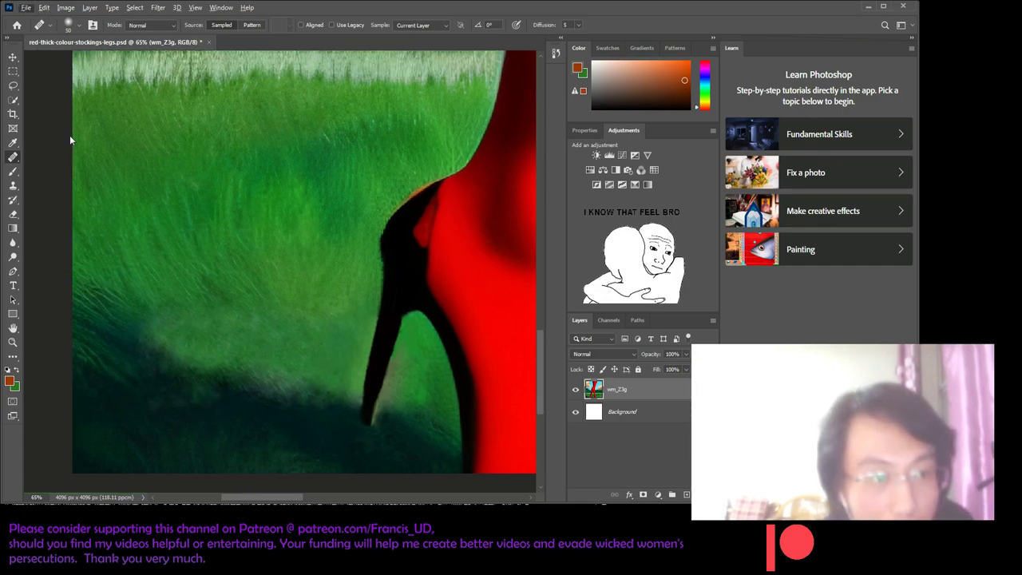
pyautogui.hotkey('ctrl', 's')
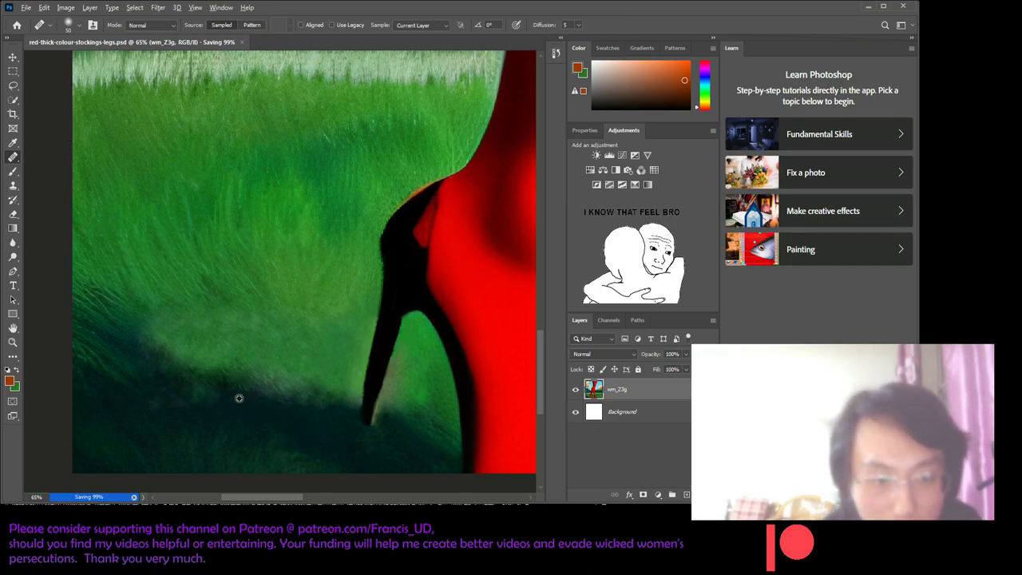
pyautogui.moveTo(229, 395); pyautogui.dragTo(232, 392)
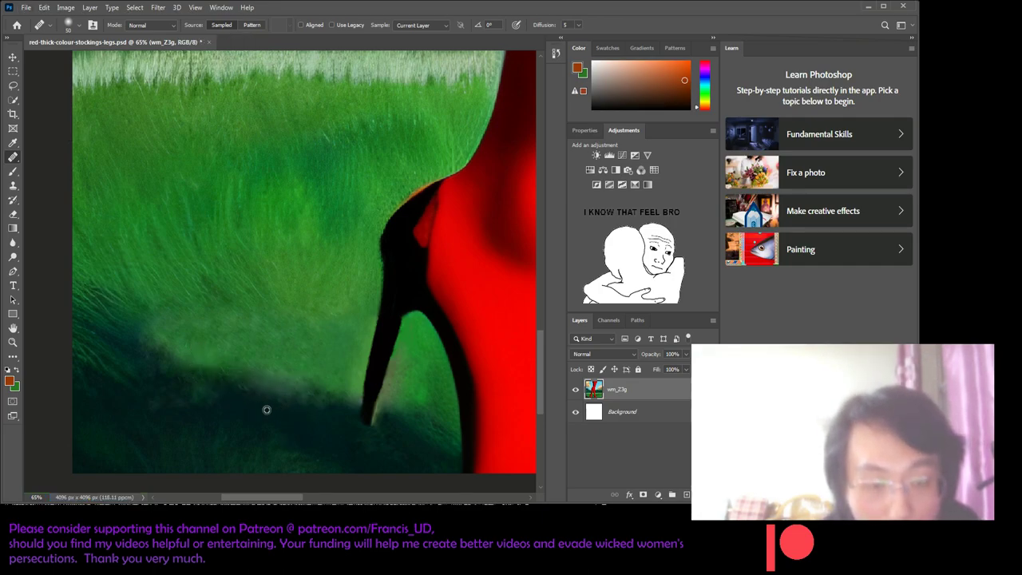
pyautogui.moveTo(298, 408); pyautogui.dragTo(295, 413)
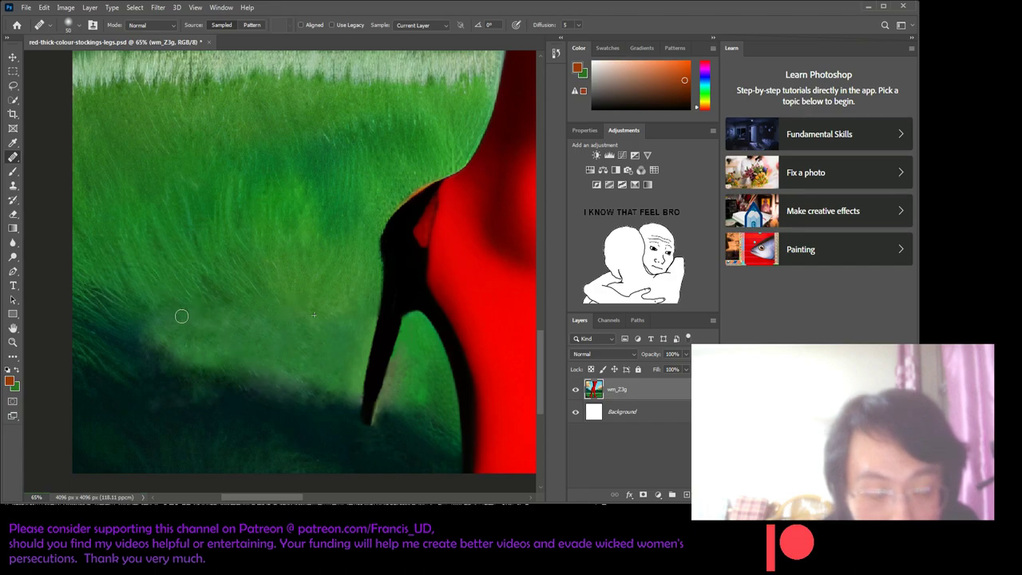
pyautogui.moveTo(247, 358); pyautogui.dragTo(272, 377)
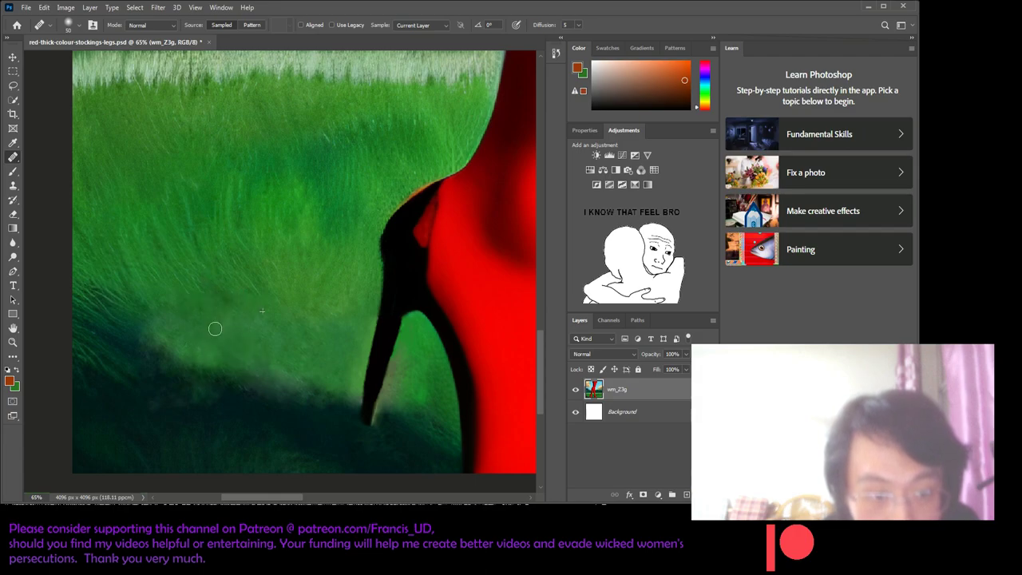
pyautogui.moveTo(186, 318); pyautogui.dragTo(247, 380)
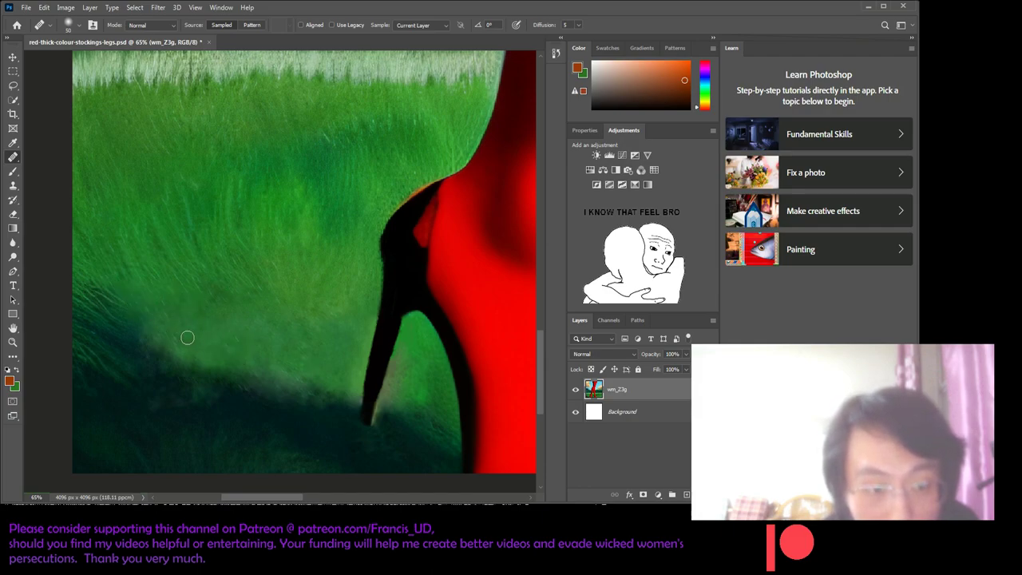
# - Smooth the grass above the dark shadow and beside and below the heel
pyautogui.moveTo(214, 342)
pyautogui.mouseDown()
pyautogui.moveTo(307, 355)
pyautogui.moveTo(290, 342)
pyautogui.moveTo(299, 376)
pyautogui.moveTo(247, 338)
pyautogui.moveTo(304, 361)
pyautogui.moveTo(240, 351)
pyautogui.moveTo(317, 377)
pyautogui.moveTo(290, 365)
pyautogui.moveTo(342, 341)
pyautogui.moveTo(317, 366)
pyautogui.moveTo(330, 304)
pyautogui.mouseUp()
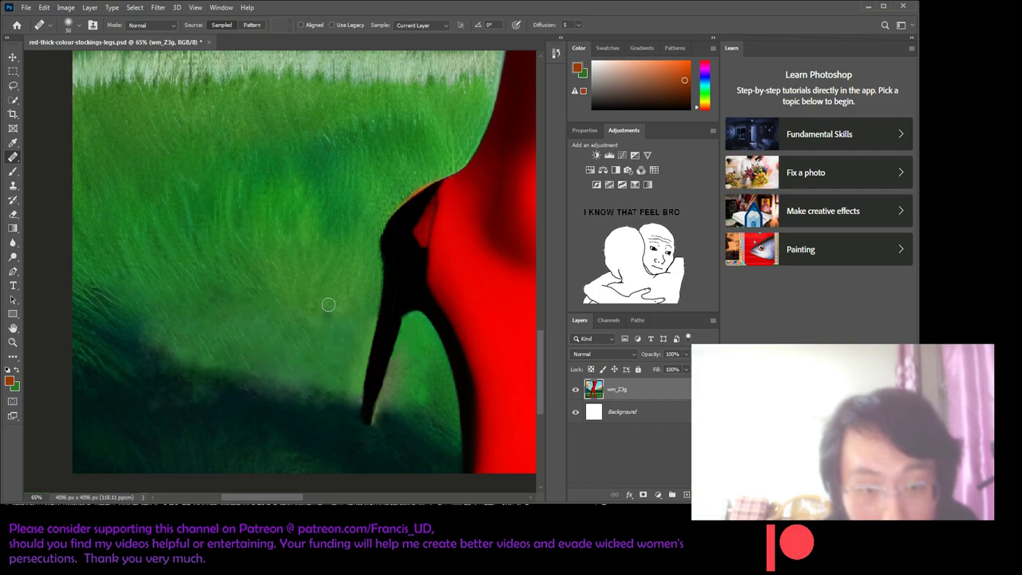
pyautogui.moveTo(324, 354); pyautogui.dragTo(302, 372)
pyautogui.moveTo(302, 371)
pyautogui.mouseDown()
pyautogui.moveTo(322, 388)
pyautogui.moveTo(299, 376)
pyautogui.mouseUp()
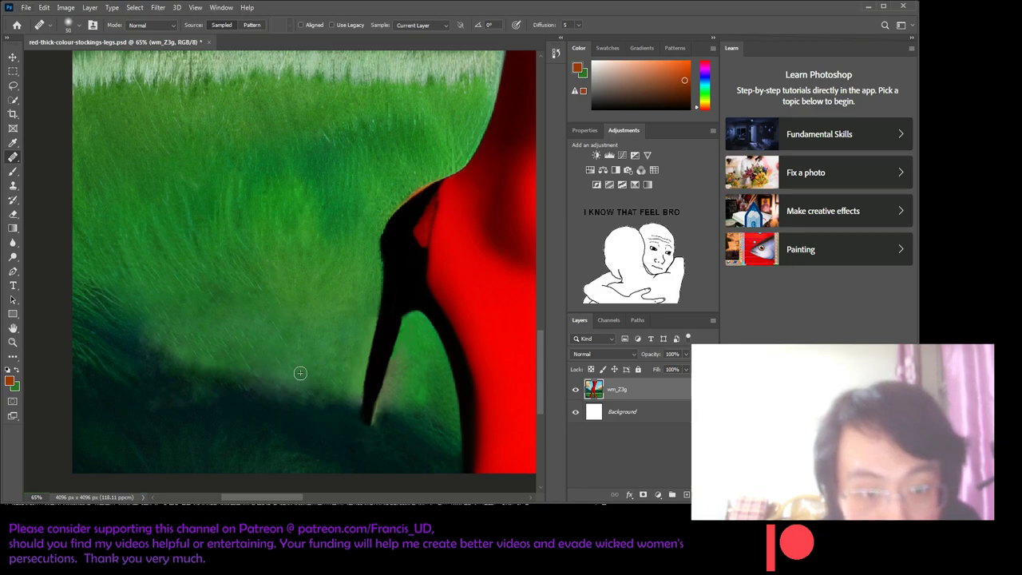
pyautogui.moveTo(320, 426)
pyautogui.mouseDown()
pyautogui.moveTo(313, 394)
pyautogui.moveTo(294, 392)
pyautogui.moveTo(338, 388)
pyautogui.moveTo(358, 342)
pyautogui.mouseUp()
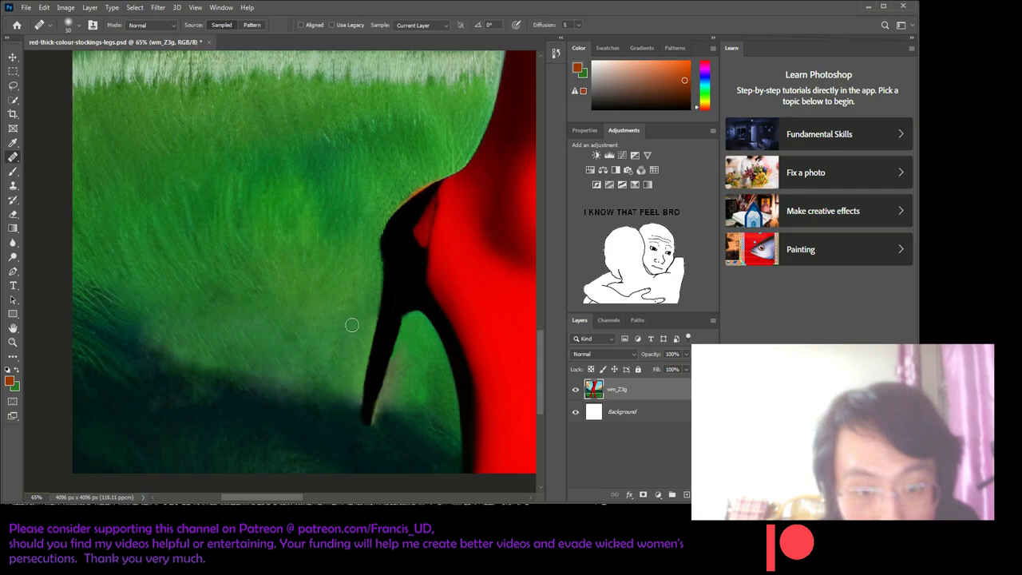
pyautogui.moveTo(346, 355); pyautogui.dragTo(323, 360)
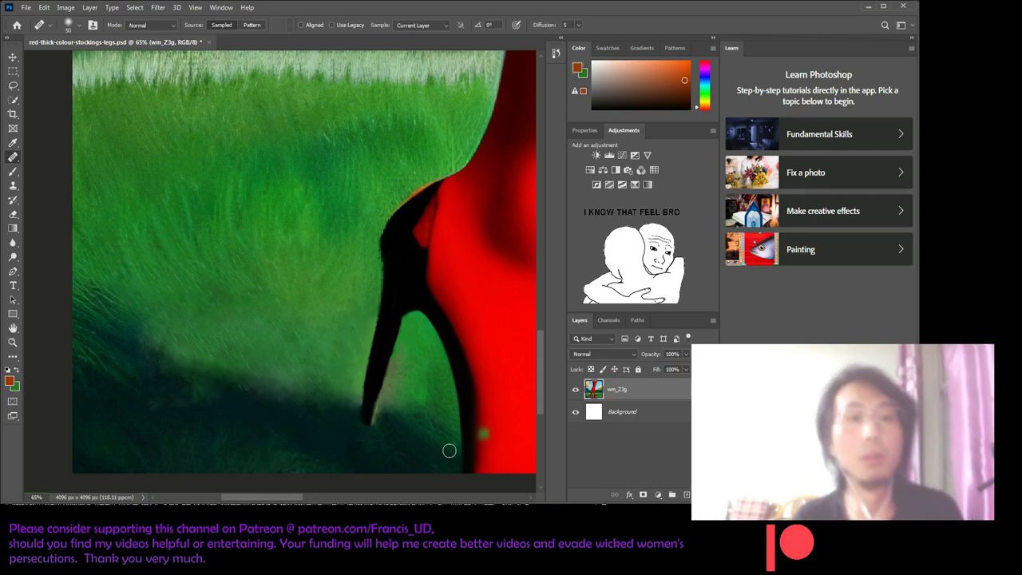
# - Blend a strip of grass along the bottom and save the retouched photo
pyautogui.moveTo(263, 497); pyautogui.dragTo(418, 497)
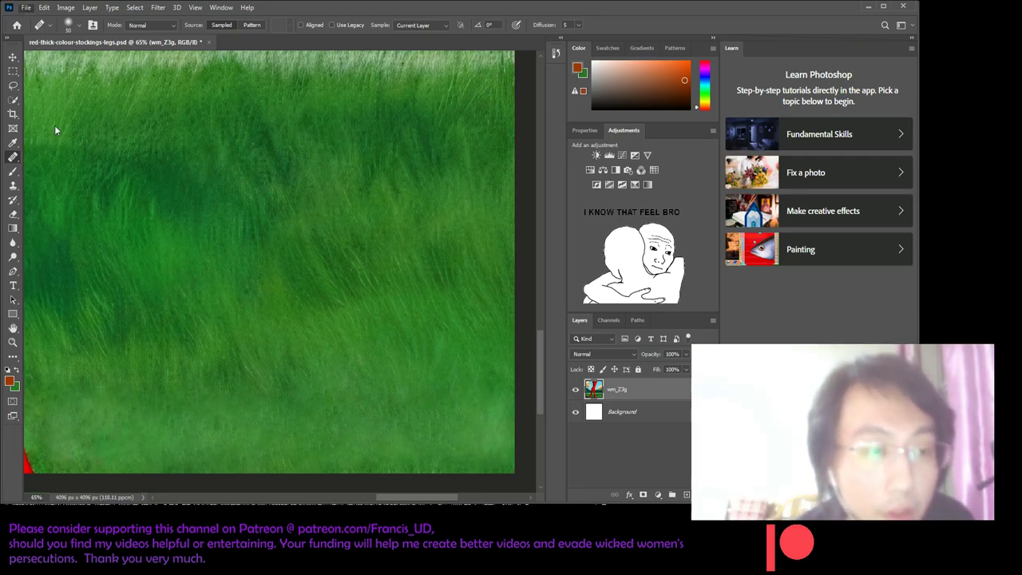
pyautogui.hotkey('ctrl', 's')
pyautogui.moveTo(432, 497); pyautogui.dragTo(360, 497)
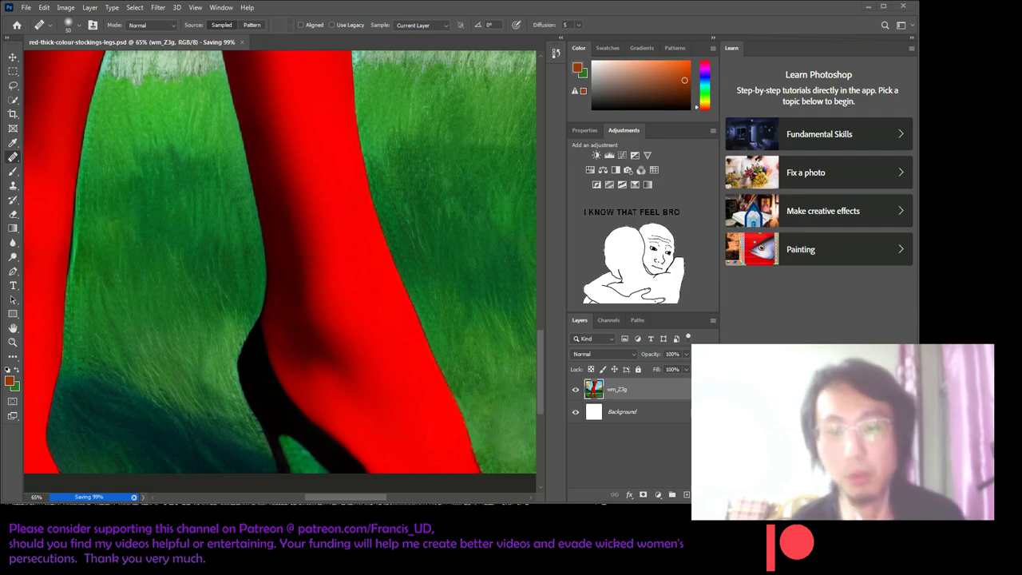